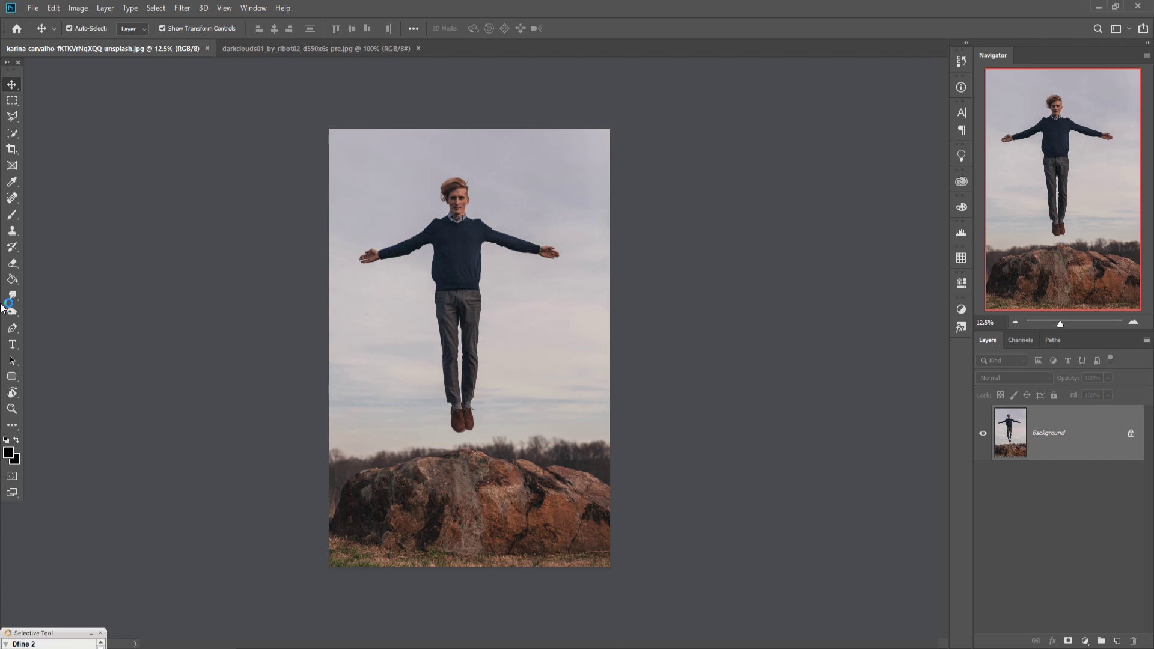
- Start a Pen tool path where the man's two shoes meet and trace around the toe of the front shoe
left_click(12, 334)
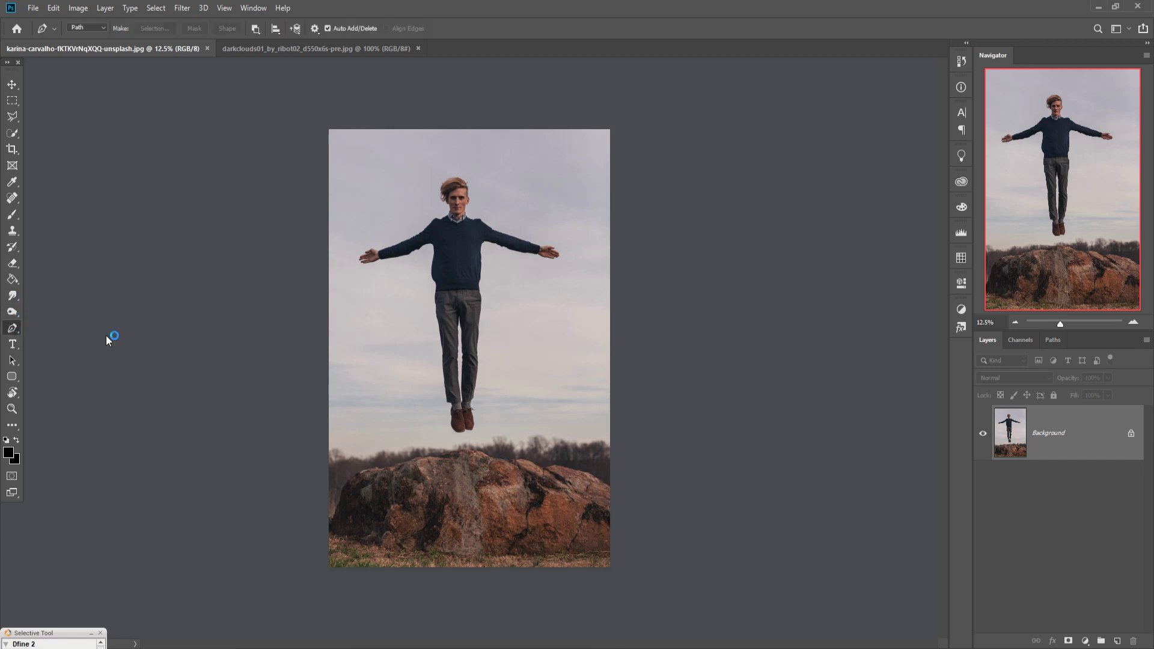
key("ctrl+plus")
key("ctrl+plus")
key("ctrl+plus")
key("ctrl+plus")
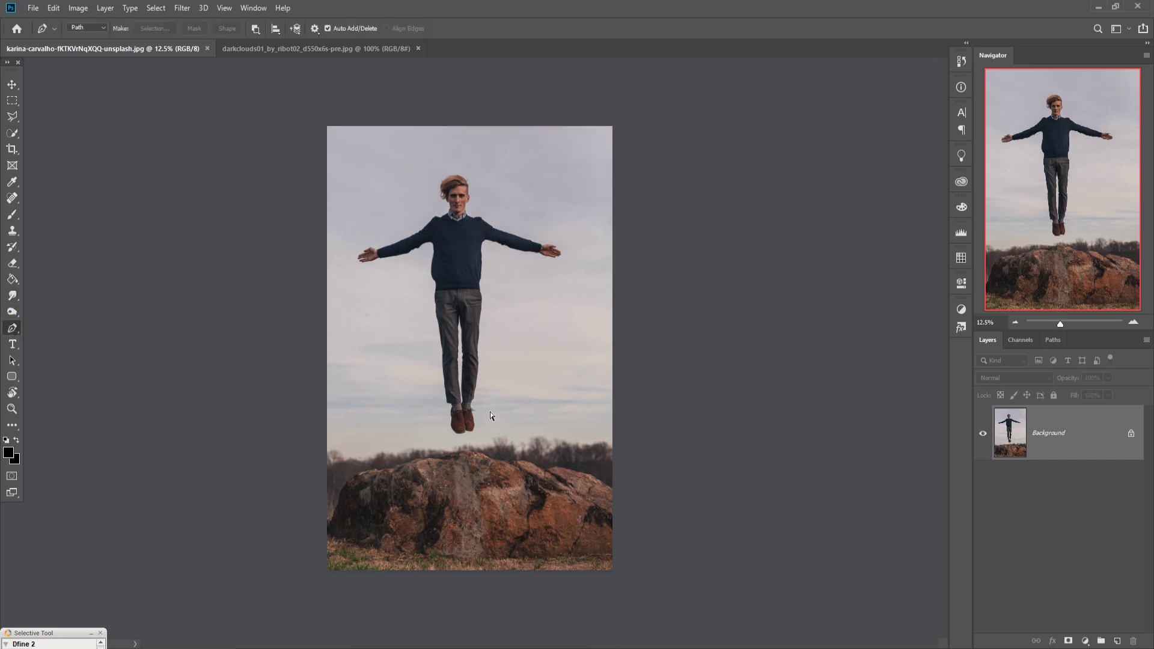
key("ctrl+plus")
key("ctrl+plus")
key("ctrl+plus")
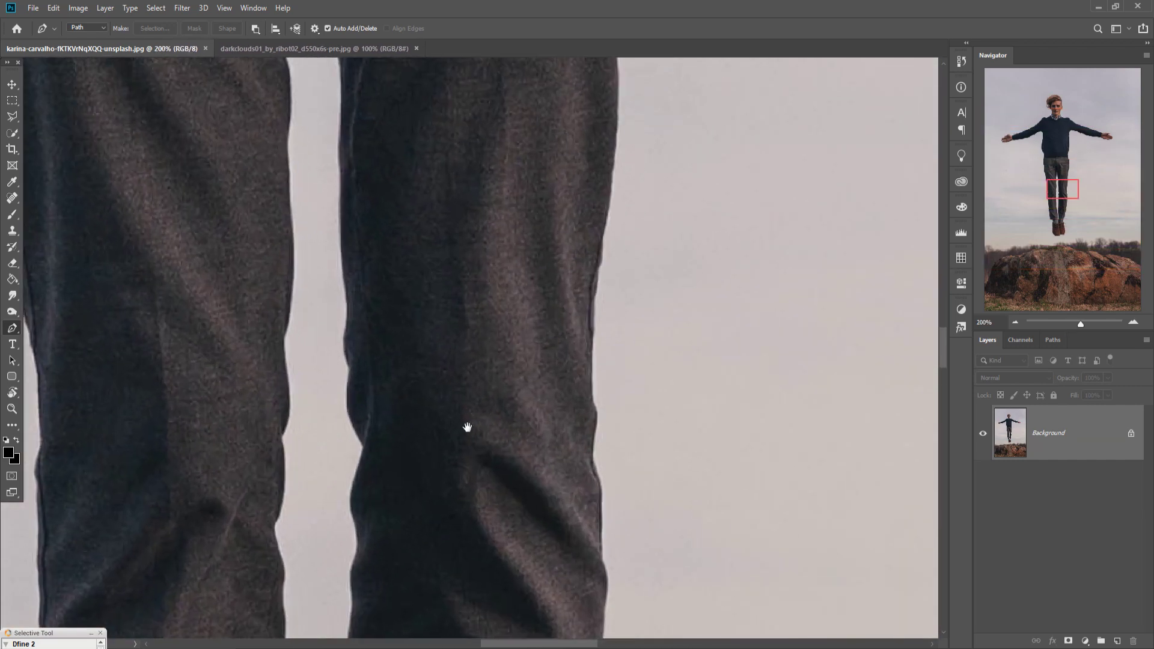
left_click_drag(498, 511, 536, 157)
left_click_drag(502, 523, 535, 144)
left_click_drag(511, 451, 518, 210)
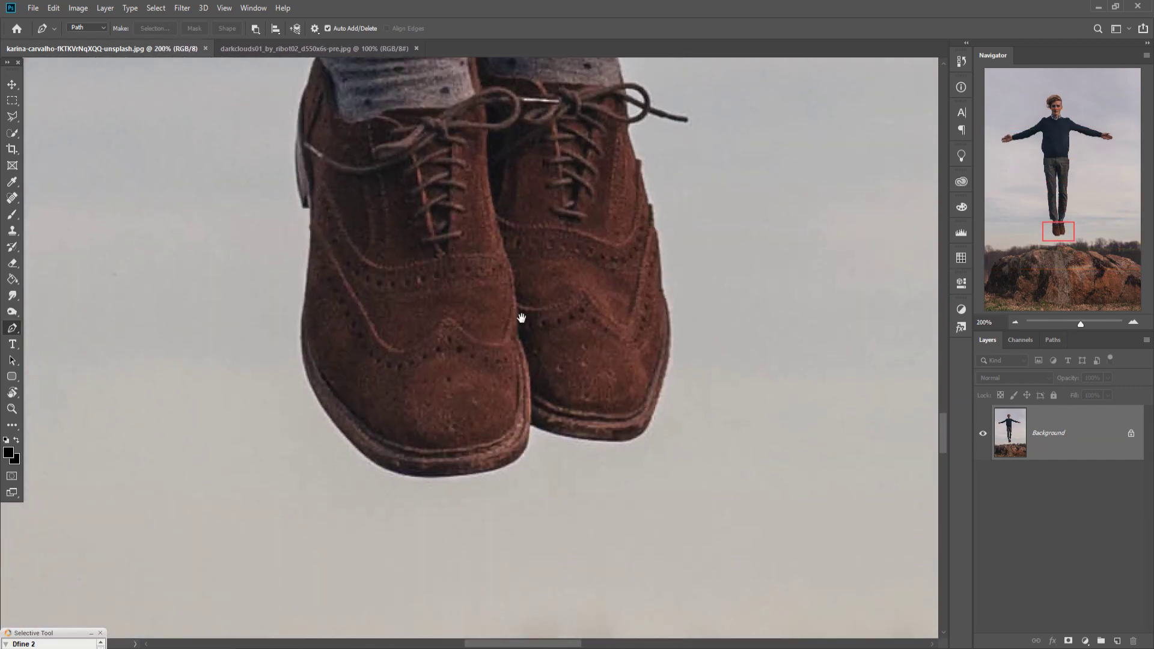
left_click(531, 421)
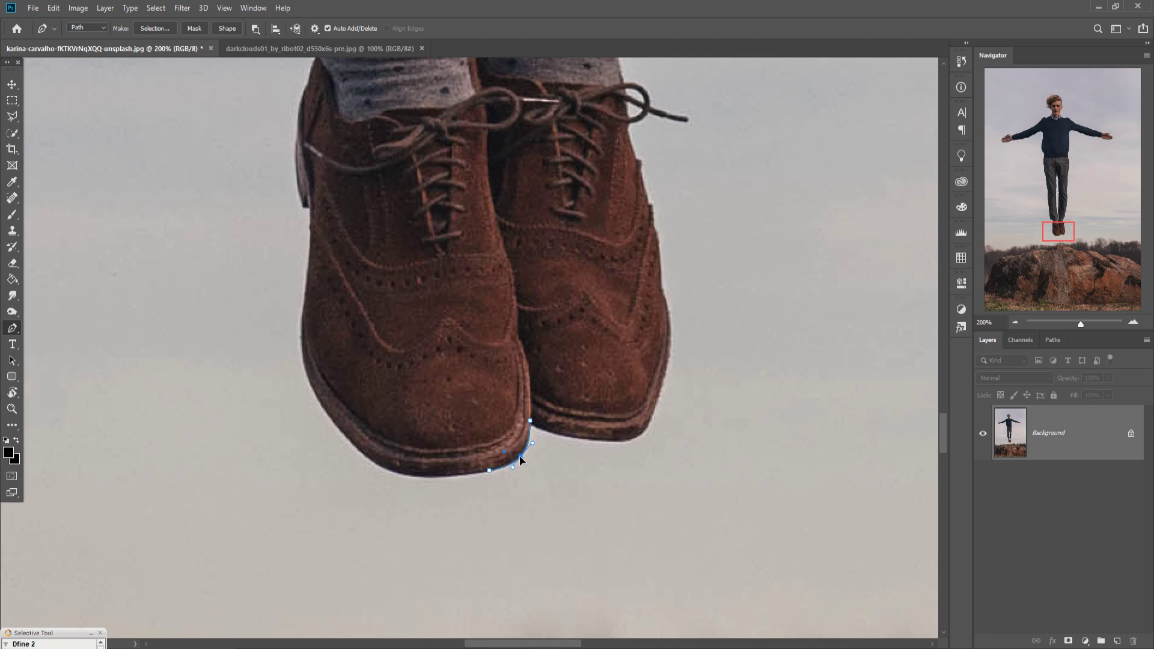
left_click(303, 320)
left_click(353, 417)
- Continue the path up the outer side of the front shoe, past the sock and around the trouser hem
left_click_drag(309, 259, 663, 457)
left_click(354, 368)
left_click(347, 367)
key("ctrl+plus")
left_click(611, 197)
left_click_drag(596, 128, 600, 559)
left_click(499, 528)
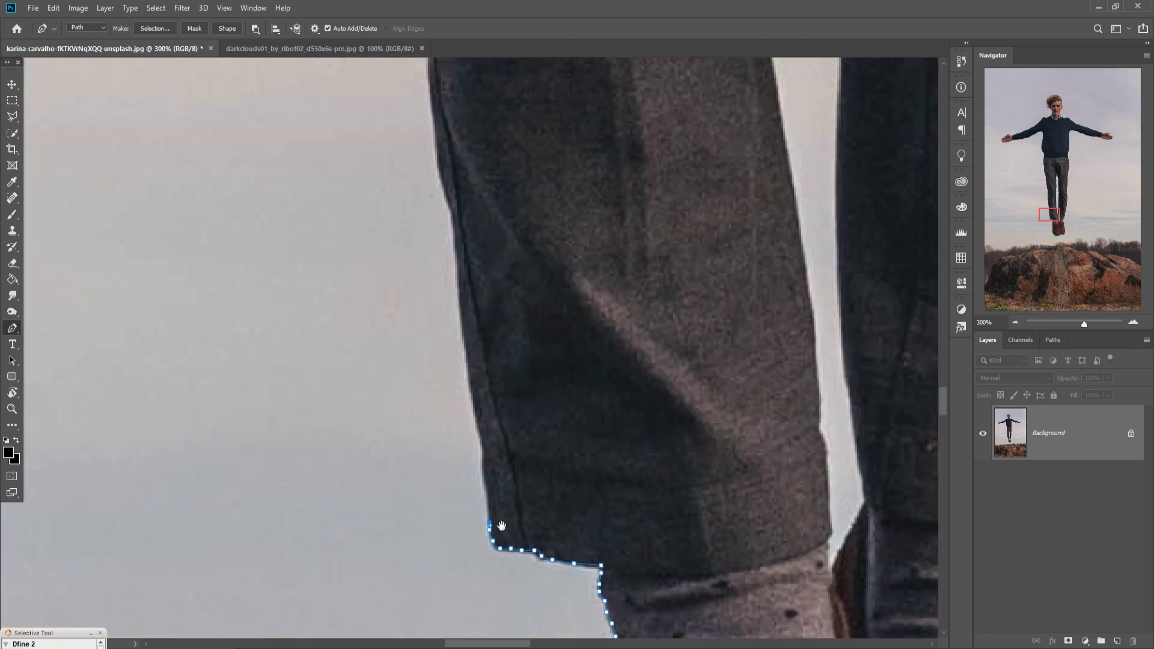
- Trace the path up the outer edge of the image-left trouser leg to the waist
left_click(456, 211)
left_click_drag(460, 217, 478, 481)
left_click(443, 76)
left_click_drag(470, 120, 459, 504)
left_click(397, 84)
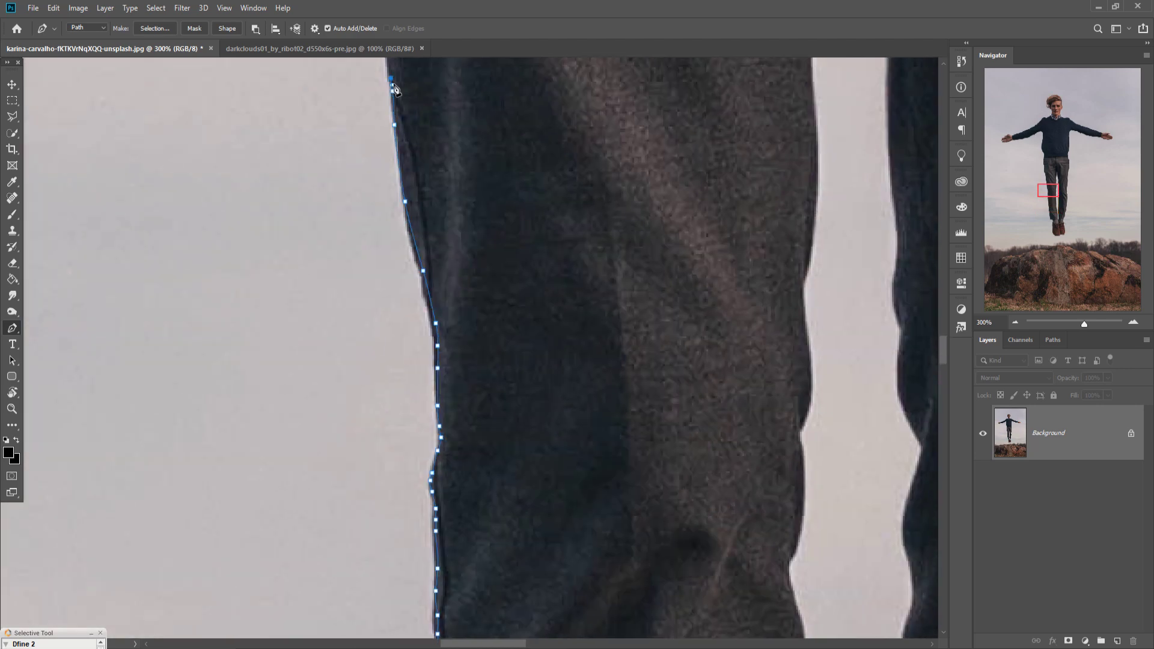
left_click_drag(426, 132, 451, 499)
left_click(387, 185)
left_click(400, 180)
left_click_drag(409, 192, 470, 559)
left_click_drag(420, 257, 420, 240)
left_click(424, 79)
left_click_drag(430, 114, 466, 535)
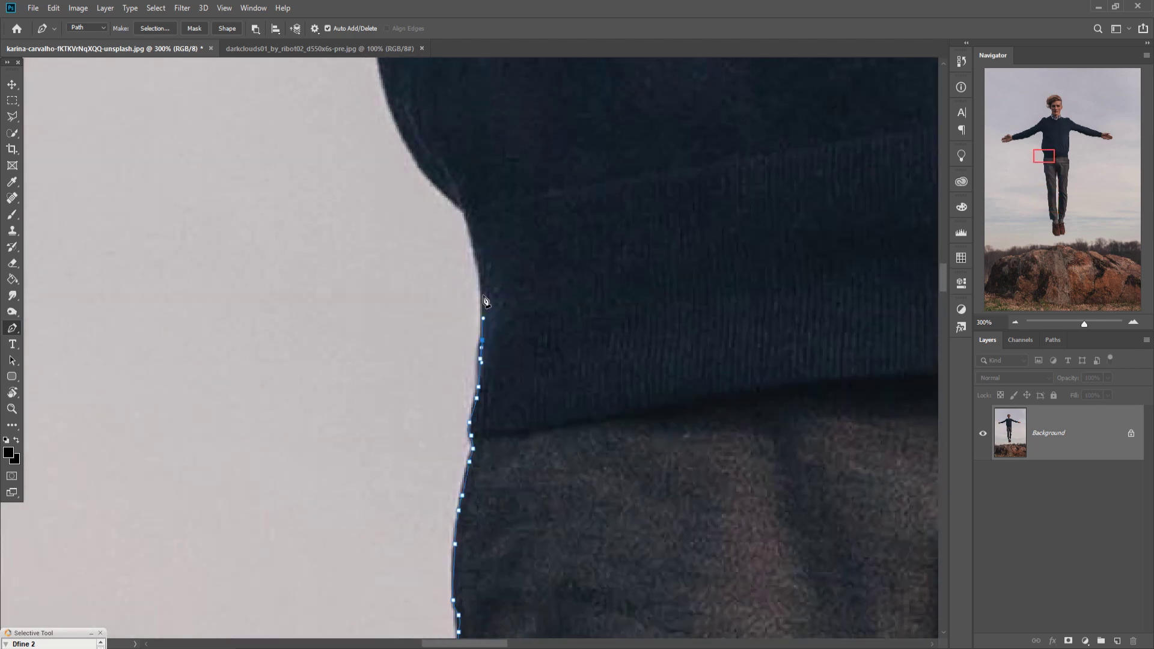
- Extend the path up the image-left side of the sweater and around the armpit
left_click_drag(490, 270, 562, 538)
left_click_drag(456, 332, 487, 589)
left_click(524, 341)
left_click(497, 128)
left_click_drag(279, 139, 633, 203)
left_click(559, 257)
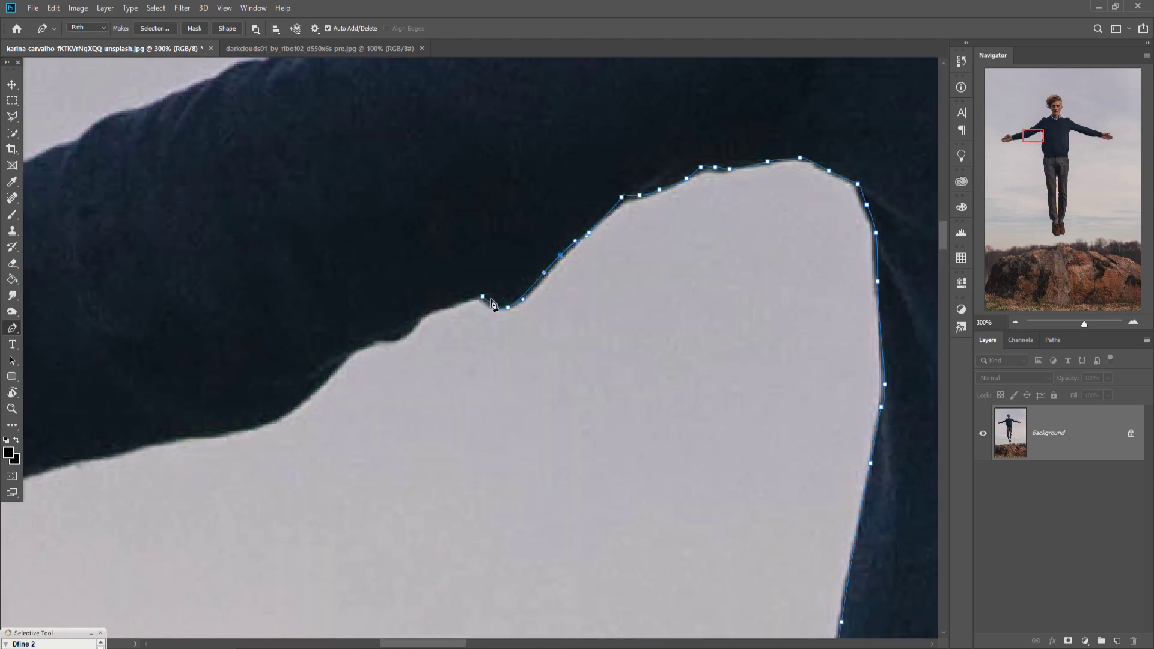
- Trace the underside of the image-left sleeve out to the cuff
left_click(365, 340)
left_click(55, 472)
left_click_drag(60, 475, 700, 373)
left_click(398, 417)
left_click_drag(240, 430, 632, 318)
left_click_drag(584, 332, 579, 335)
- Trace the path around the palm, fingers and thumb of the image-left hand
left_click(466, 385)
left_click(392, 395)
left_click(316, 410)
left_click(231, 425)
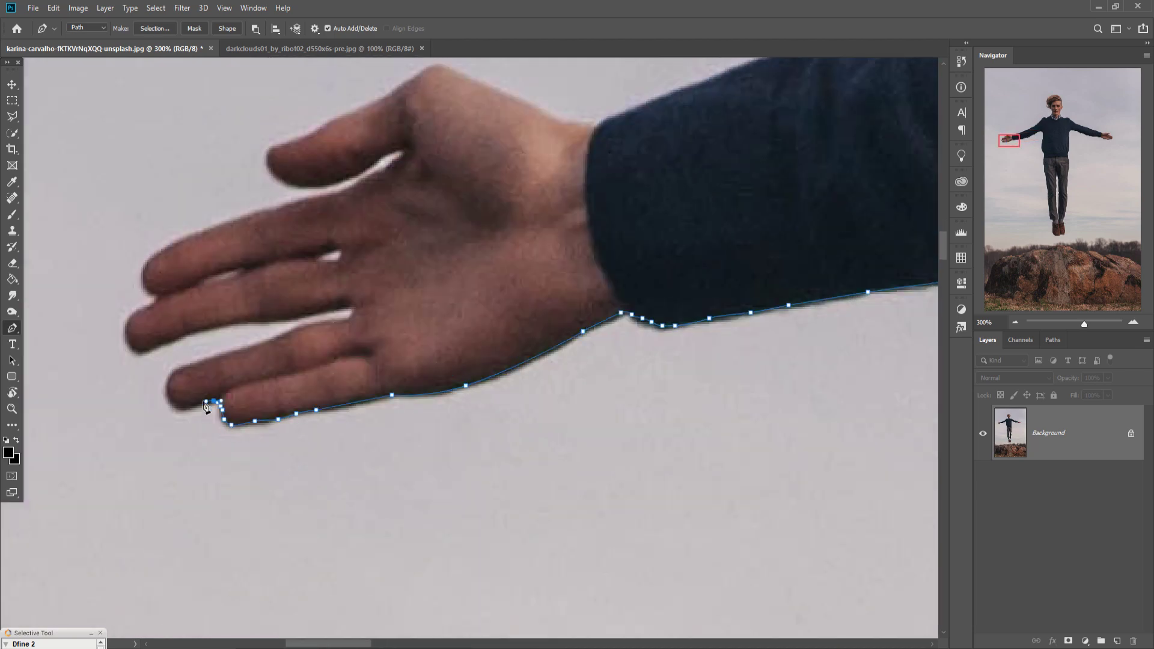
left_click(175, 404)
left_click(224, 351)
left_click(353, 307)
left_click(249, 323)
left_click(238, 219)
left_click(401, 153)
left_click(269, 152)
left_click(438, 66)
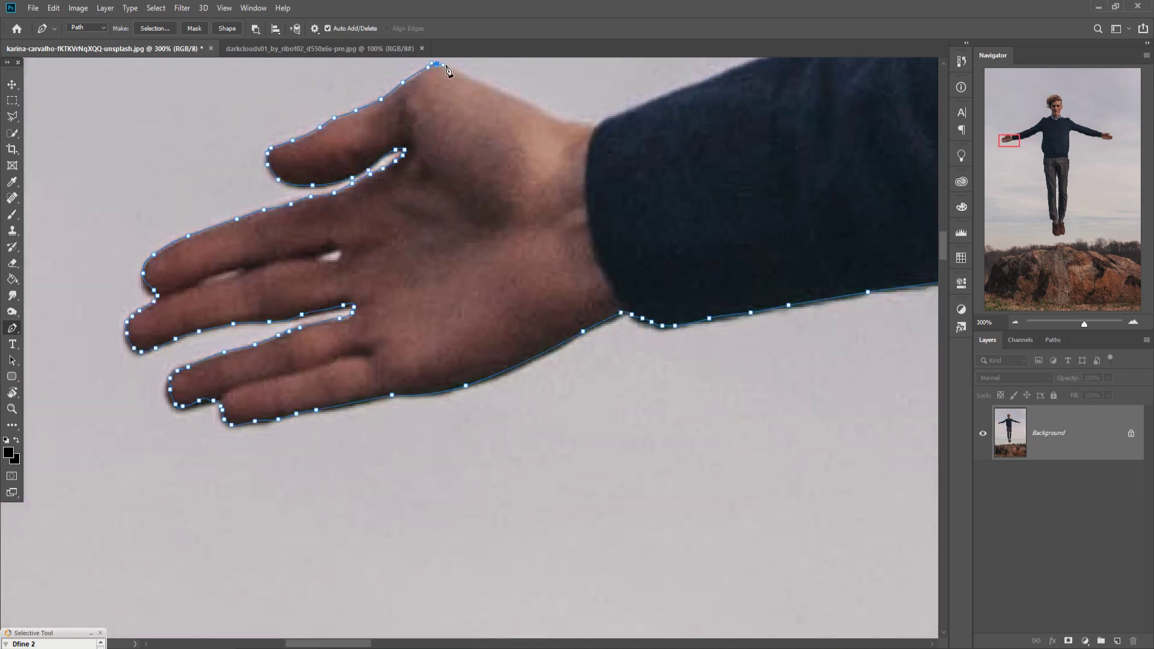
- Continue the path past the wrist and along the upper edge of the image-left sleeve toward the shoulder
left_click(598, 127)
left_click_drag(697, 87, 273, 485)
left_click(513, 400)
left_click_drag(735, 301, 367, 466)
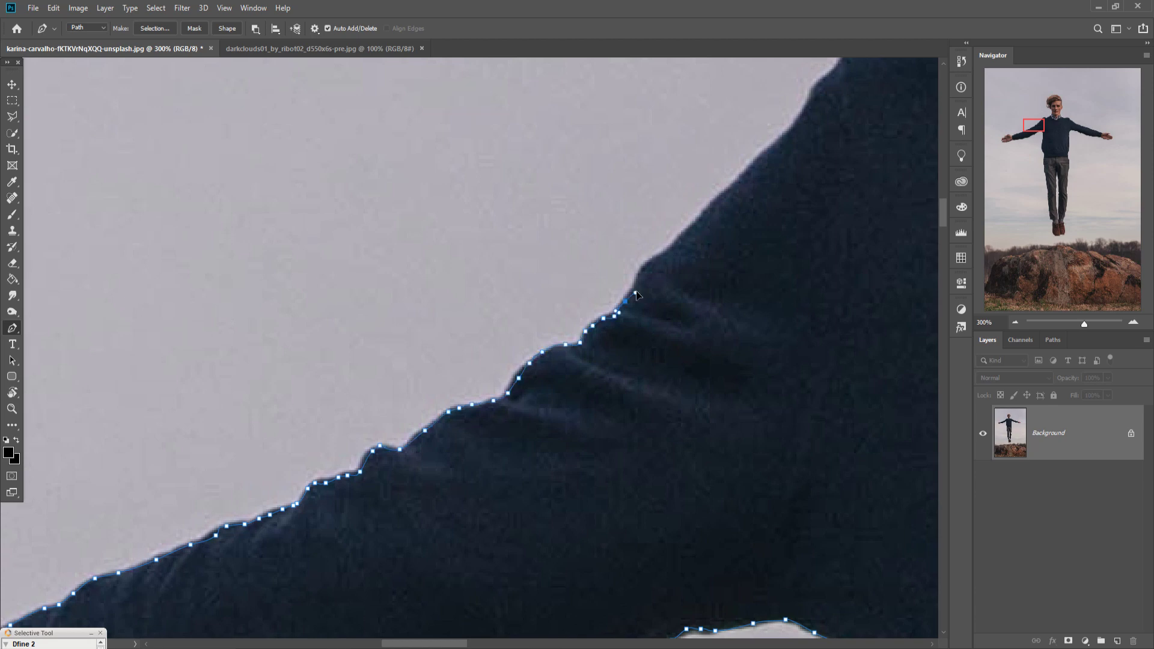
left_click(644, 266)
left_click(842, 59)
- Trace the path over the image-left shoulder, up the shirt collar and along the neck to the ear
left_click_drag(808, 156, 557, 608)
left_click(663, 462)
left_click(907, 415)
left_click_drag(890, 445, 285, 592)
left_click(428, 430)
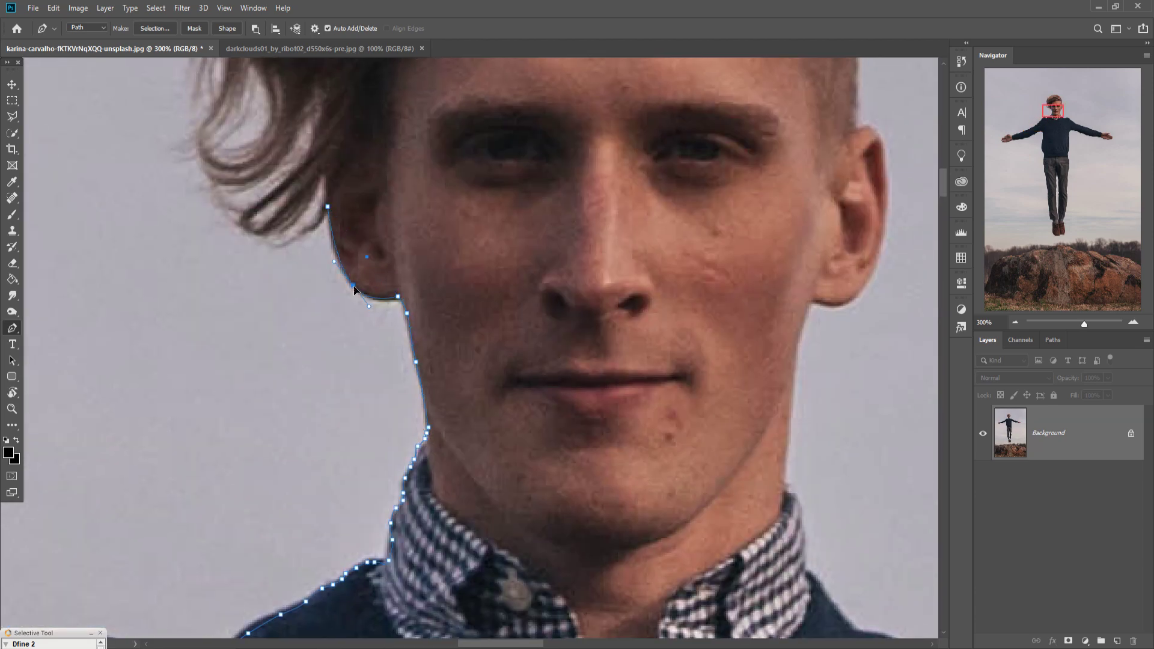
- Trace loosely around the man's hair, over the top of the head and down to the opposite ear
left_click_drag(328, 206, 473, 388)
left_click(331, 128)
left_click_drag(334, 134, 261, 481)
left_click(649, 158)
left_click(799, 235)
left_click(862, 304)
left_click_drag(871, 321, 407, 161)
left_click(460, 282)
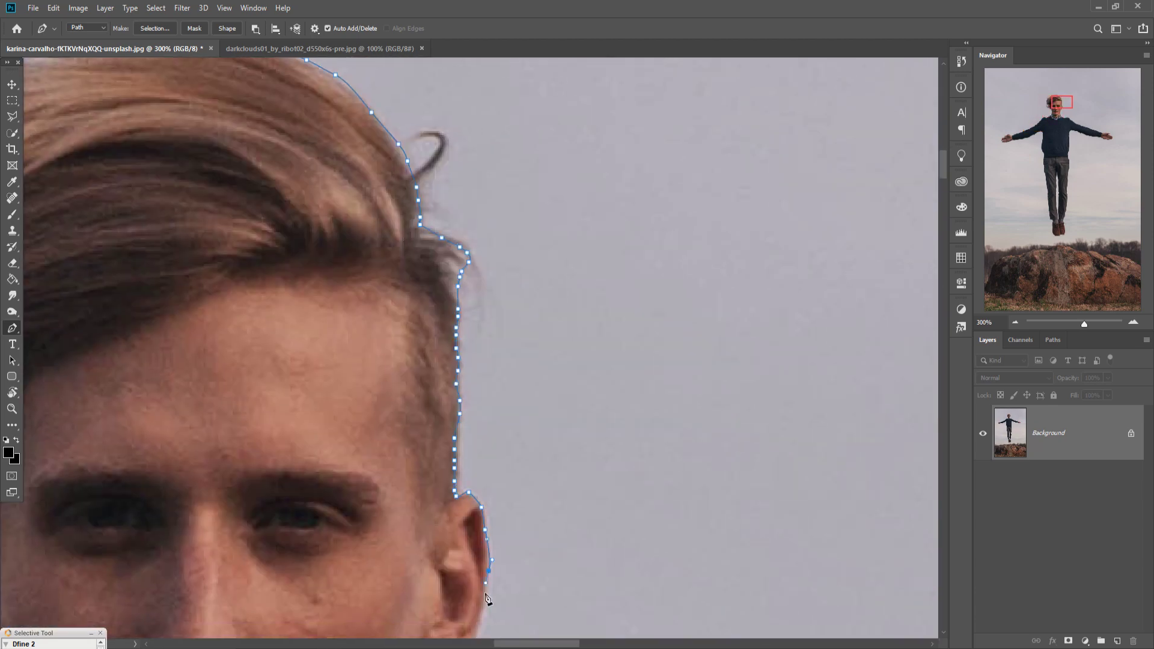
- Continue the path down the image-right ear, neck and collar and onto the shoulder
left_click_drag(487, 598, 485, 224)
left_click(391, 489)
left_click_drag(484, 628, 331, 87)
left_click(469, 149)
left_click(734, 243)
left_click(874, 342)
- Trace the upper edge of the image-right sleeve out to the cuff
left_click_drag(880, 355, 425, 157)
left_click(502, 188)
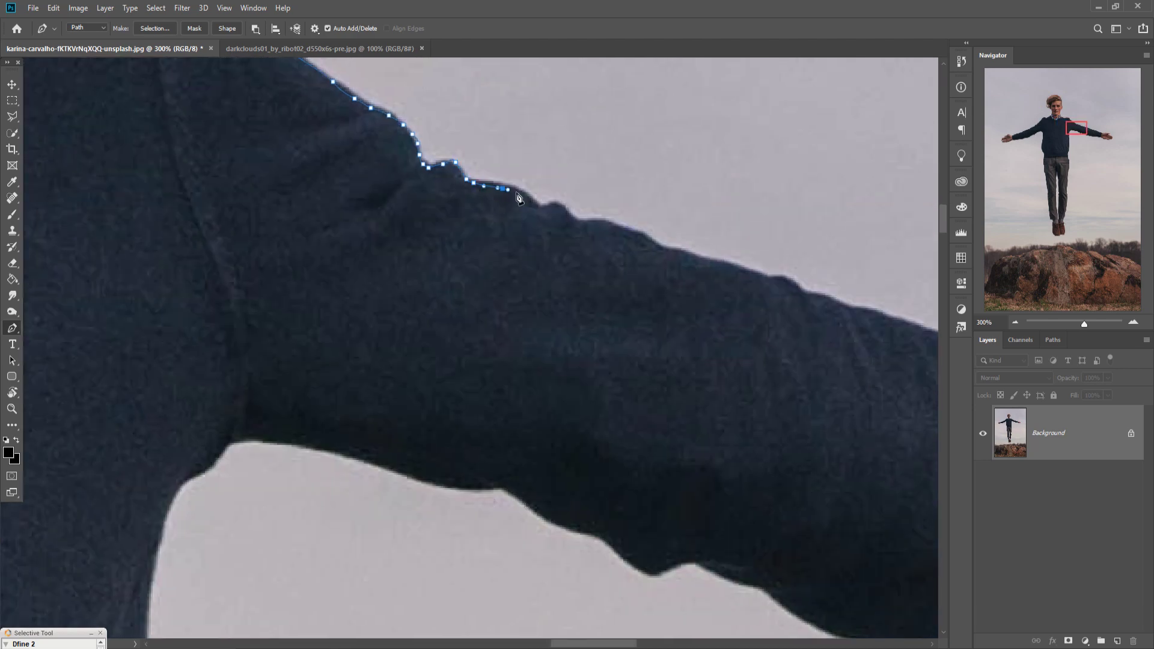
left_click_drag(518, 198, 308, 131)
left_click(721, 260)
left_click(882, 330)
left_click_drag(890, 338, 477, 253)
left_click(610, 312)
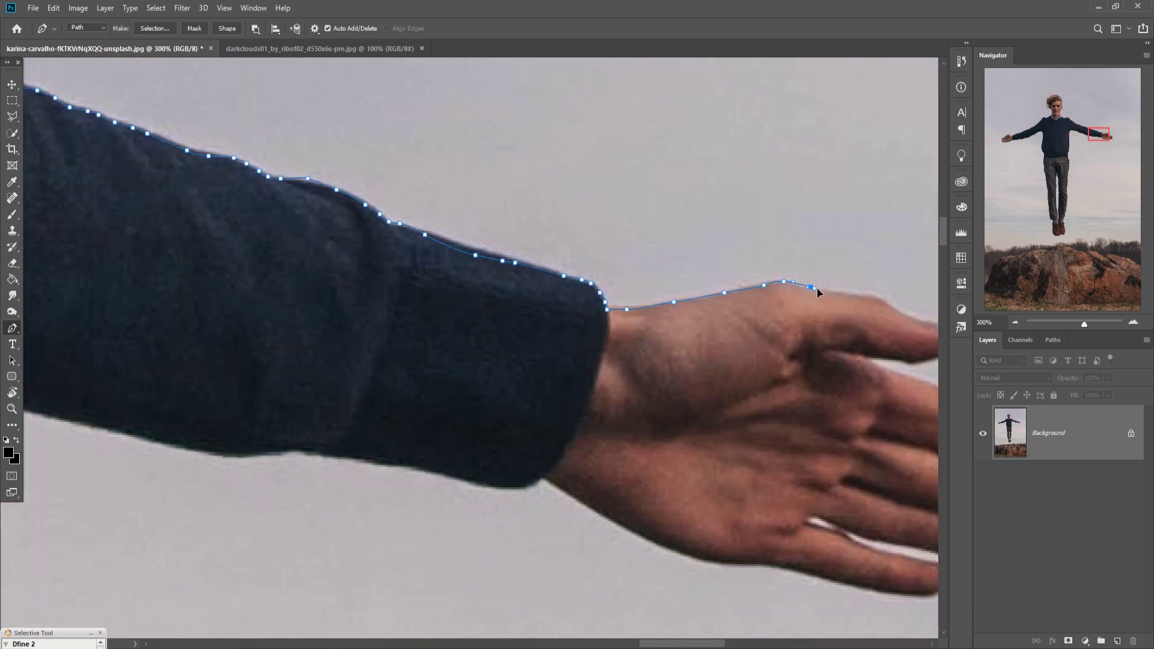
- Trace the path around the thumb, fingers and lower palm of the image-right hand
left_click_drag(925, 329, 494, 213)
left_click(528, 224)
left_click(595, 315)
left_click(640, 399)
left_click(592, 453)
left_click(385, 405)
left_click(518, 464)
left_click(293, 447)
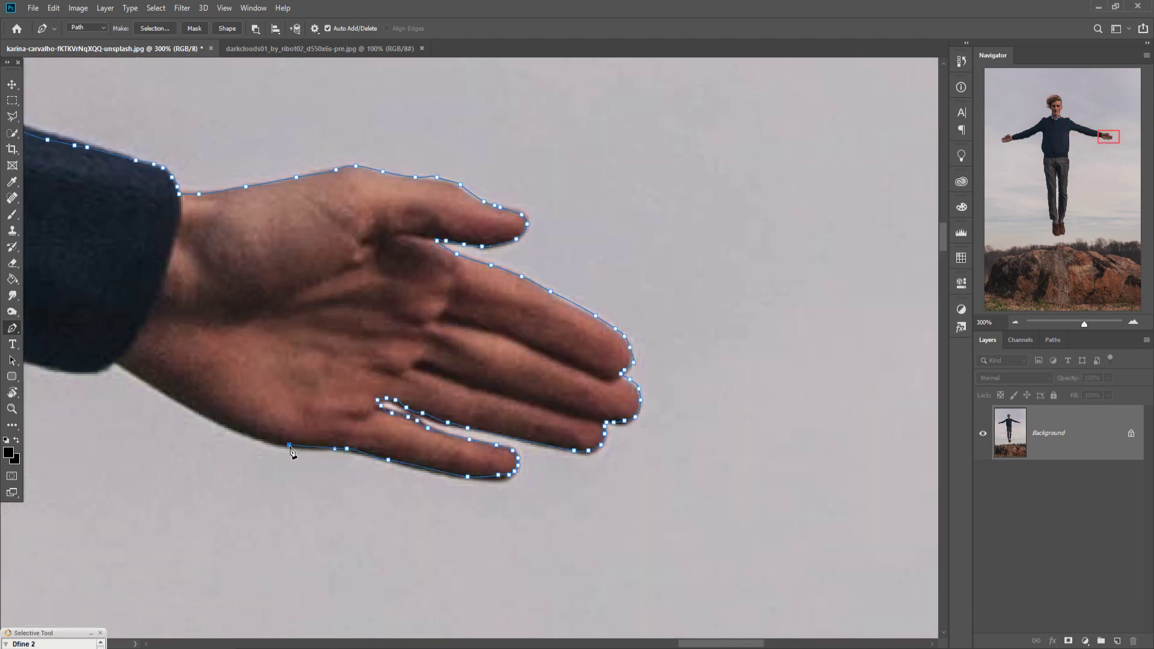
- Trace the cuff and the underside of the image-right sleeve back toward the armpit
left_click_drag(102, 362, 804, 367)
left_click(549, 334)
left_click_drag(101, 241, 616, 363)
left_click(501, 304)
left_click(455, 313)
left_click(305, 227)
- Continue the path around the image-right armpit and down that side of the sweater
left_click_drag(36, 189, 797, 249)
left_click(730, 501)
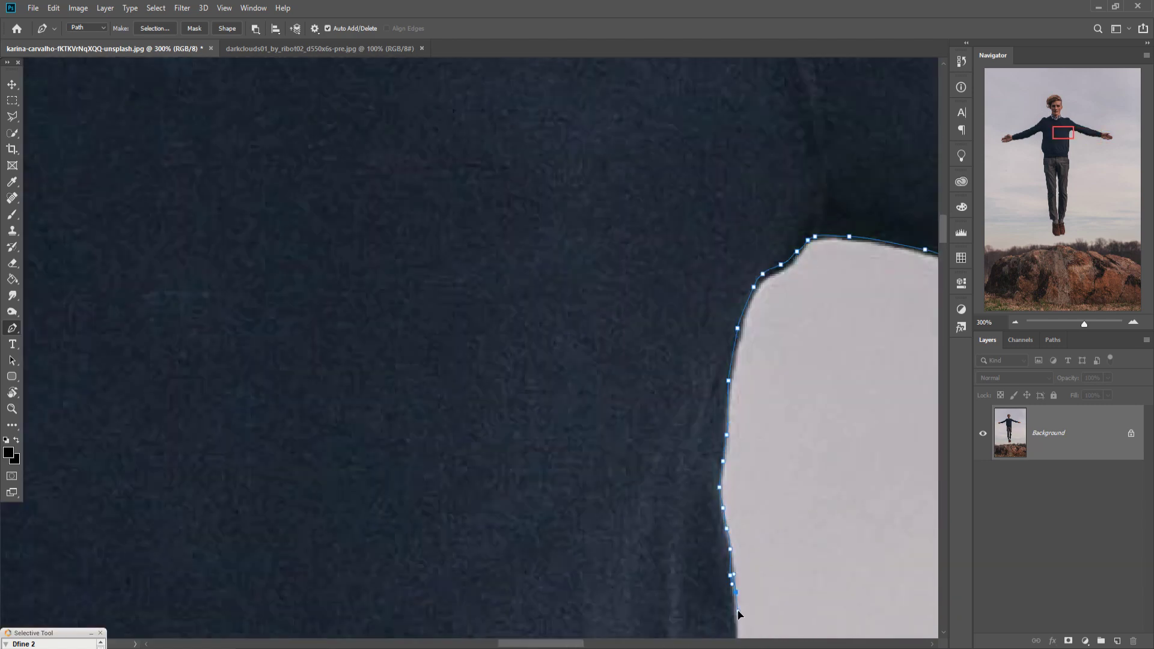
left_click_drag(739, 613, 574, 234)
left_click(576, 476)
left_click_drag(580, 524, 587, 121)
left_click(542, 447)
- Trace the path down the outer thigh of the image-right trouser leg
left_click_drag(546, 593, 446, 193)
left_click(490, 387)
left_click_drag(497, 538, 481, 193)
left_click(441, 603)
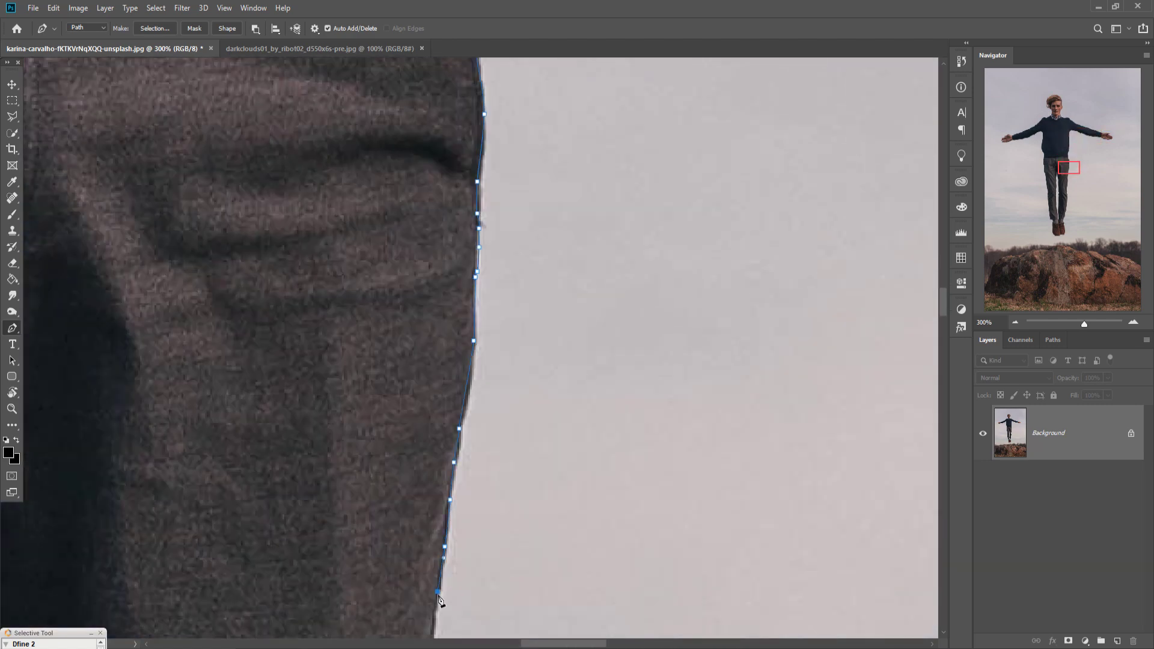
left_click_drag(445, 602, 508, 211)
left_click(500, 220)
- Extend the path past the knee and down the lower part of the image-right trouser leg
left_click_drag(480, 535, 502, 210)
left_click(505, 423)
left_click_drag(514, 541, 503, 235)
left_click(494, 373)
left_click(481, 503)
left_click(480, 579)
left_click_drag(481, 593, 530, 307)
left_click(506, 401)
left_click_drag(502, 511, 550, 226)
left_click(543, 238)
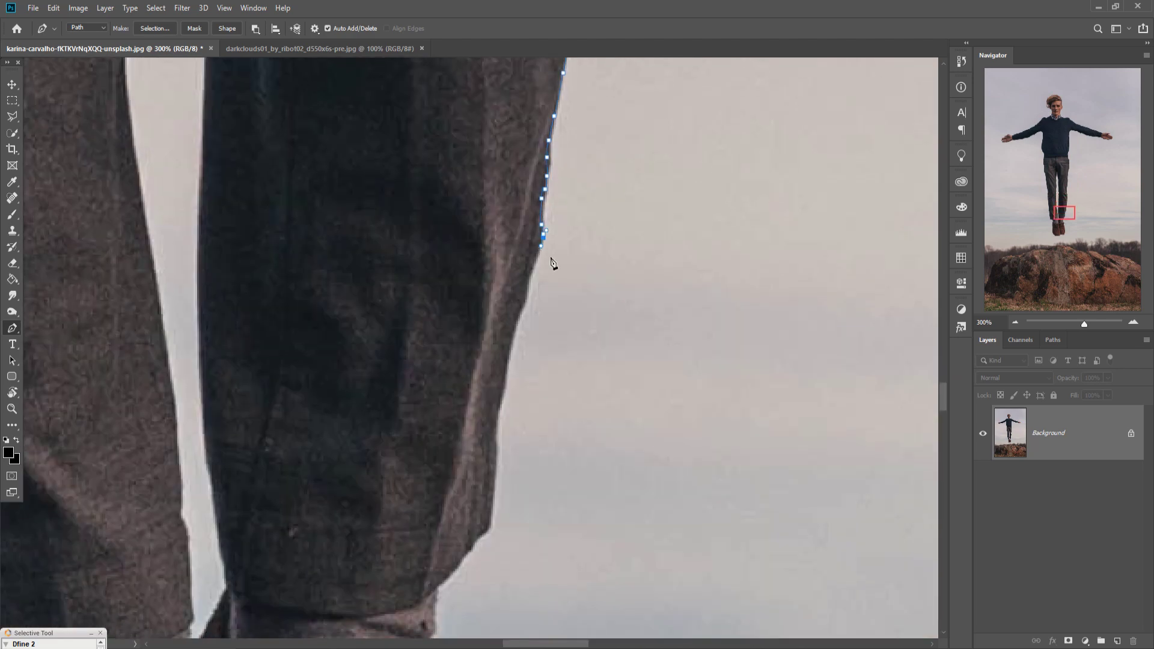
- Trace the hem, sock and second shoe, and close the path at its starting point between the shoes
left_click_drag(436, 619, 480, 207)
left_click(479, 389)
left_click(495, 459)
left_click(506, 494)
left_click(524, 536)
left_click_drag(529, 596, 524, 267)
left_click(541, 383)
left_click(533, 449)
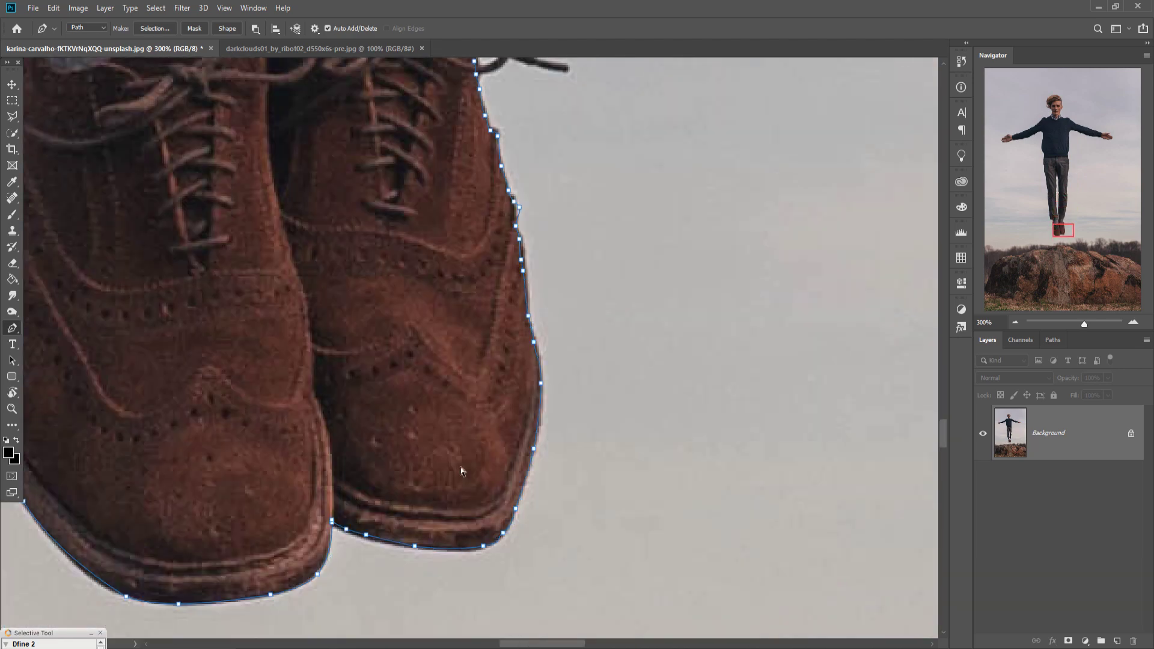
- Convert the finished path into a new selection and invert it so that only the man is selected
key("ctrl+0")
right_click(453, 241)
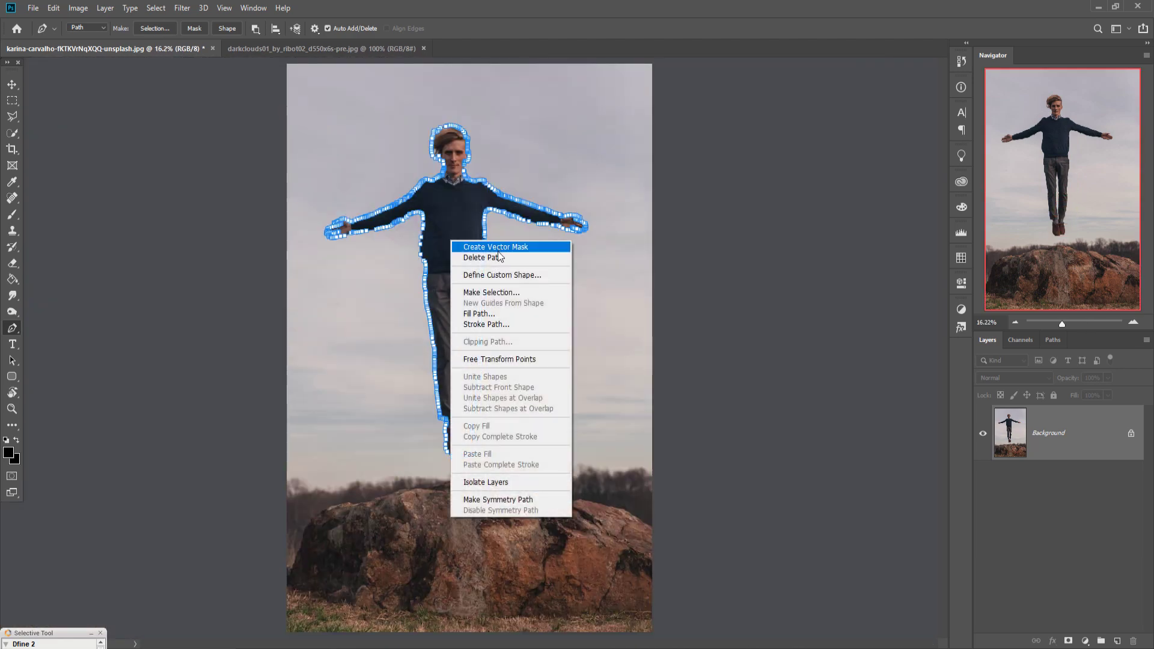
left_click(492, 293)
left_click(632, 193)
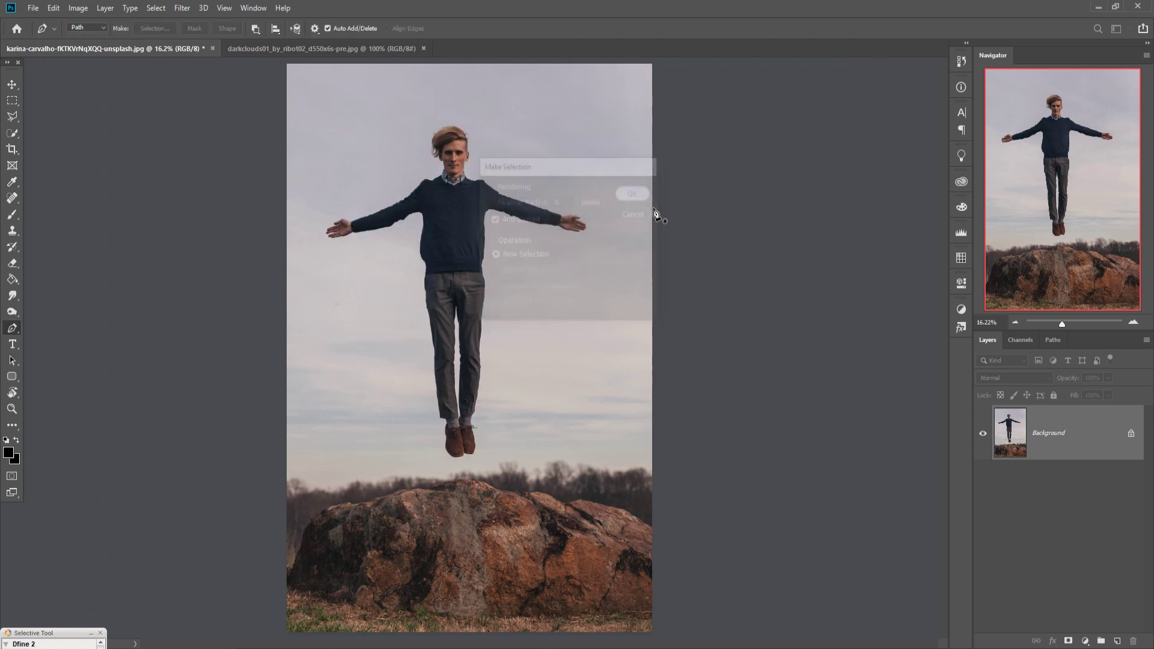
left_click(156, 8)
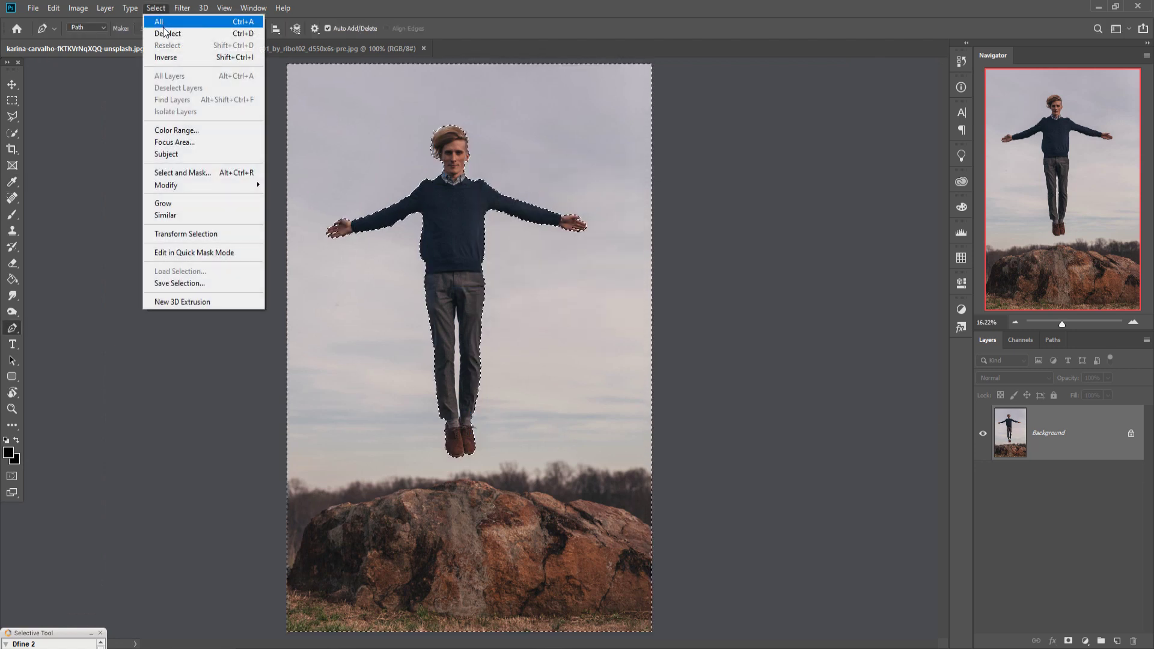
left_click(164, 33)
- Create a new document from the recent custom 1280 x 720 px preset at 300 ppi
left_click(12, 84)
left_click(32, 8)
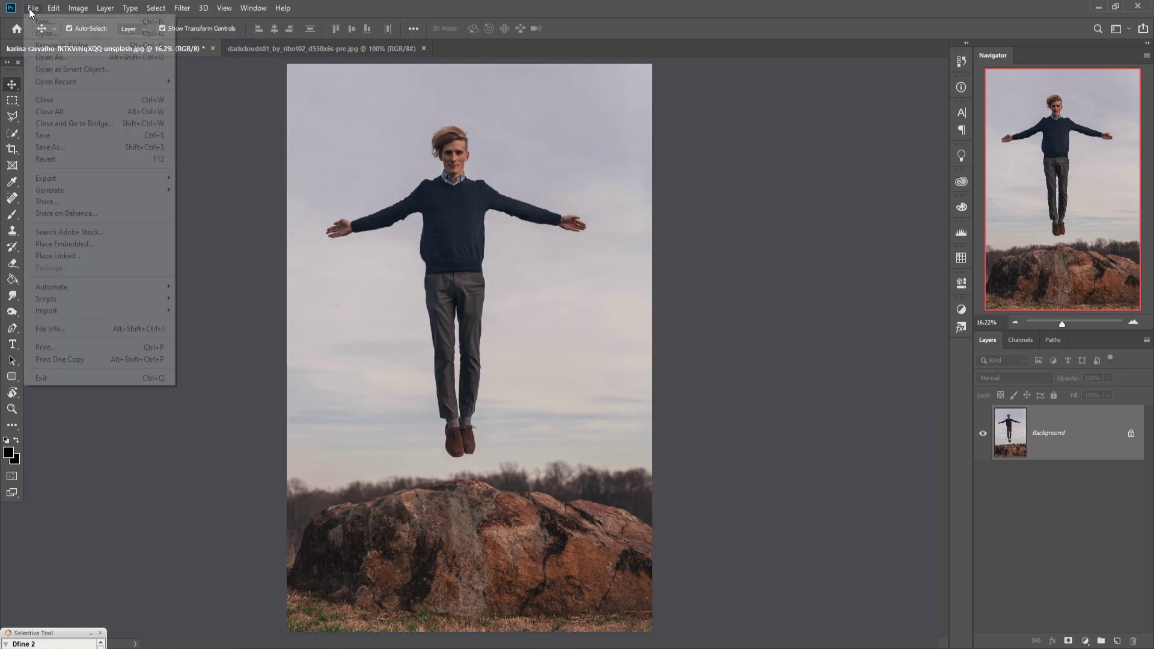
left_click(40, 23)
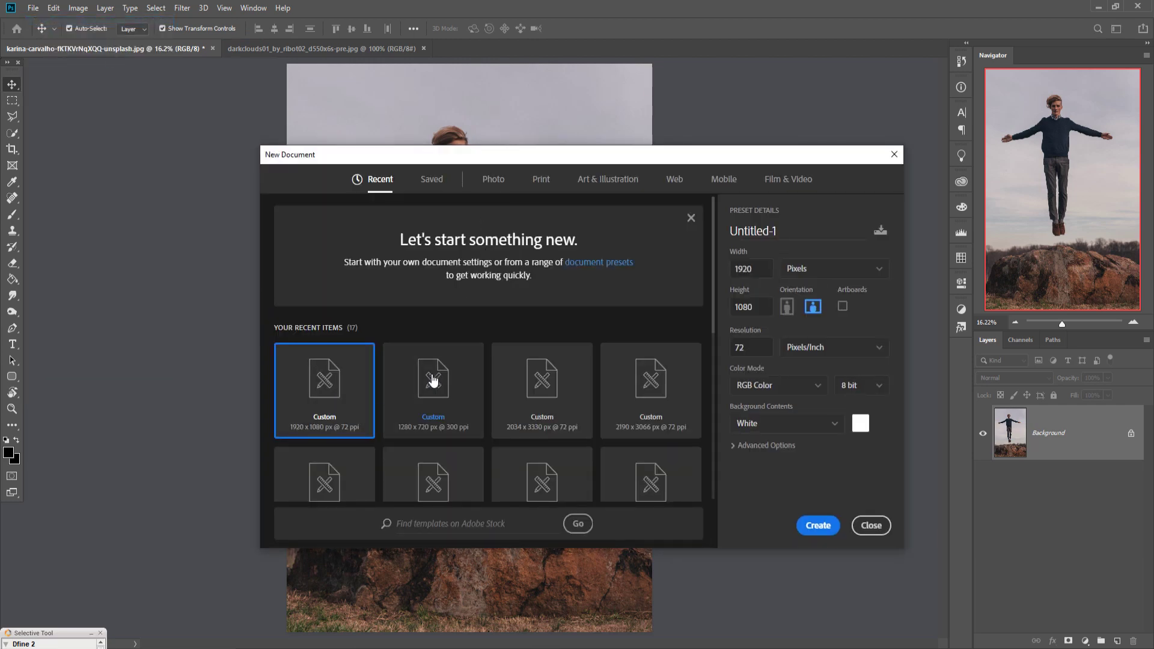
left_click(433, 379)
left_click(835, 526)
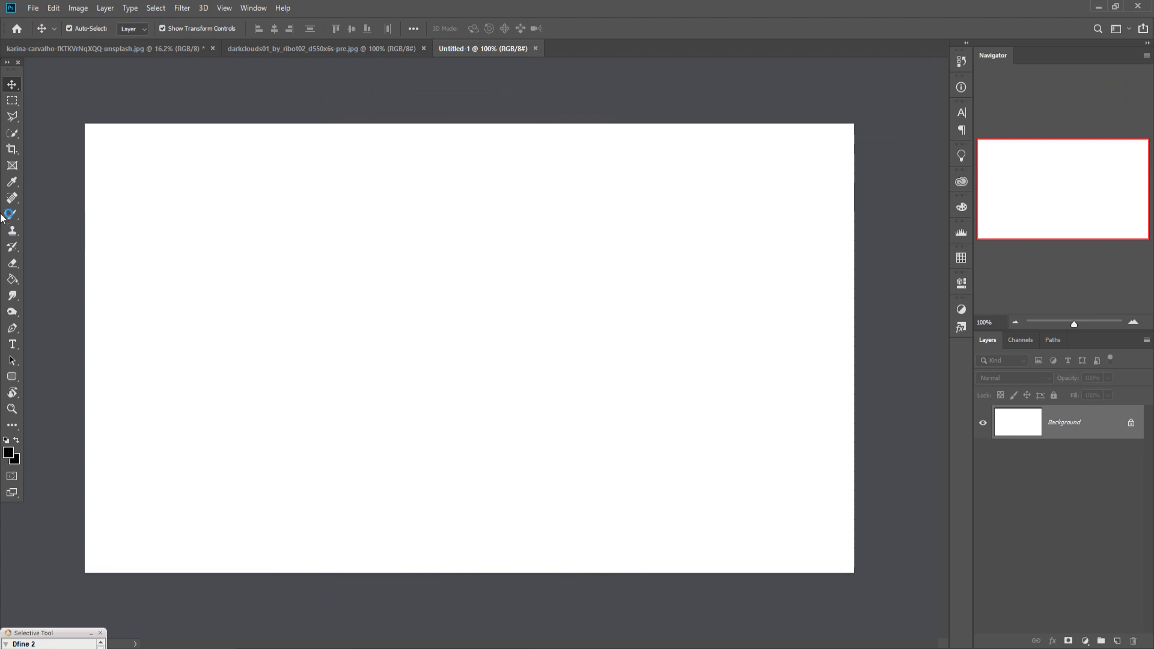
- Crop the blank canvas narrower to a nearly square format, keeping its full height
left_click(12, 149)
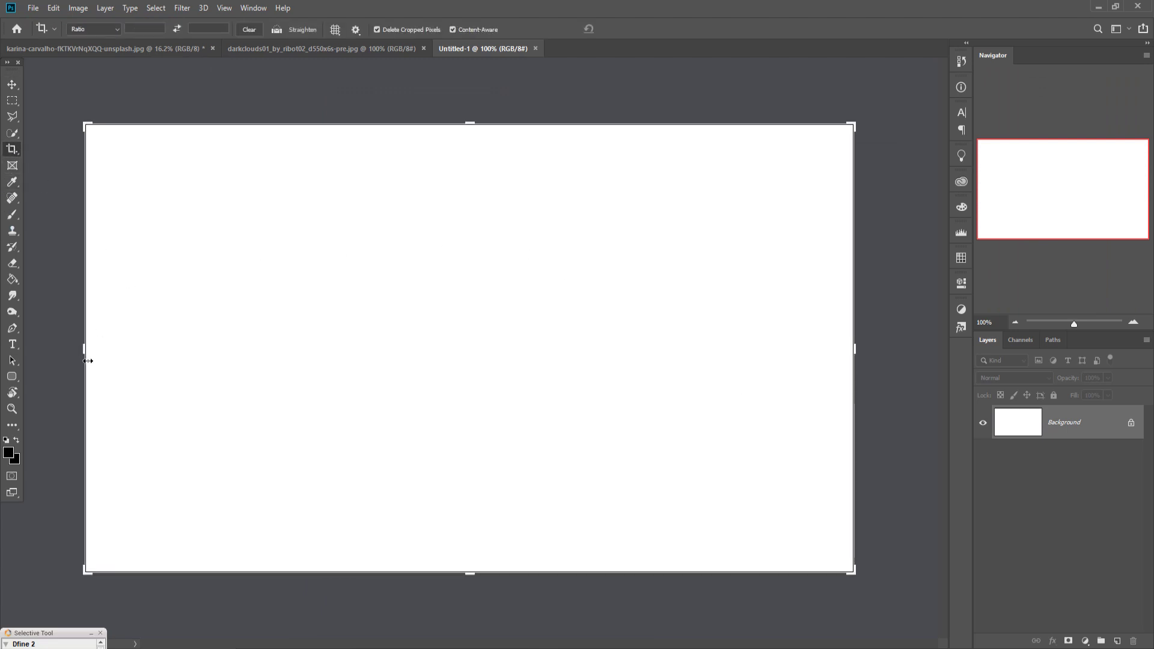
mouse_move(88, 360)
left_mouse_down()
mouse_move(289, 354)
mouse_move(223, 355)
left_mouse_up()
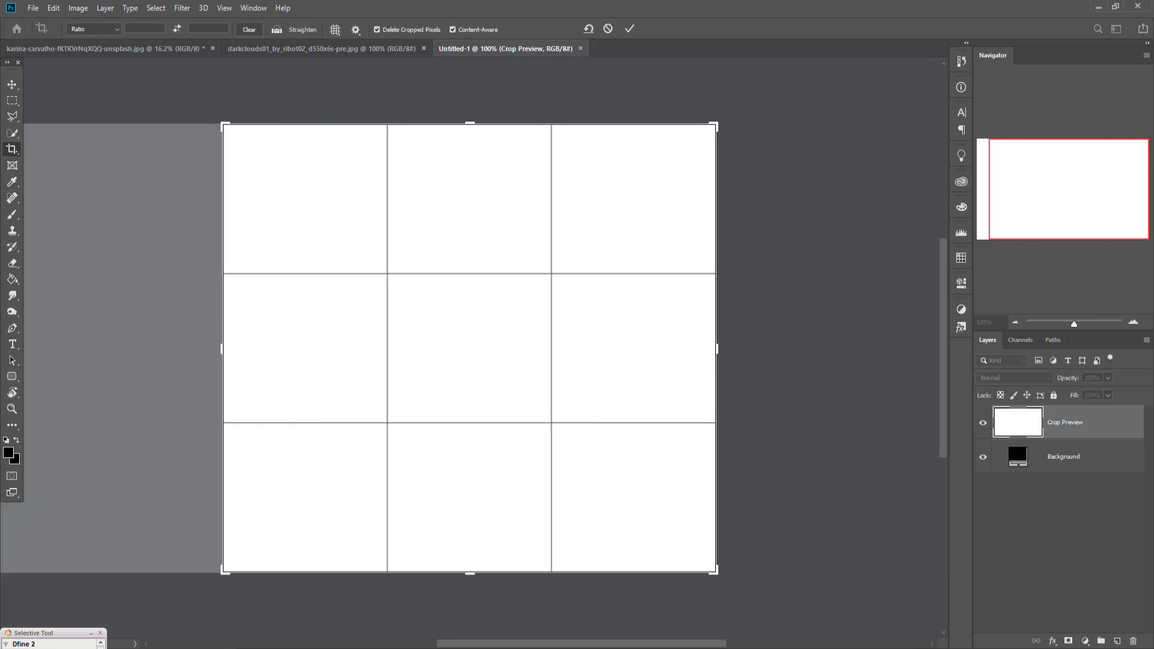
left_click_drag(569, 646, 529, 645)
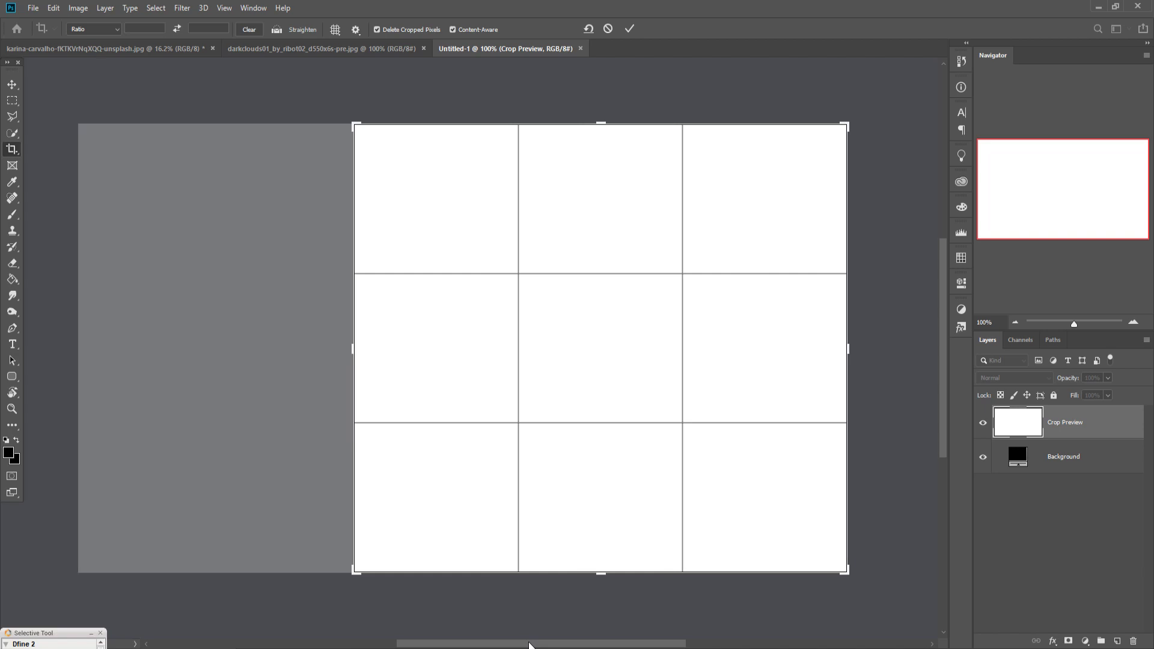
left_click(356, 359)
left_click(629, 29)
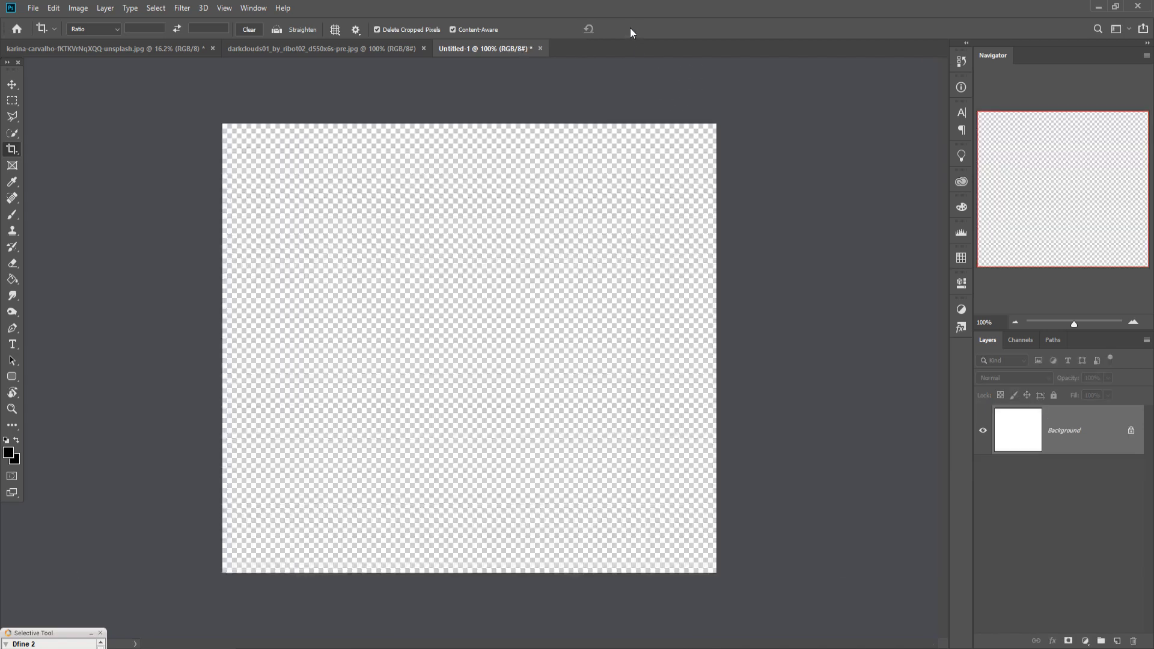
- Return to the levitating man photo with the Move tool active, and redock its document after the blank one
left_click(291, 49)
left_click(134, 51)
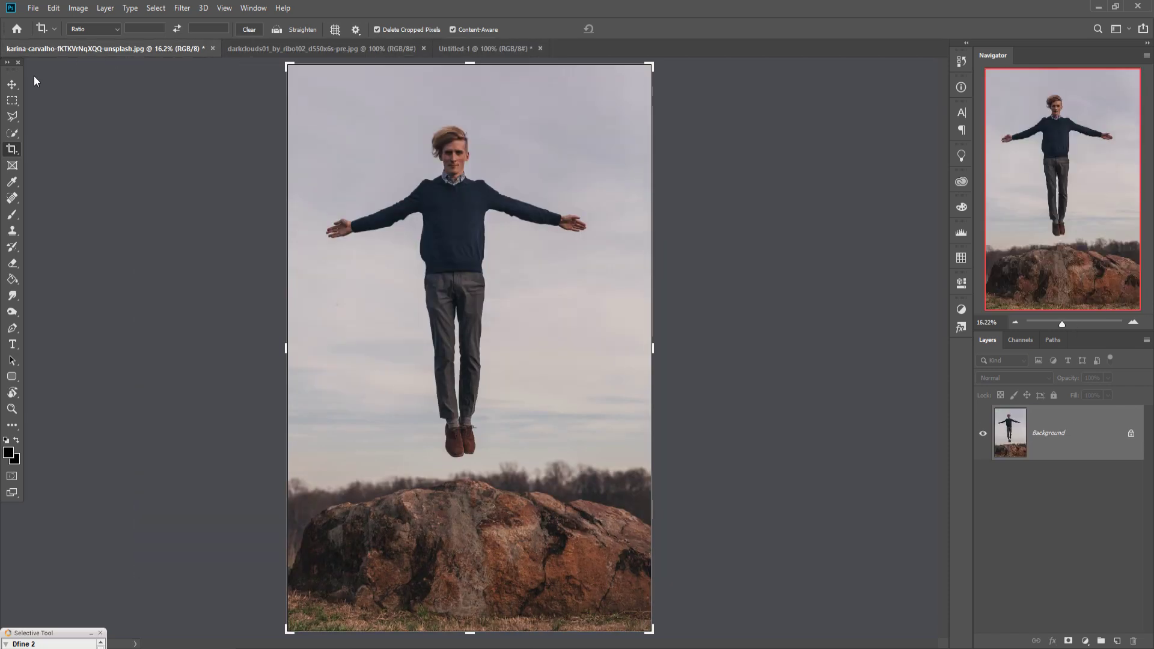
left_click(18, 86)
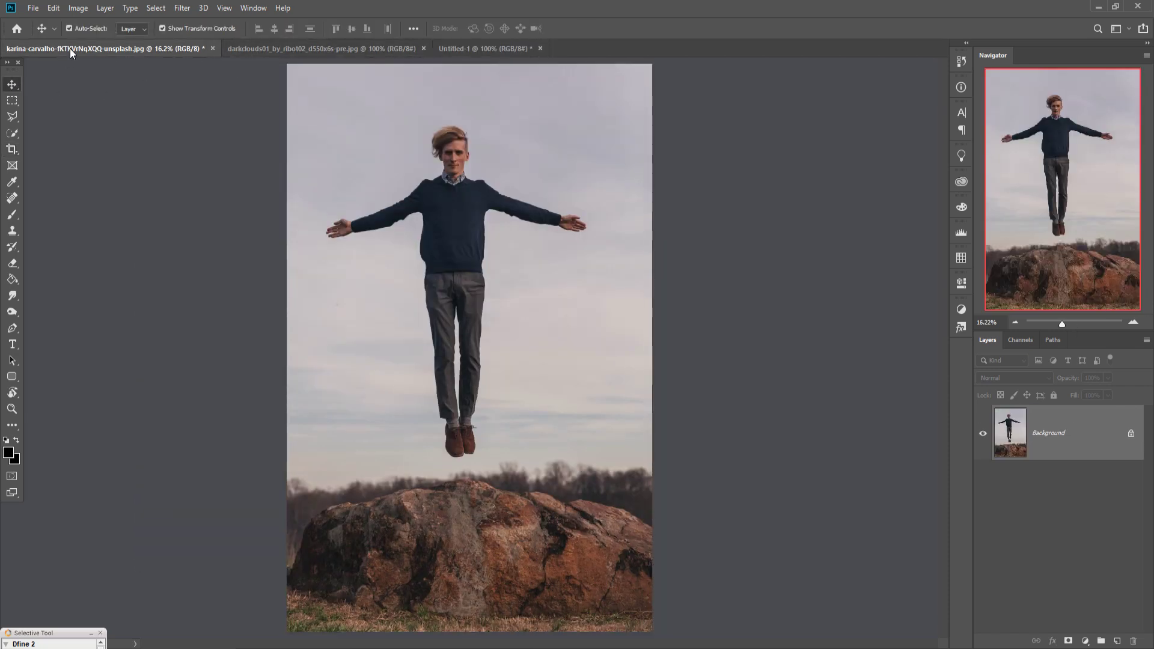
left_click_drag(70, 48, 665, 70)
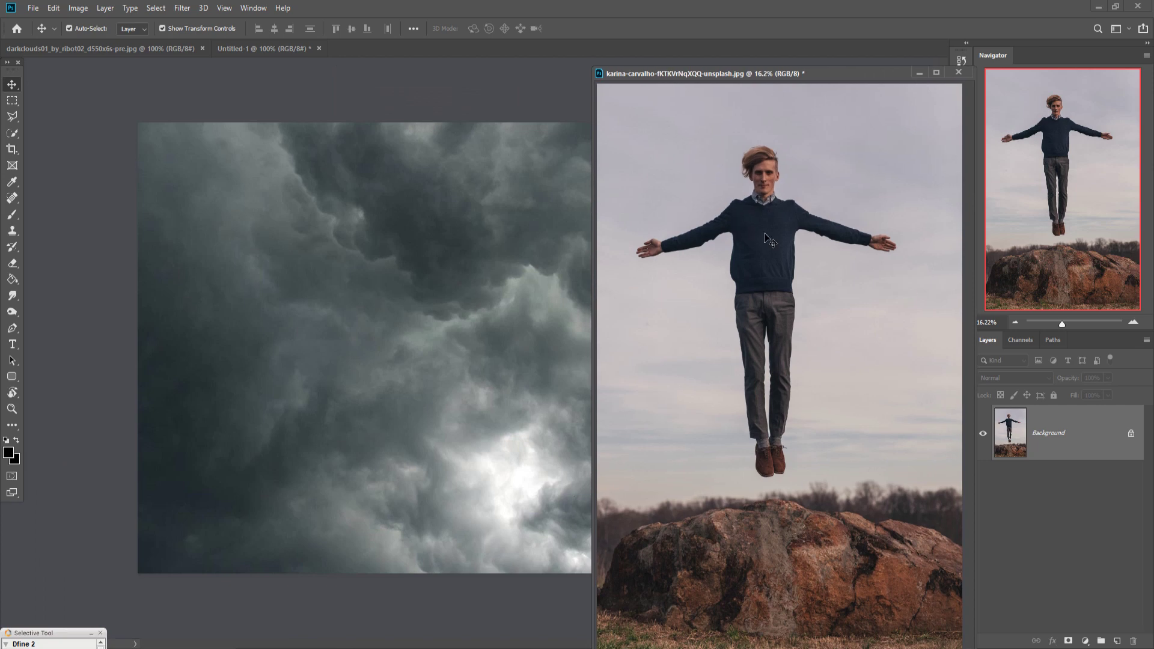
left_click_drag(786, 74, 529, 52)
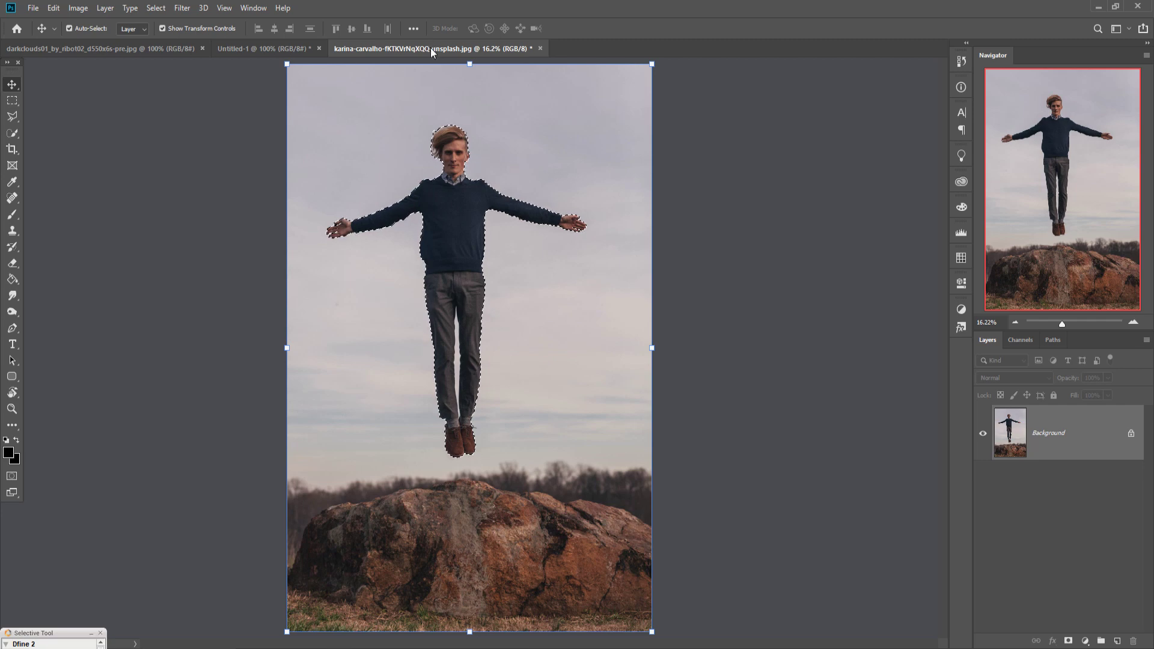
- Float the levitating man photo in its own window over the blank document and try to carry him across
left_click_drag(432, 47, 434, 79)
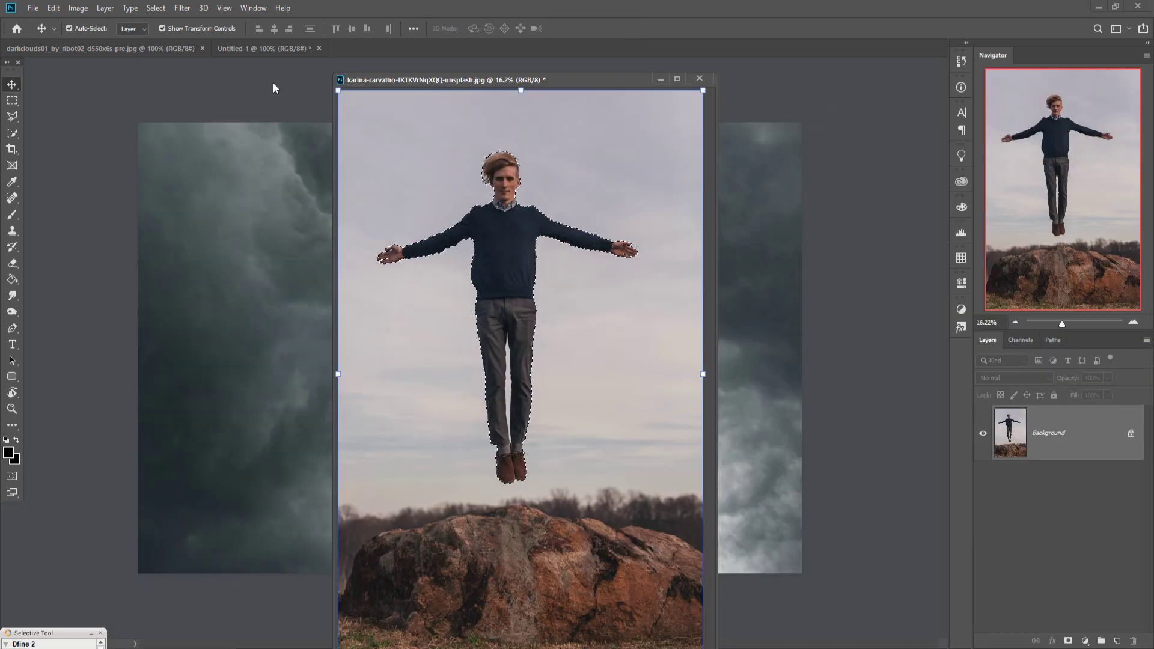
left_click(247, 46)
left_click(506, 257)
mouse_move(506, 255)
left_mouse_down()
mouse_move(498, 269)
mouse_move(498, 259)
left_mouse_up()
left_click(658, 276)
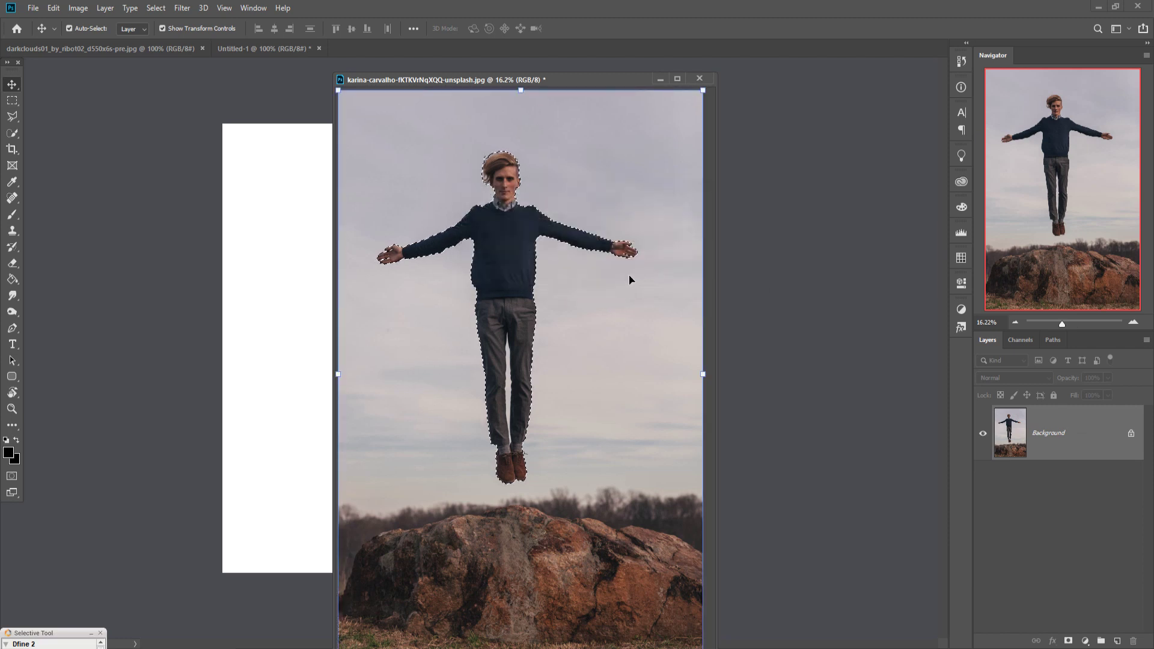
- Invert the photo's selection to isolate the man, copy him into the blank document, and minimize the photo window
left_click(155, 8)
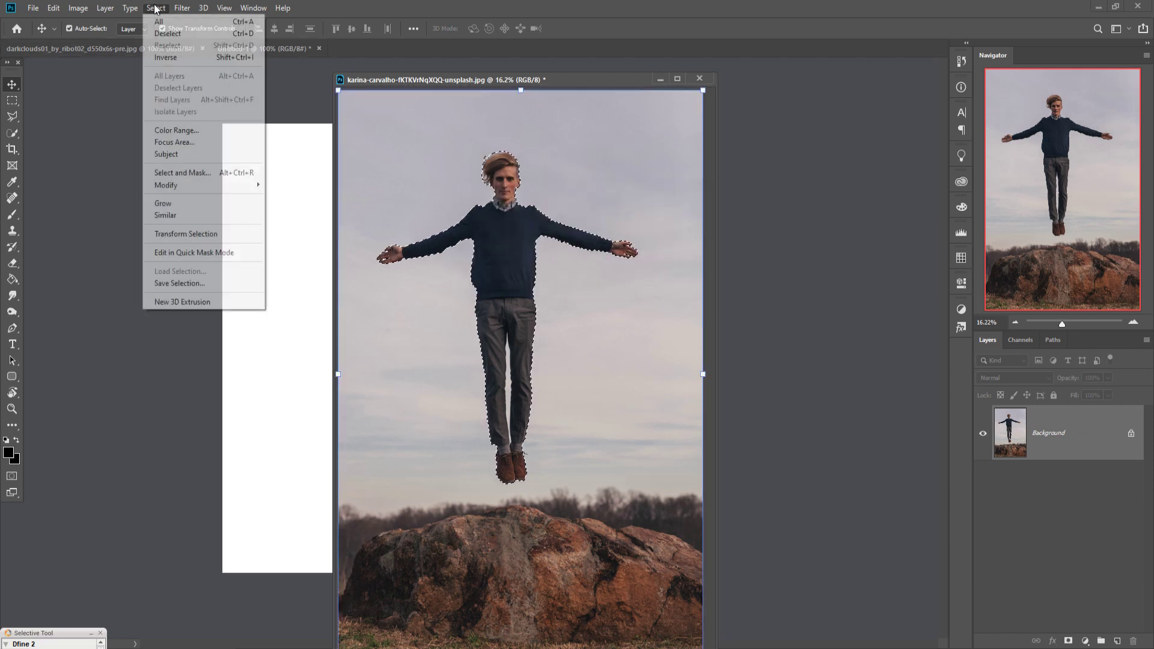
left_click(169, 57)
left_click_drag(520, 258, 302, 265)
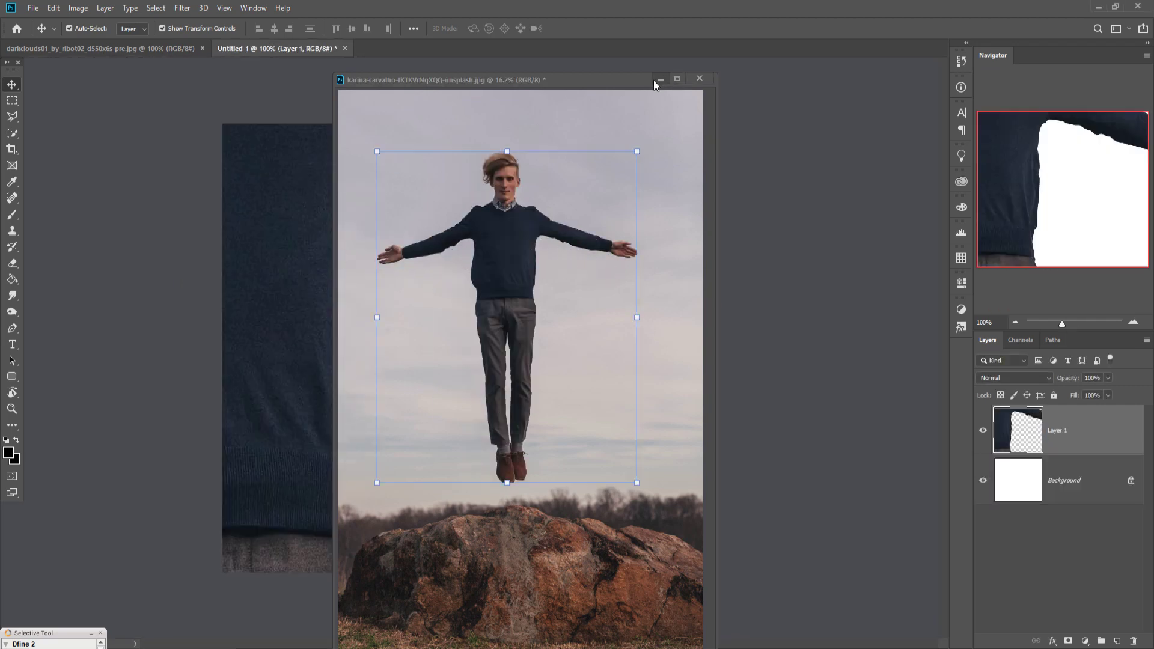
left_click(657, 80)
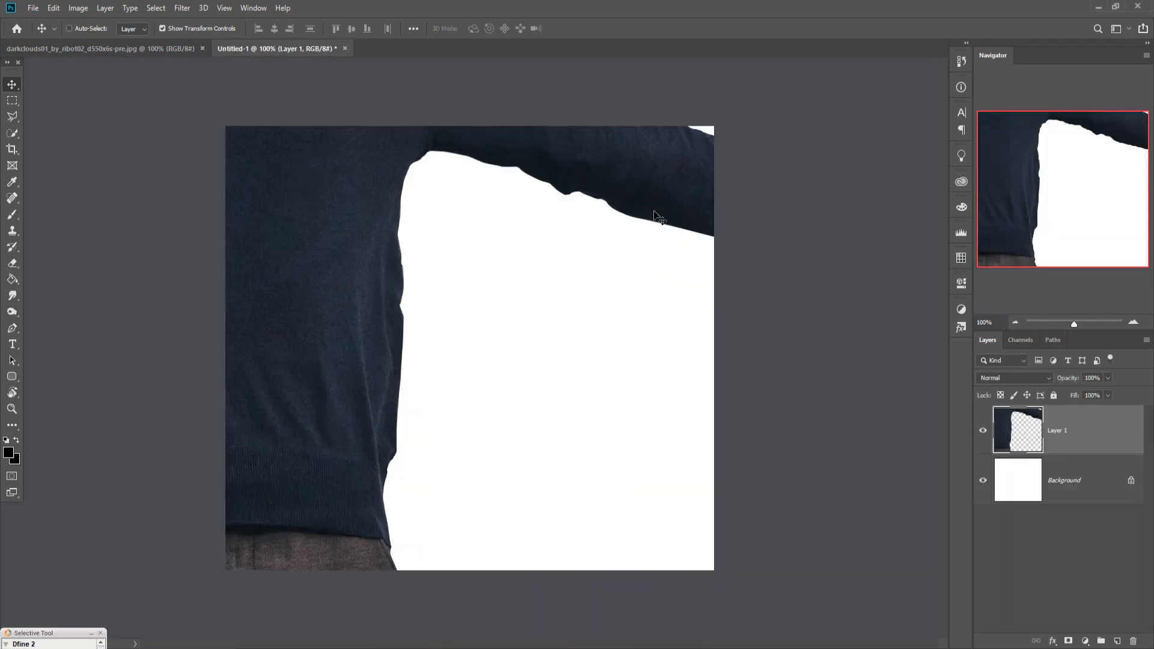
- Scale the man down proportionally to 11.40%, position him near the centre of the canvas, and apply the transform
key("ctrl+minus")
left_click_drag(848, 560, 273, 549)
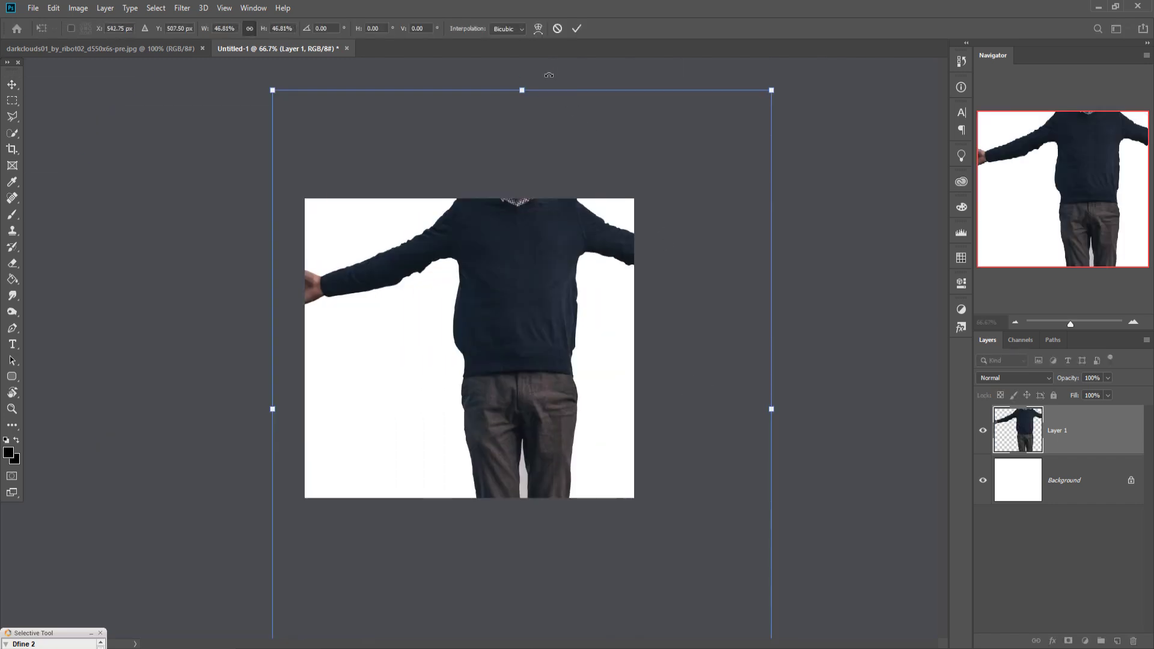
left_click_drag(528, 93, 477, 291)
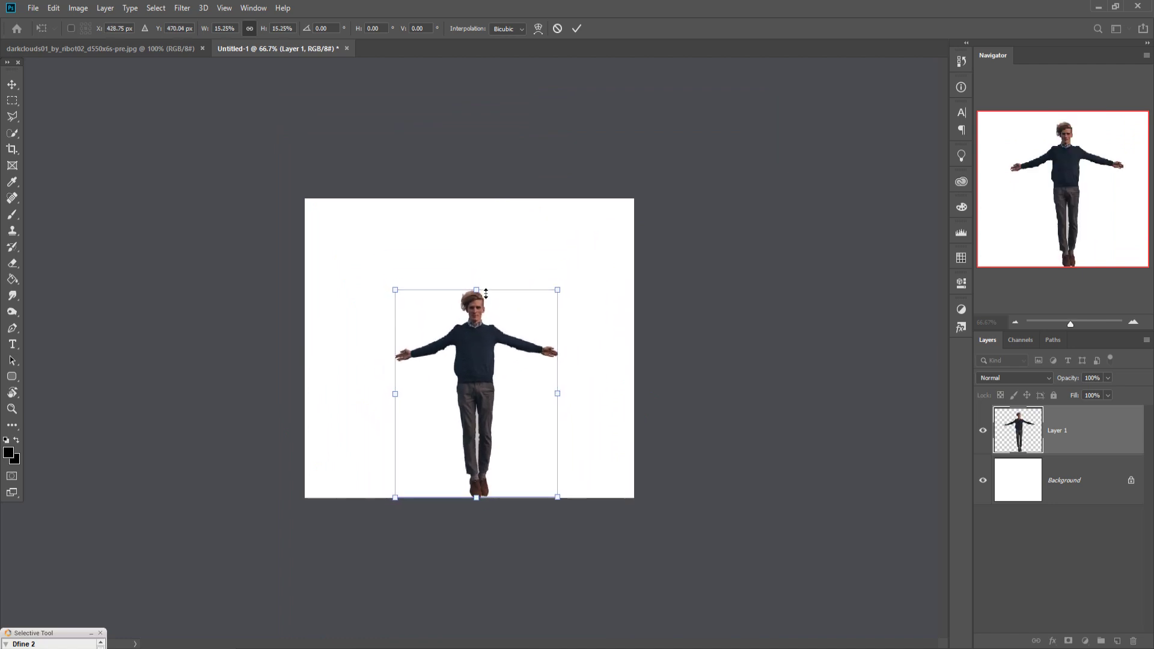
left_click_drag(481, 345, 474, 278)
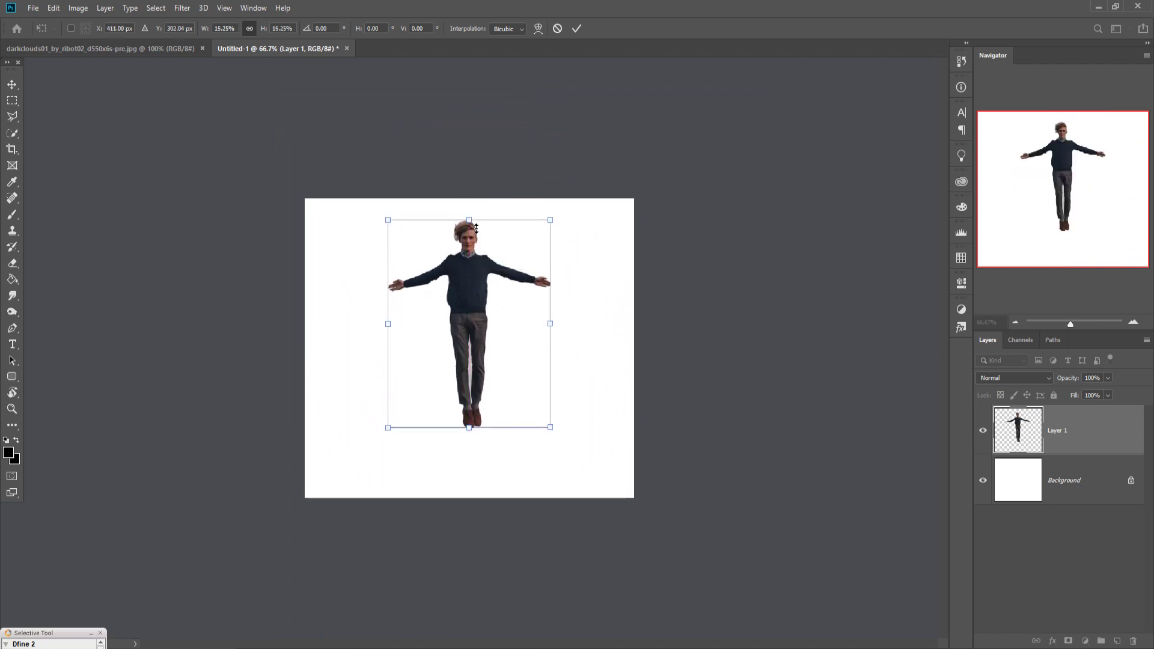
left_click_drag(478, 226, 478, 271)
left_click_drag(482, 324, 481, 316)
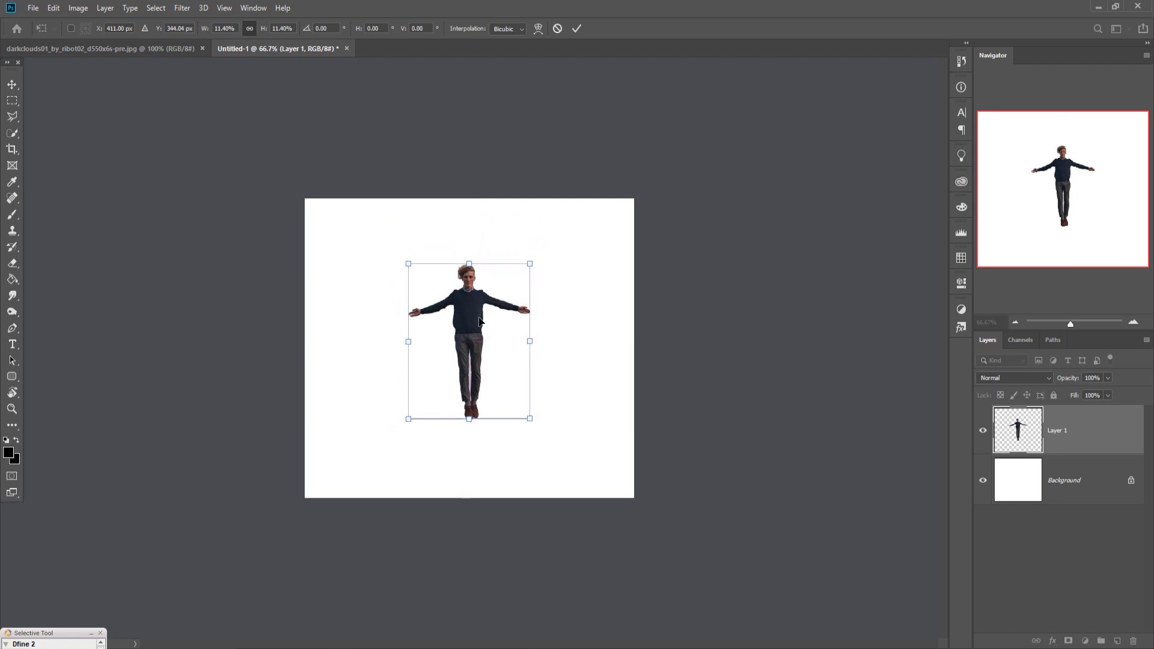
left_click(576, 29)
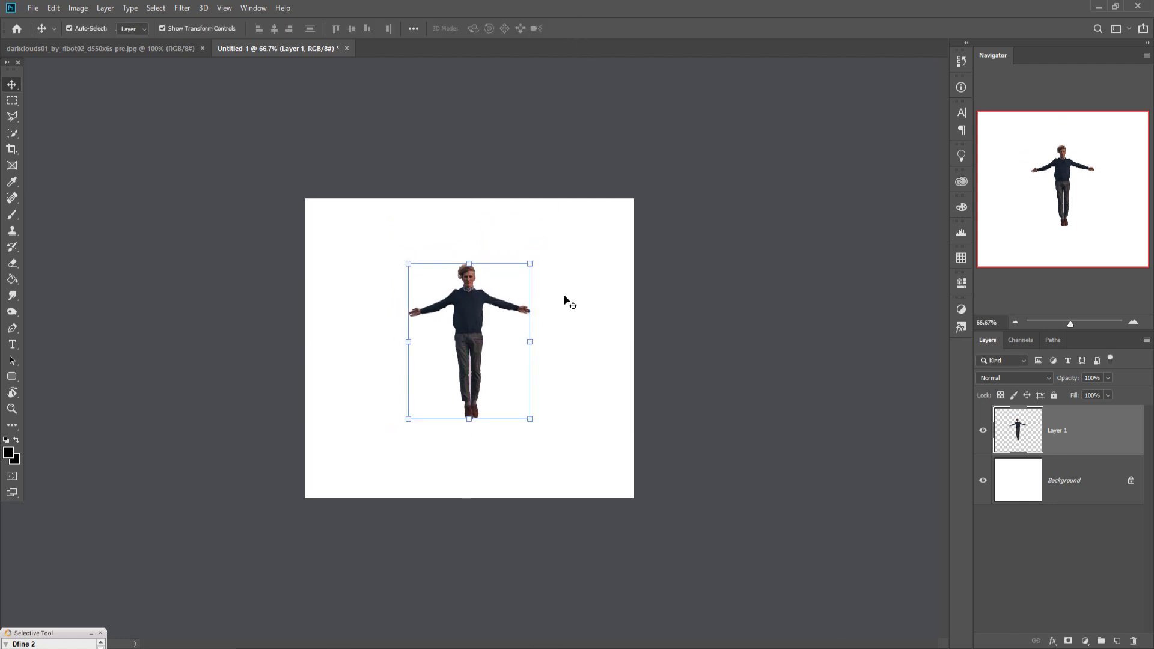
- Lasso the leftover sky between the man's legs, delete it from his layer, and clear the selection
key("ctrl+plus")
key("ctrl+plus")
key("ctrl+plus")
key("ctrl+plus")
key("ctrl+plus")
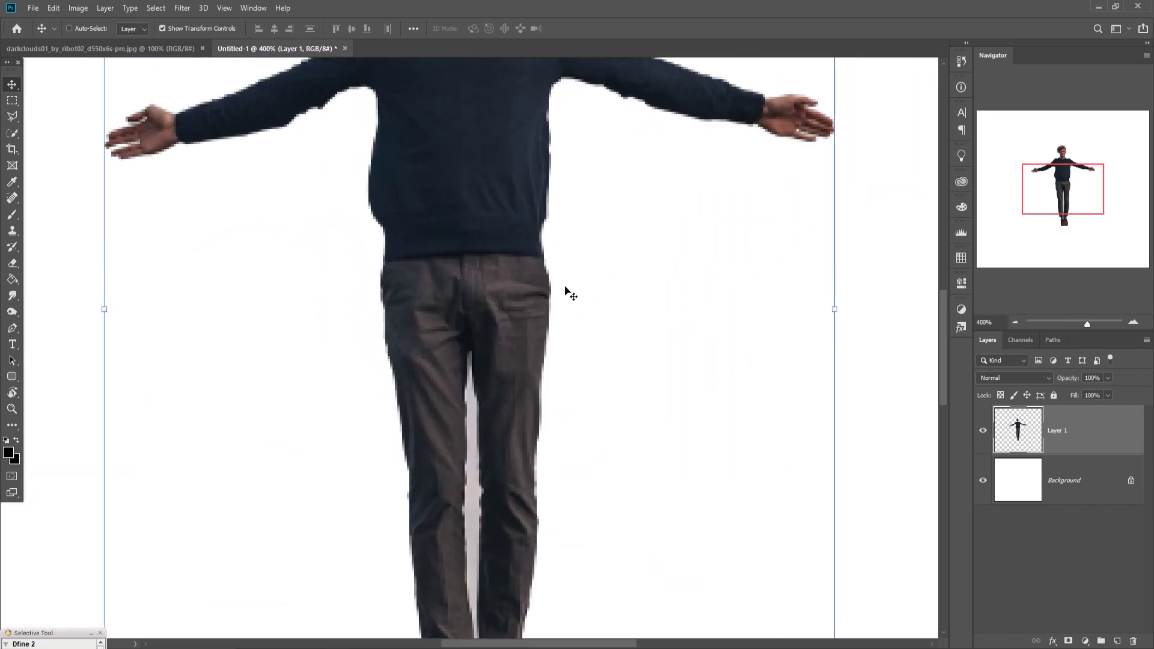
scroll(556, 346, "down", 5)
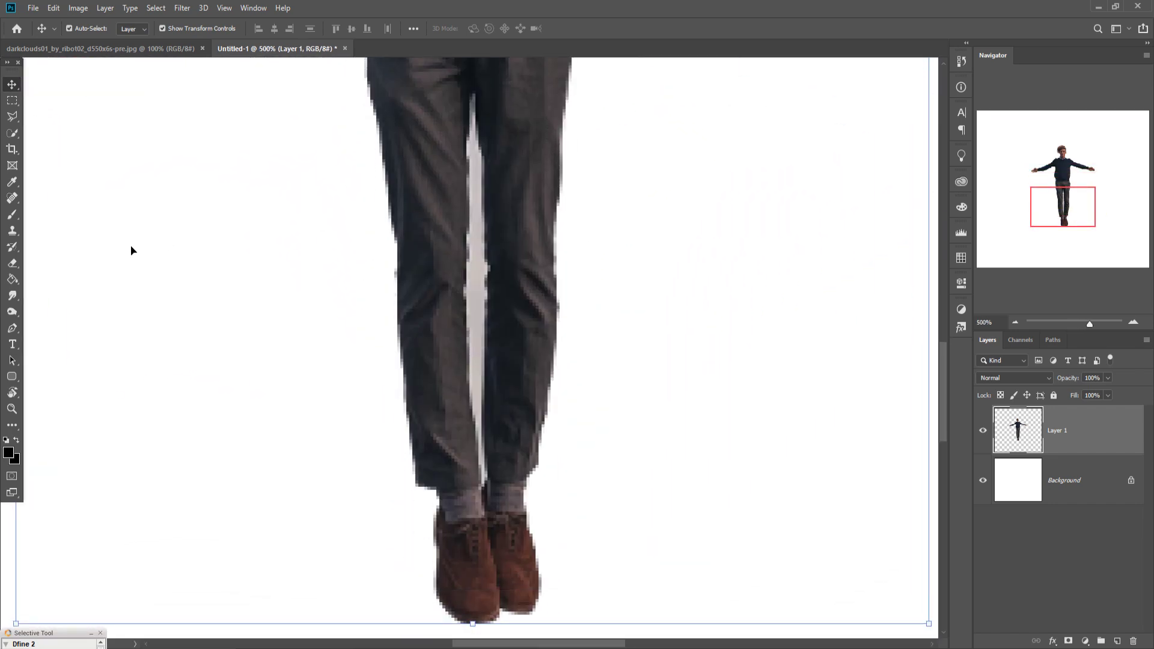
left_click(13, 117)
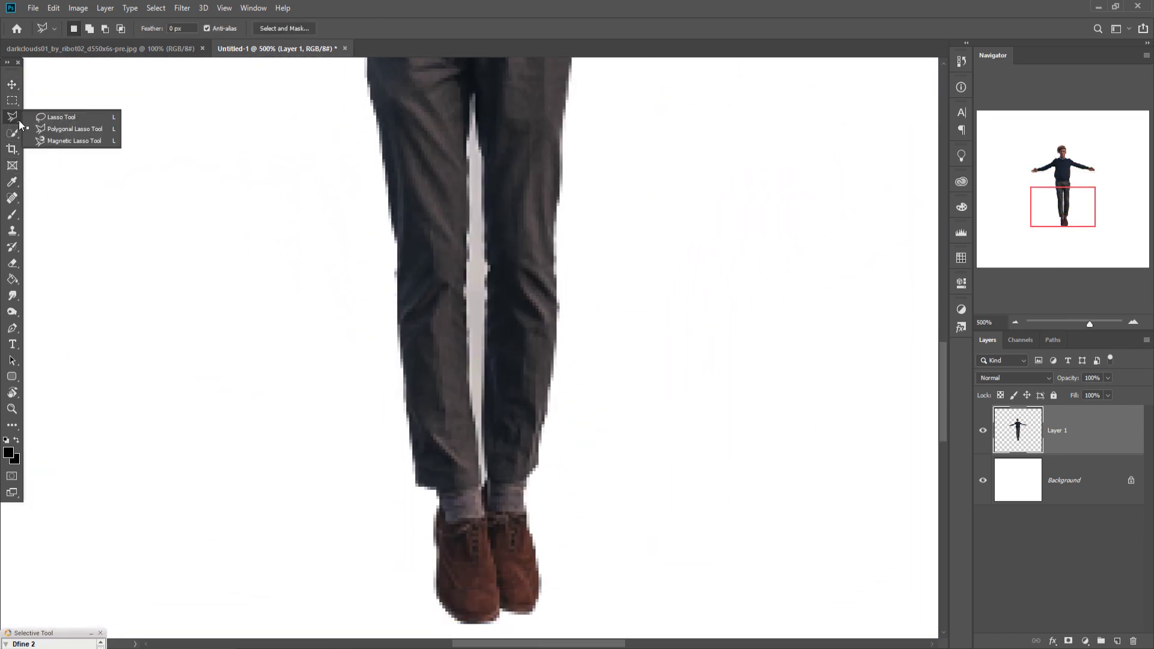
left_click(54, 115)
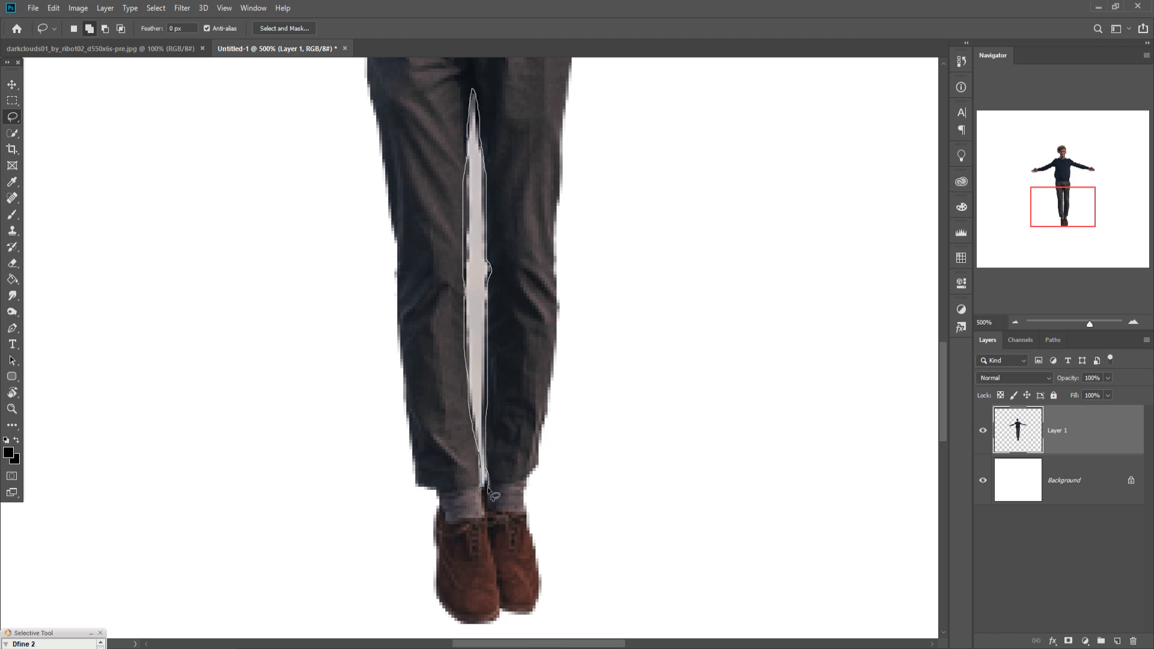
left_click_drag(481, 490, 471, 485)
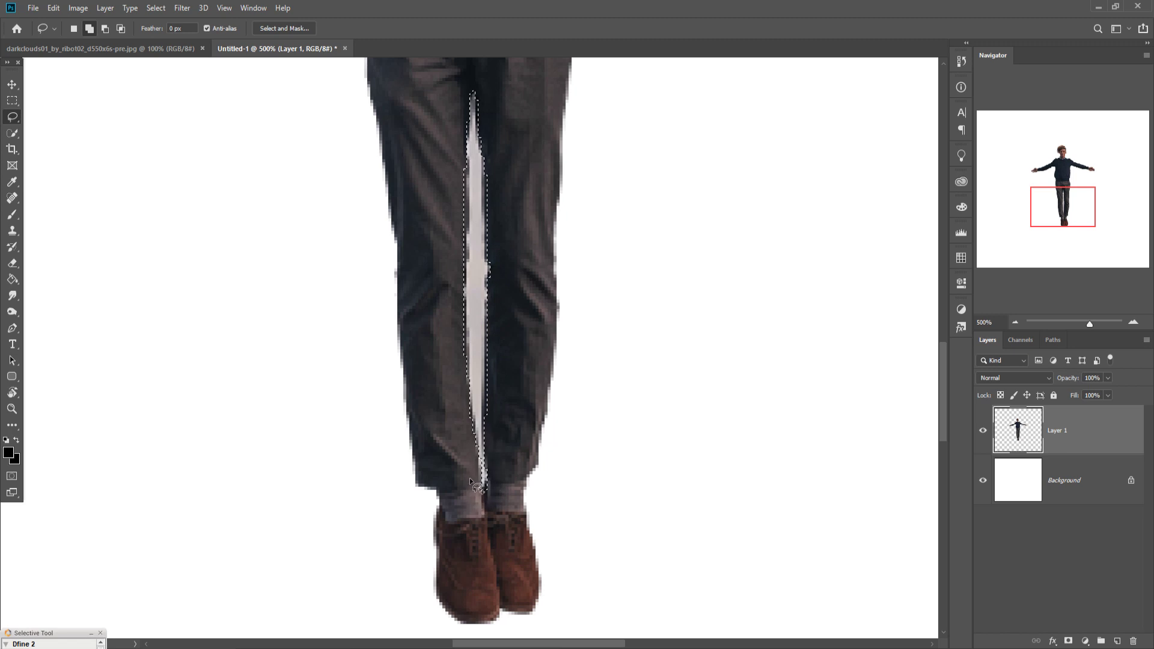
key("Delete")
left_click(156, 8)
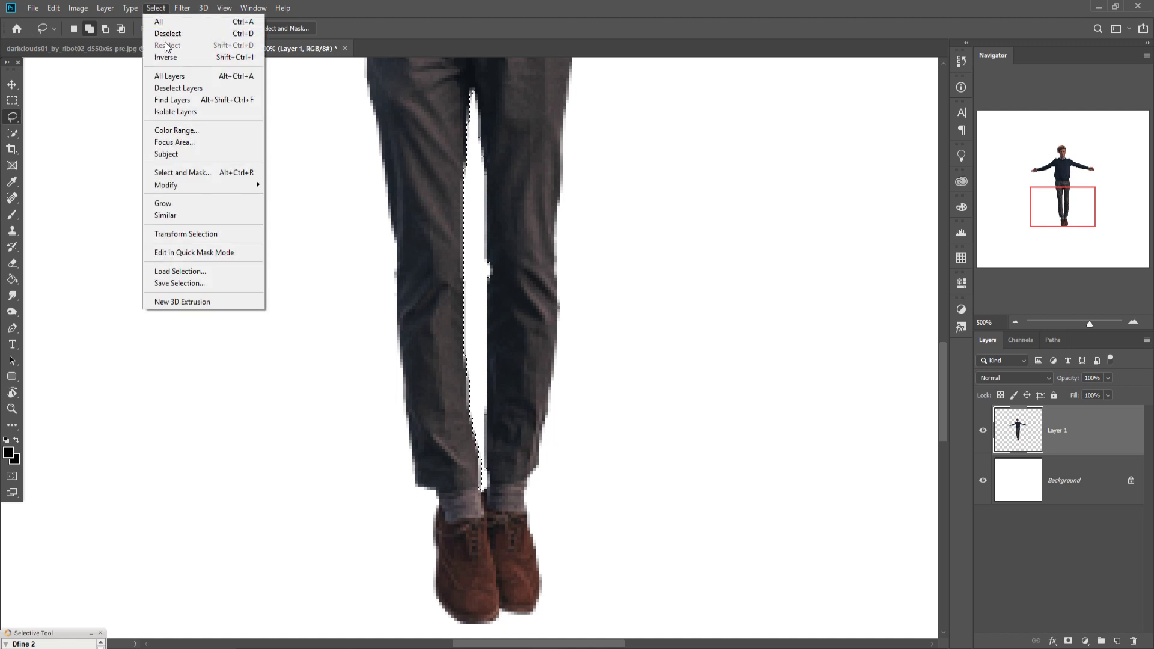
left_click(168, 33)
- Float the dark clouds image in its own window, copy it into the man's composite, and put the source window away
left_click(12, 84)
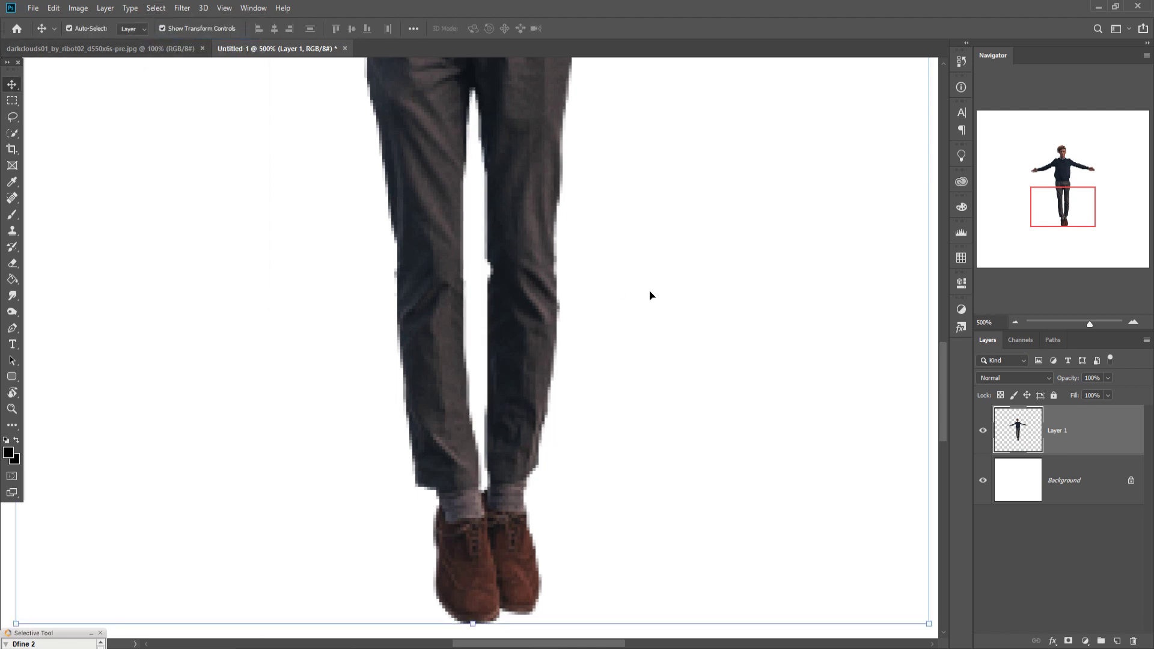
key("ctrl+1")
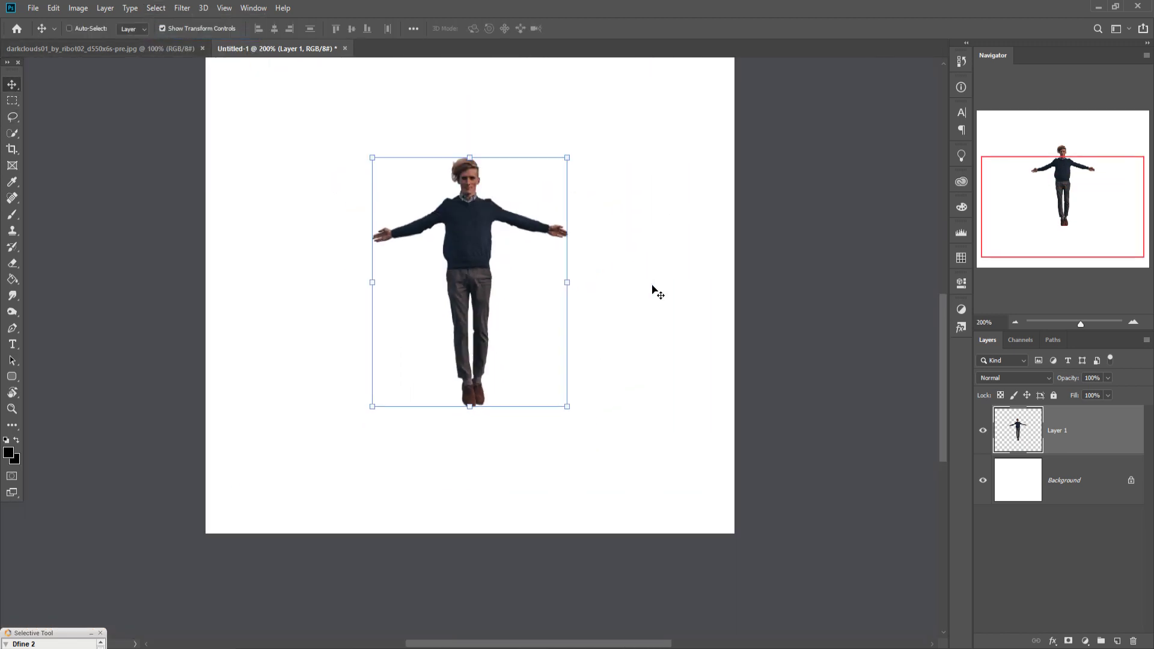
left_click_drag(128, 48, 714, 104)
left_click_drag(733, 255, 576, 212)
left_click_drag(1106, 97, 900, 191)
left_click(954, 188)
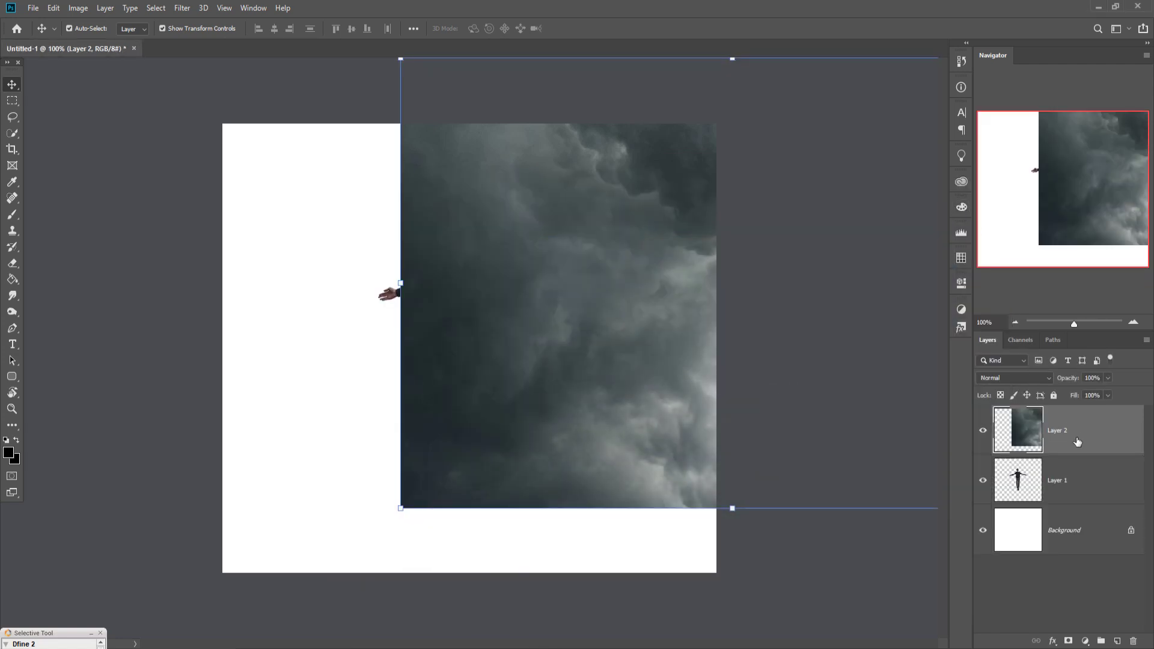
- Place the cloud layer beneath the man's layer and position it so the clouds cover the whole canvas
left_click_drag(1078, 442, 1076, 492)
left_click_drag(582, 270, 373, 275)
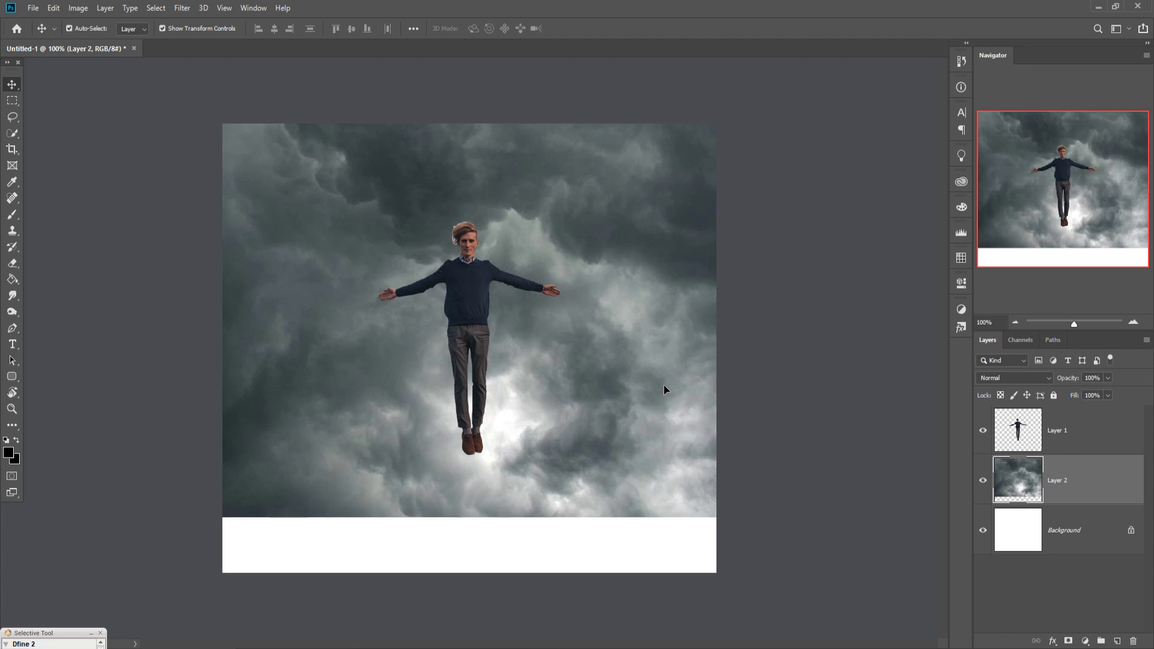
left_click_drag(663, 385, 666, 439)
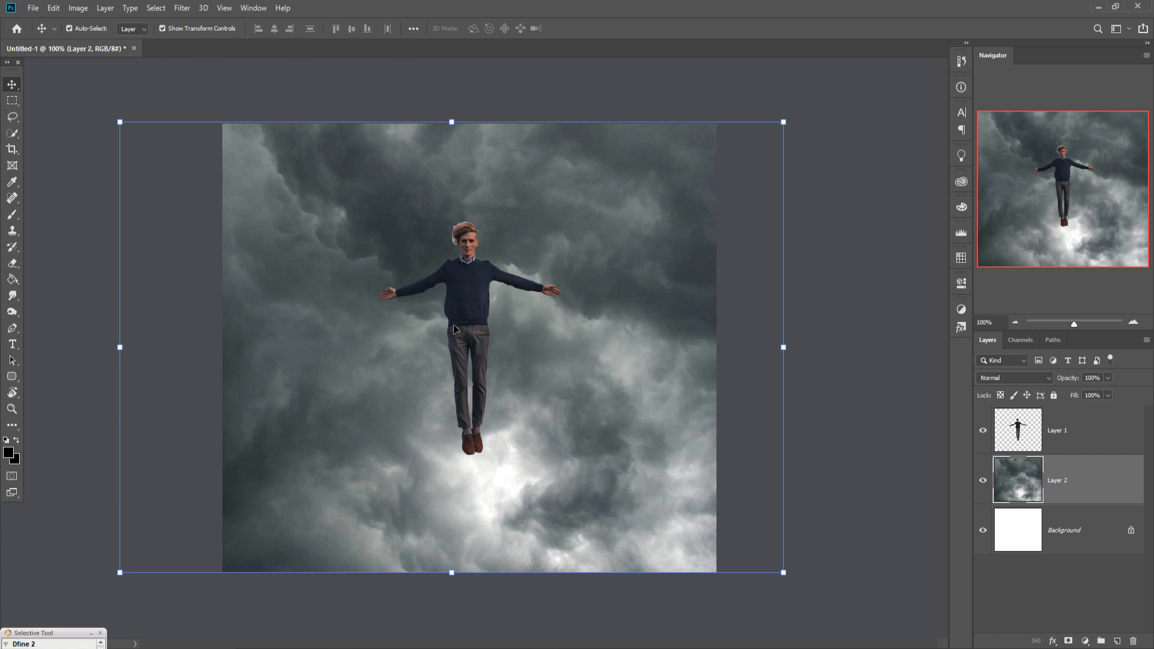
left_click(546, 616)
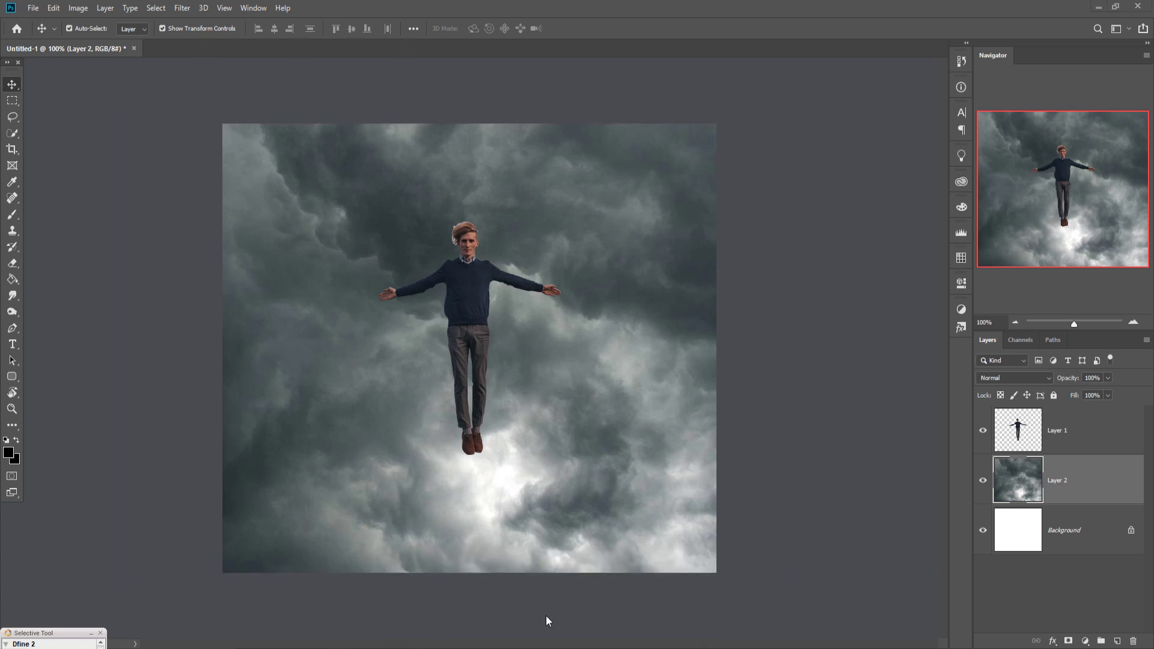
- Redock the levitating man photo as a document tab and clear its selection
left_click_drag(529, 80, 499, 54)
left_click(156, 8)
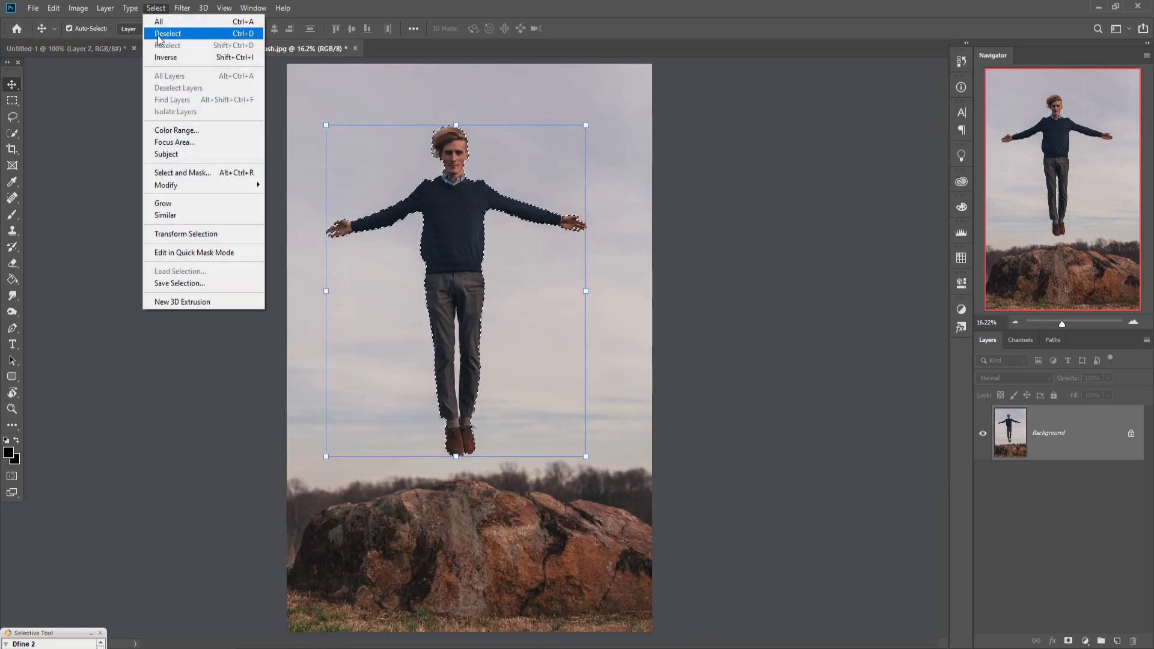
left_click(161, 33)
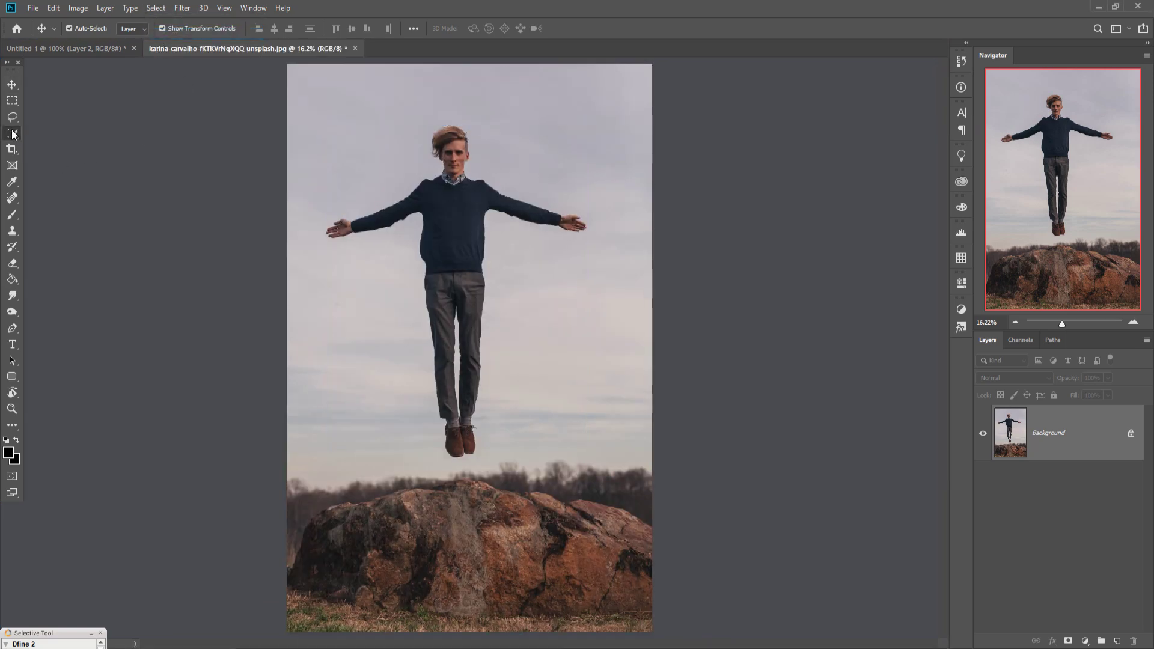
- Quick-select the grass field in the background stock photo, copy it into the composite, and minimize the source window
left_click(12, 132)
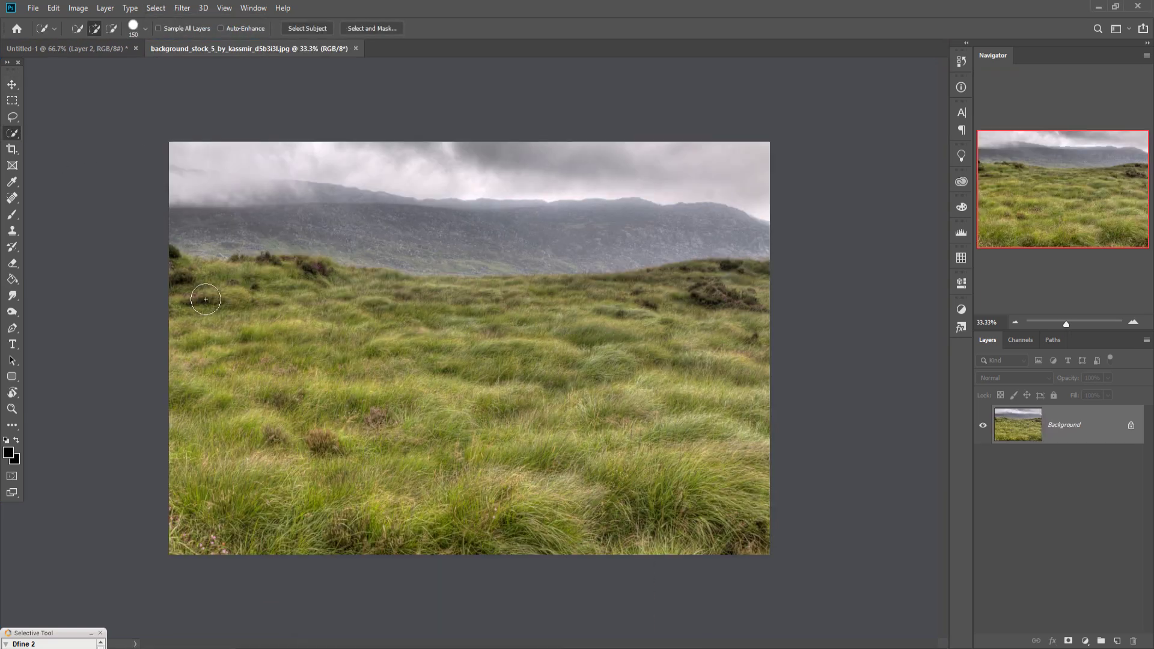
mouse_move(205, 299)
left_mouse_down()
mouse_move(297, 295)
mouse_move(378, 319)
mouse_move(477, 325)
mouse_move(451, 311)
mouse_move(748, 290)
mouse_move(545, 434)
mouse_move(430, 435)
mouse_move(415, 413)
left_mouse_up()
left_click(12, 84)
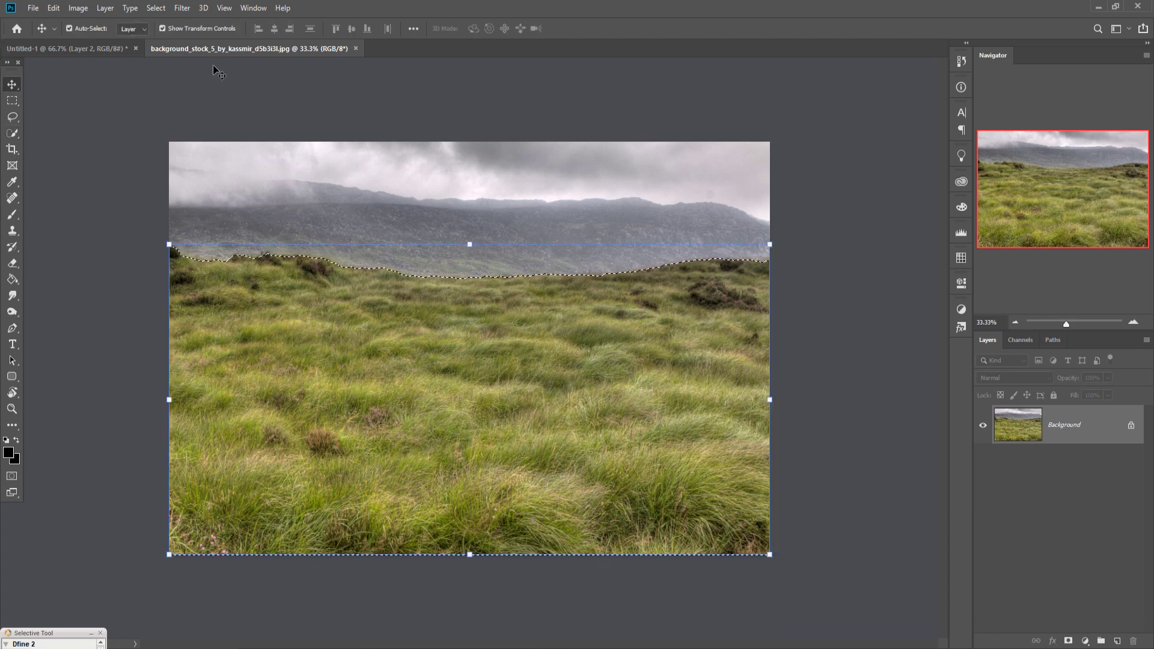
left_click_drag(232, 53, 773, 131)
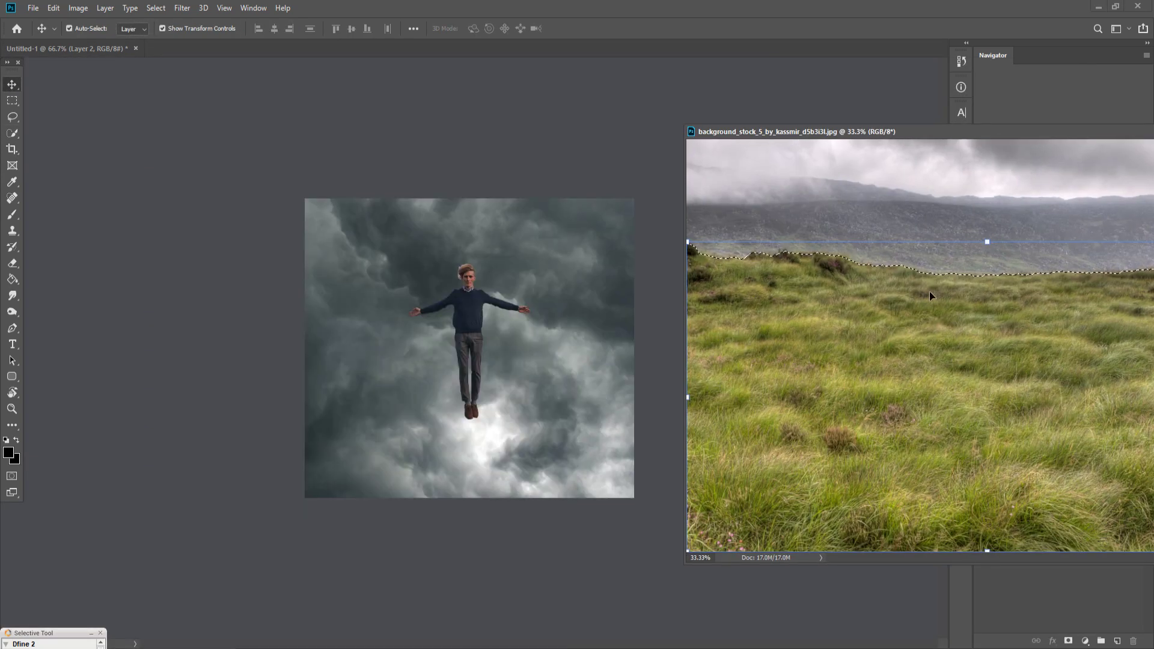
left_click_drag(930, 291, 595, 387)
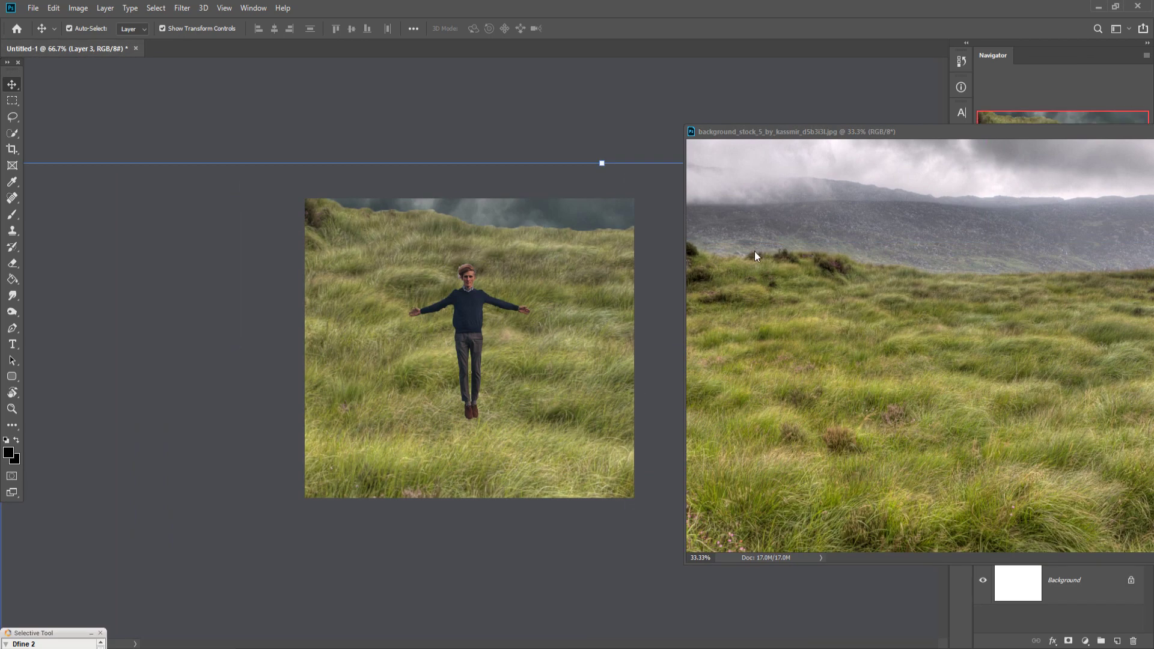
left_click_drag(1081, 134, 843, 174)
left_click(1007, 171)
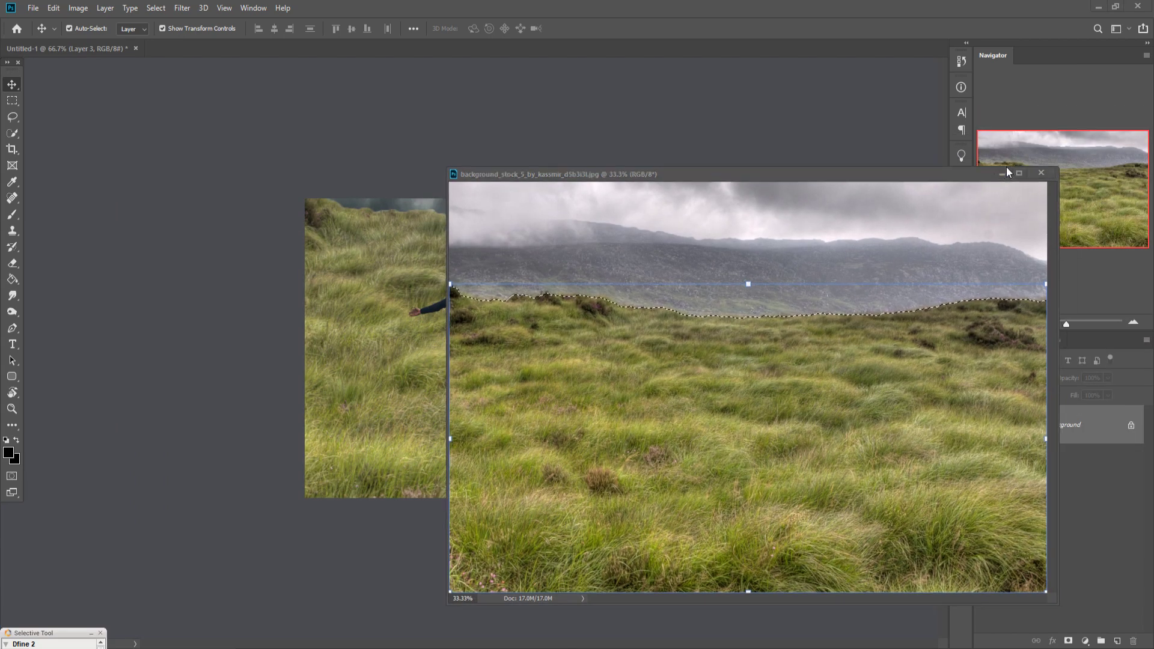
- Scale the grass layer to 27.36%, fit it across the canvas's lower edge below the man's feet, and apply the transform
left_click_drag(603, 163, 495, 440)
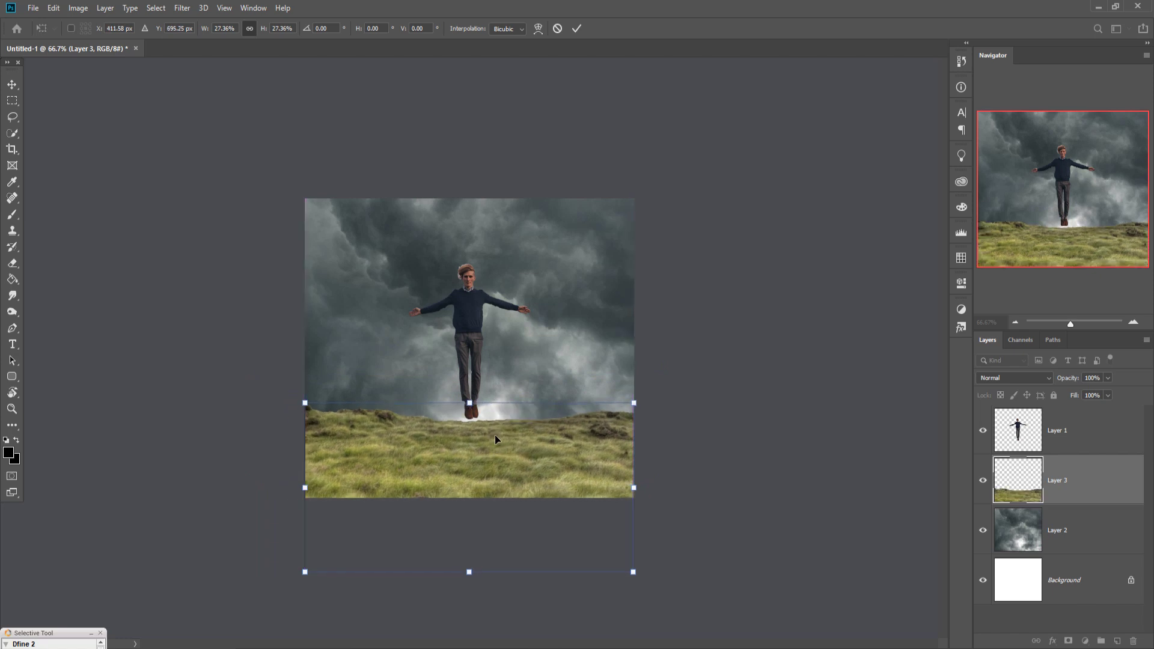
mouse_move(496, 436)
left_mouse_down()
mouse_move(493, 408)
mouse_move(487, 446)
mouse_move(483, 414)
mouse_move(495, 448)
left_mouse_up()
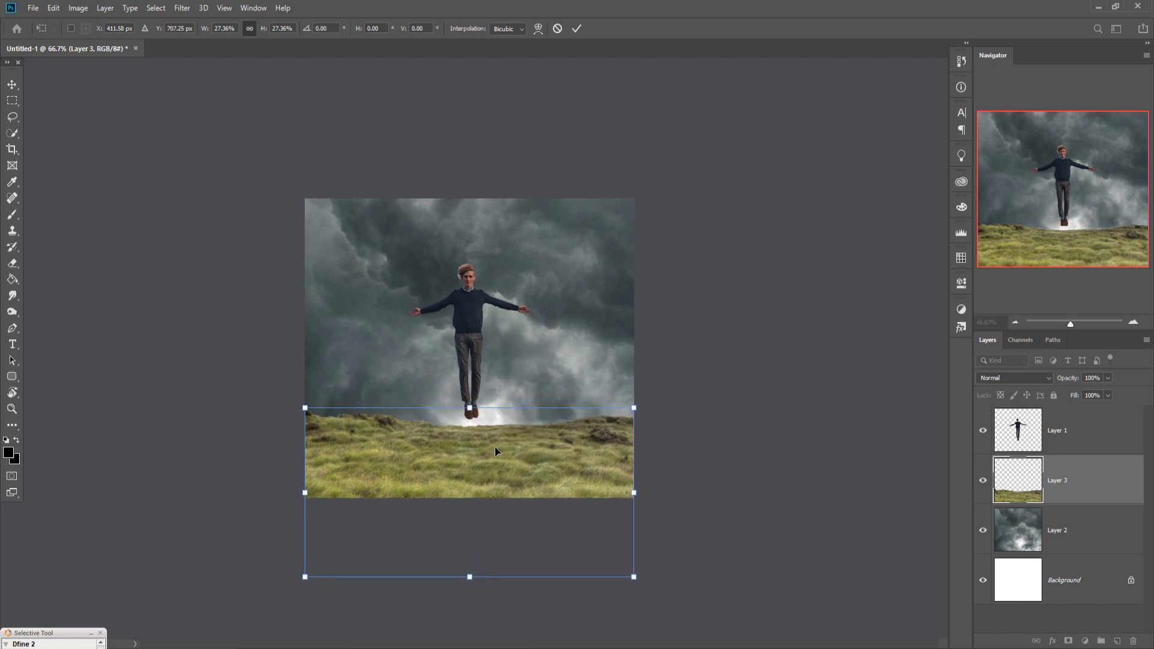
left_click(577, 28)
- Select the man on Layer 1 by quick-selecting the empty area around him and inverting the selection
left_click(12, 133)
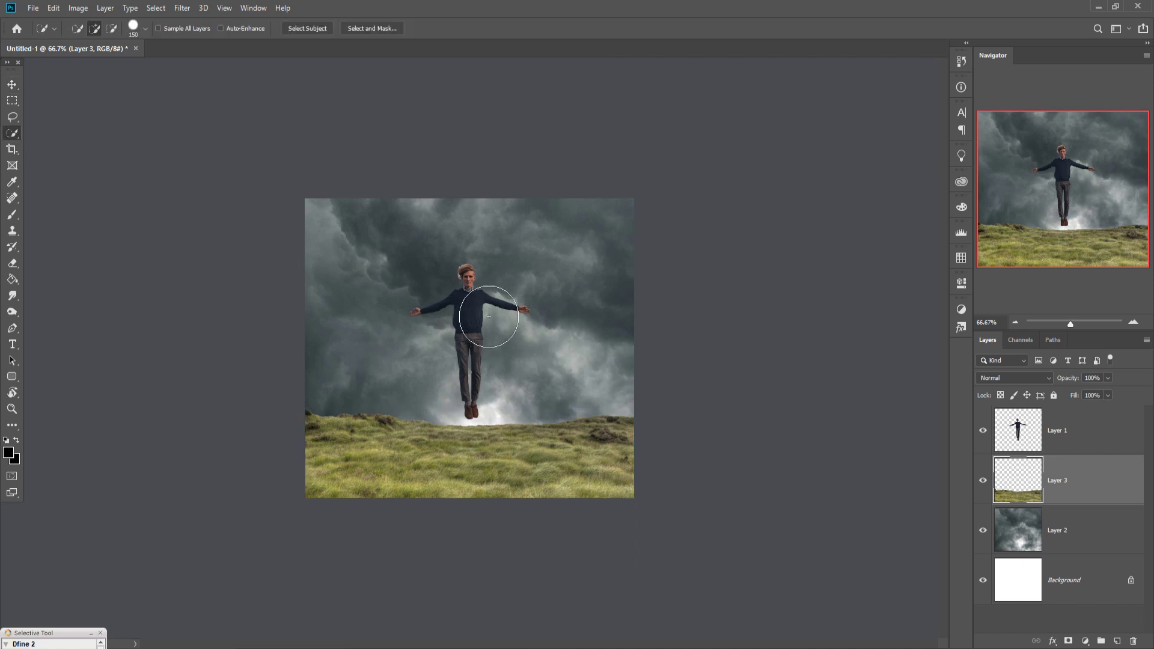
mouse_move(498, 309)
left_mouse_down()
mouse_move(478, 375)
mouse_move(502, 407)
mouse_move(520, 407)
mouse_move(523, 450)
left_mouse_up()
left_click(1029, 439)
mouse_move(516, 399)
left_mouse_down()
mouse_move(474, 367)
mouse_move(527, 415)
mouse_move(561, 423)
left_mouse_up()
key("ctrl+shift+i")
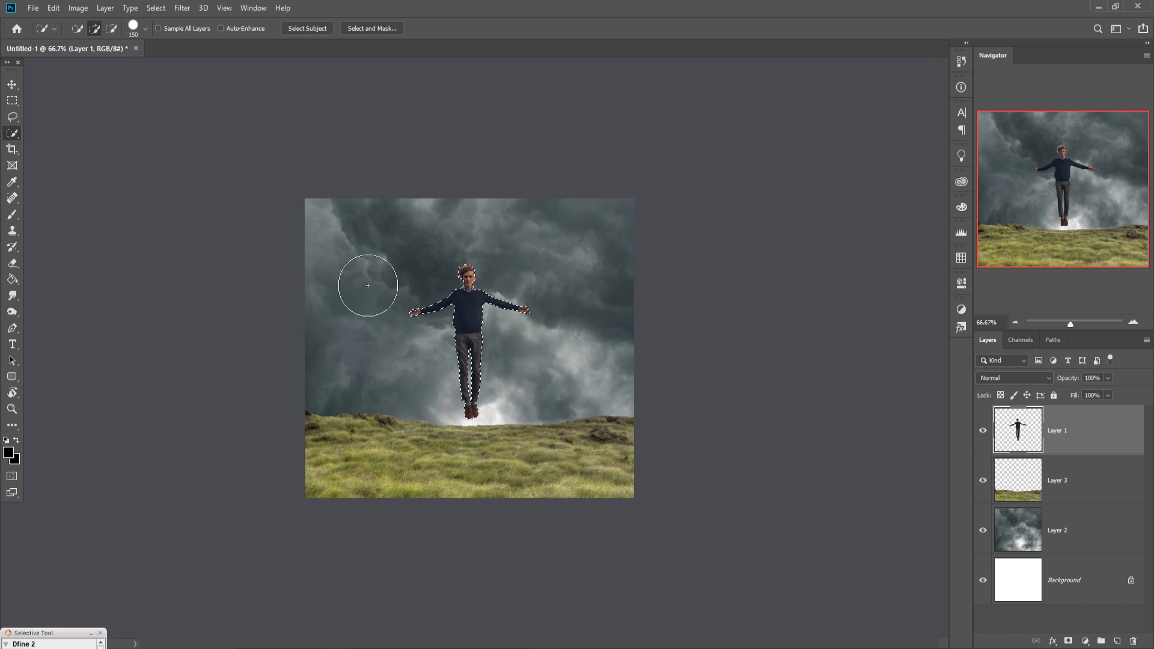
key("ctrl+plus")
key("ctrl+plus")
key("ctrl+plus")
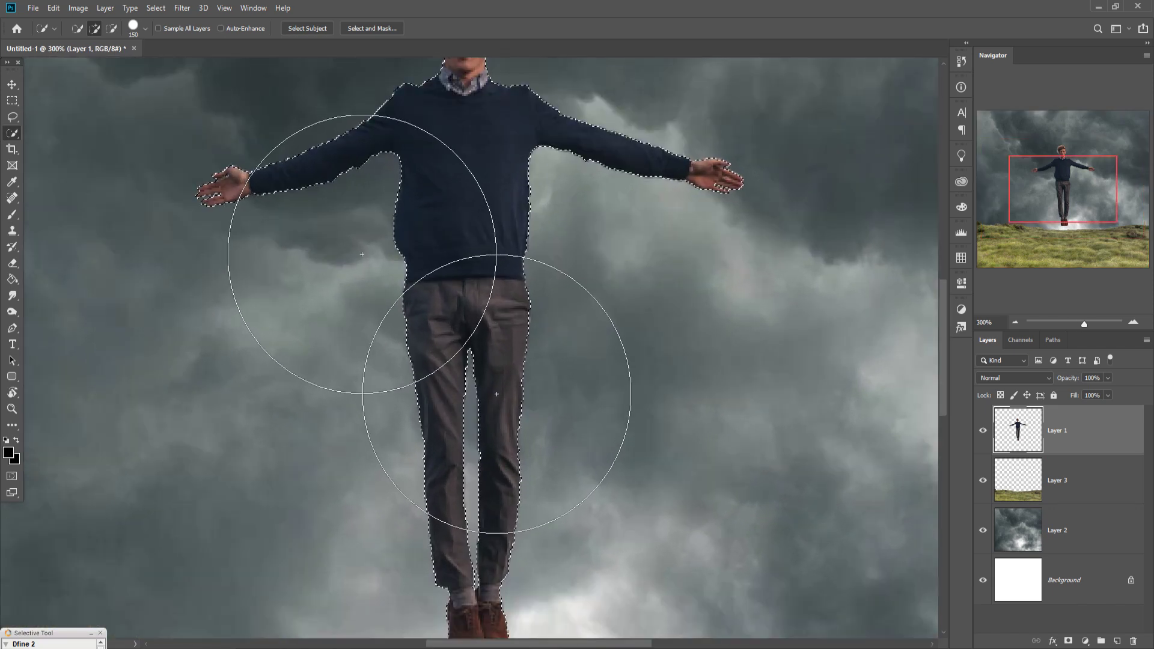
left_click_drag(476, 248, 472, 551)
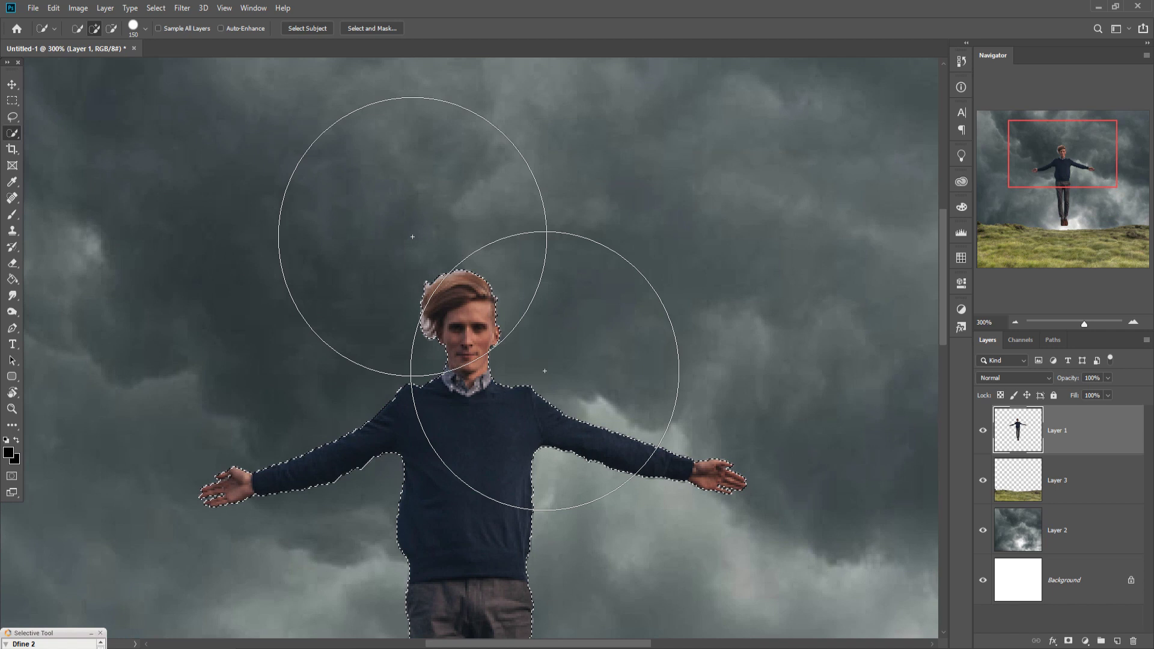
- Refine the man's selection in Select and Mask with Decontaminate Colors at 100%, and output it to a new layer
left_click(373, 28)
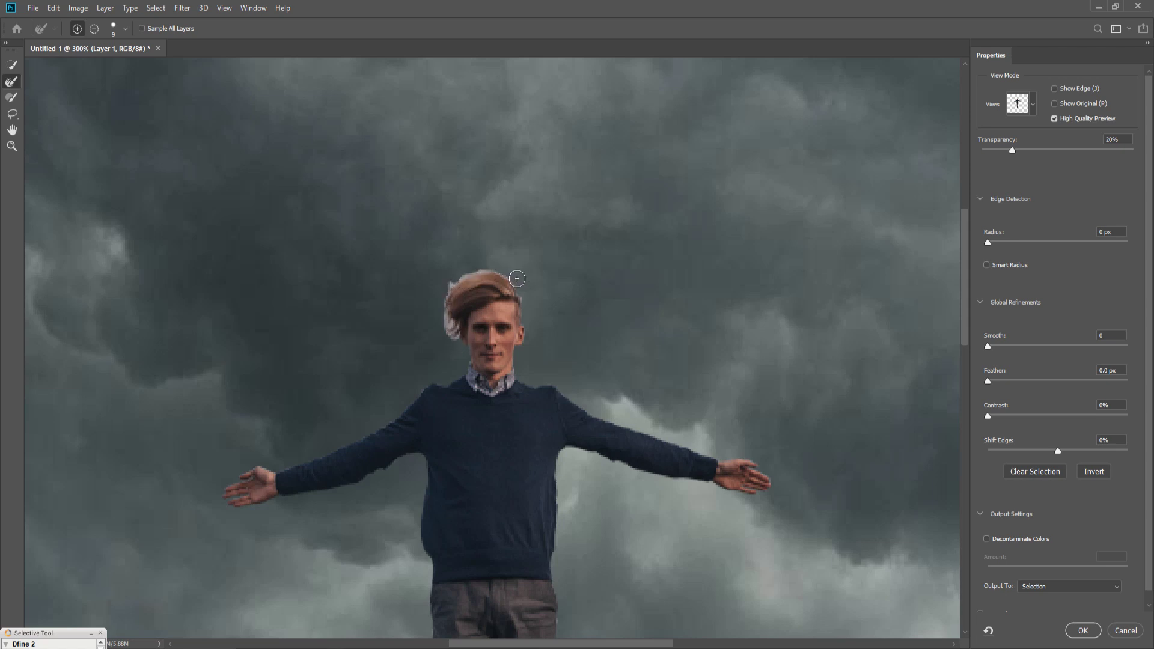
left_click(986, 538)
left_click(1050, 586)
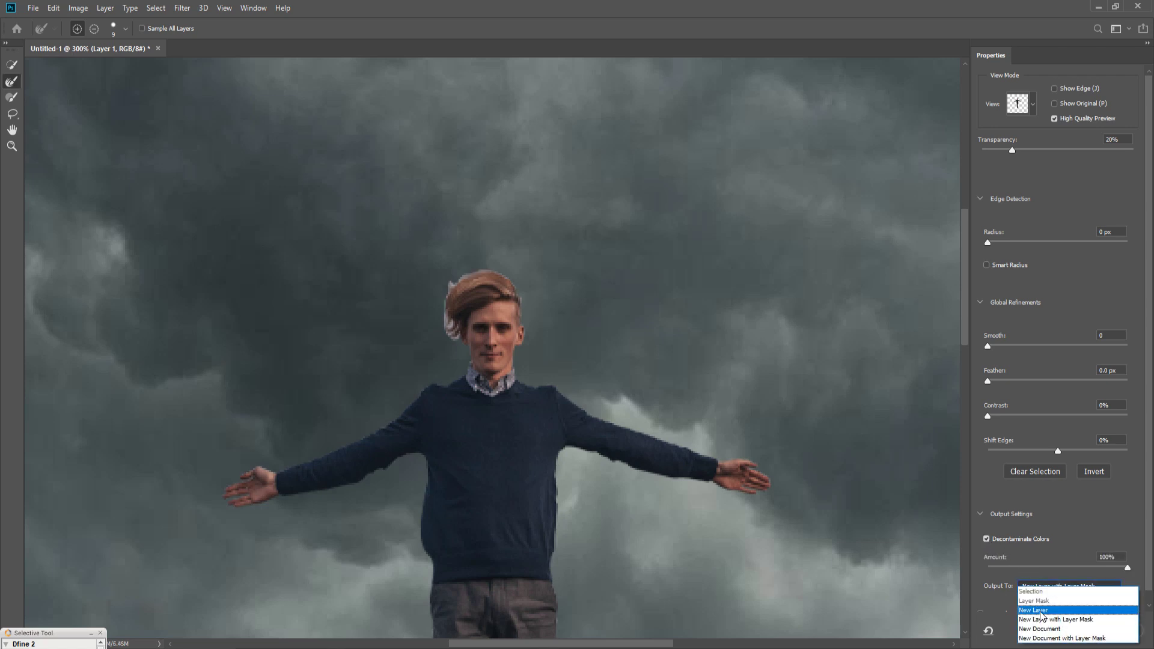
left_click(1041, 611)
left_click(1093, 633)
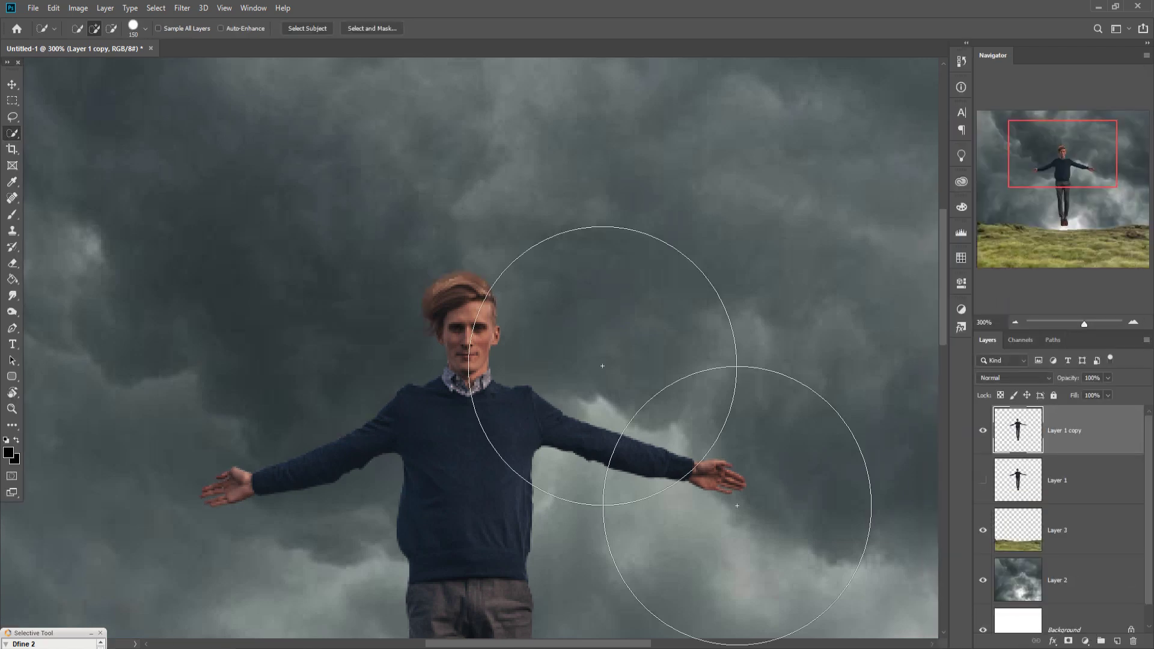
- Add a Curves adjustment layer above the grass on Layer 3 and pull the RGB curve's midpoint down to darken the sky and grass
left_click(12, 85)
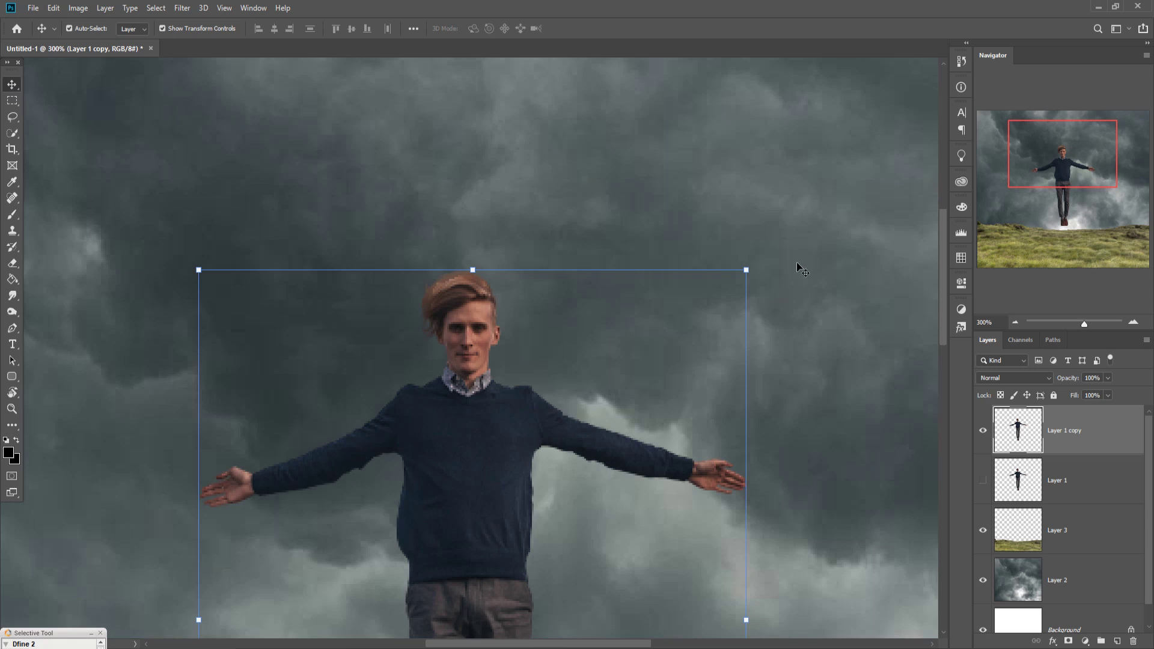
key("ctrl+minus")
key("ctrl+minus")
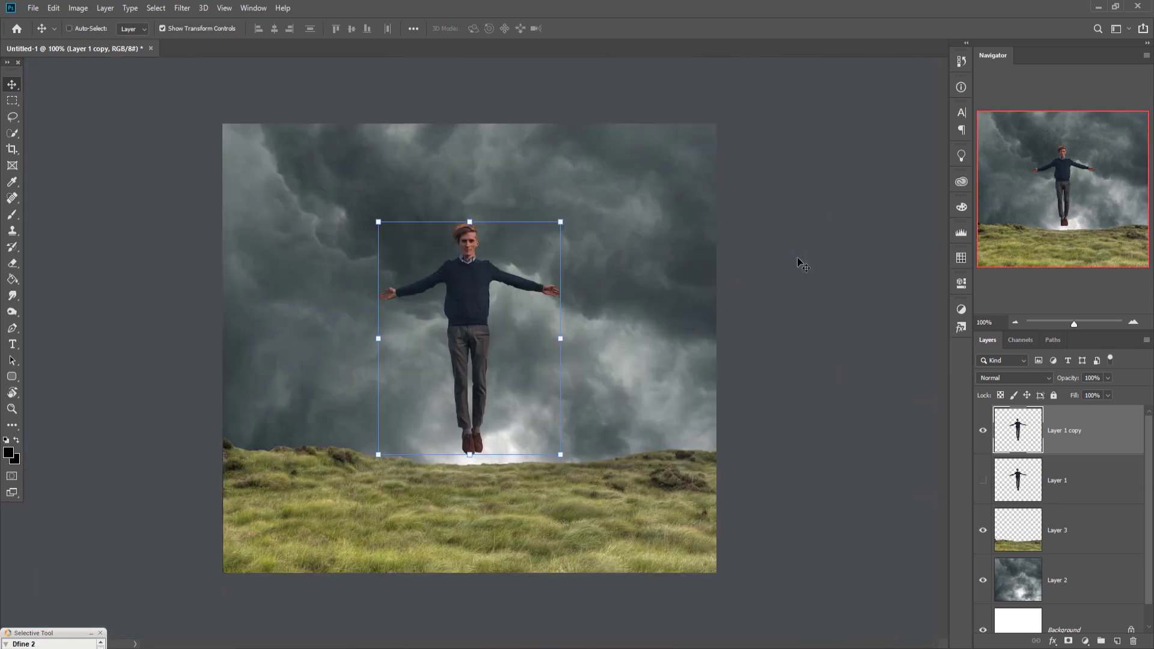
left_click(1030, 582)
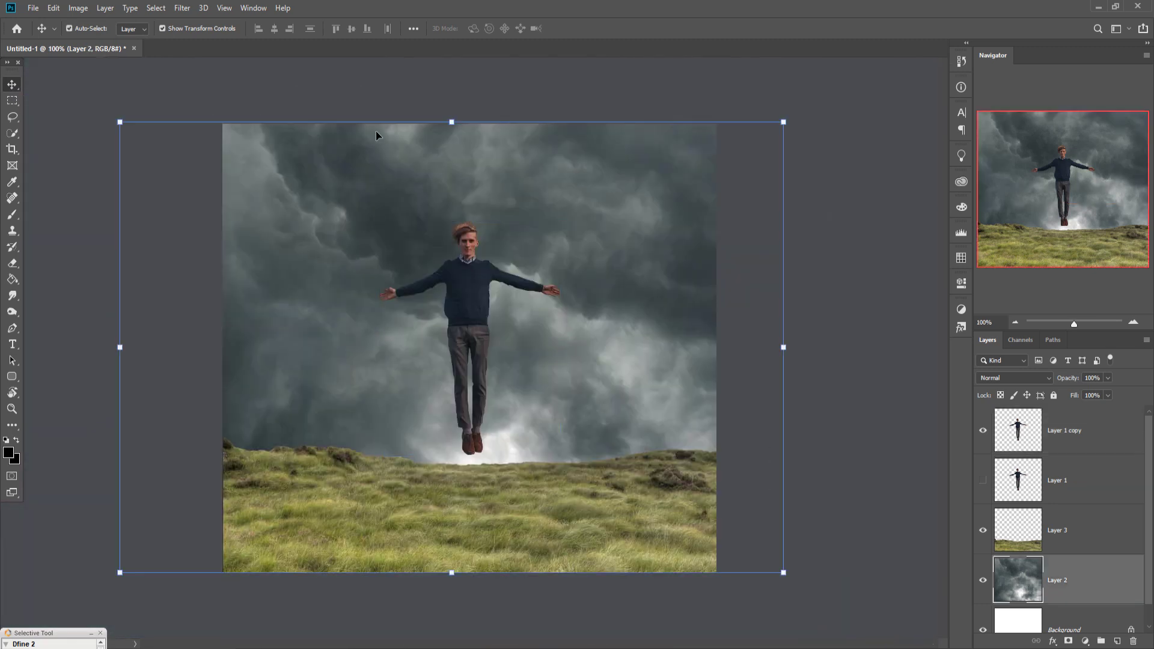
left_click(1079, 537)
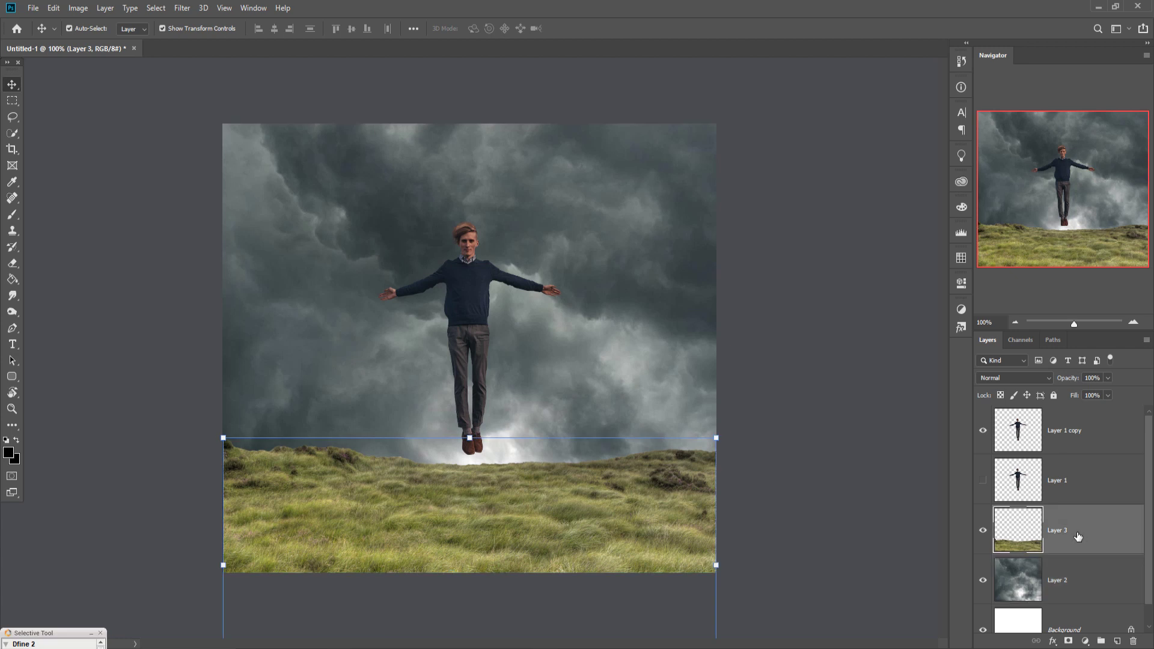
right_click(1078, 537)
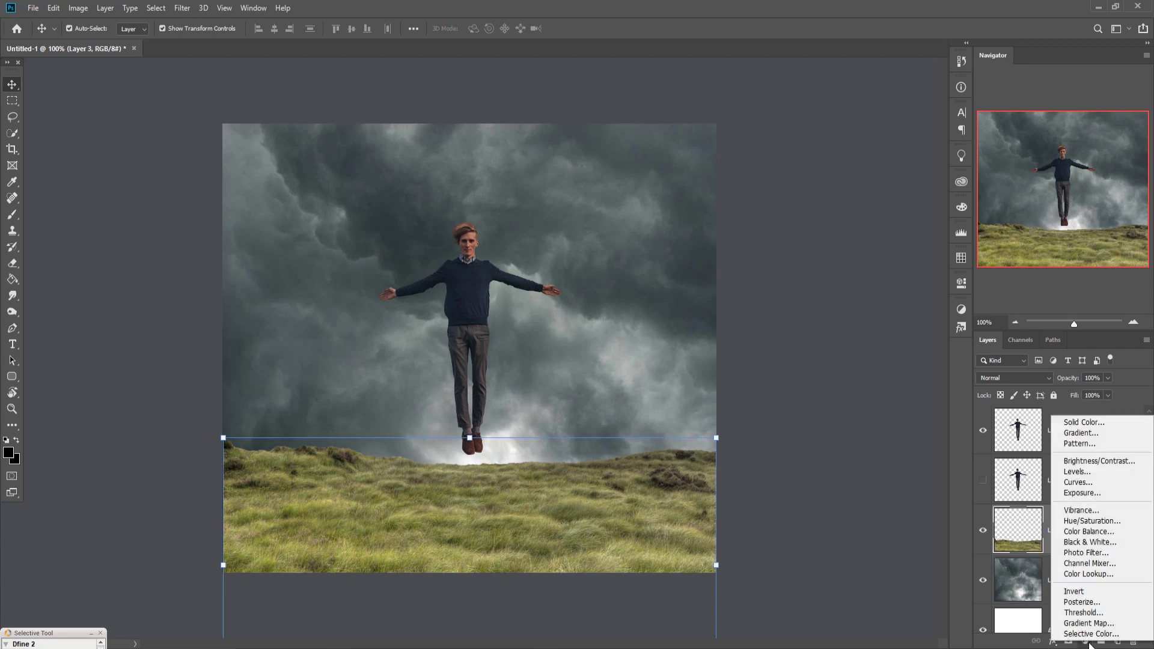
left_click(1088, 494)
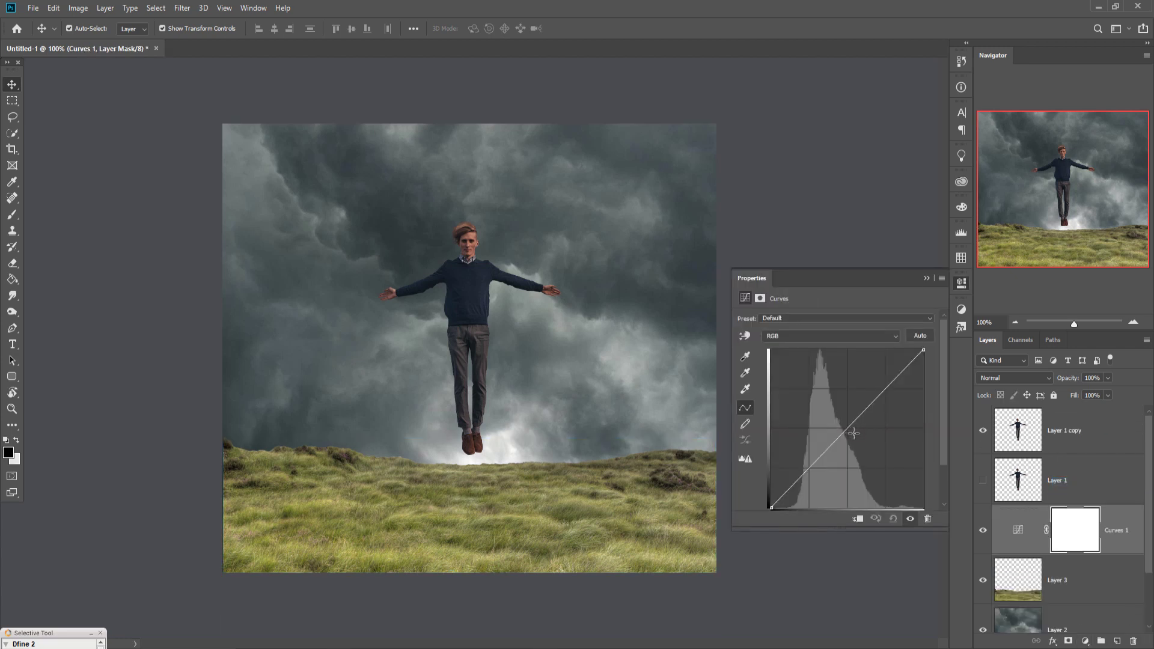
left_click_drag(854, 433, 862, 448)
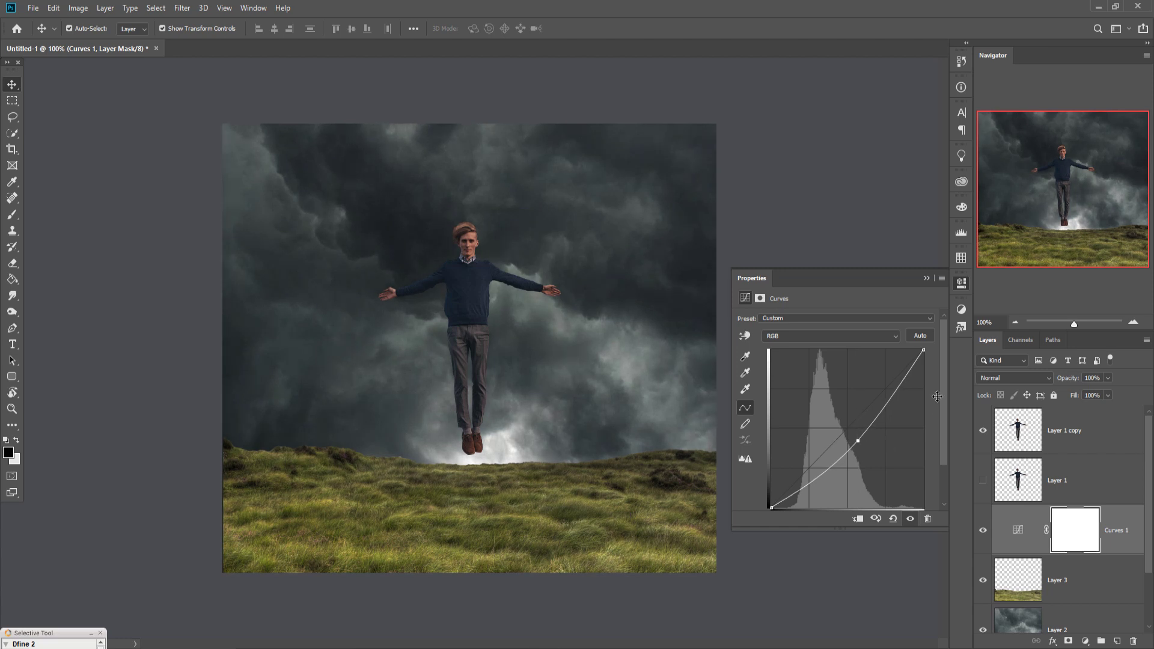
left_click(926, 278)
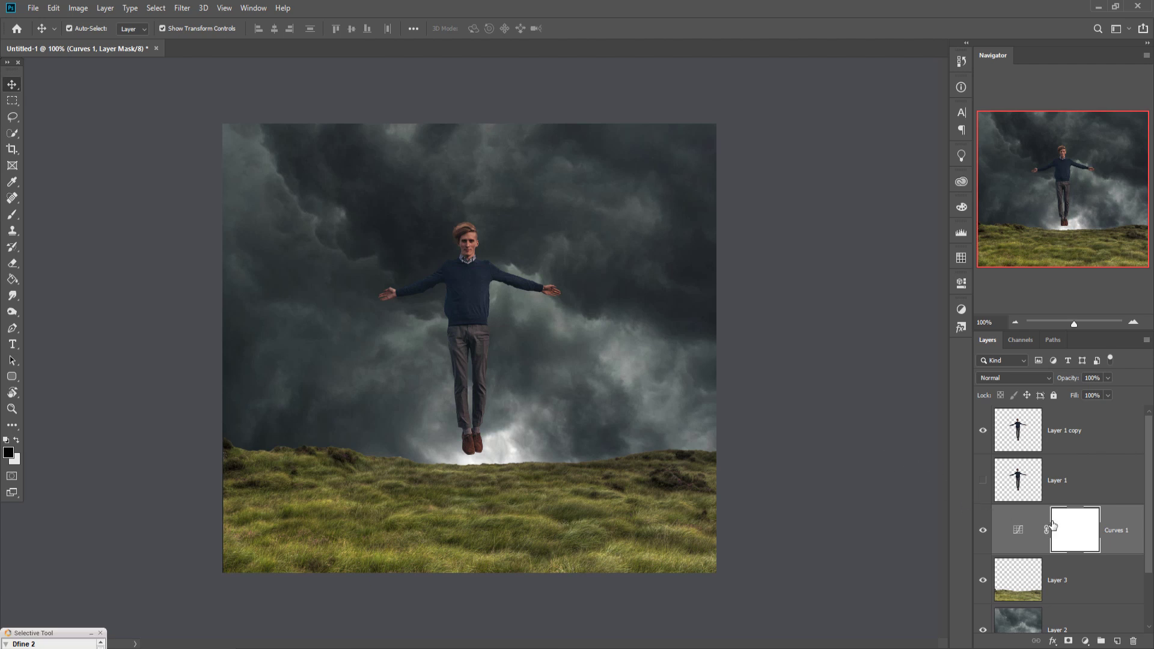
- Add an empty layer above Layer 1 and outline a large triangular selection around the man with the Polygonal Lasso tool
left_click(1077, 487)
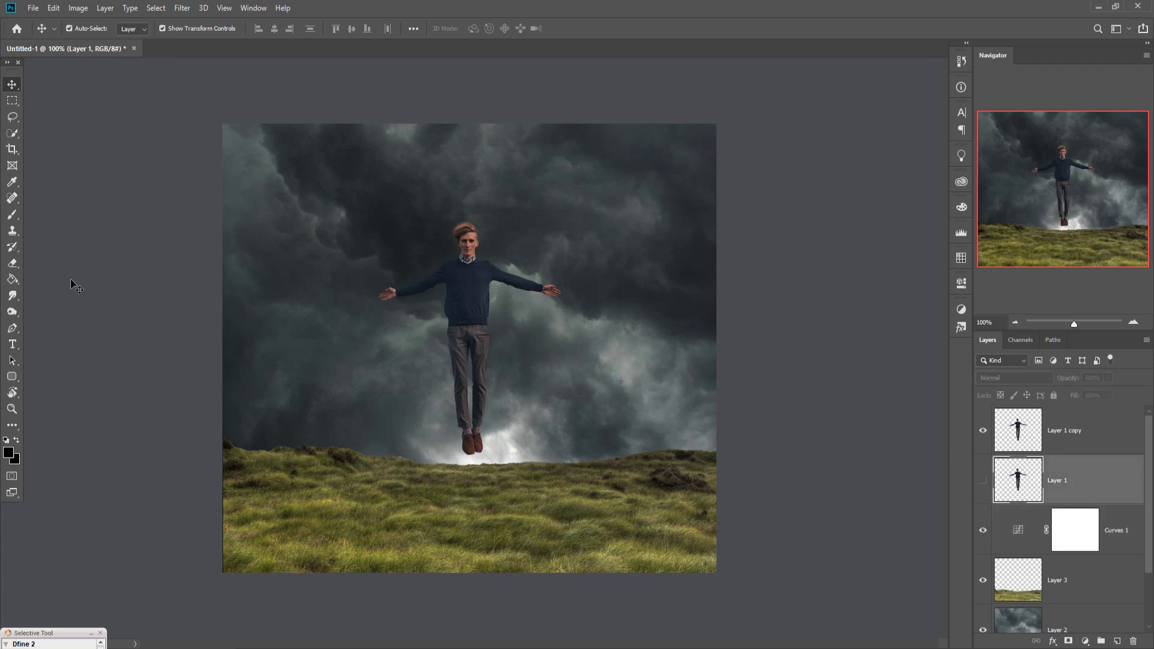
left_click(13, 102)
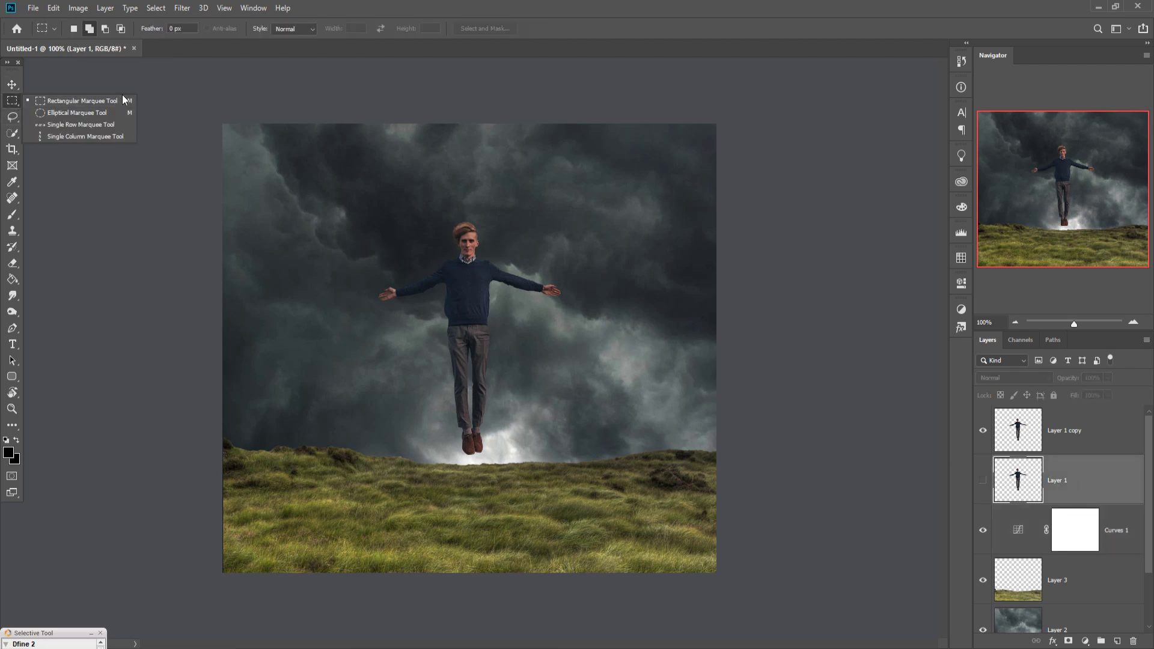
left_click(12, 84)
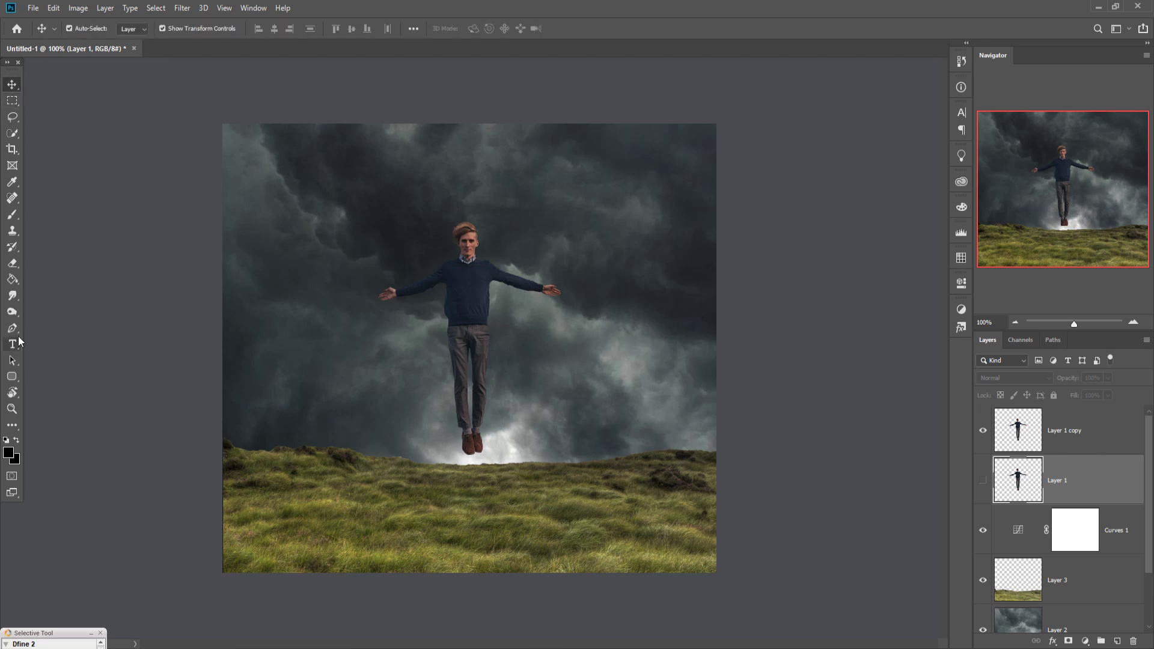
left_click(12, 117)
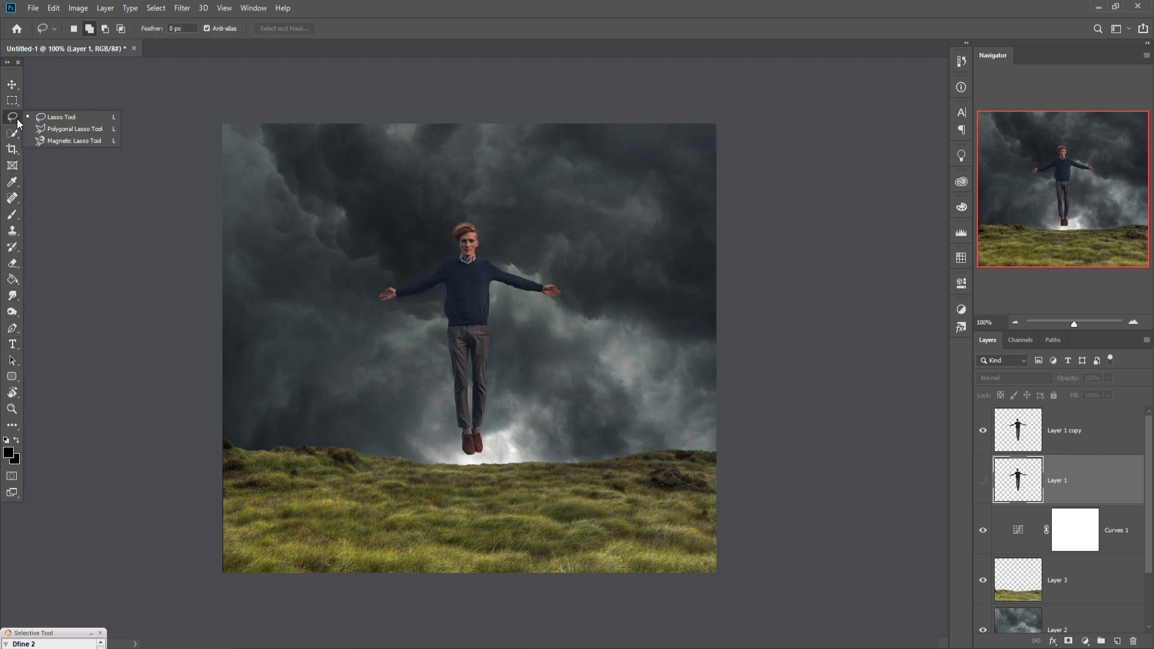
left_click(71, 133)
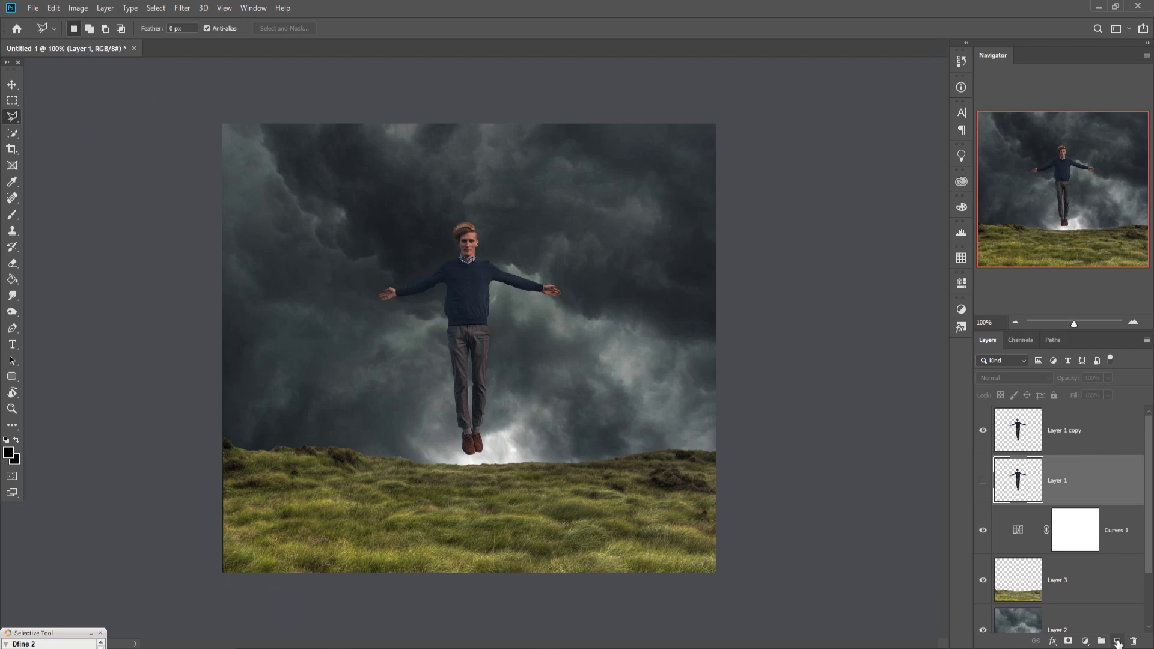
left_click(1118, 641)
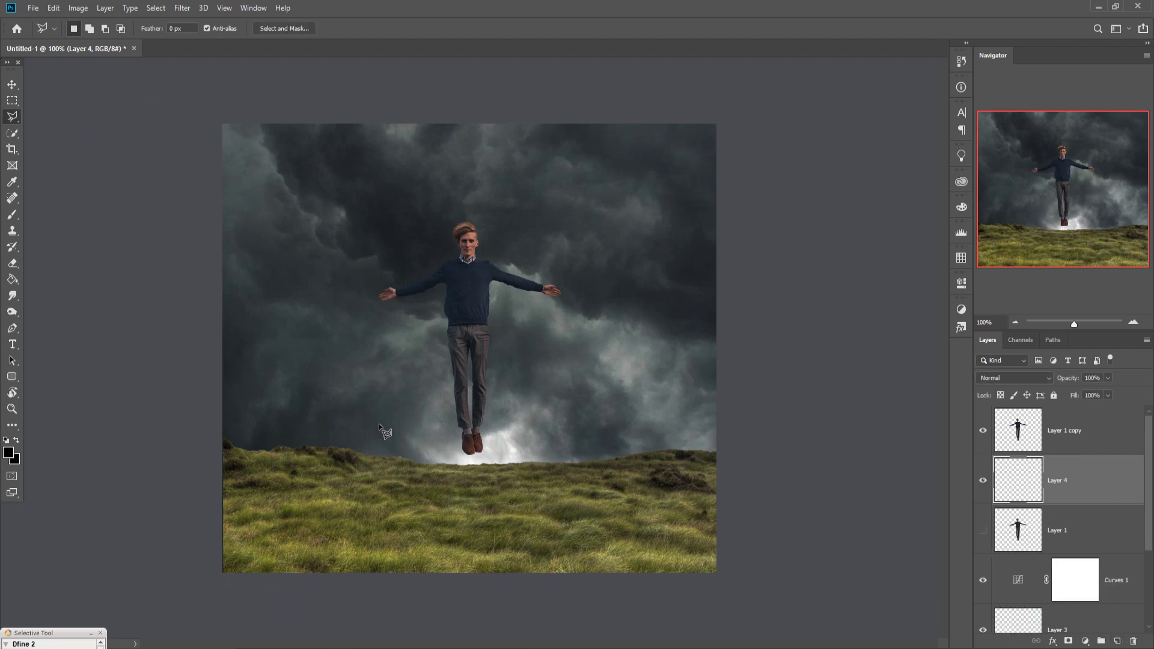
left_click(308, 421)
left_click(455, 138)
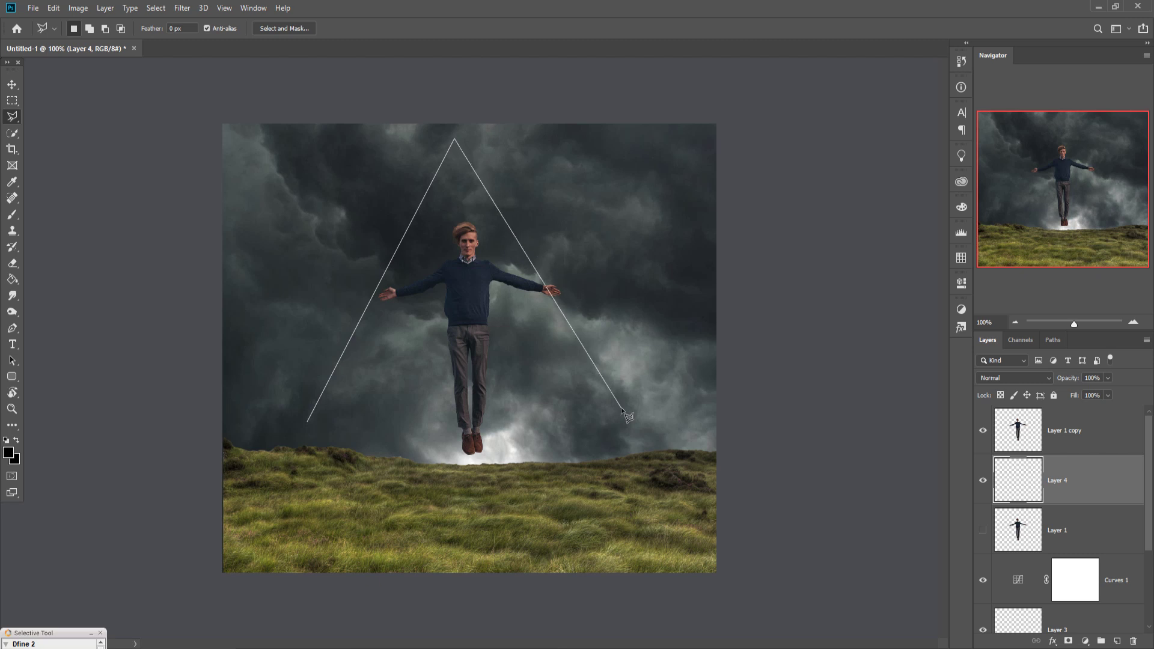
left_click(622, 407)
left_click(308, 422)
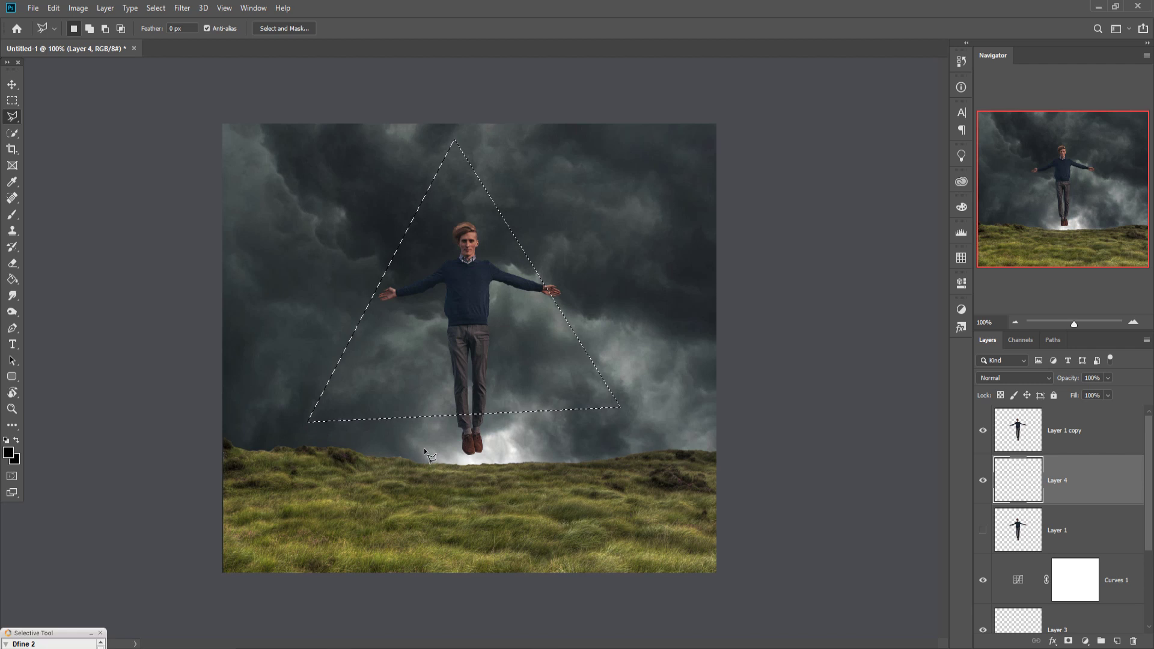
- Transform the triangular selection by skewing its base corners and shifting its apex sideways, and apply the change
left_click(181, 8)
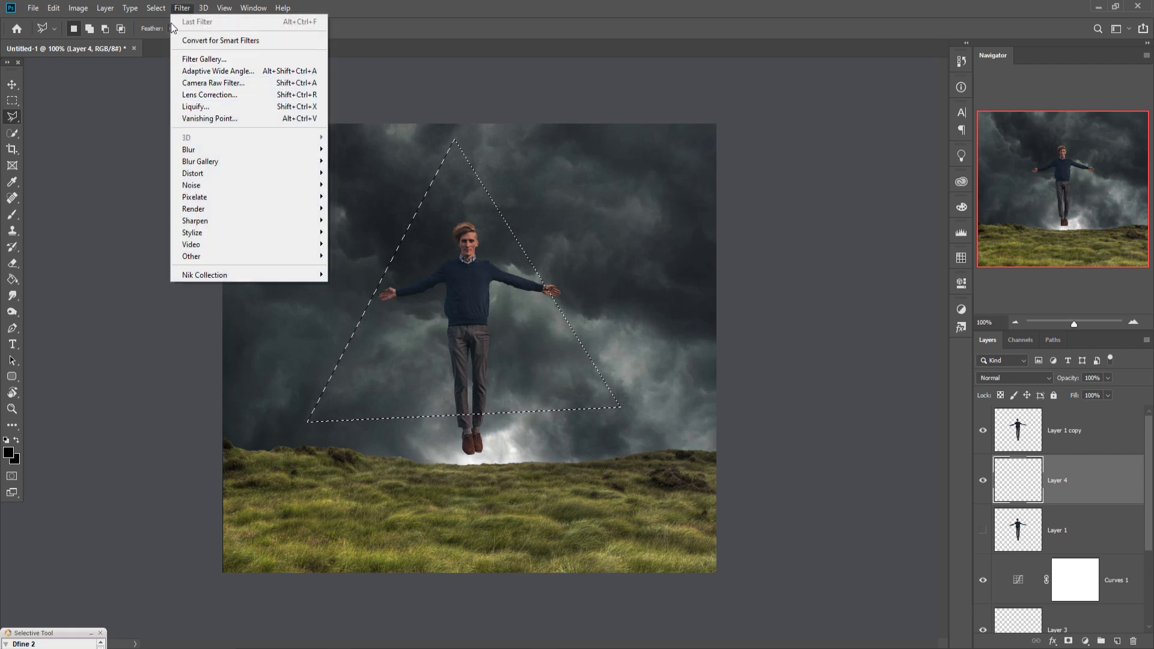
mouse_move(156, 8)
left_click(178, 233)
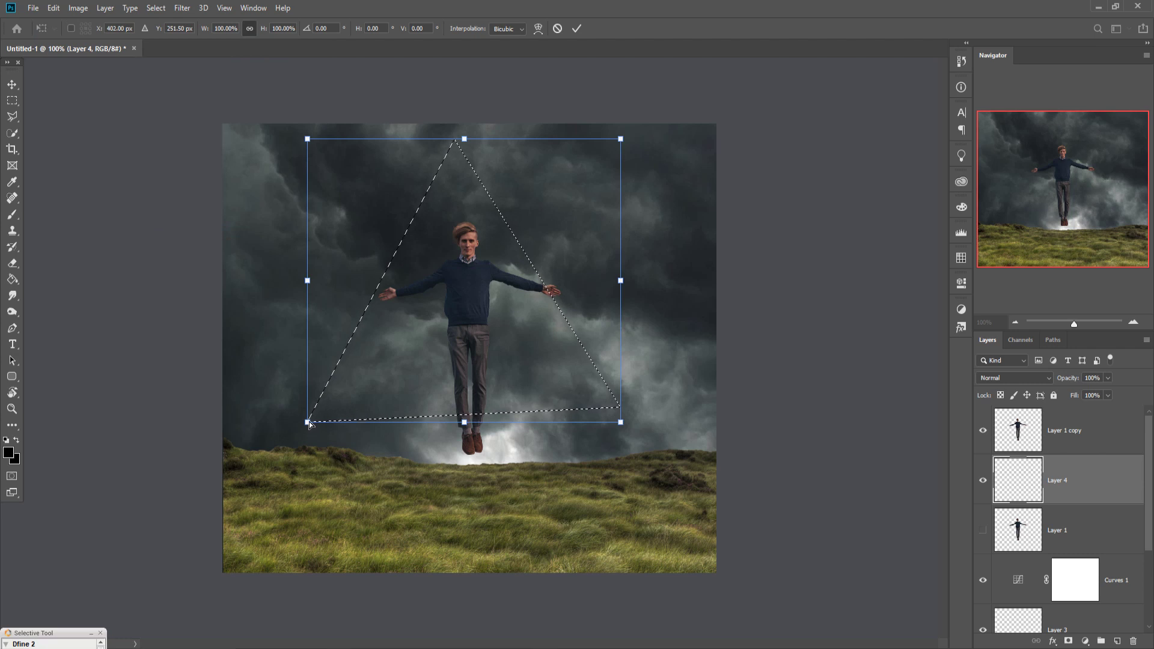
left_click_drag(308, 422, 311, 408)
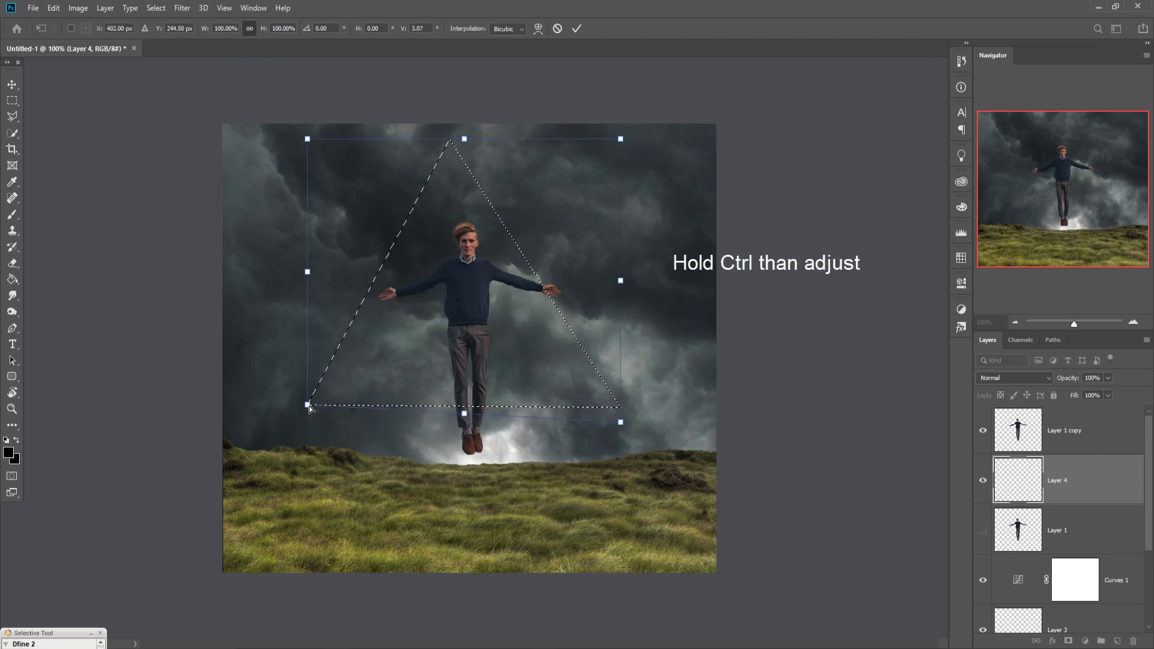
left_click_drag(465, 139, 493, 142)
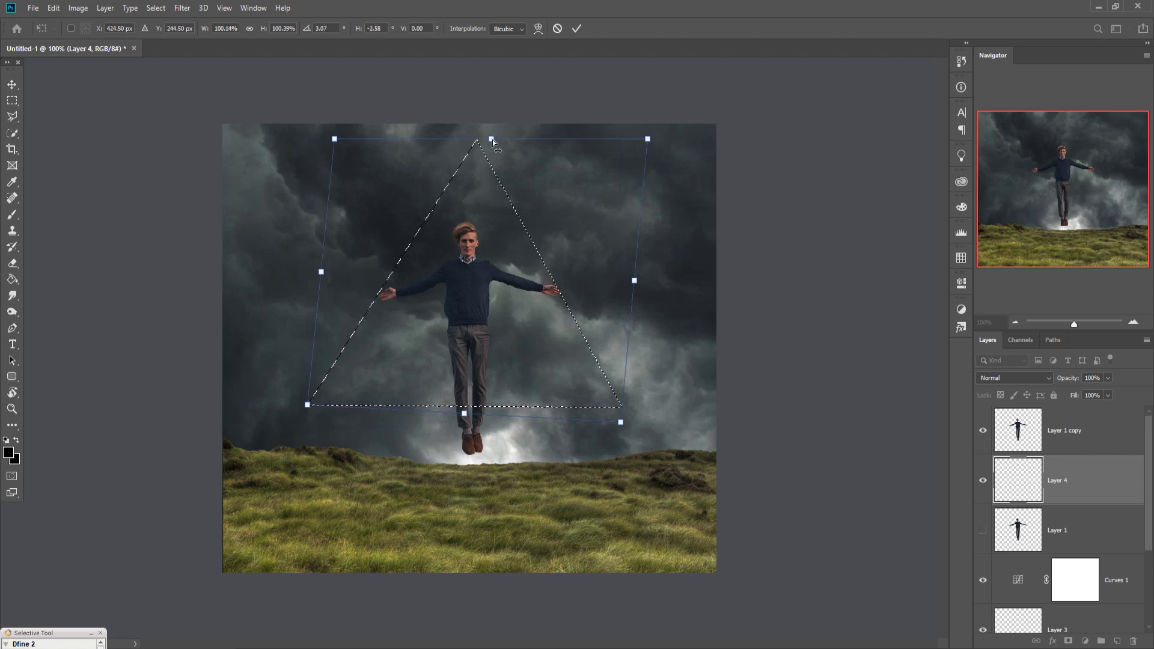
left_click_drag(623, 425, 618, 432)
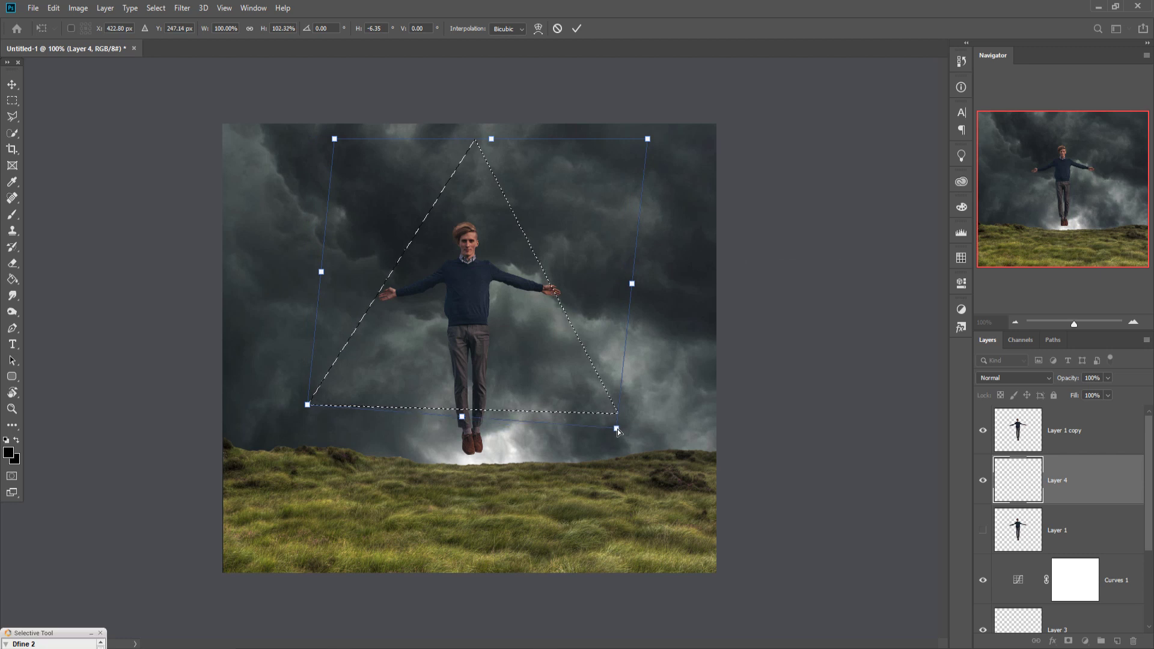
left_click(577, 29)
- Transform the triangular selection again to level its base and bring its apex back above the man's head
left_click(155, 8)
left_click(174, 229)
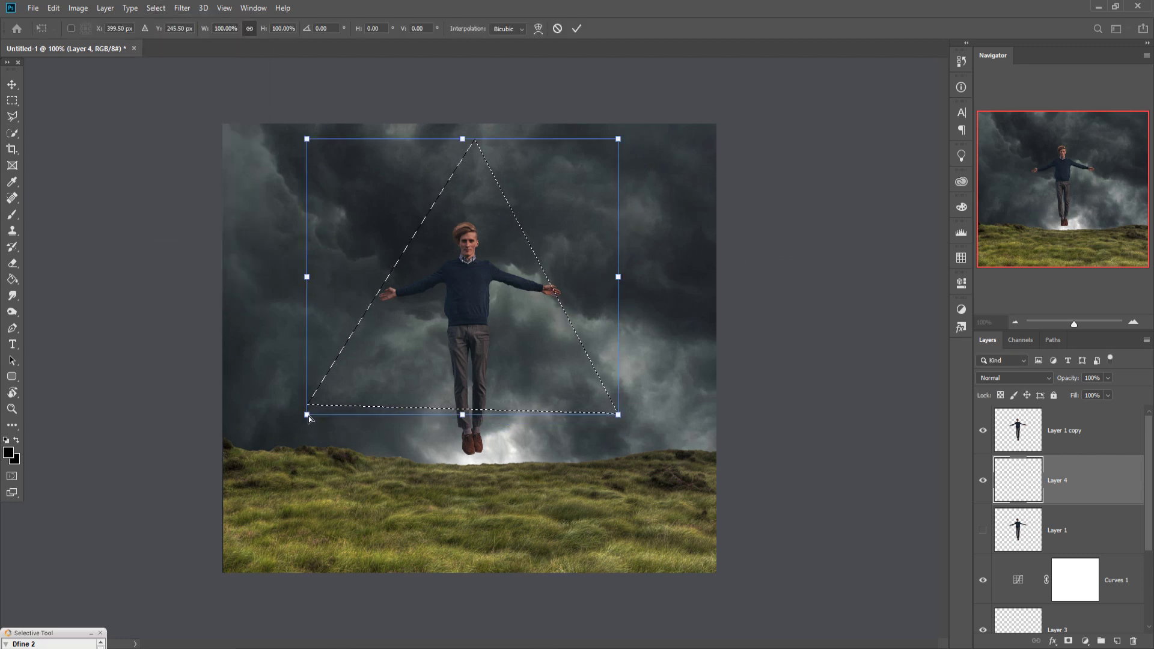
left_click_drag(309, 415, 311, 422)
left_click_drag(463, 141, 445, 146)
key("Escape")
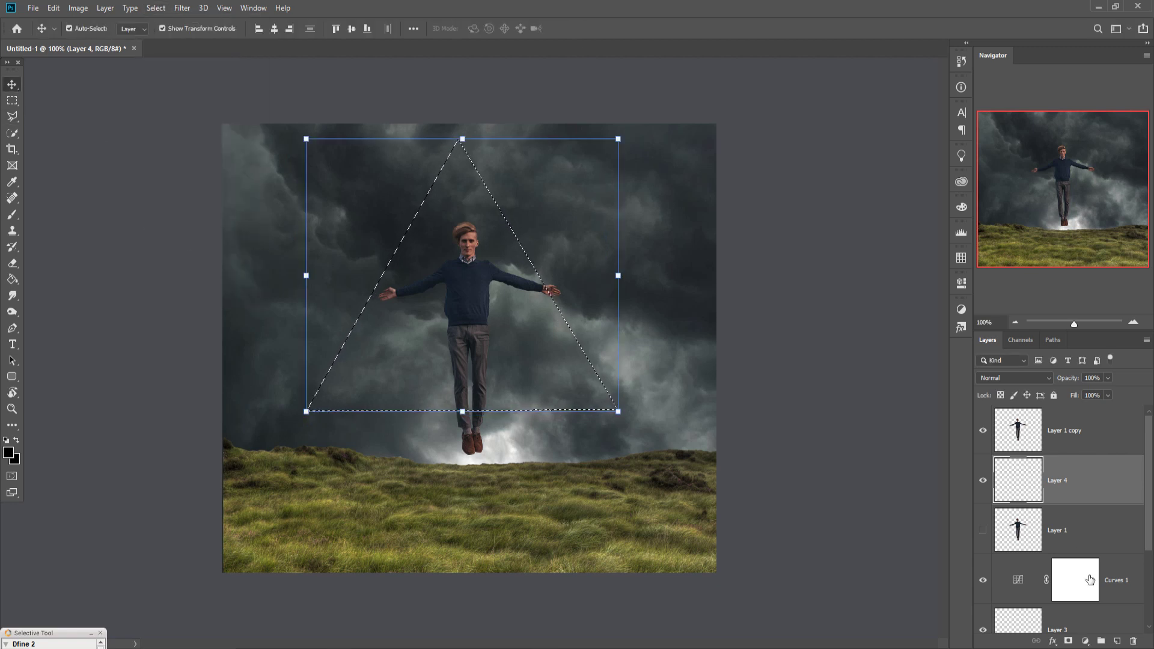
- Fill the triangular selection with a Solid Color fill layer in near-white fcfbfb
left_click(1086, 641)
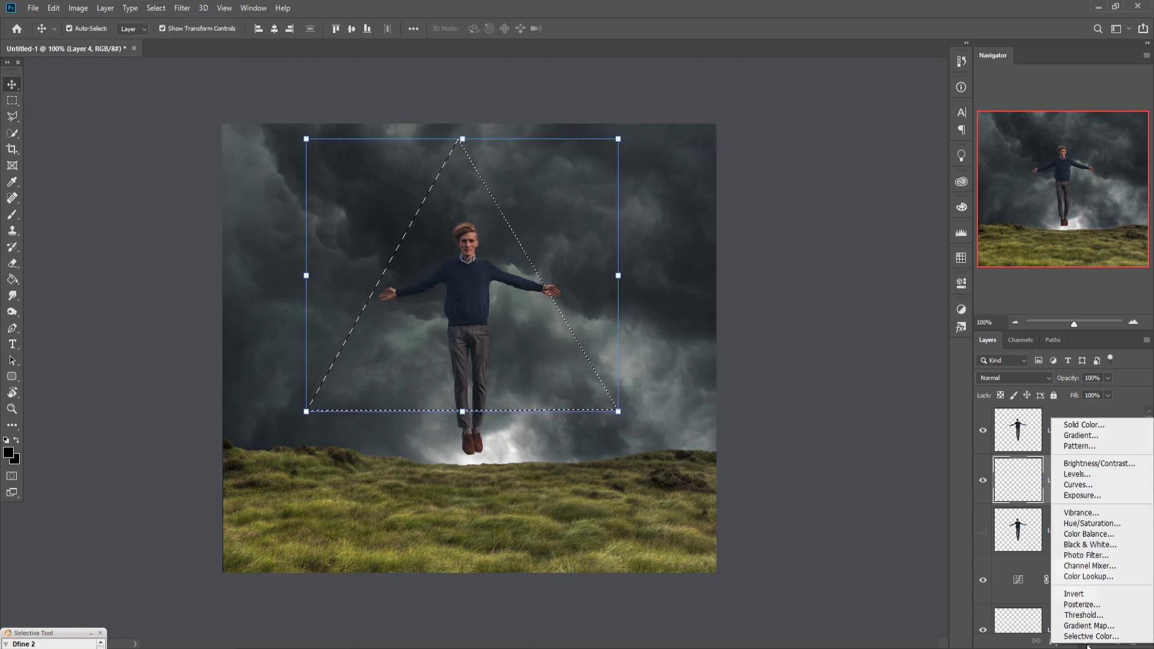
left_click(1092, 426)
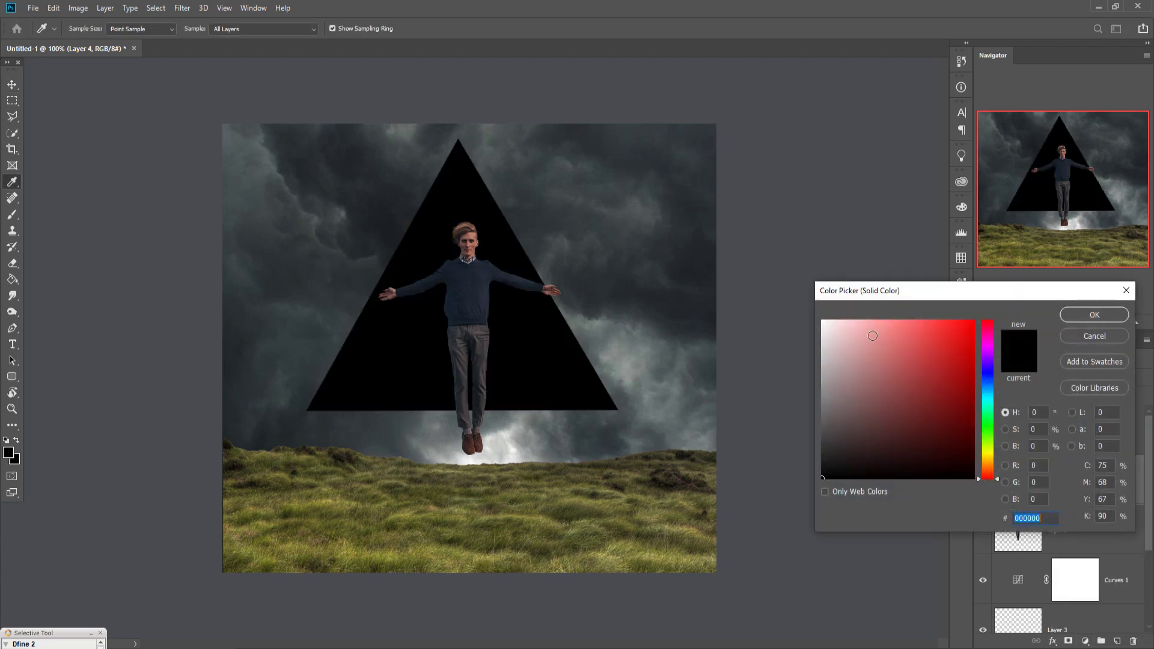
left_click(828, 327)
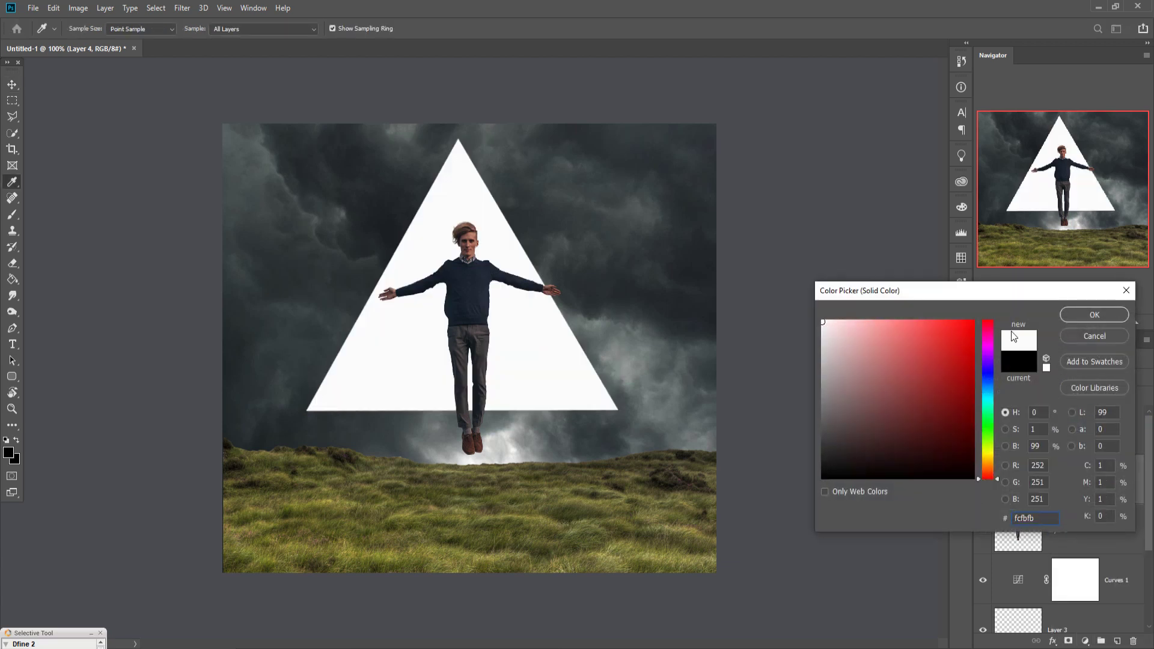
left_click(1087, 322)
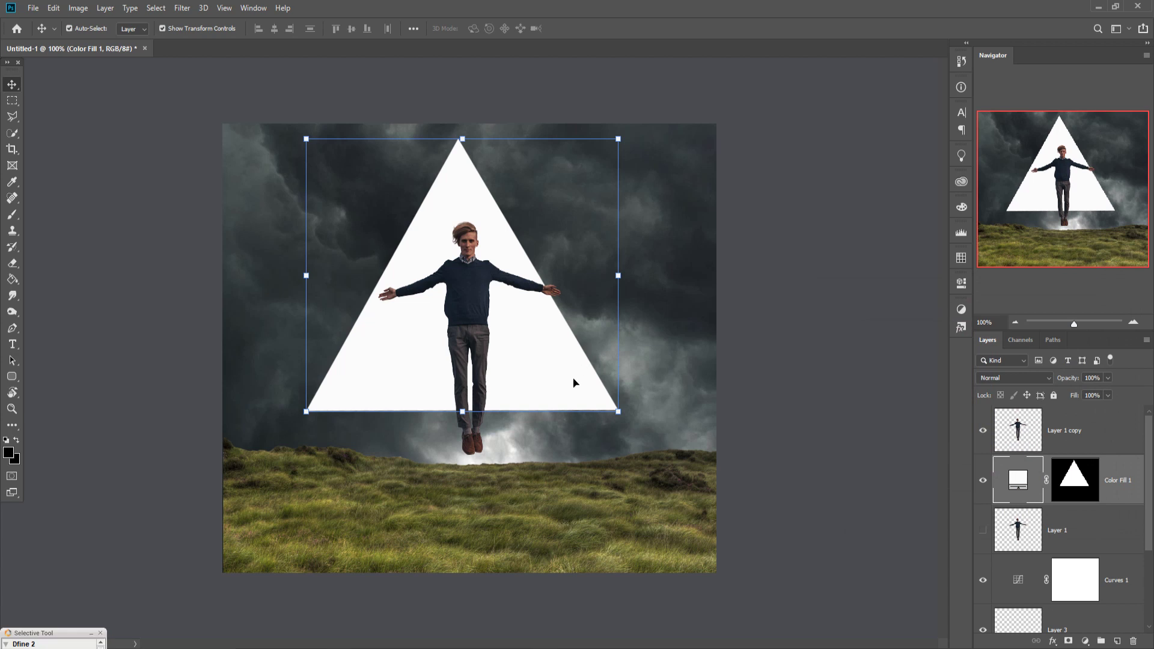
- Rotate the white triangle about 179.16° to point downward, scale it to 114.49%, position it around the man, and apply the transform
left_click_drag(531, 381, 543, 416)
left_click_drag(633, 169, 369, 411)
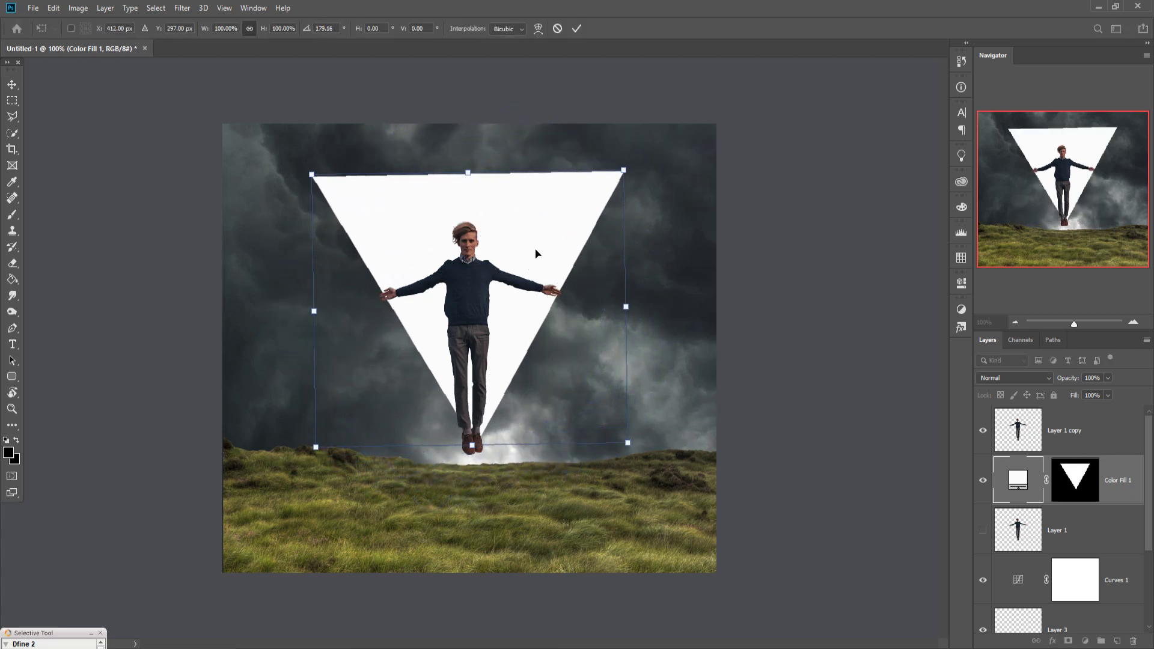
left_click_drag(536, 240, 531, 263)
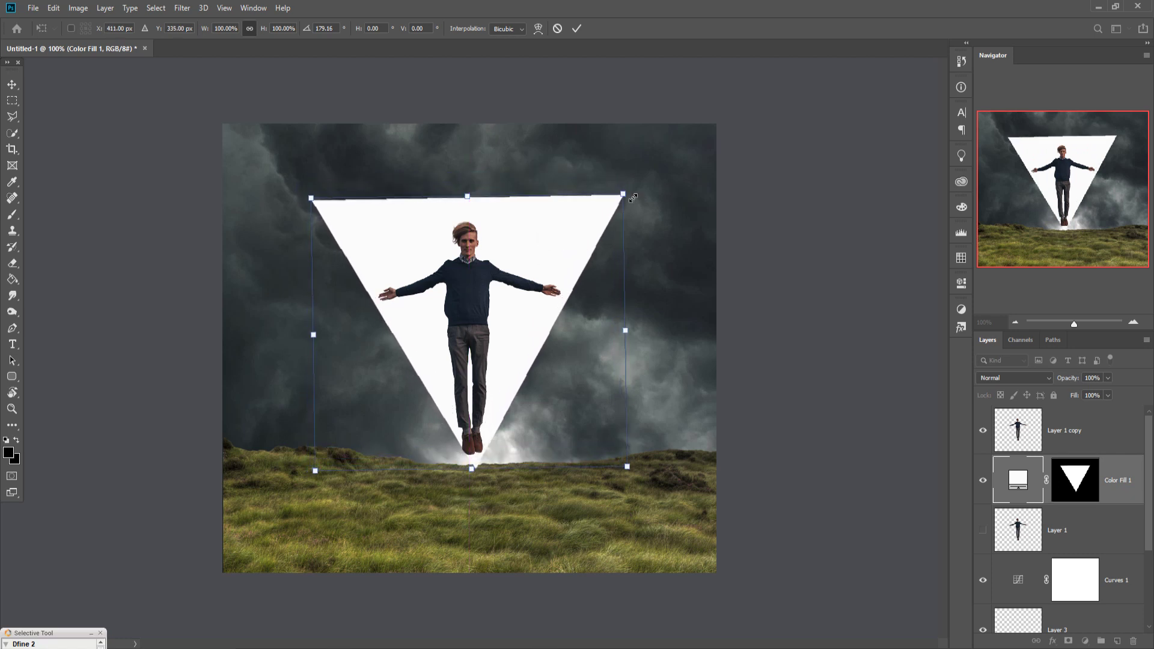
left_click_drag(633, 198, 678, 157)
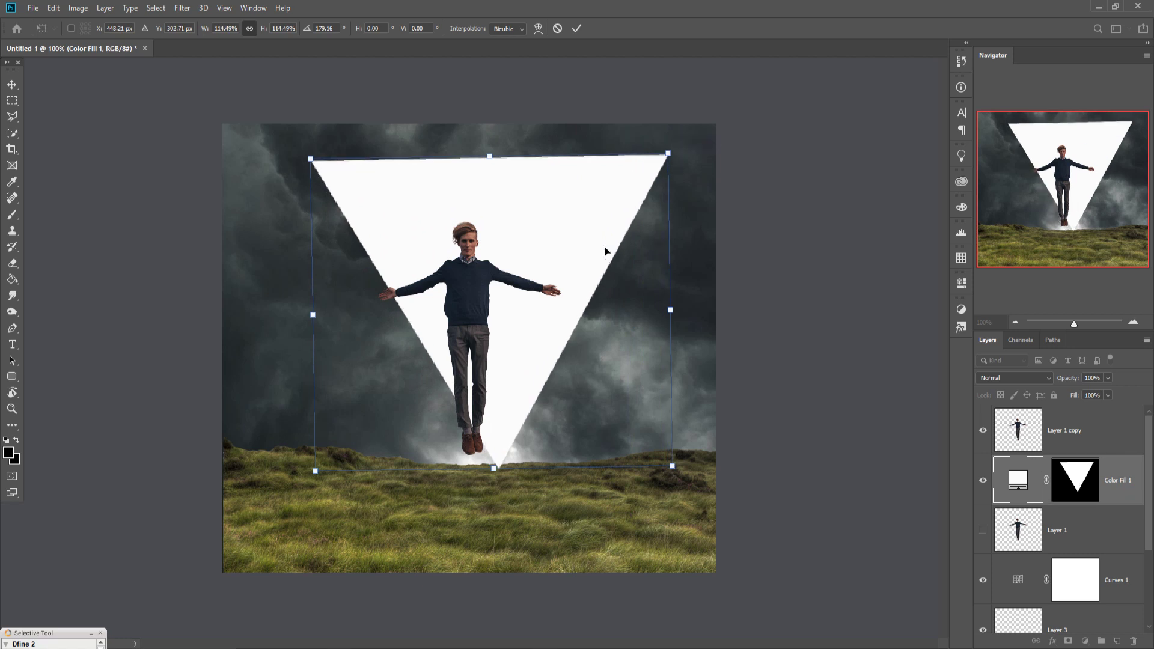
left_click_drag(605, 251, 569, 289)
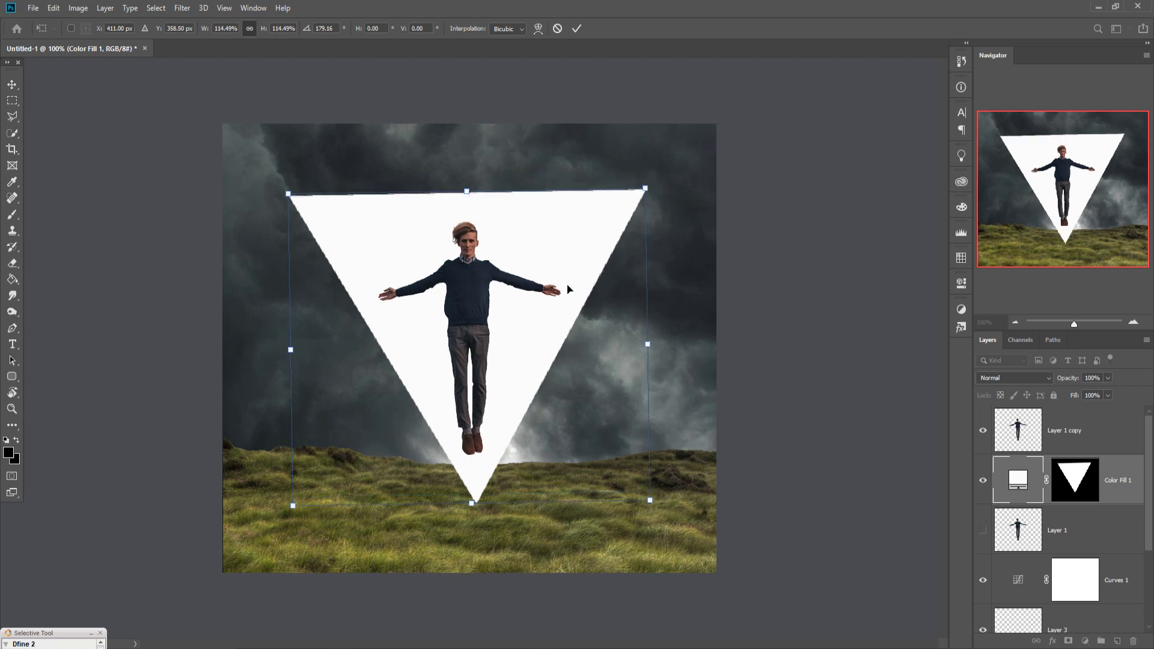
left_click(576, 31)
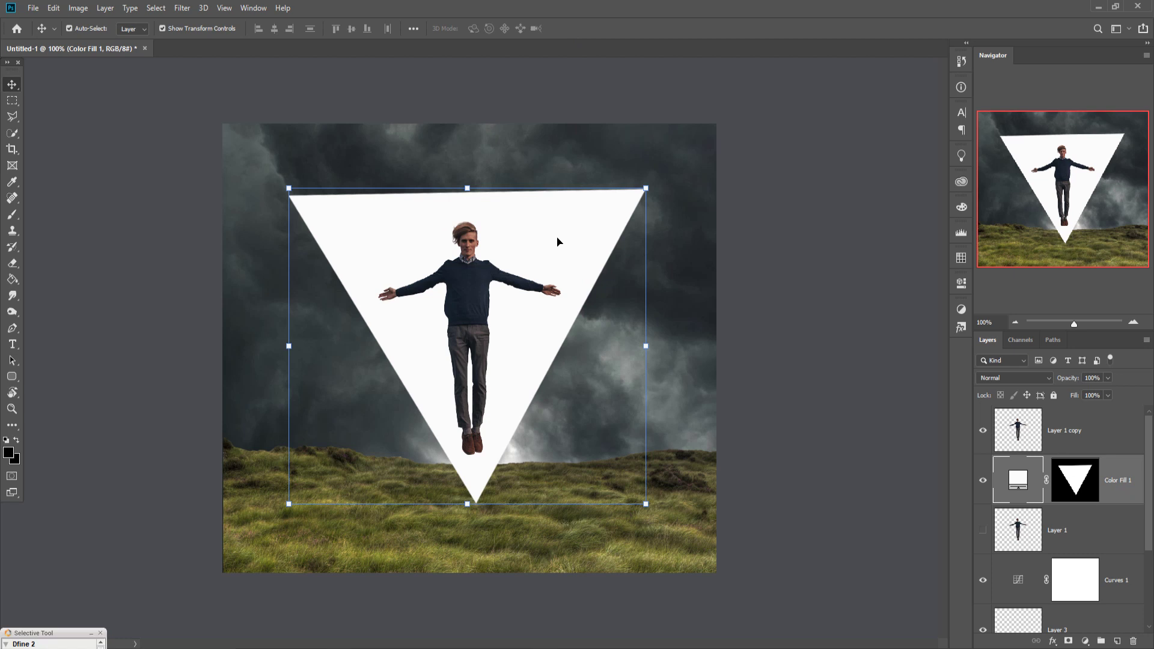
- Level the white triangle's upper edge by raising its upper-left corner with two small skew transforms, and apply them
left_click(156, 7)
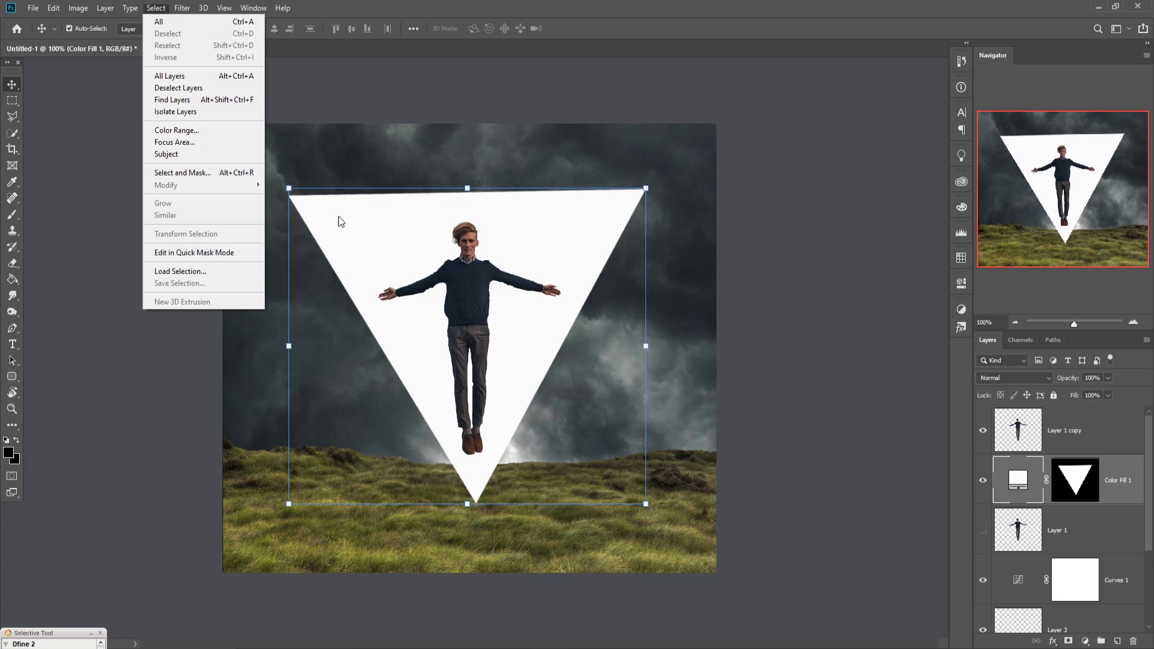
left_click(378, 211)
left_click_drag(289, 189, 291, 187)
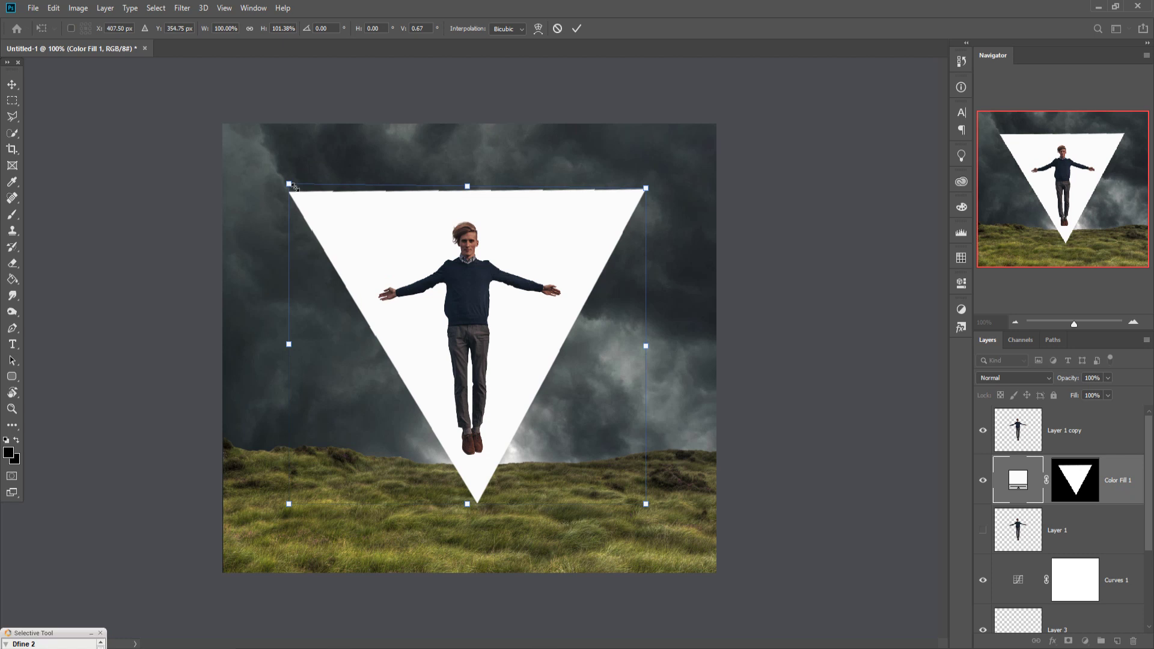
left_click(577, 28)
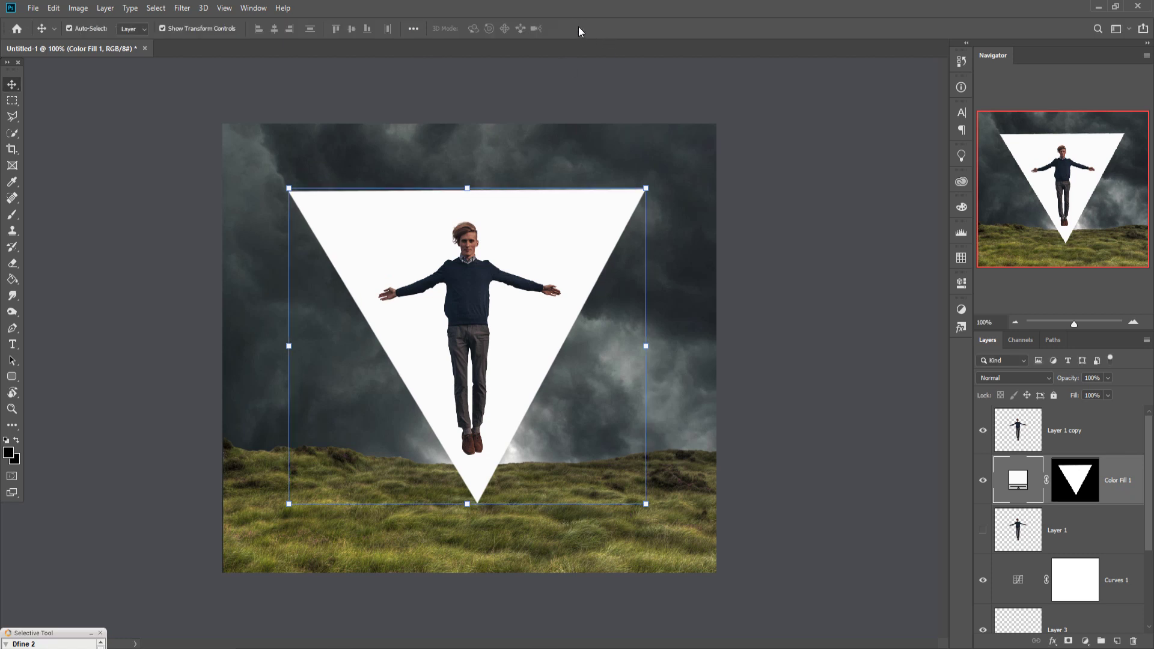
left_click_drag(289, 188, 289, 187)
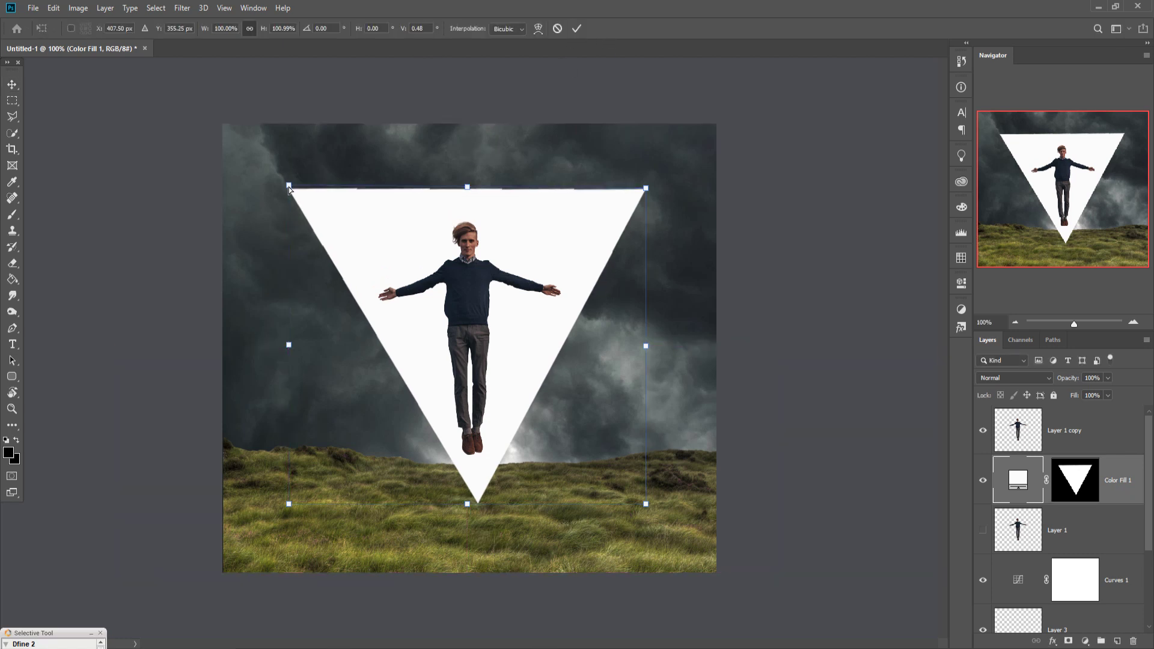
left_click(577, 28)
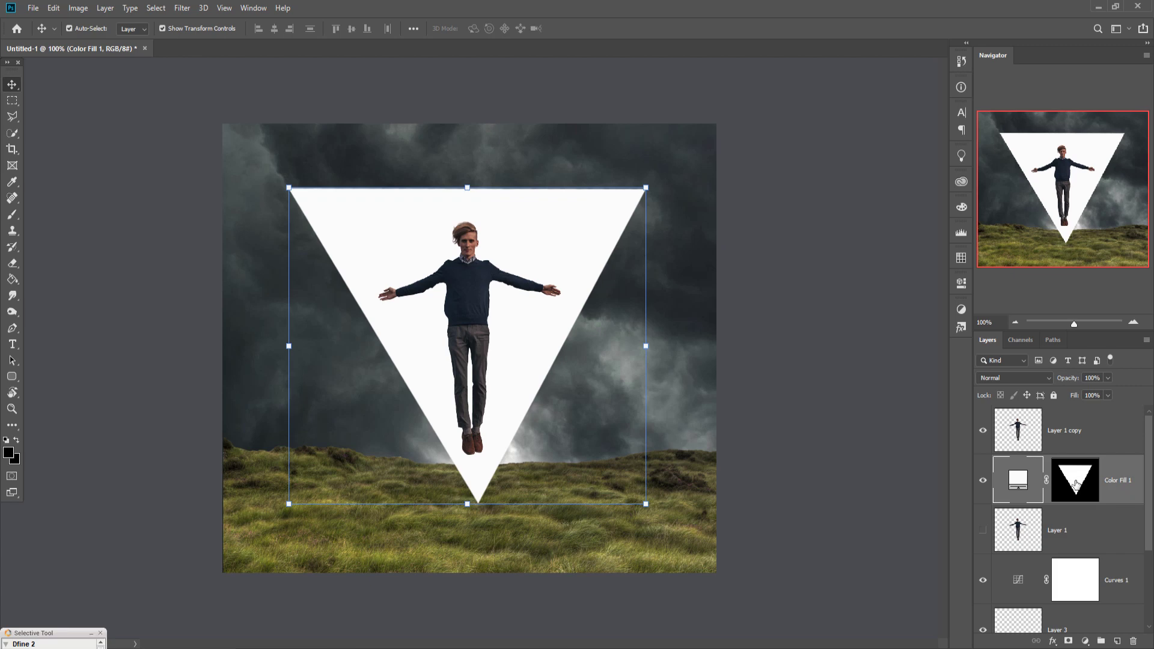
- Add a blank layer above the triangle's Color Fill 1 layer and merge the two into one pixel layer
left_click(1118, 642)
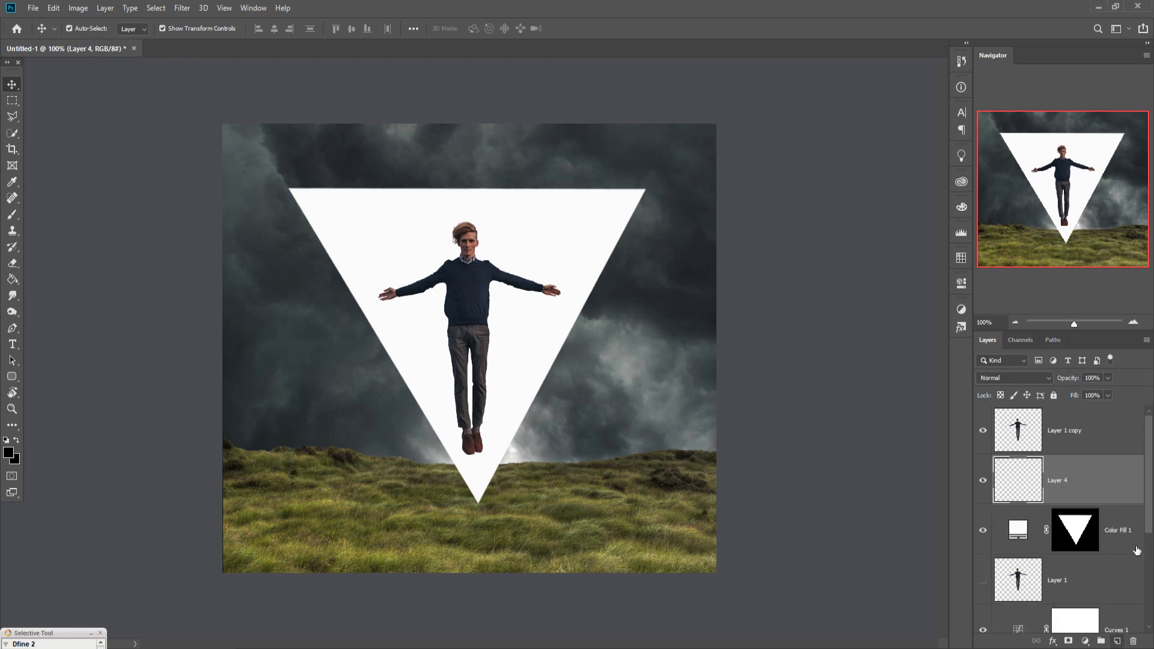
left_click(1123, 518, "shift")
right_click(1111, 475)
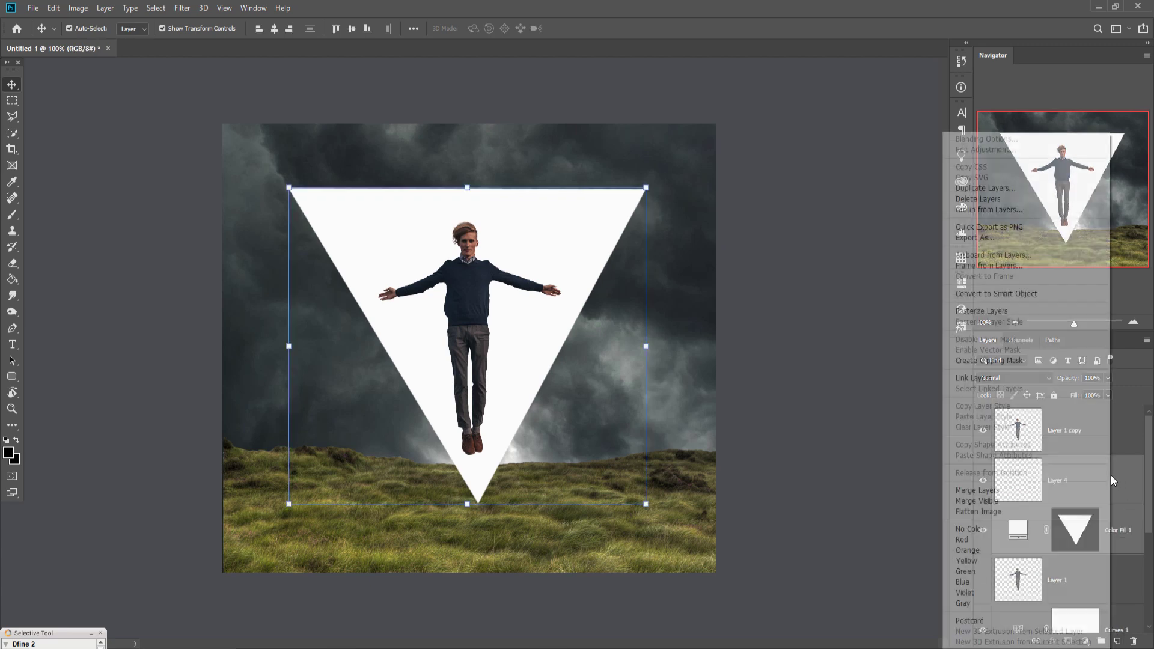
left_click(1036, 490)
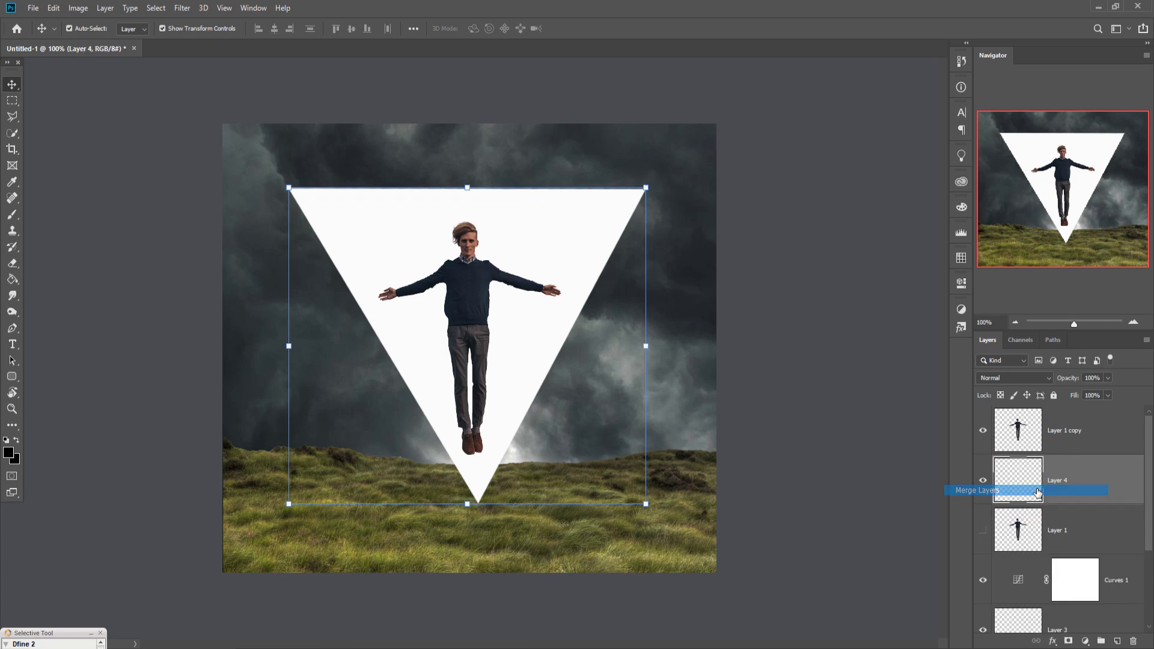
right_click(1091, 481)
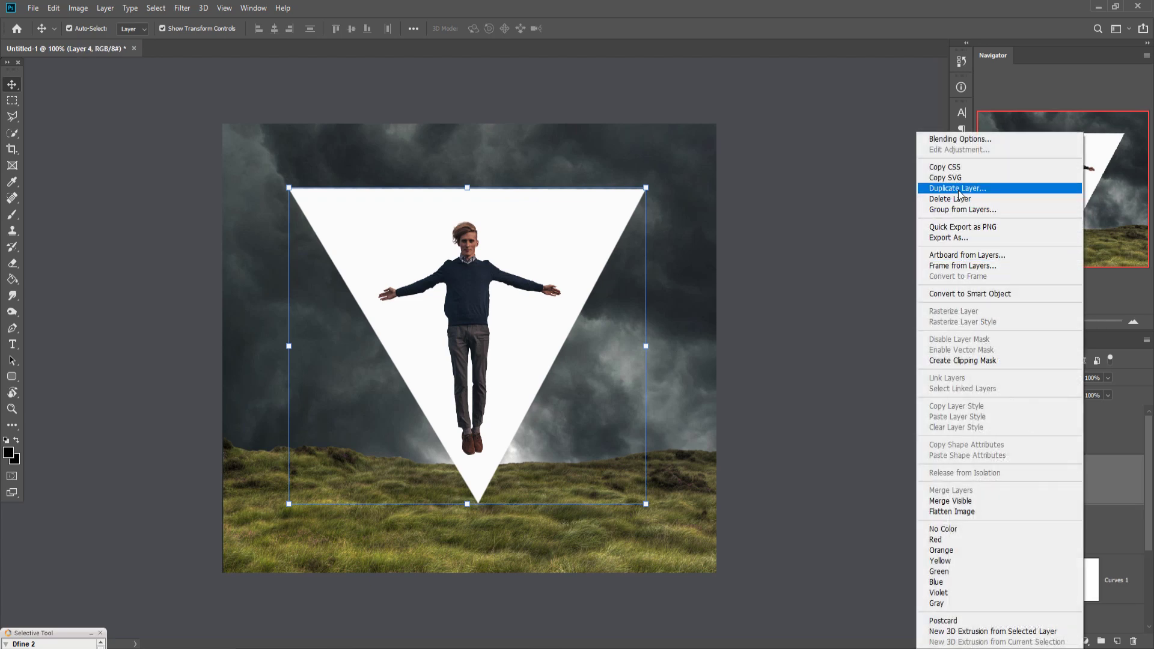
left_click(962, 189)
left_click(675, 185)
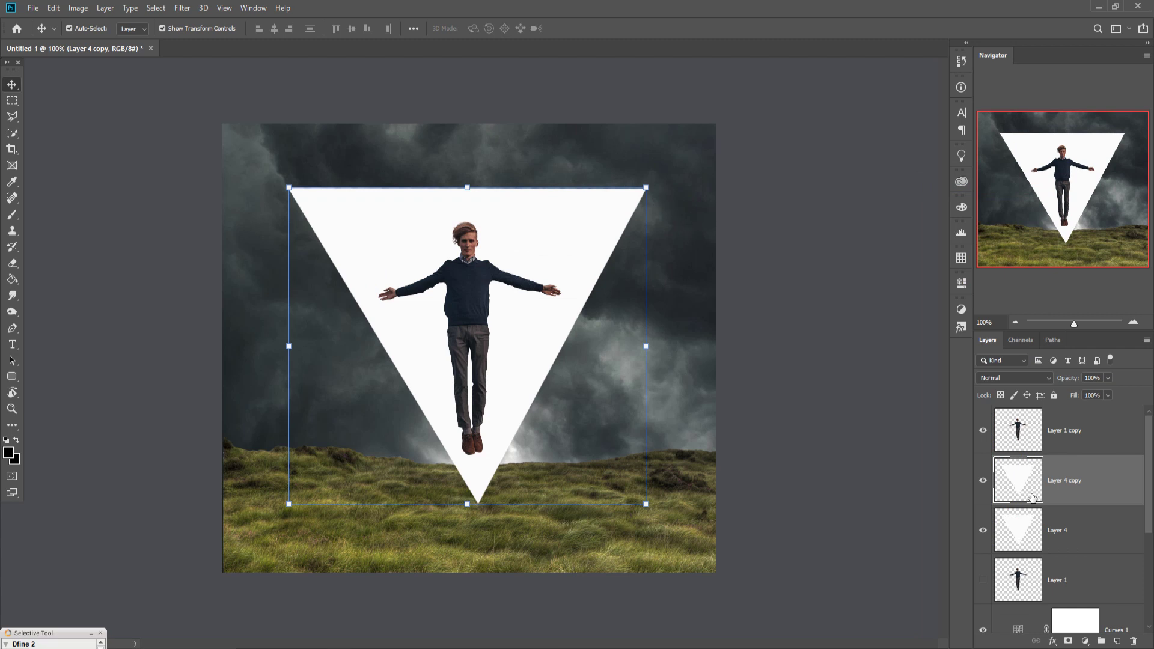
key("Delete")
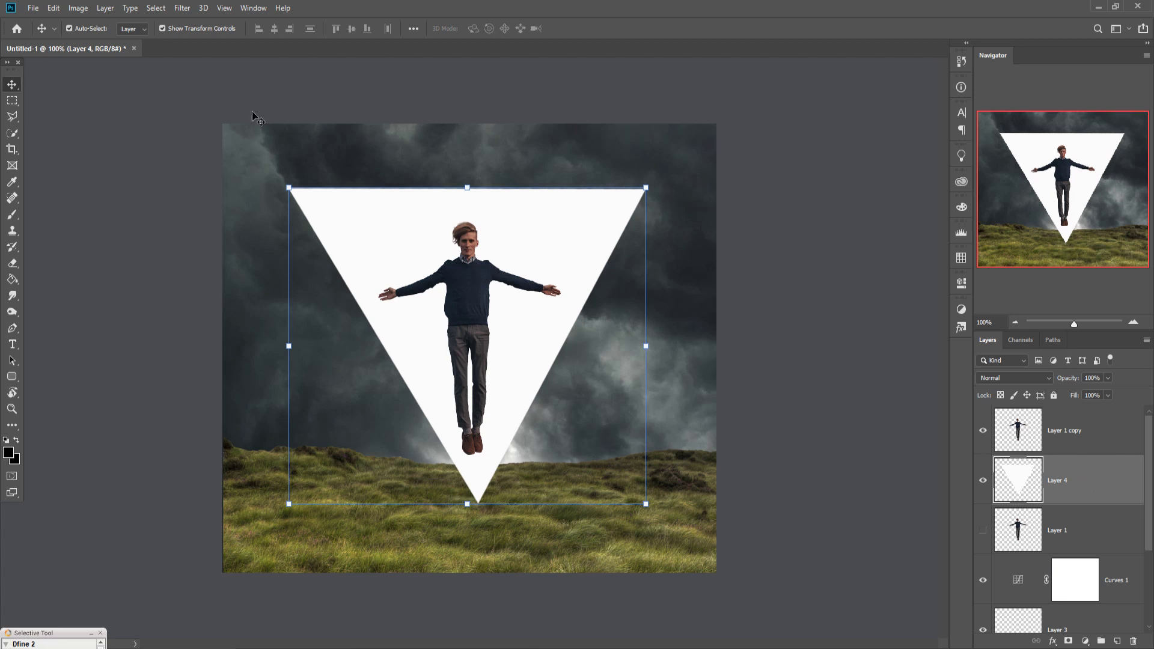
- Select the whole white triangle with the Quick Selection tool and contract the selection by 10 pixels
left_click(155, 9)
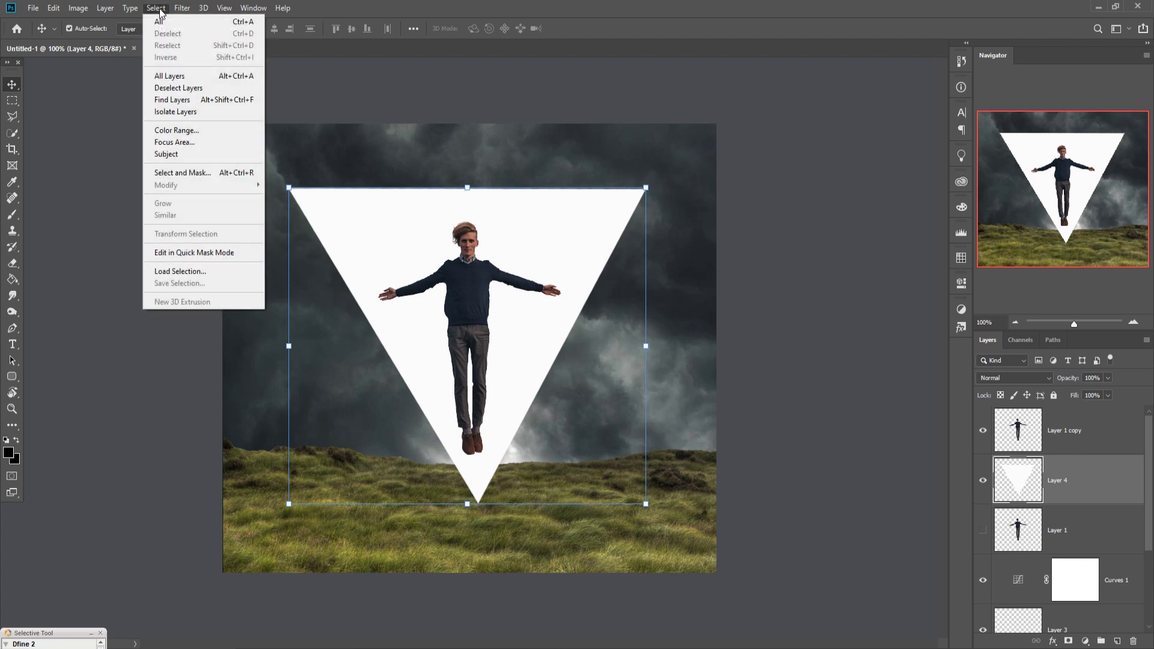
left_click(12, 133)
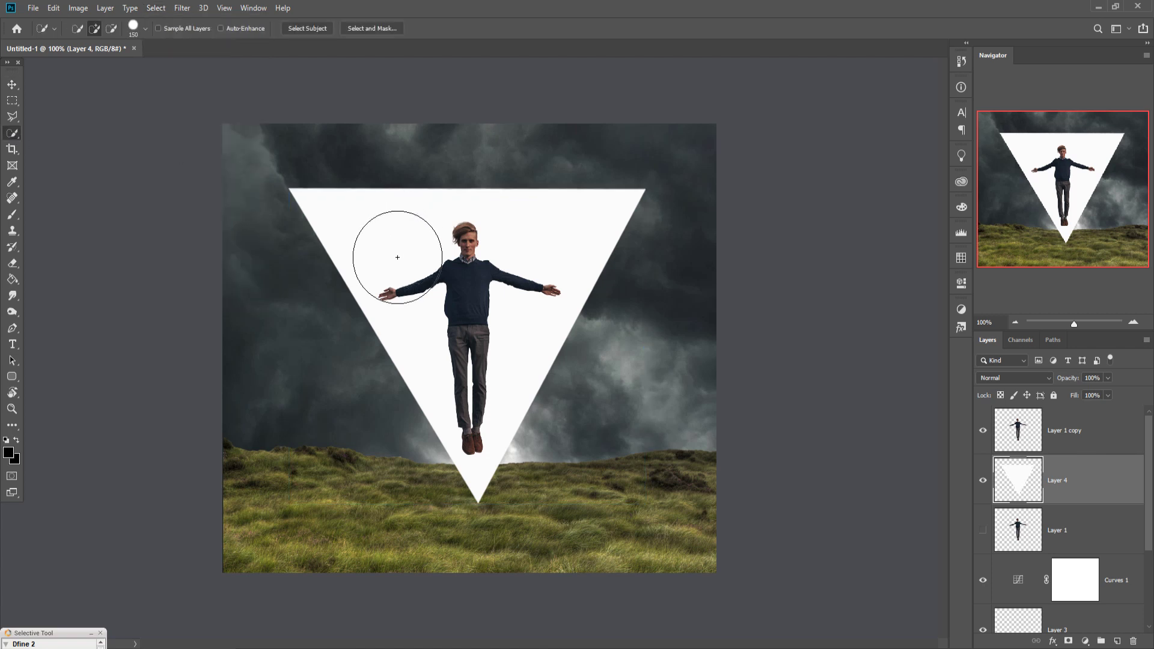
mouse_move(449, 291)
left_mouse_down()
mouse_move(388, 249)
mouse_move(567, 292)
mouse_move(359, 181)
left_mouse_up()
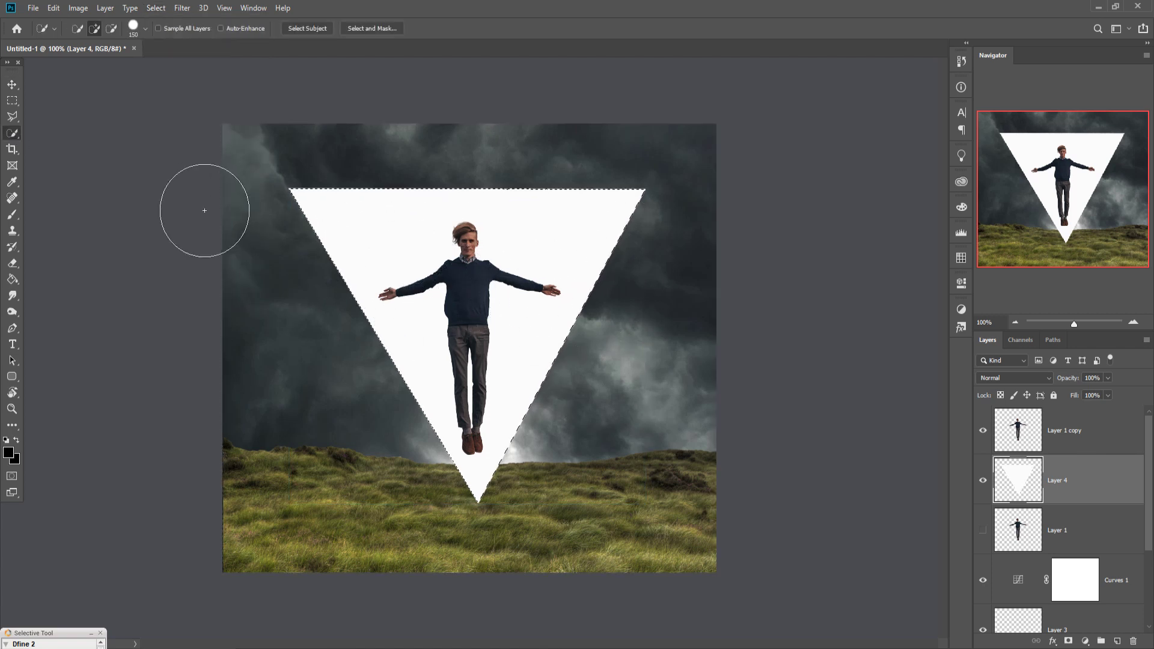
left_click(157, 8)
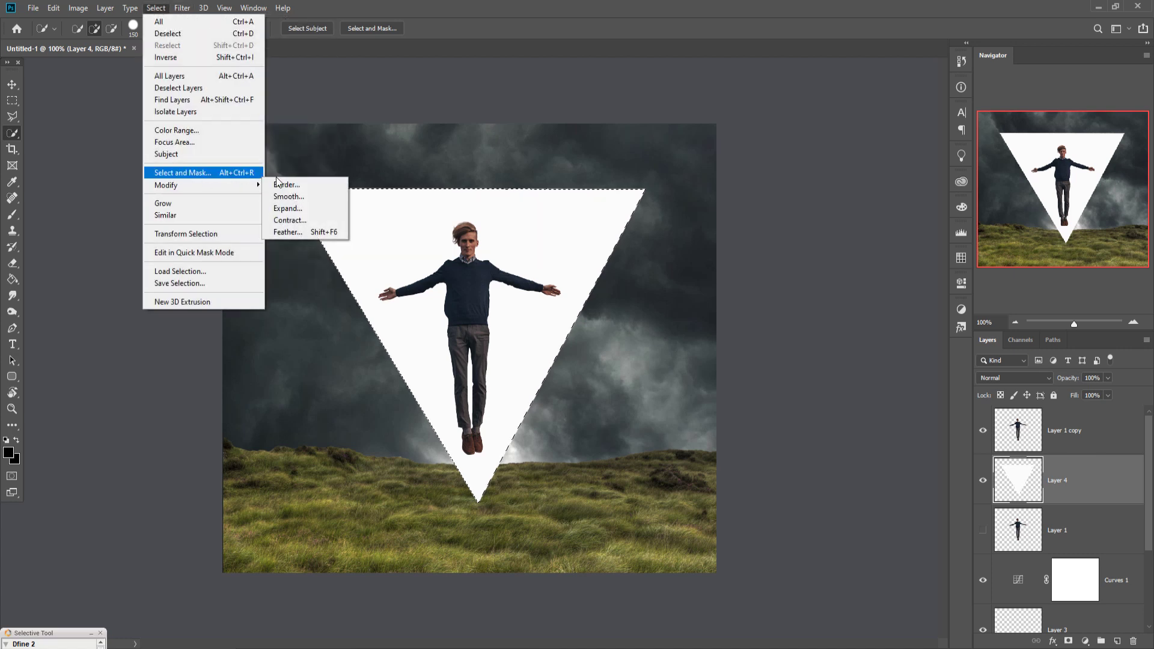
mouse_move(229, 184)
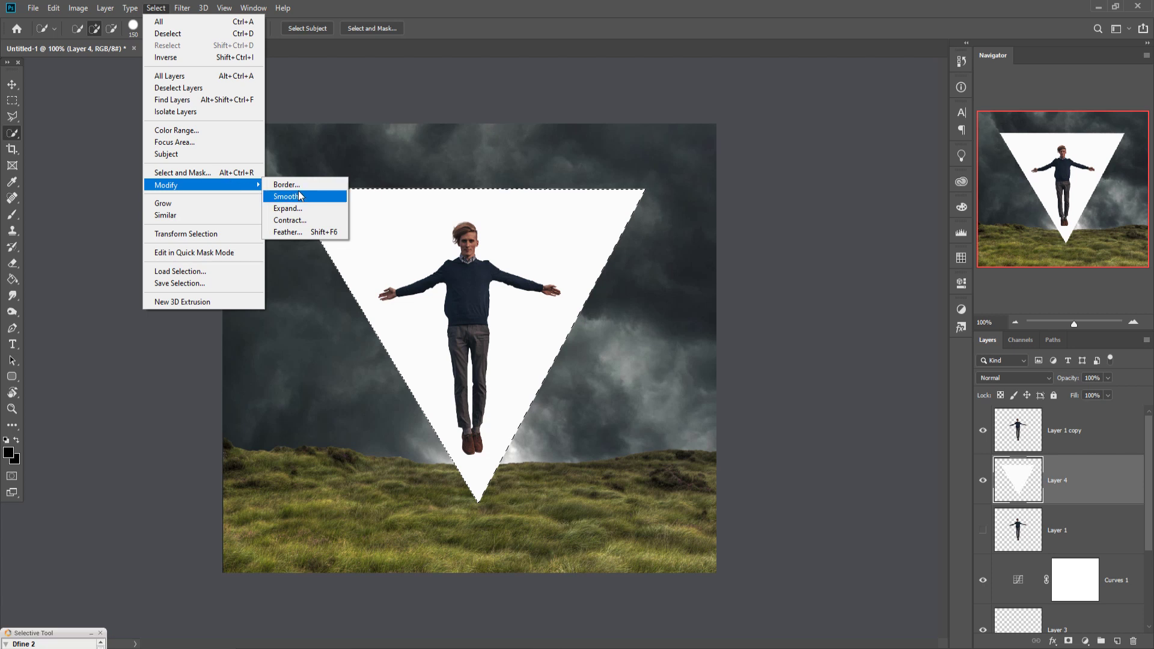
left_click(290, 220)
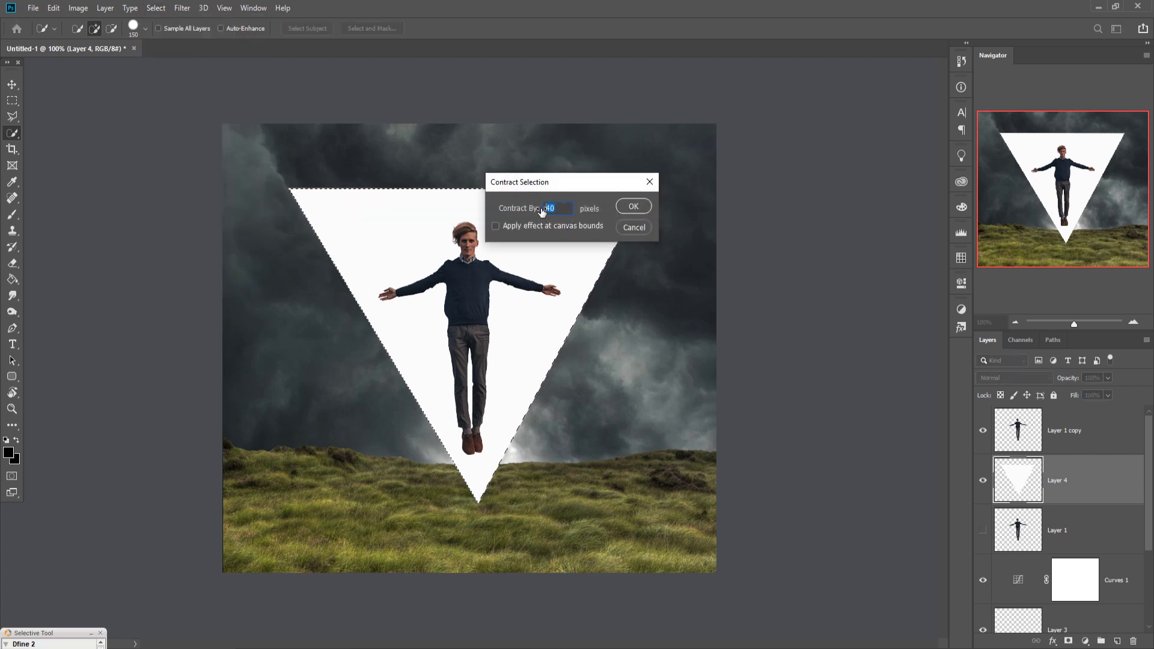
type("10")
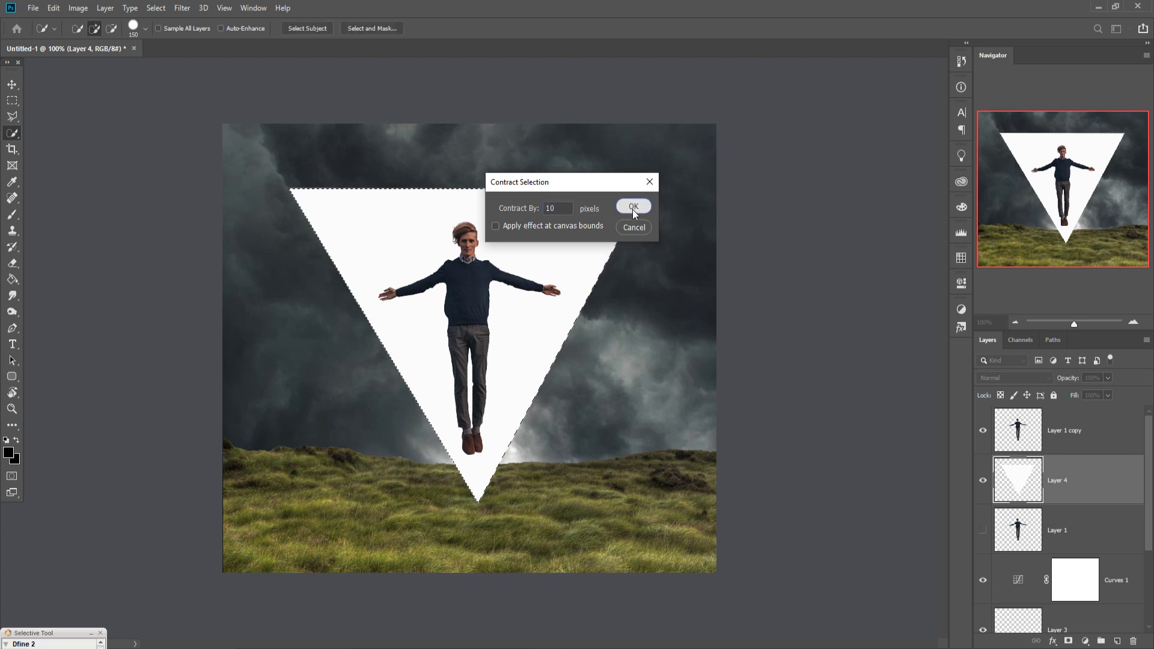
left_click(634, 206)
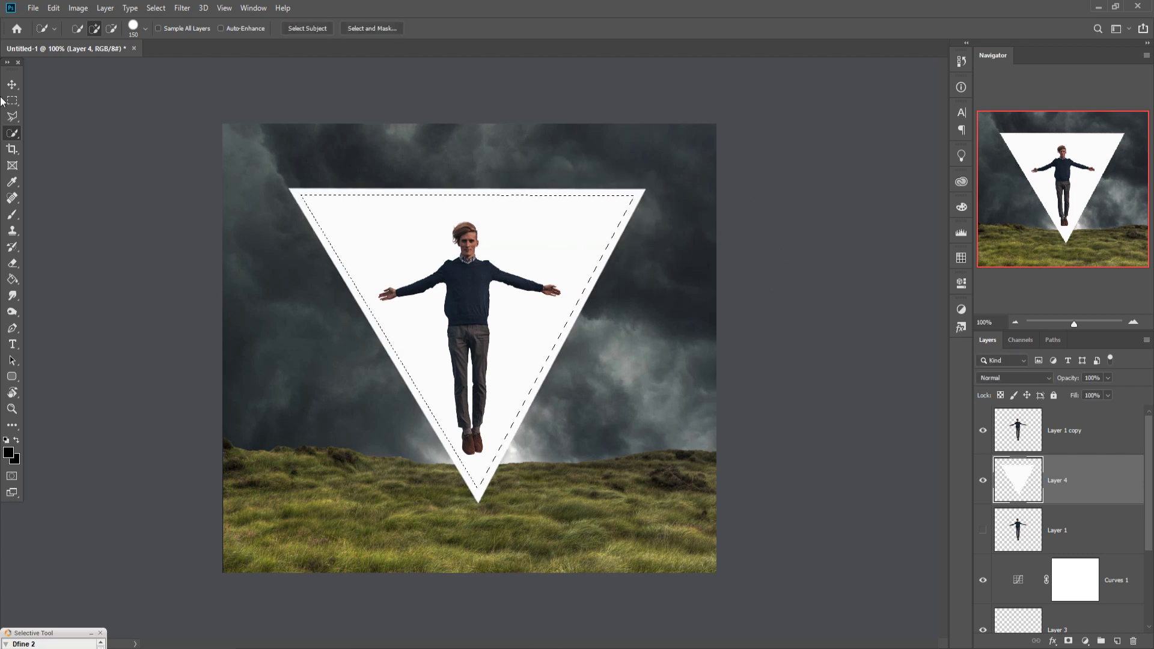
- Delete the triangle's selected interior to leave only a white outline, and clear the selection
key("v")
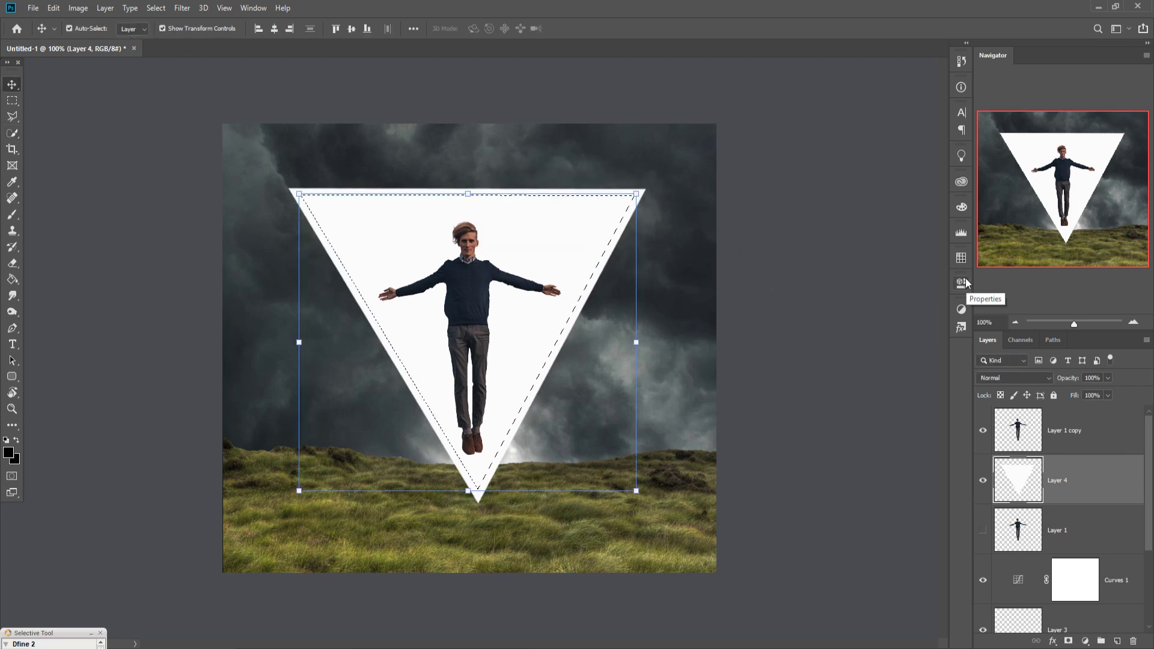
key("Delete")
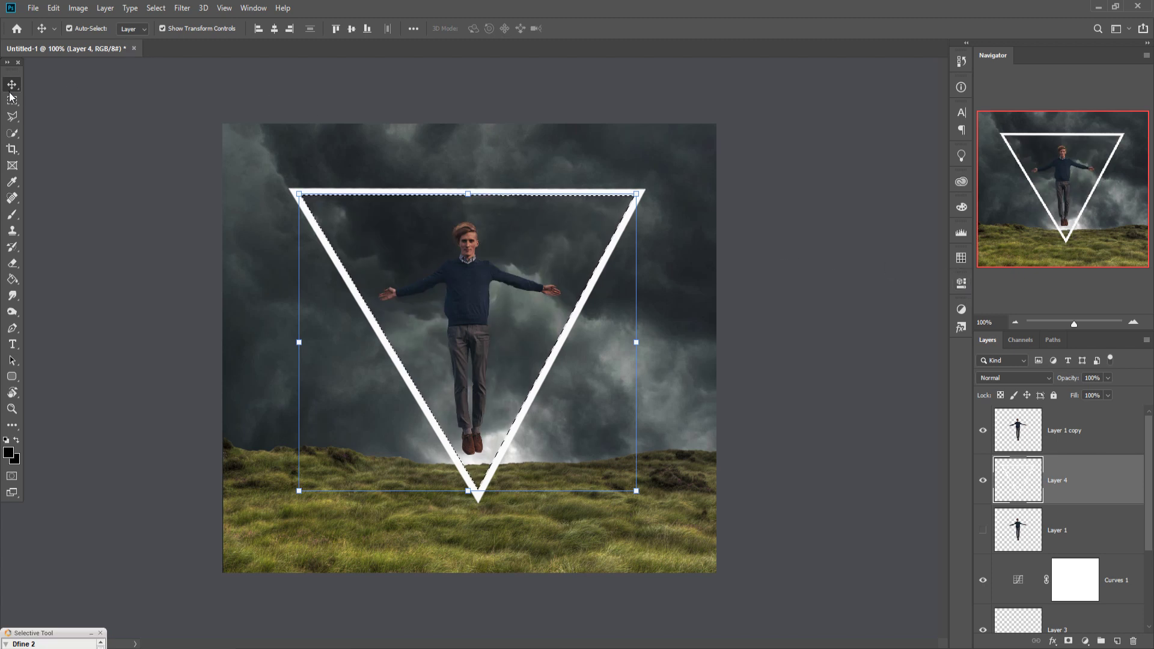
left_click(156, 8)
left_click(165, 35)
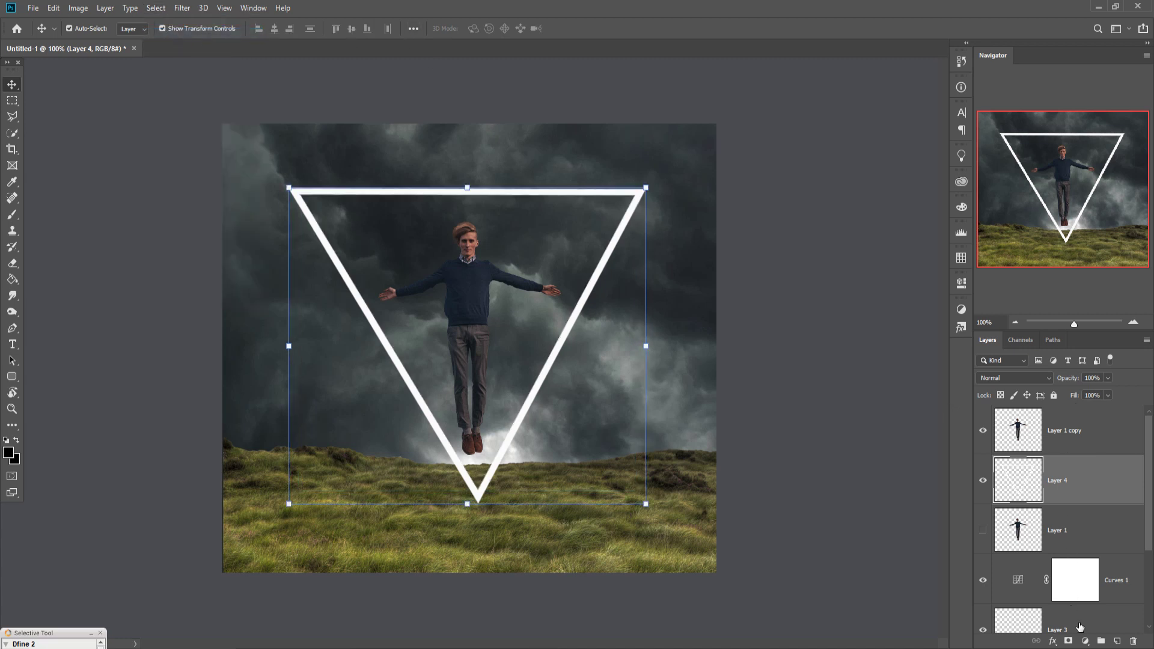
- Add a Color Overlay layer style to the triangle outline, keeping the artwork in view beside the dialog
left_click(1090, 643)
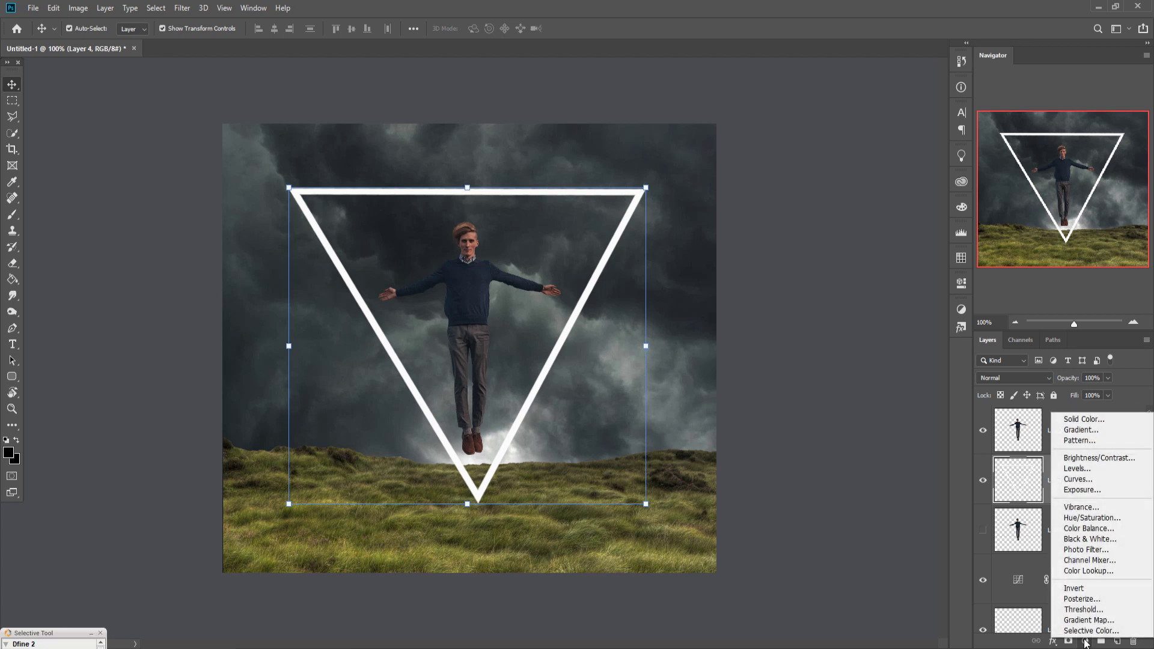
left_click(1056, 643)
left_click(1056, 642)
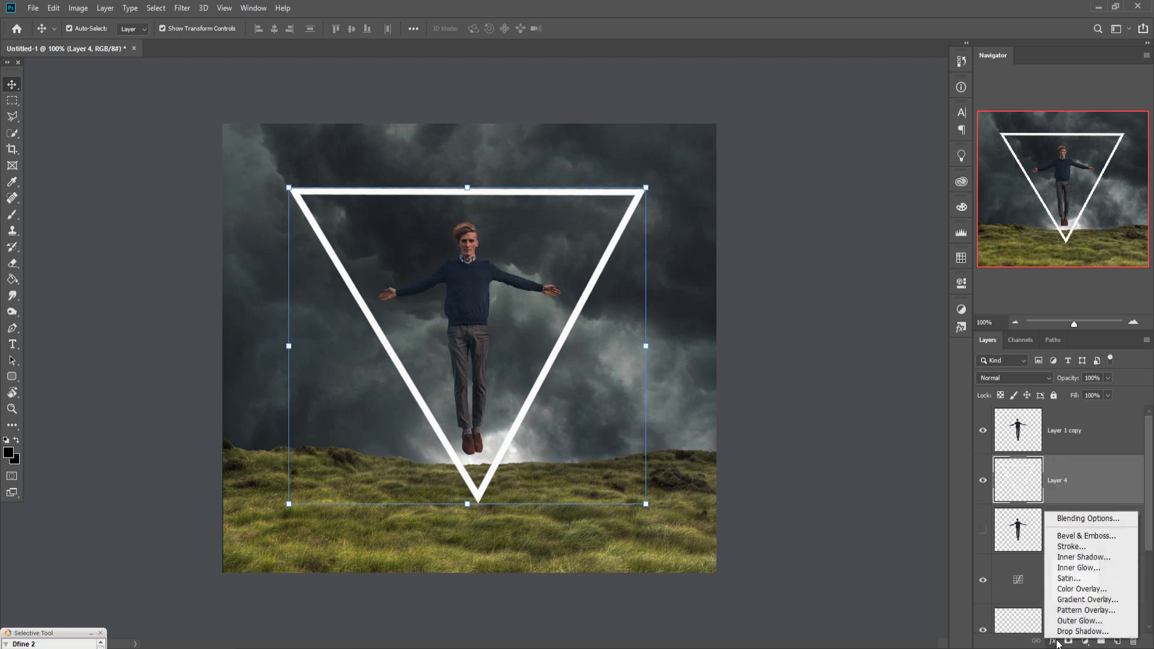
left_click(1082, 589)
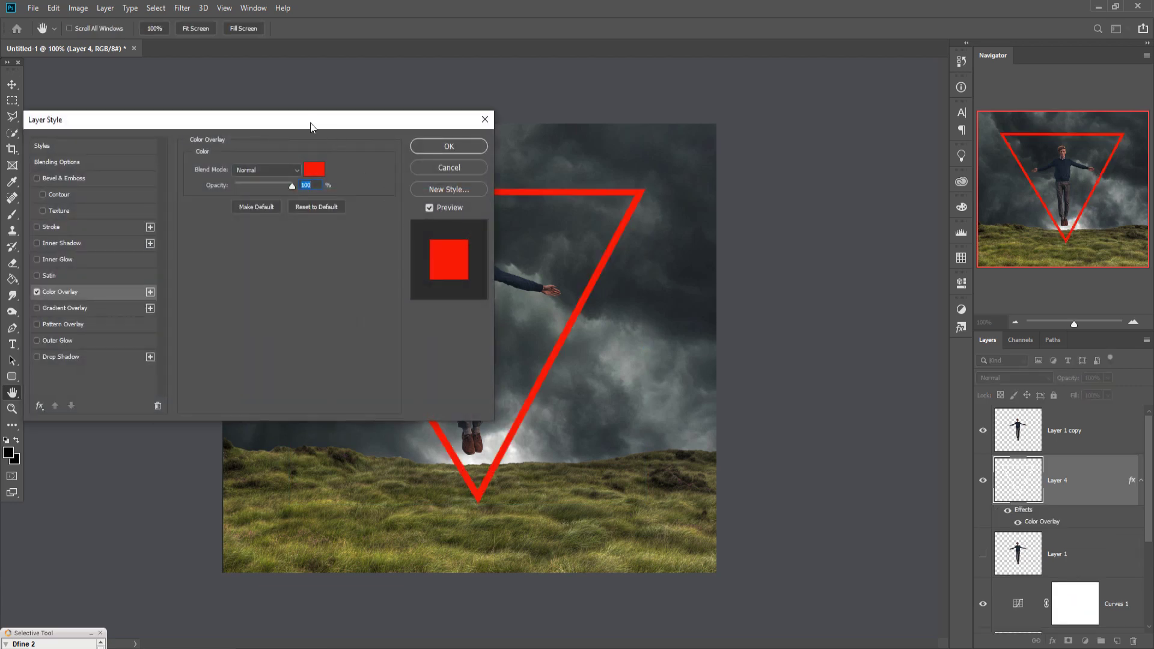
left_click_drag(311, 124, 883, 266)
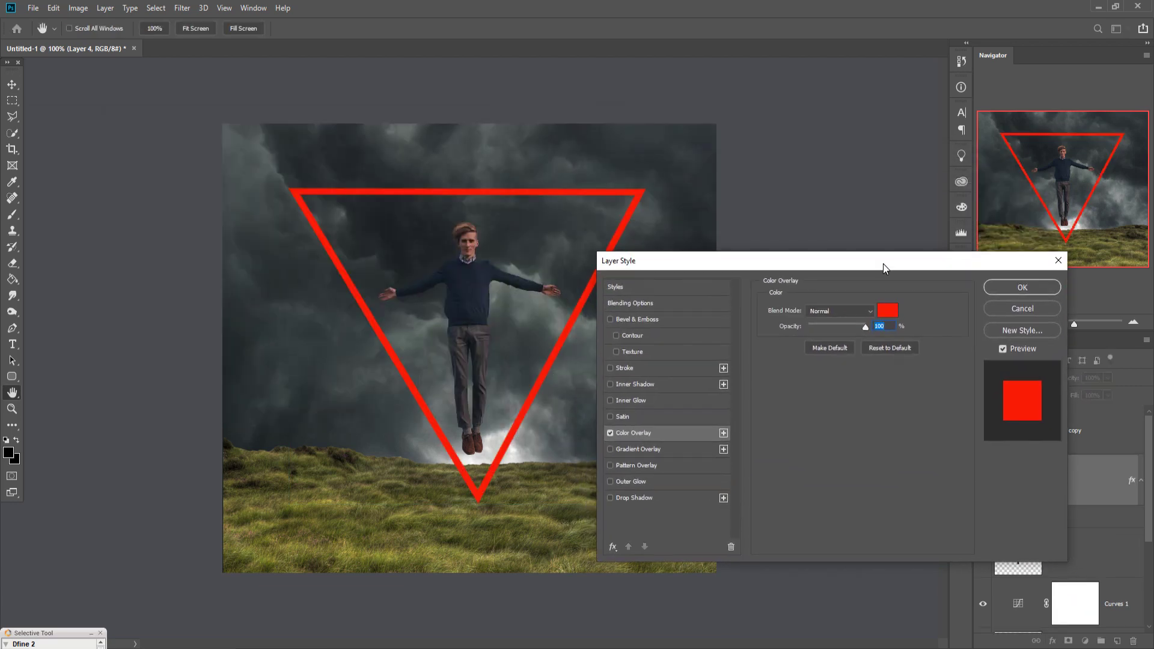
- Set the triangle outline's overlay colour to turquoise 02fee9 and apply the layer style
left_click(888, 311)
type("fae605")
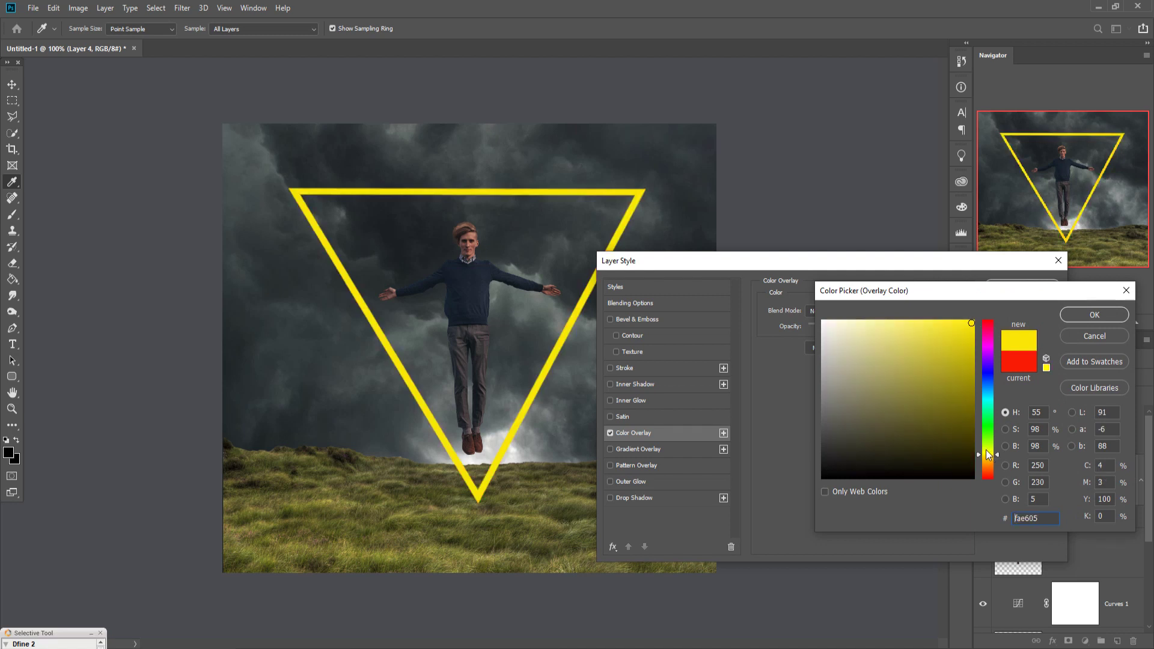
left_click_drag(991, 455, 991, 399)
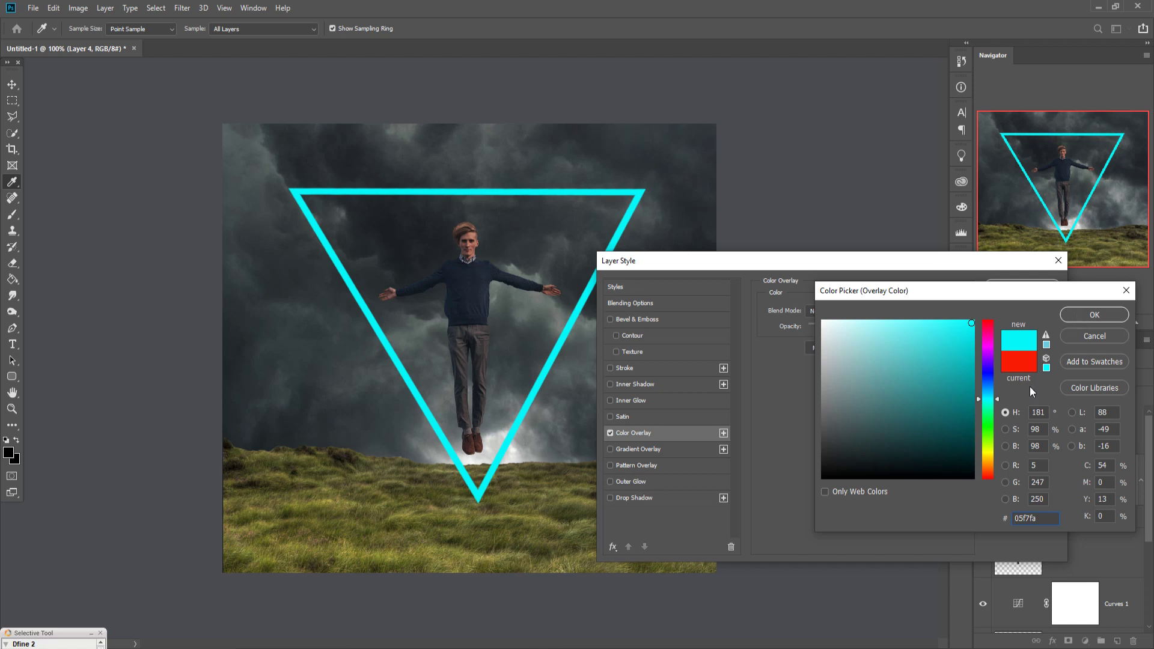
left_click(864, 325)
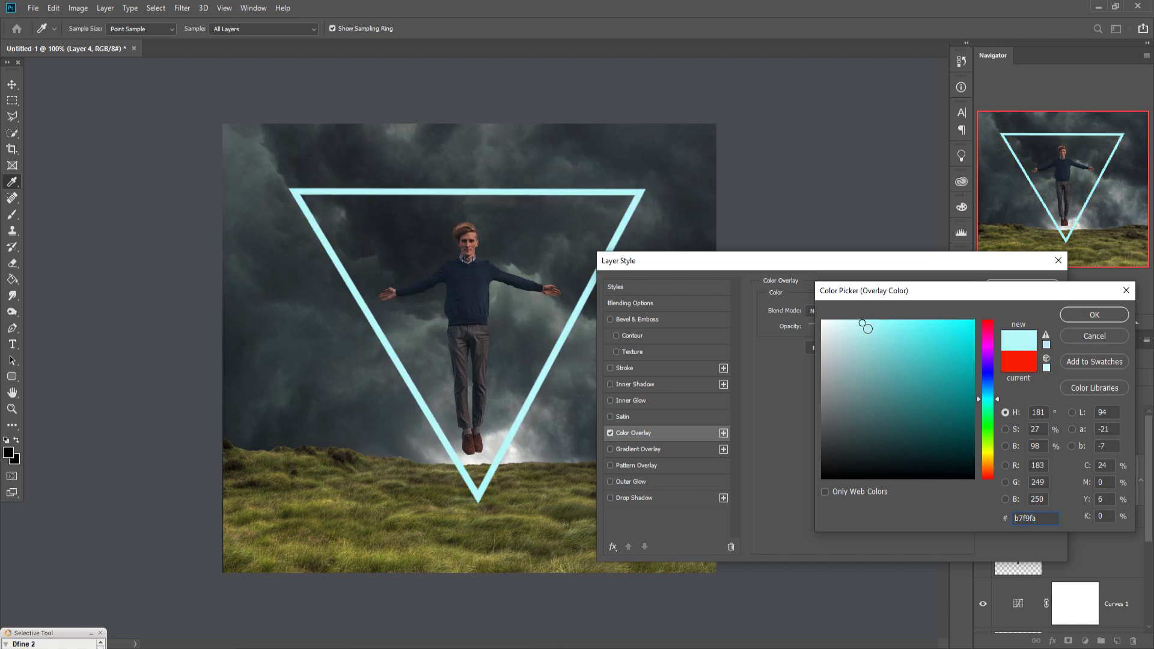
left_click_drag(865, 328, 893, 329)
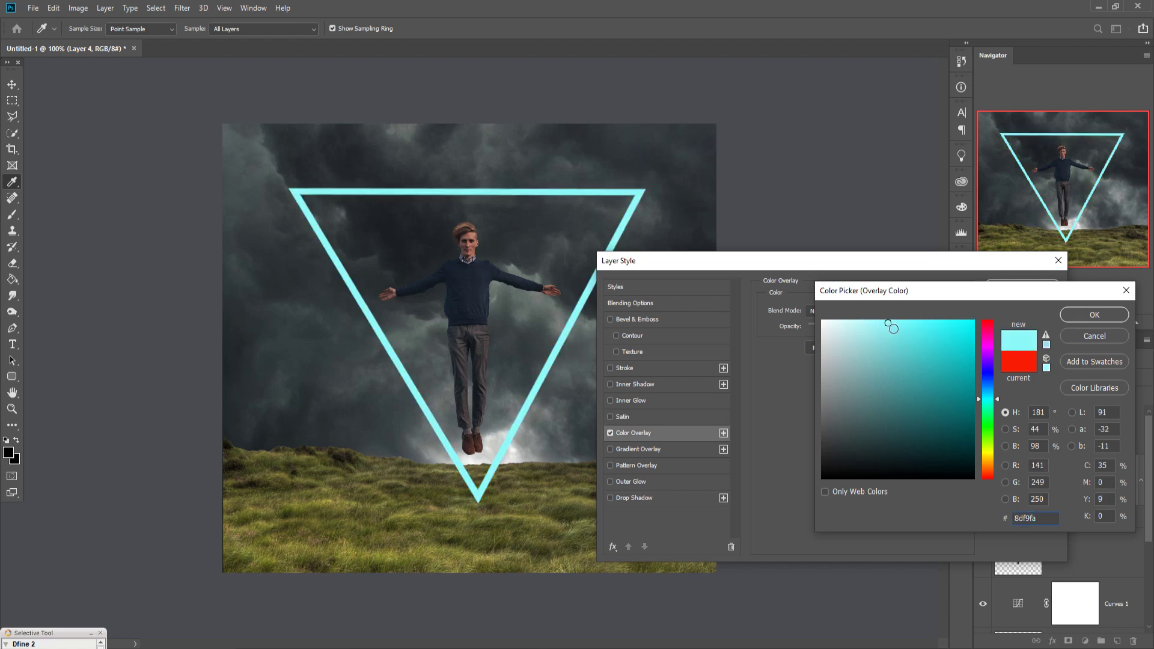
left_click(978, 325)
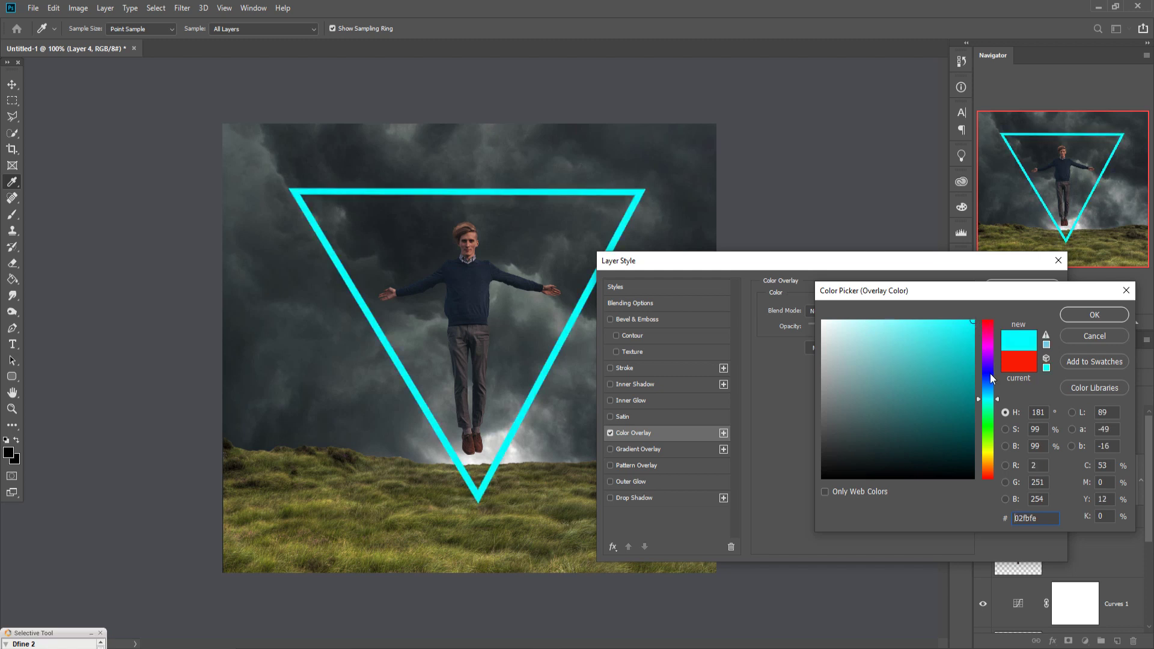
left_click_drag(998, 399, 998, 402)
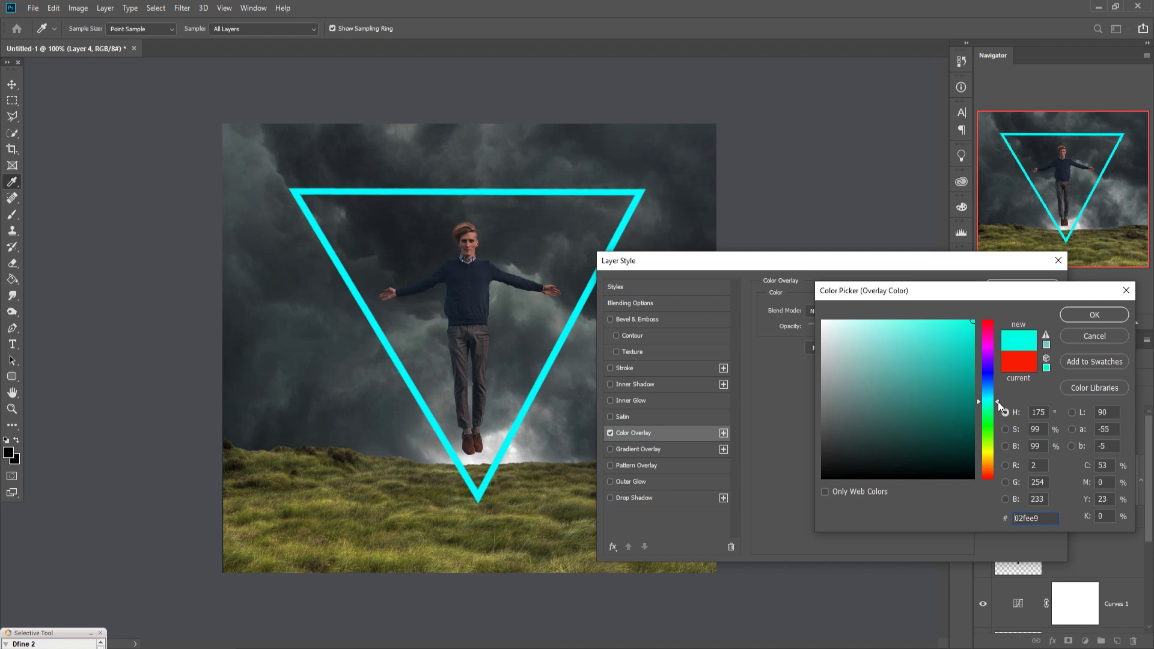
left_click(1076, 320)
left_click(1024, 289)
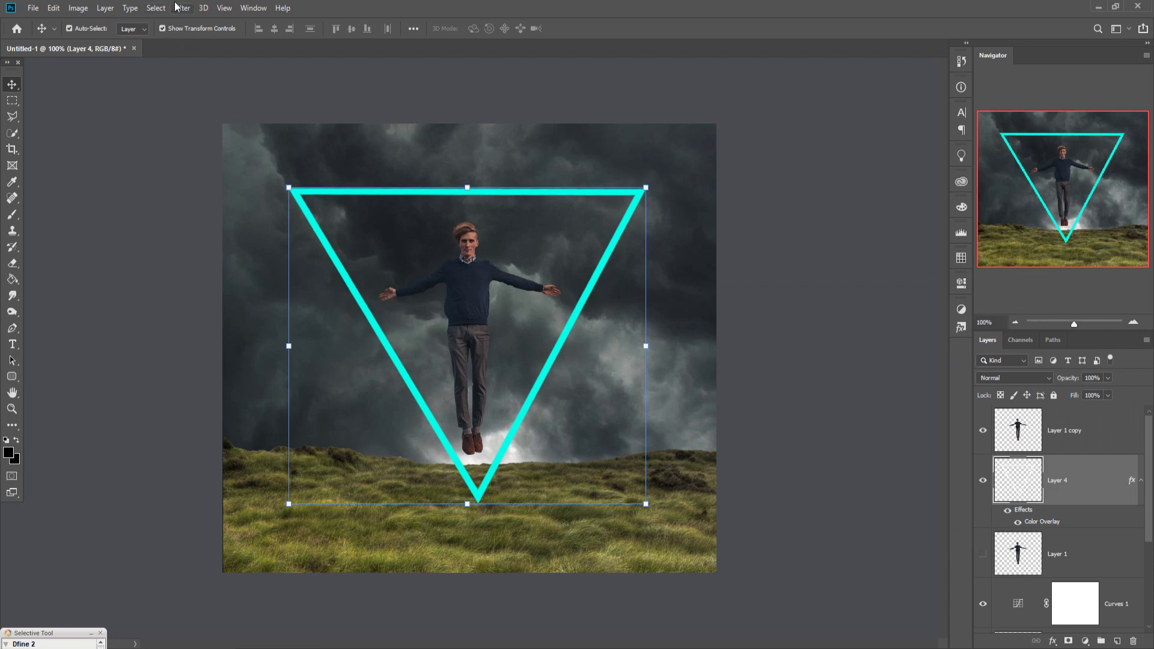
- Duplicate the turquoise triangle outline layer, Layer 4, together with its Color Overlay
right_click(1065, 468)
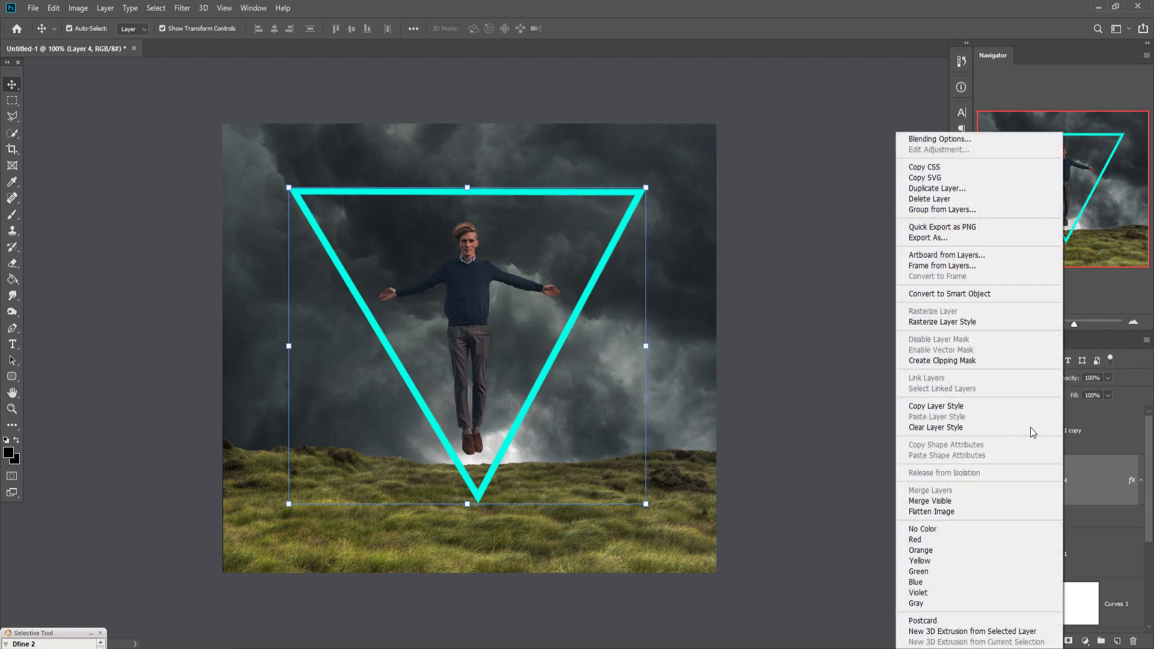
left_click(937, 189)
left_click(674, 189)
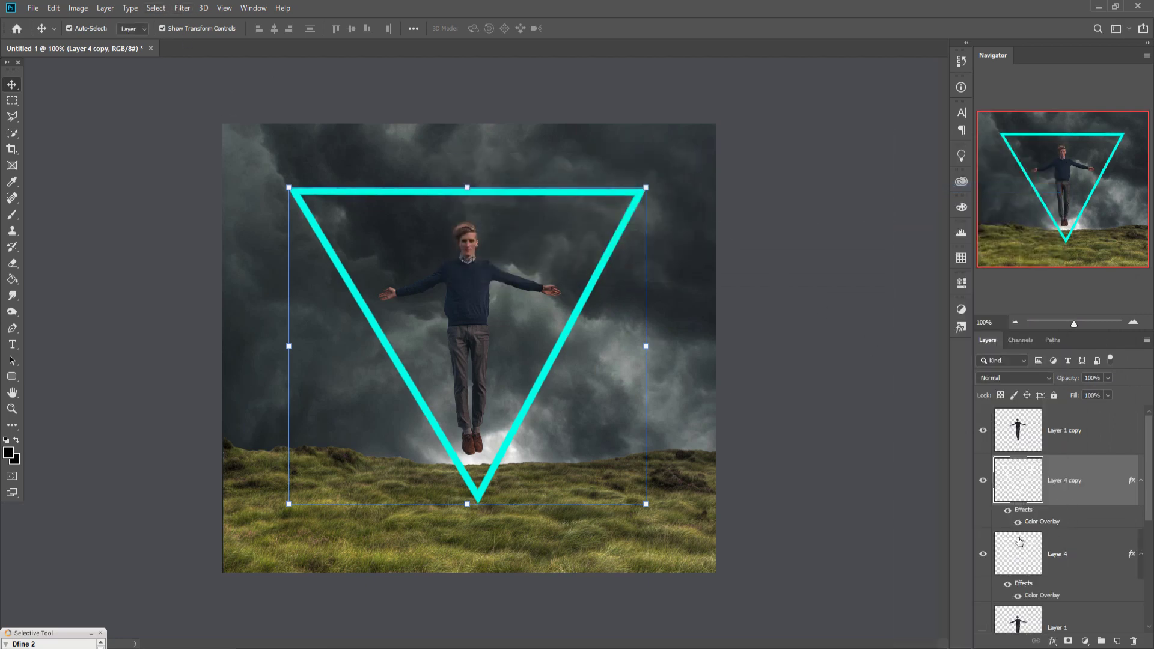
- Hide Layer 4 and apply a Gaussian Blur with a 3.2 px radius to the triangle on Layer 4 copy
left_click(983, 553)
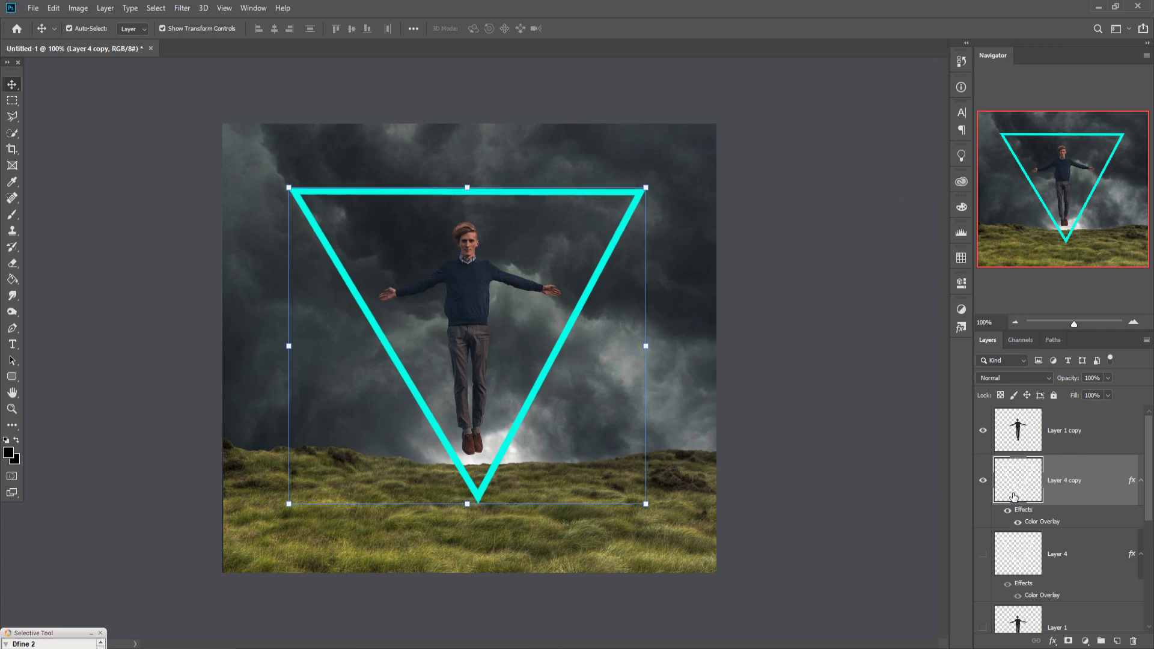
left_click(182, 8)
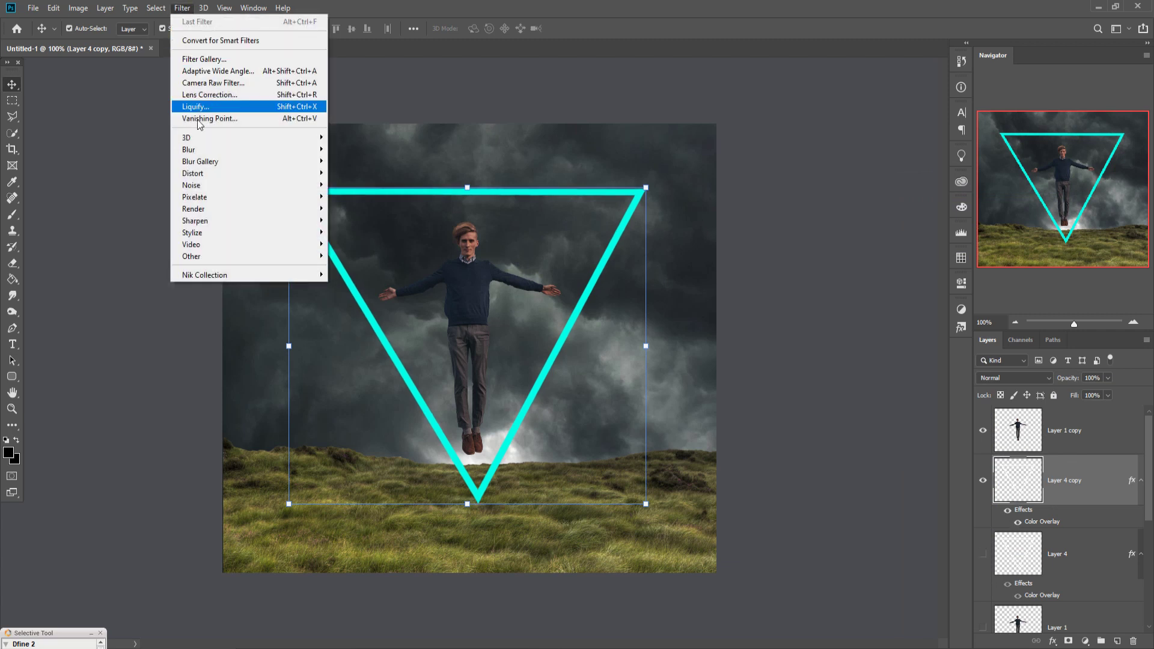
mouse_move(230, 152)
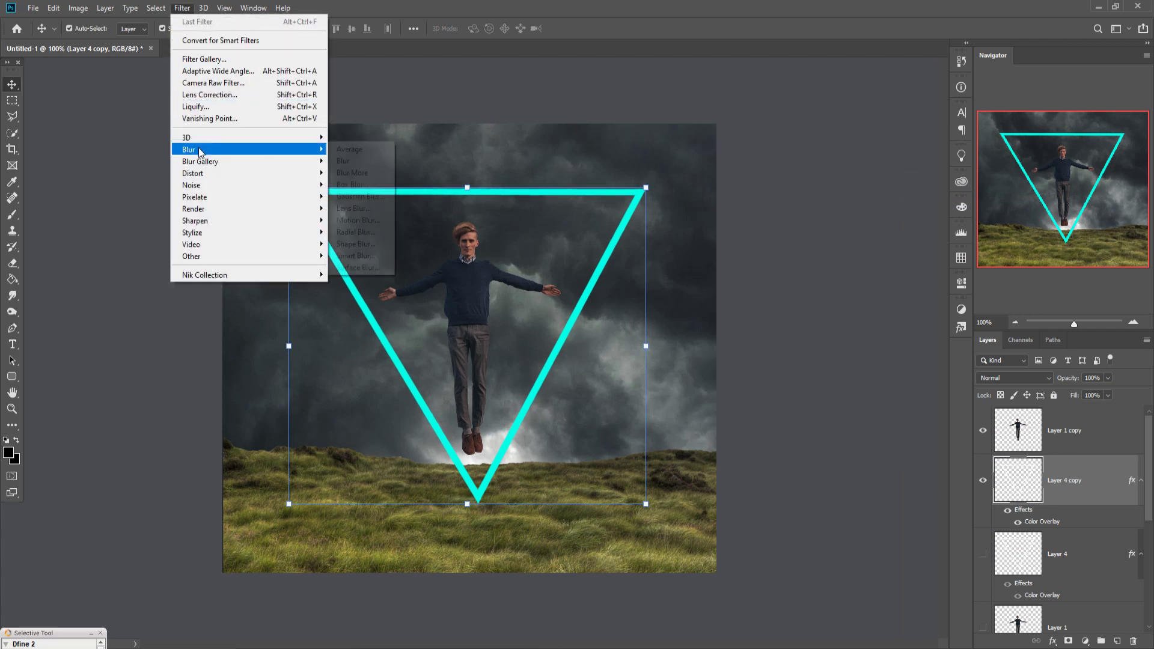
left_click(348, 197)
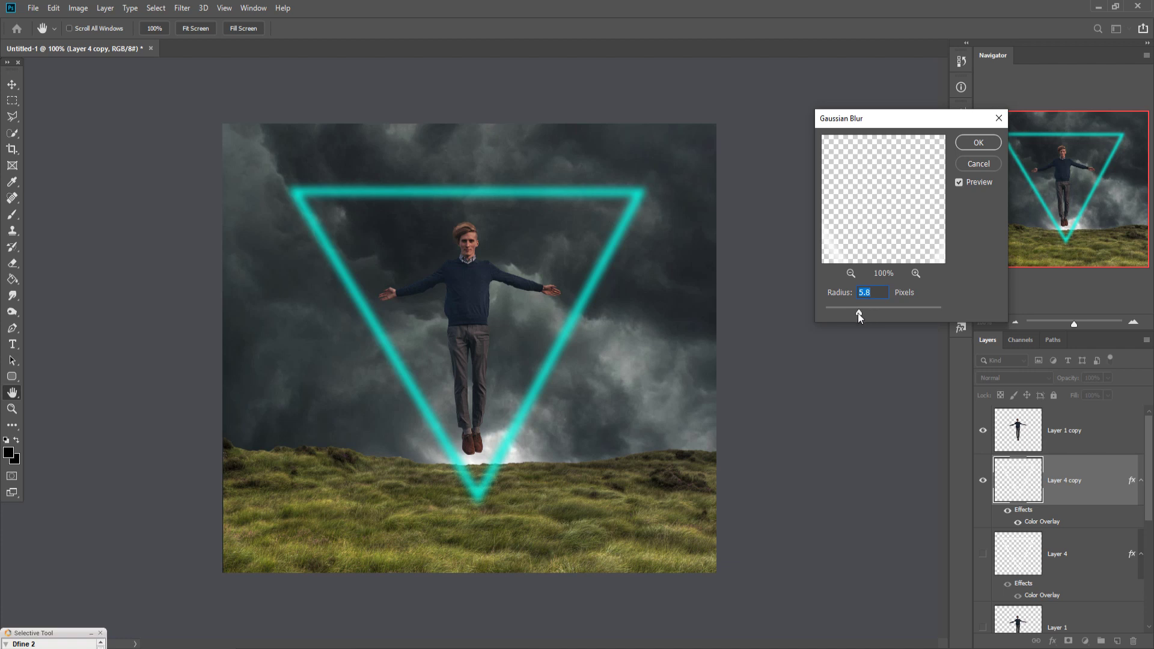
mouse_move(858, 313)
left_mouse_down()
mouse_move(878, 312)
mouse_move(845, 312)
left_mouse_up()
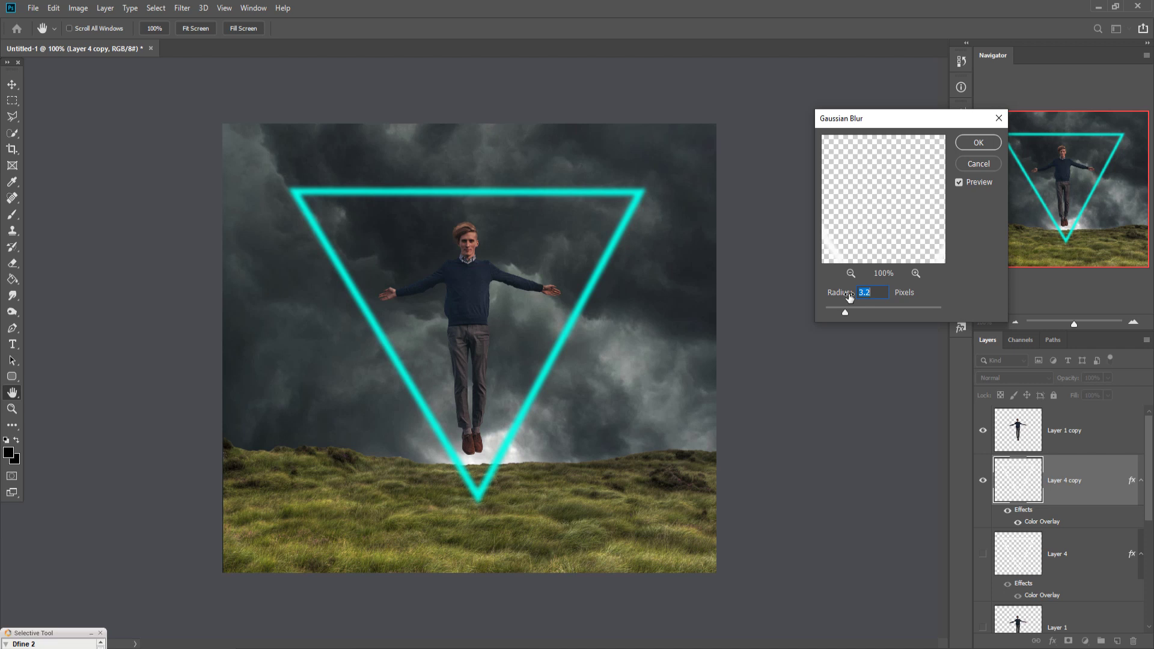
left_click(972, 143)
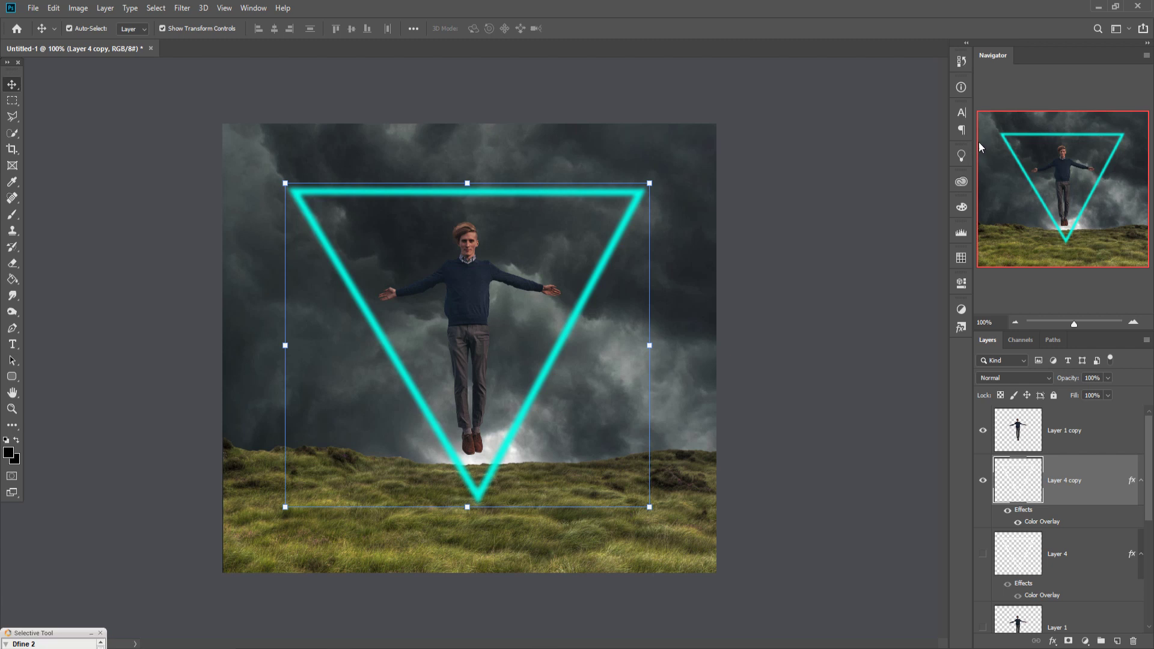
- Apply a Gaussian Blur with an 8.0 px radius to the cloudy sky on Layer 2
scroll(1077, 499, "down", 3)
left_click(1053, 558)
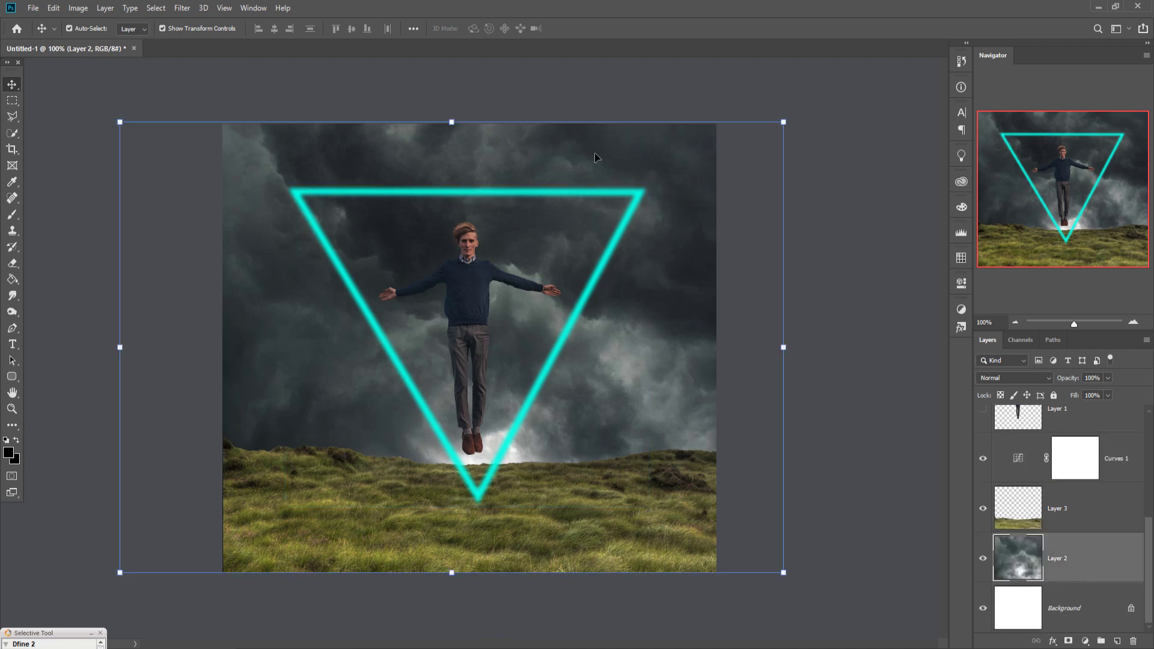
left_click(182, 8)
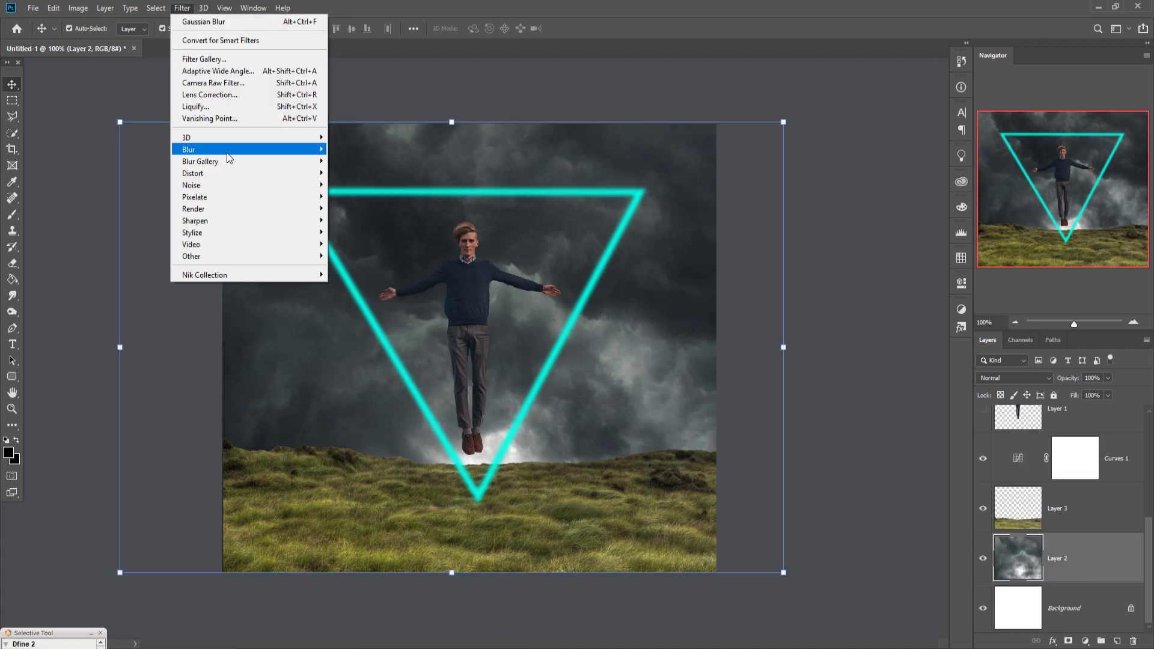
mouse_move(229, 158)
left_click(358, 198)
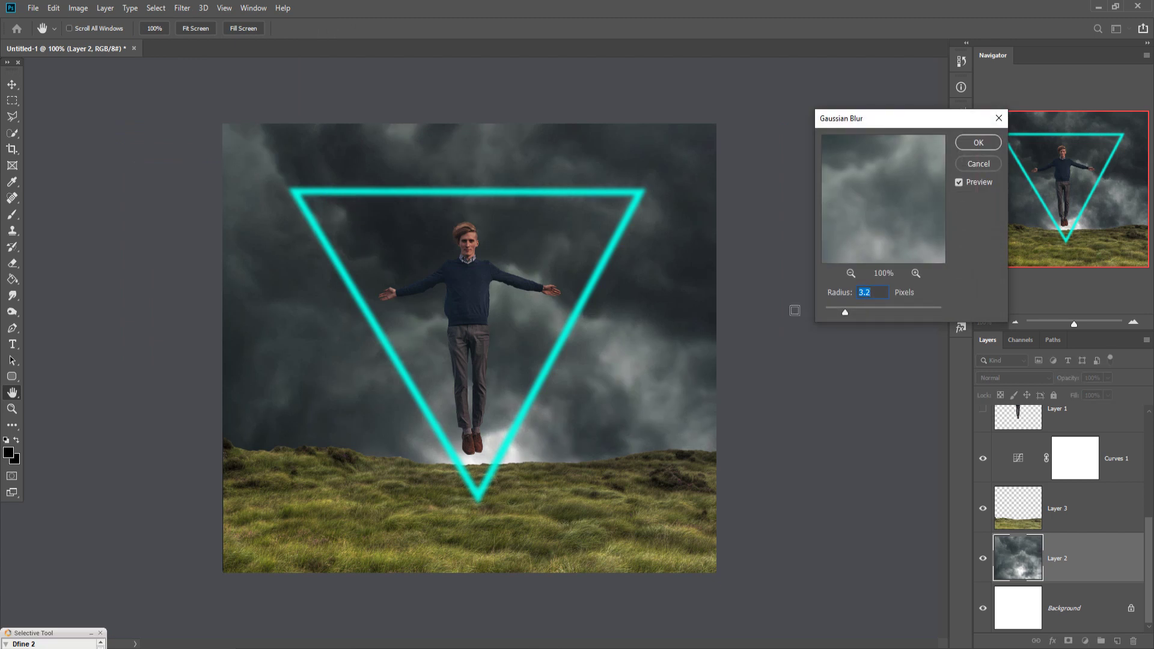
left_click_drag(855, 310, 862, 312)
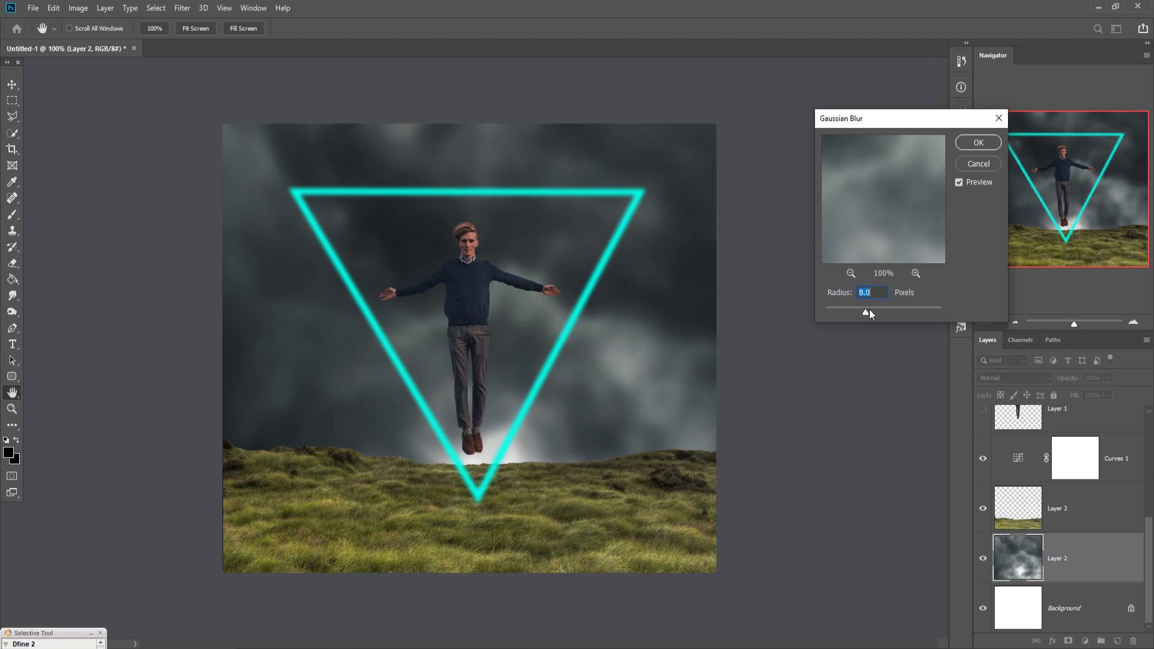
left_click(978, 143)
key("v")
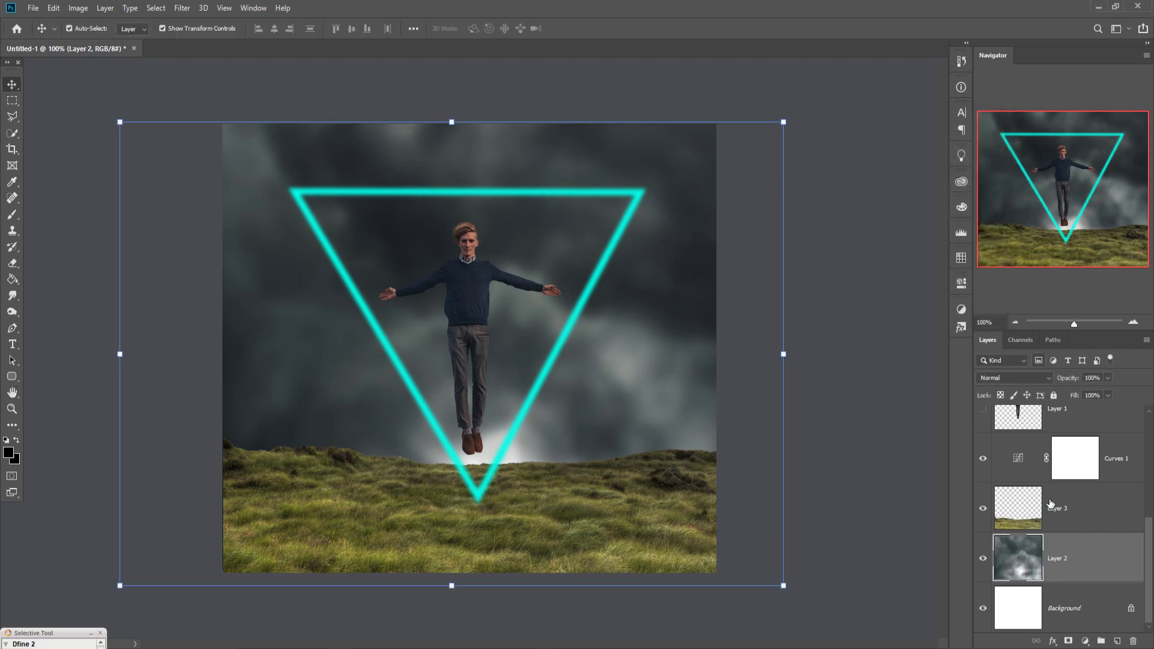
- Mask the grass on Layer 3, fading its horizon edge into the sky with a soft 80 px black brush, and show Layer 4 again
left_click(1073, 523)
left_click(1068, 641)
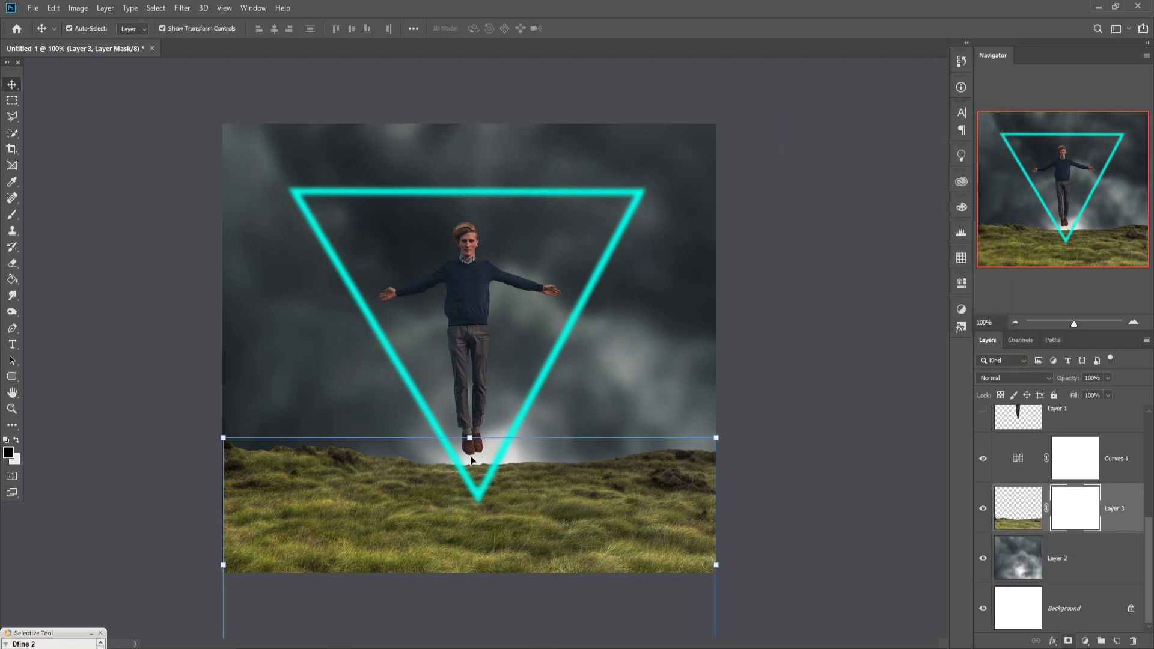
left_click(12, 215)
key("bracketleft")
key("bracketleft")
key("bracketleft")
key("bracketleft")
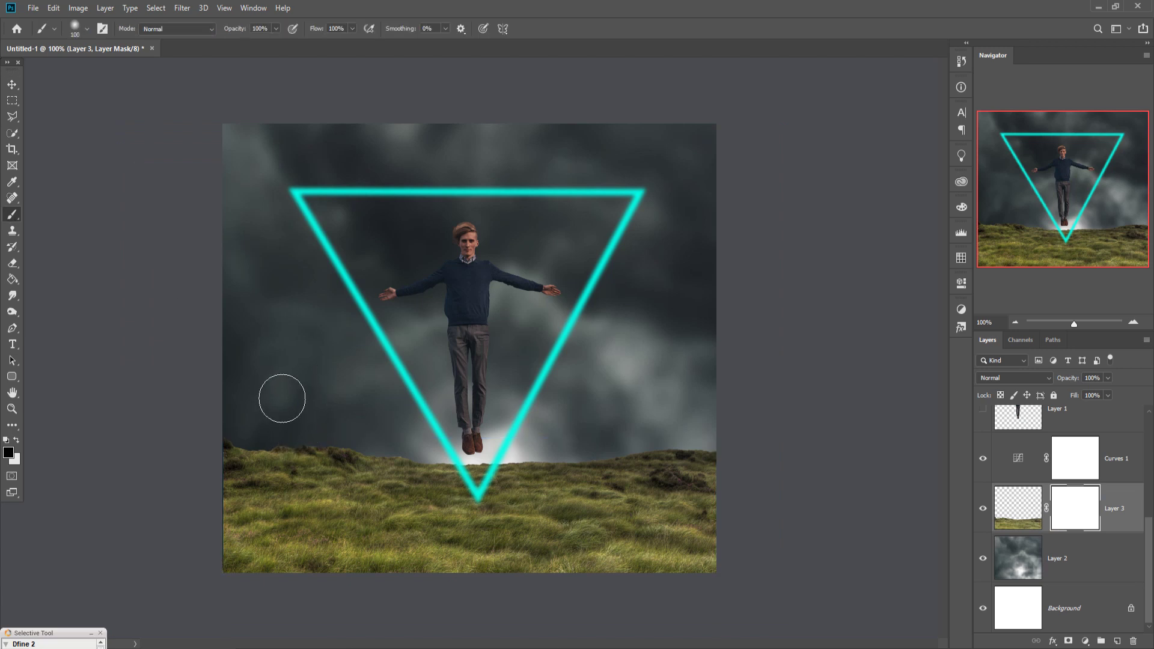
mouse_move(238, 445)
left_mouse_down()
mouse_move(340, 444)
mouse_move(324, 448)
mouse_move(537, 466)
mouse_move(502, 466)
mouse_move(517, 467)
mouse_move(737, 456)
left_mouse_up()
mouse_move(398, 460)
left_mouse_down()
mouse_move(223, 460)
mouse_move(374, 451)
mouse_move(217, 463)
mouse_move(381, 458)
mouse_move(290, 463)
mouse_move(363, 463)
left_mouse_up()
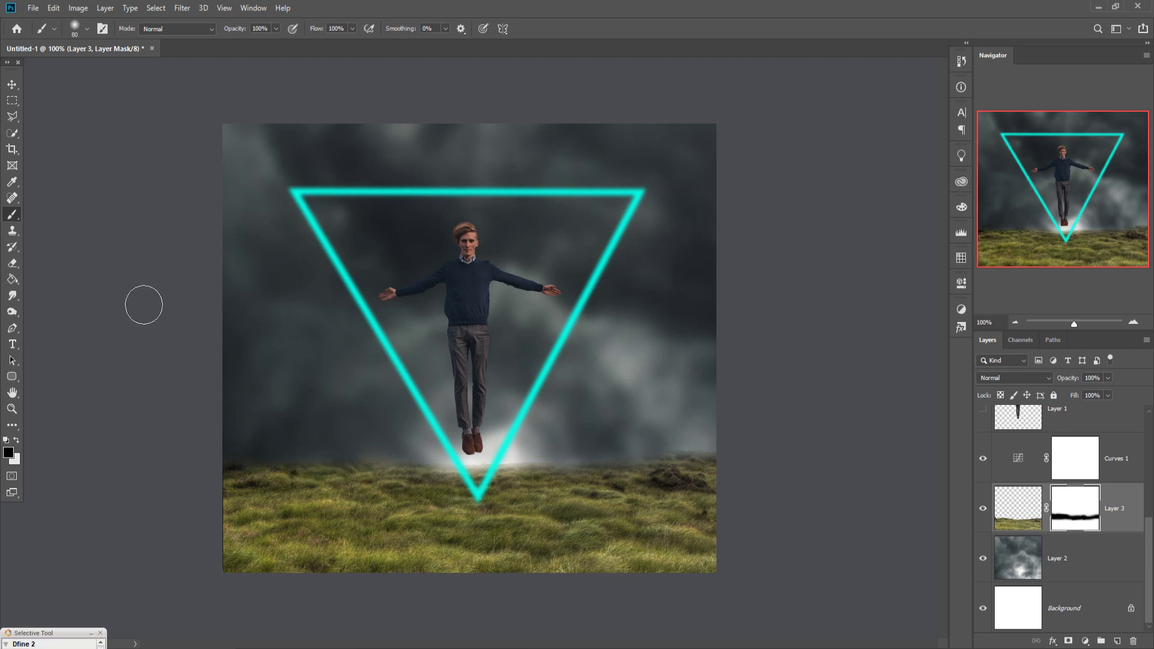
key("v")
scroll(988, 492, "up", 3)
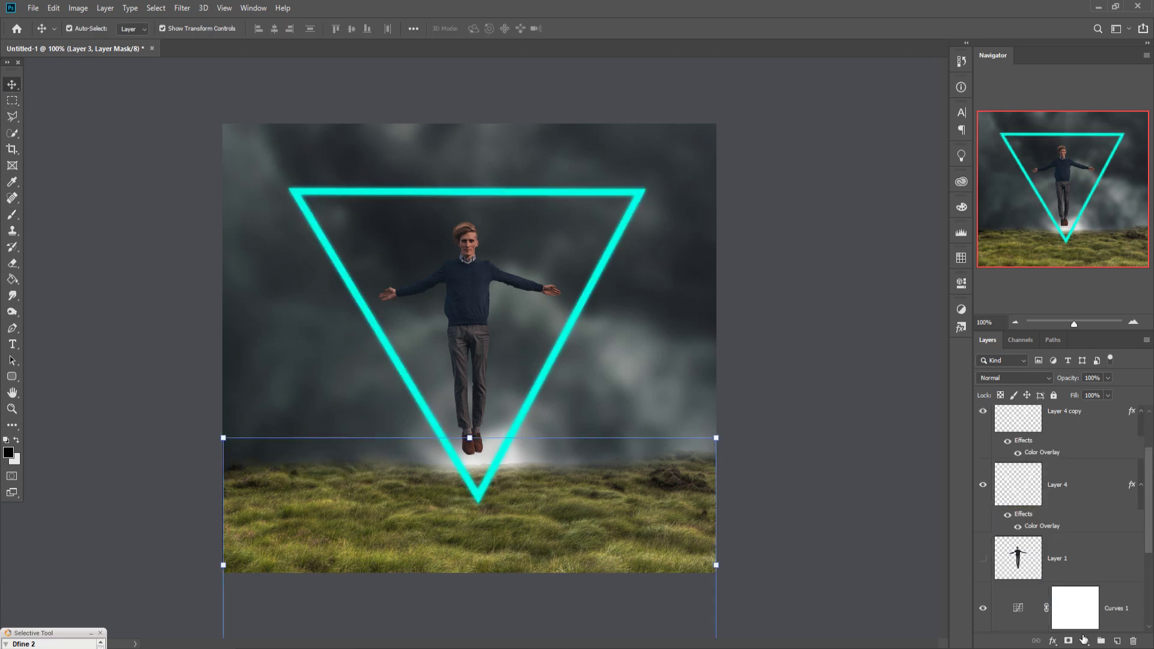
left_click(1053, 641)
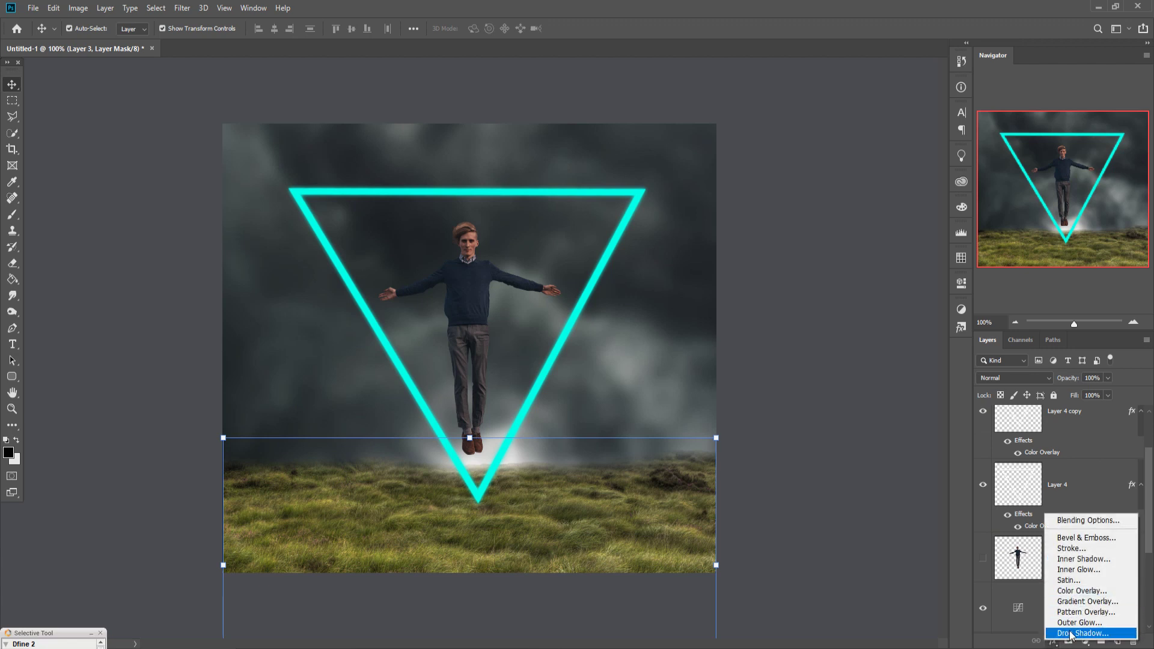
left_click(1070, 625)
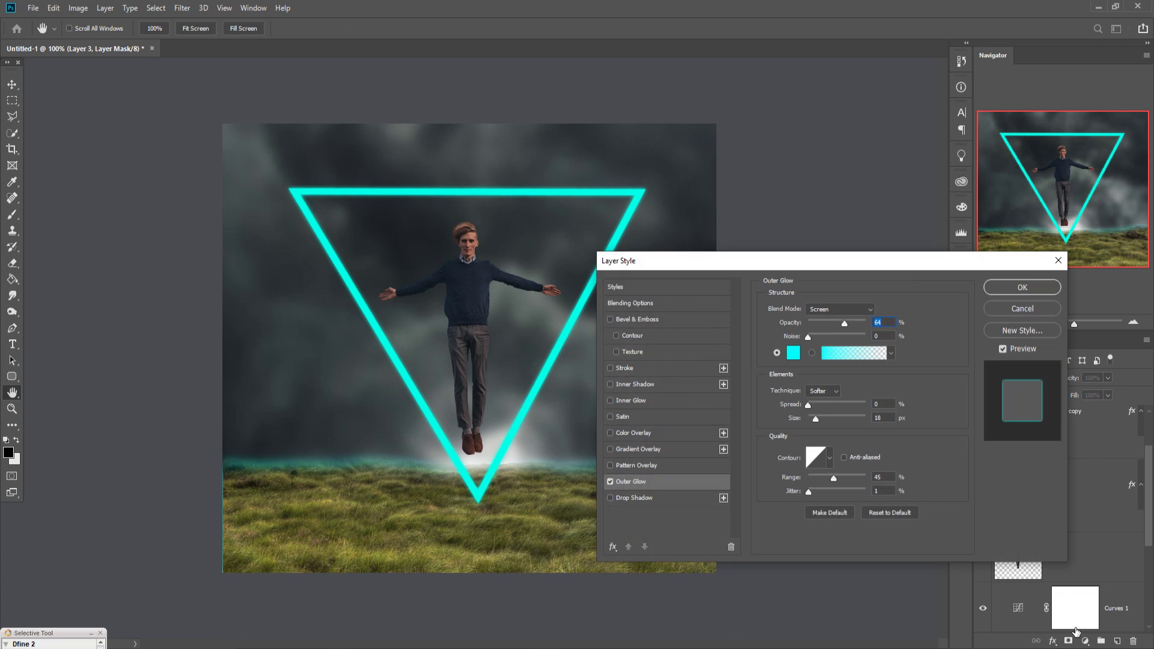
left_click(1014, 309)
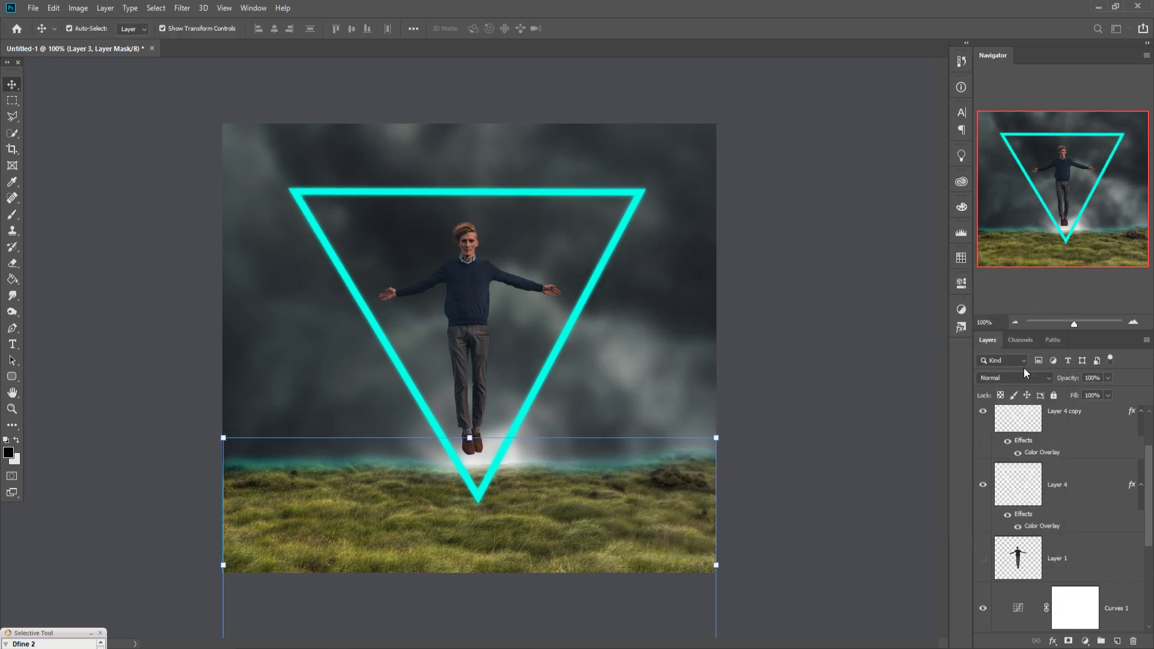
- Add a turquoise Outer Glow layer style to the triangle on Layer 4, with 64% opacity and 18 px size
left_click(1055, 498)
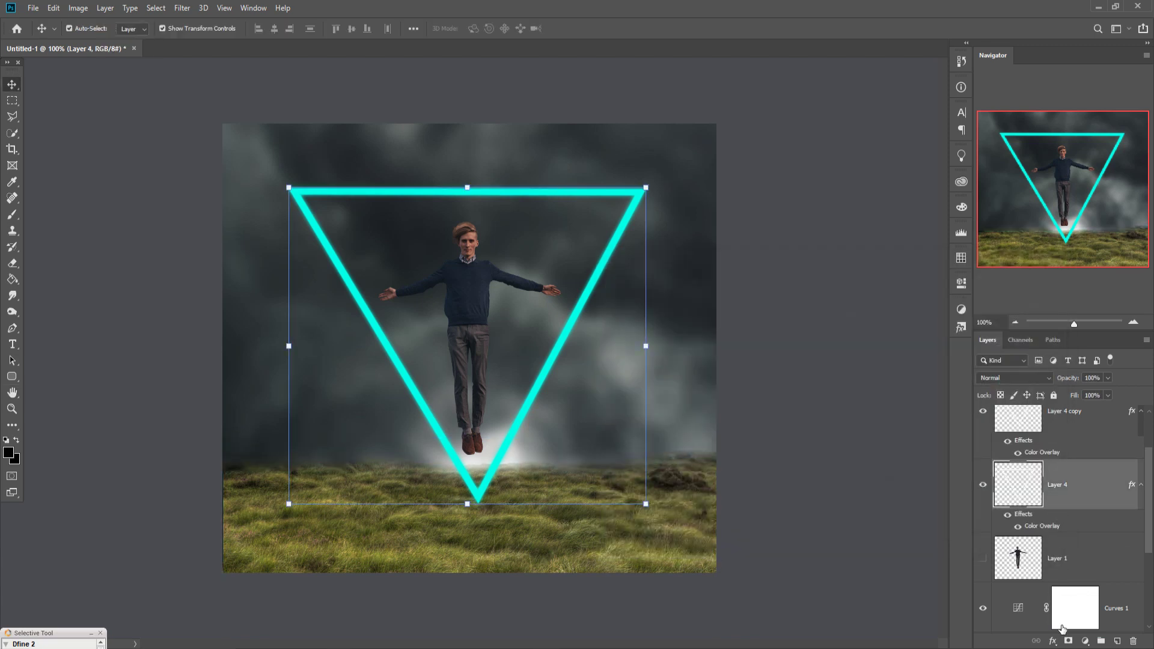
left_click(1053, 642)
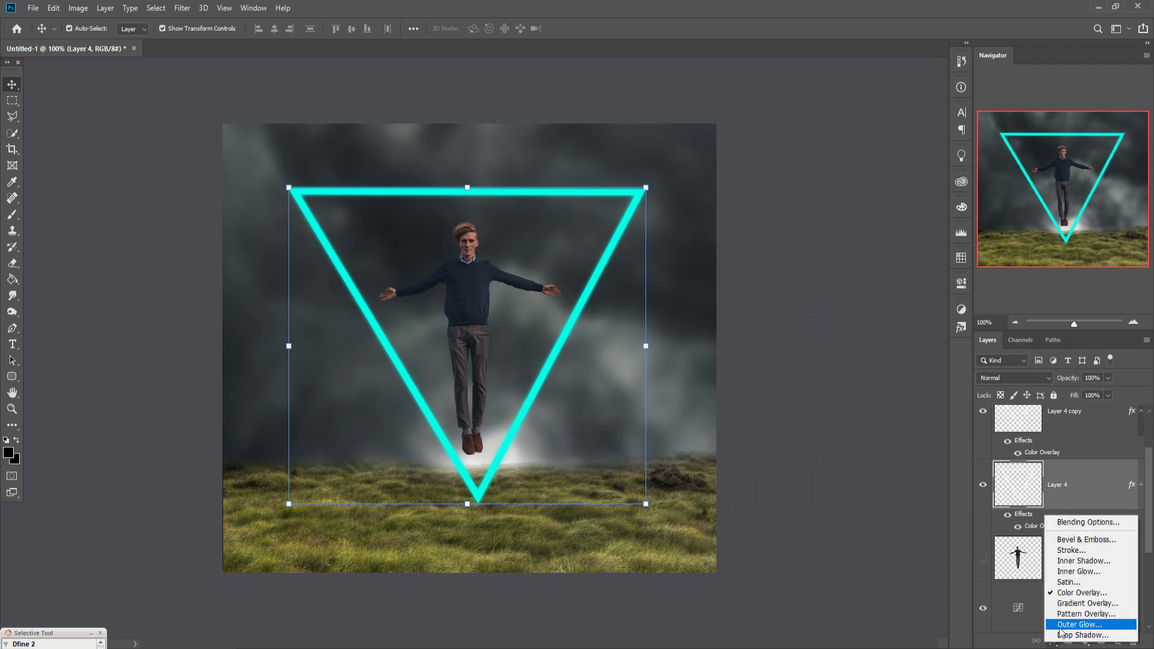
left_click(1073, 625)
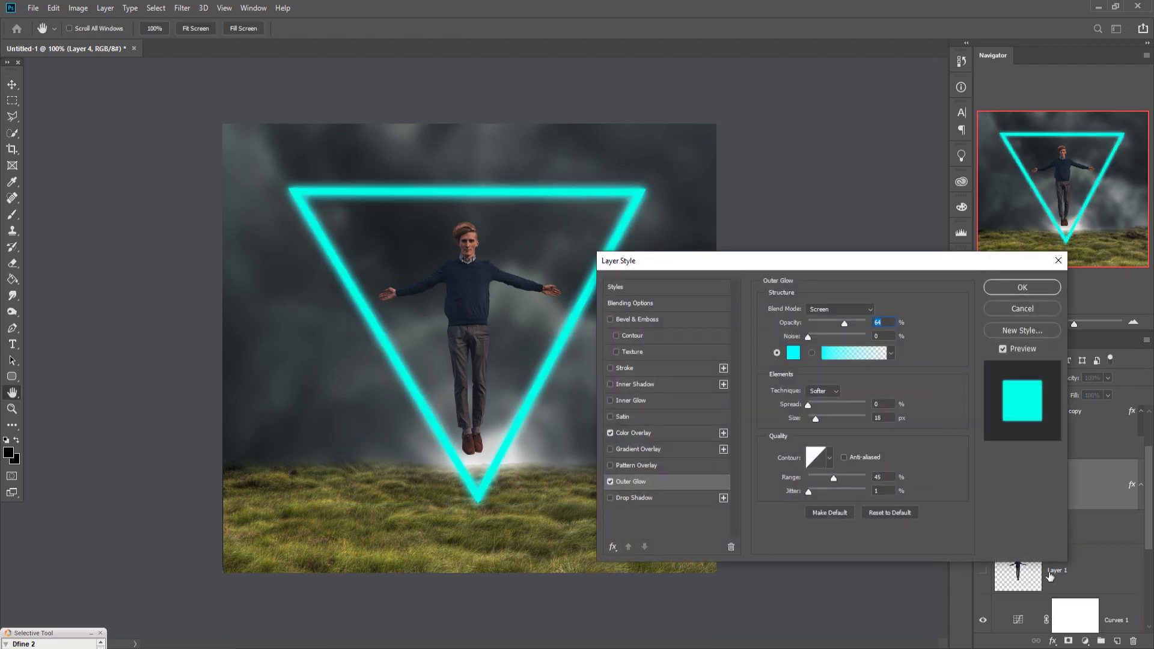
left_click(1023, 289)
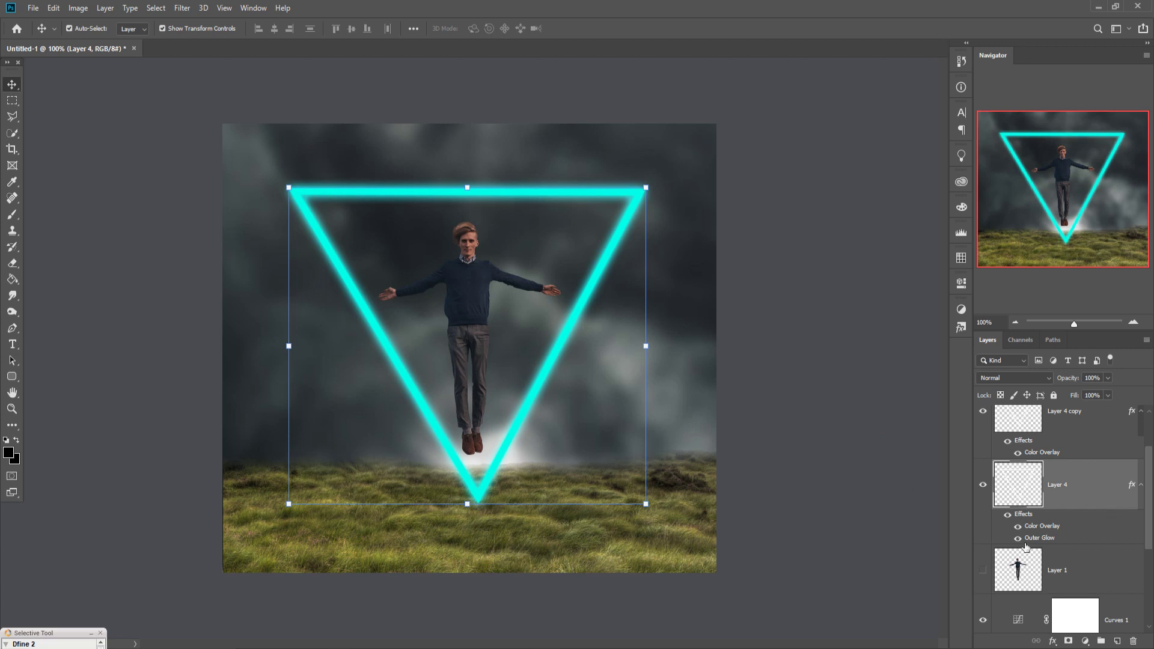
- Enlarge the blurred sky on Layer 2 proportionally to 118.68%, extending it downward from its upper edge
scroll(1093, 553, "down", 3)
left_click(1082, 562)
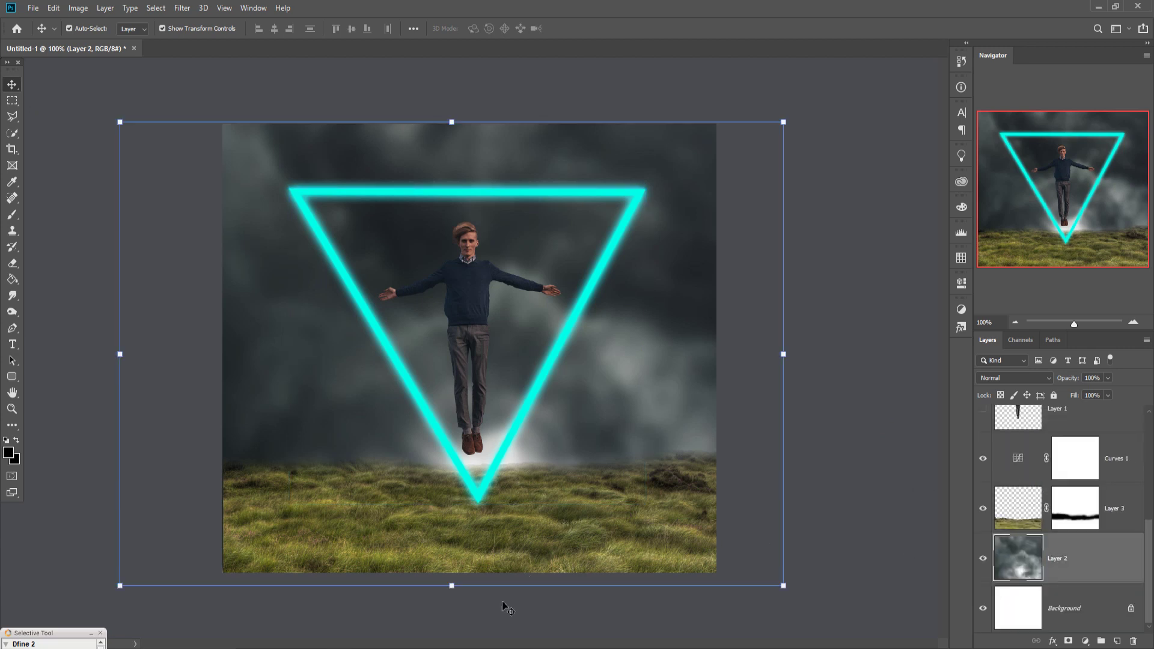
left_click_drag(451, 586, 451, 648)
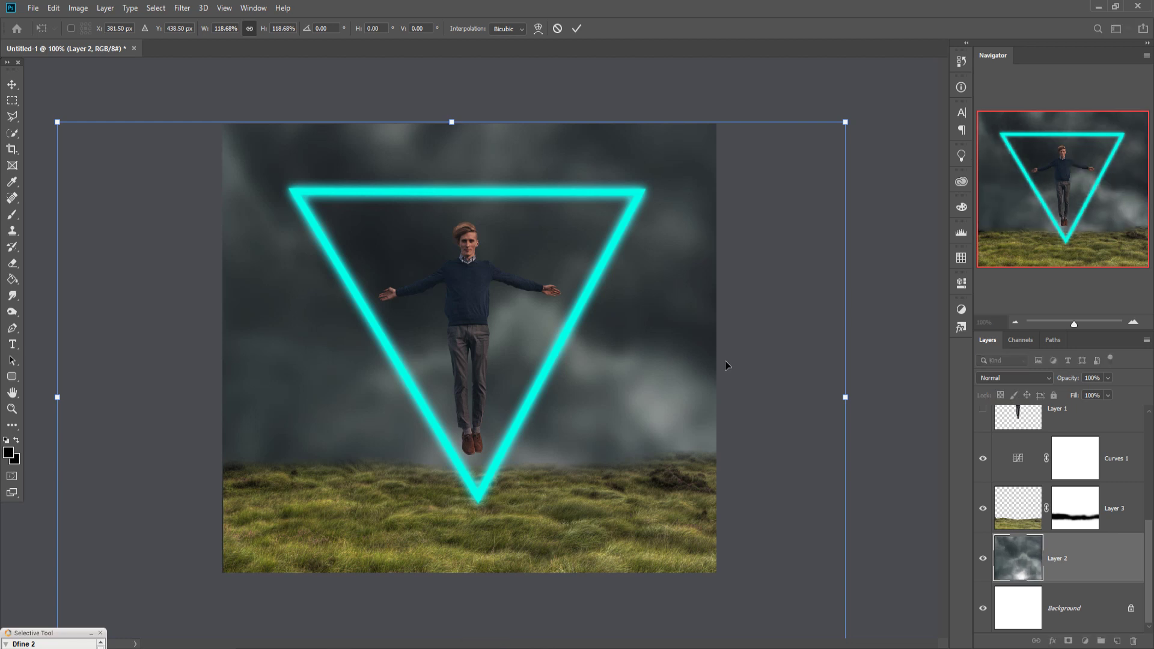
left_click(577, 30)
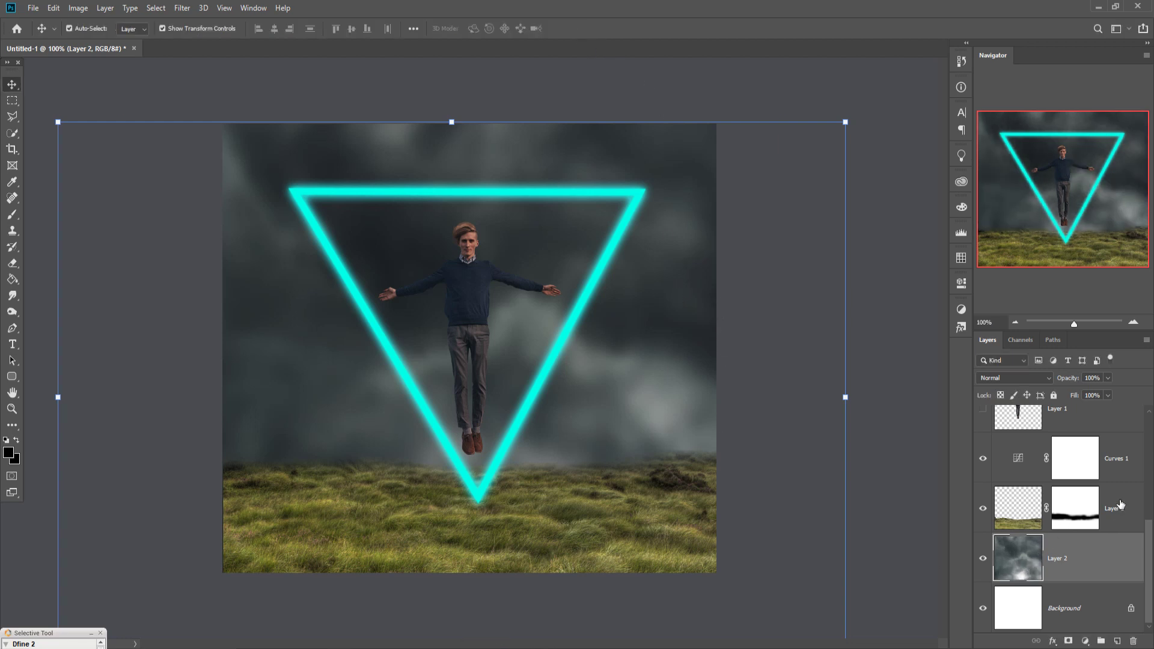
- Create a new layer above Curves 1 and set the brush's foreground colour to the triangle's turquoise, 02fee9
left_click(1098, 510)
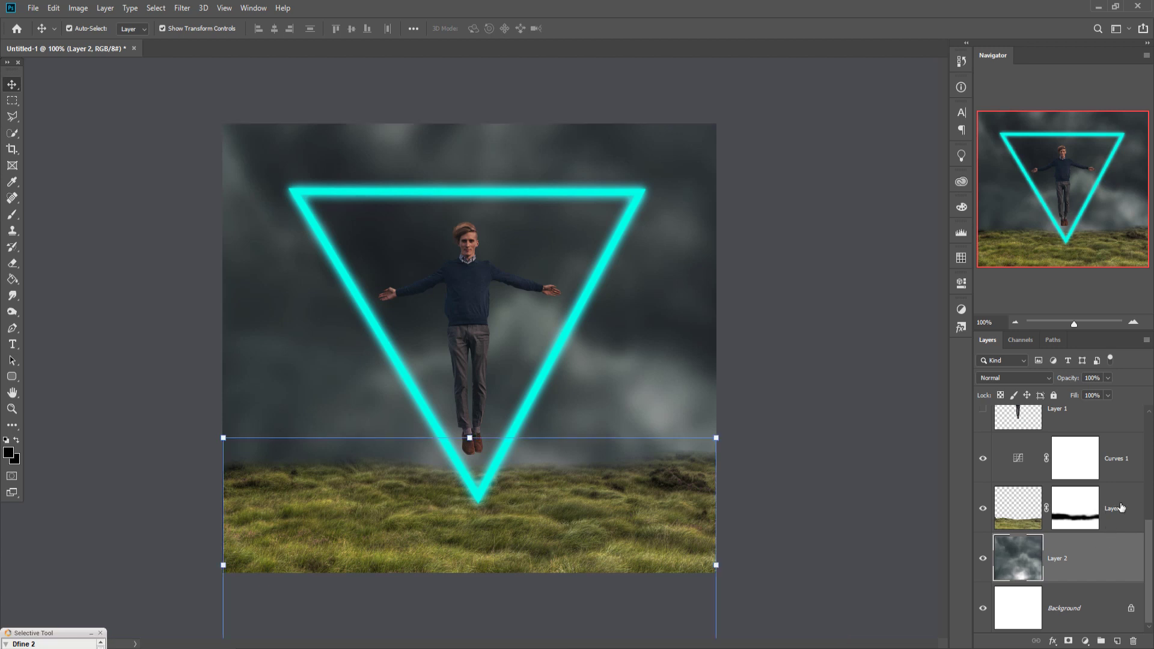
left_click(1125, 458)
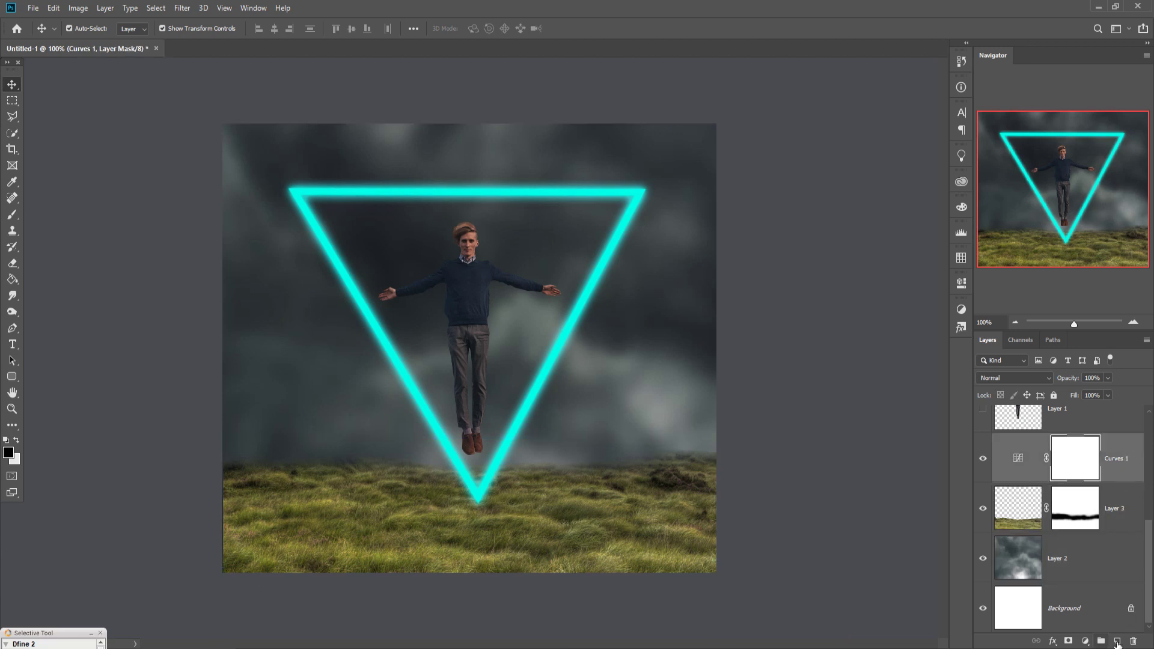
left_click(1117, 642)
left_click(12, 216)
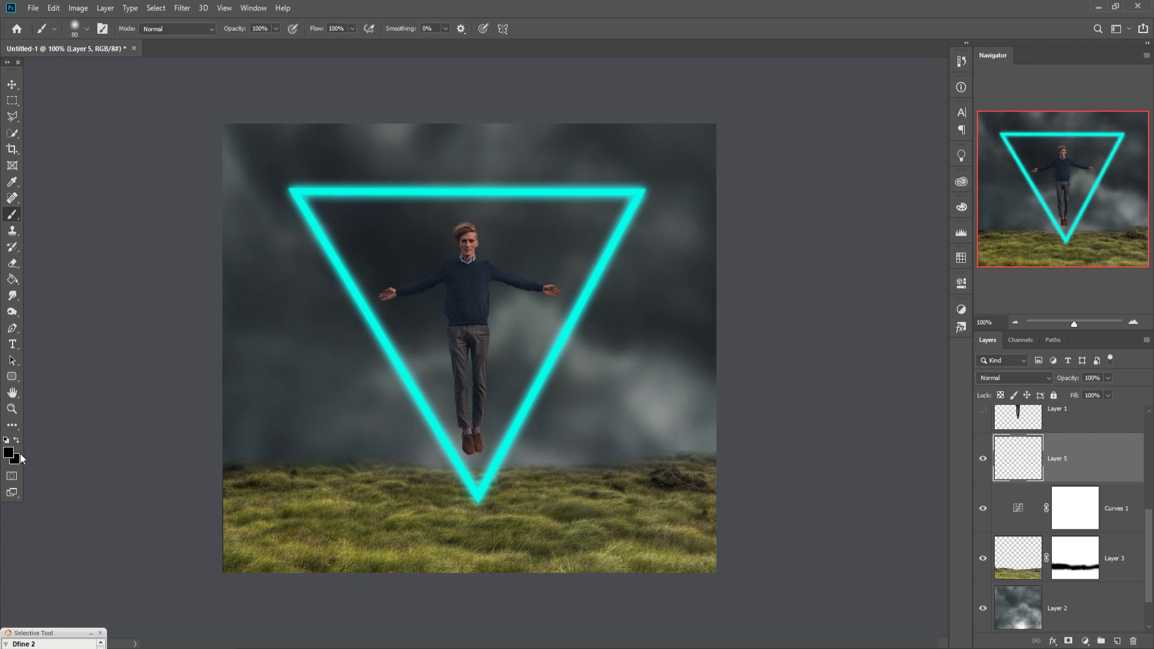
left_click(11, 459)
left_click(400, 369)
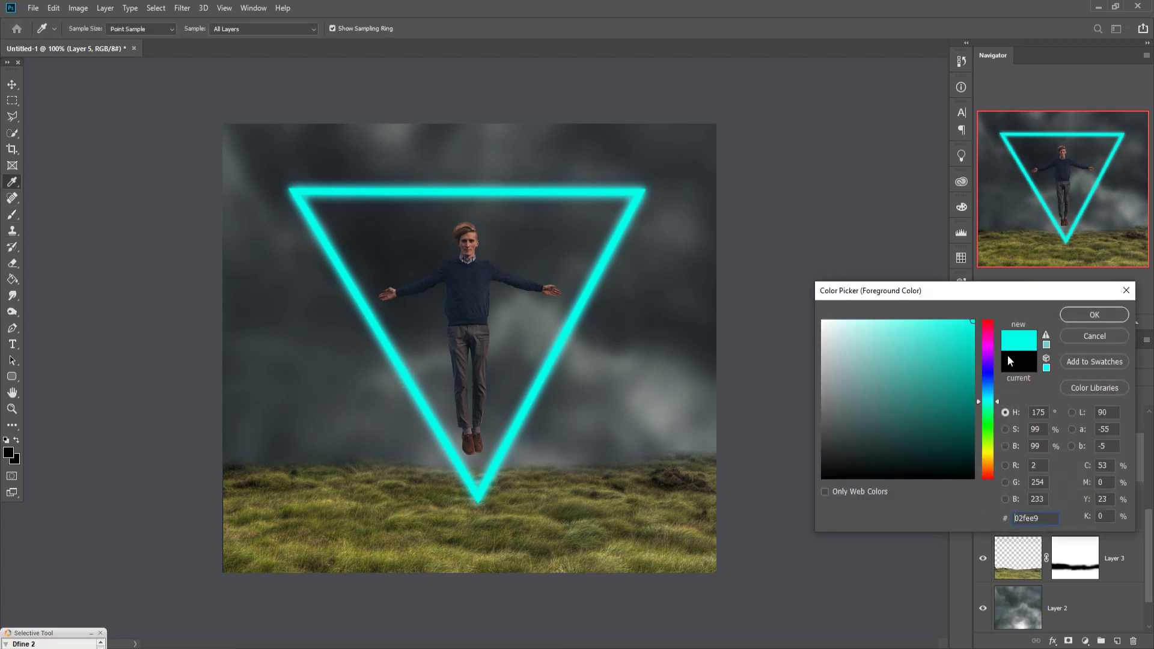
left_click(1097, 315)
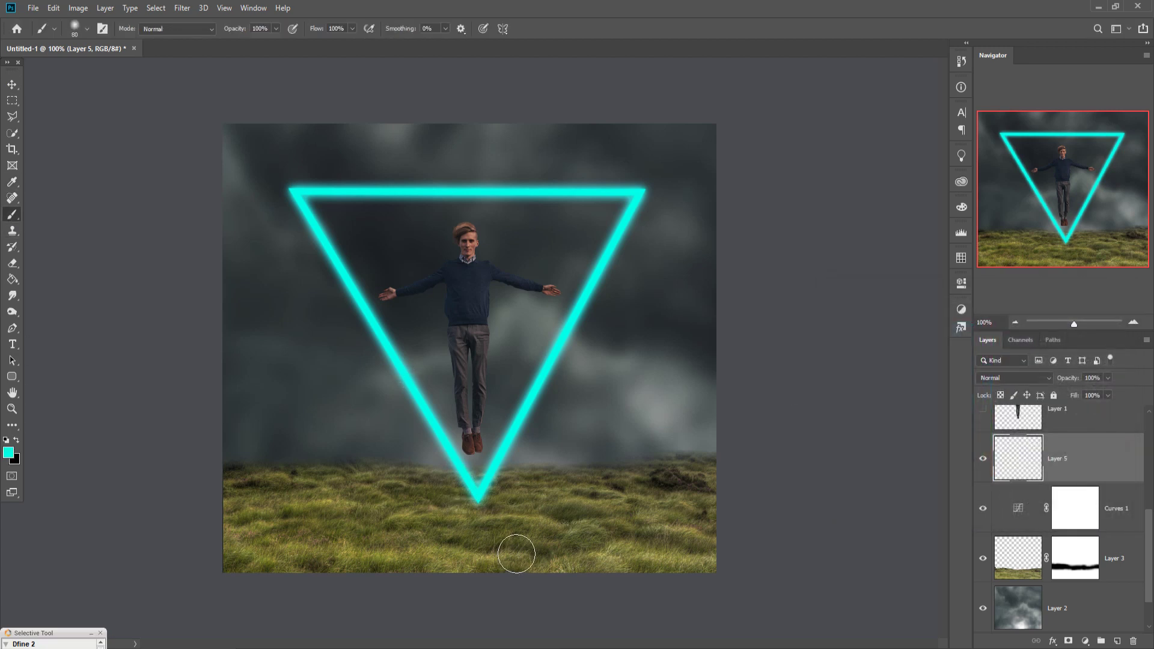
- Paint a single soft 150 px turquoise dab on Layer 5 at the triangle's lower tip
key("bracketright")
key("bracketright")
left_click(472, 514)
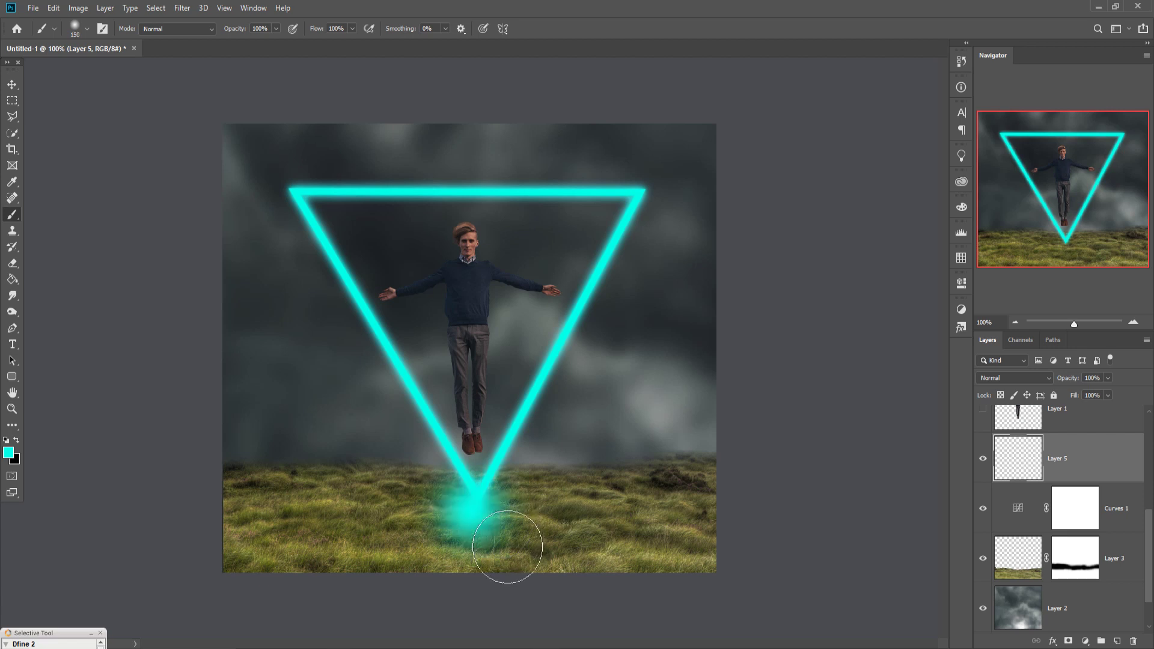
- Stretch the turquoise dab to 340.25% width and 53.60% height, centre it beneath the triangle's tip, and set its blend mode to Overlay
left_click(10, 86)
left_click_drag(550, 522, 894, 488)
left_click_drag(648, 442, 498, 520)
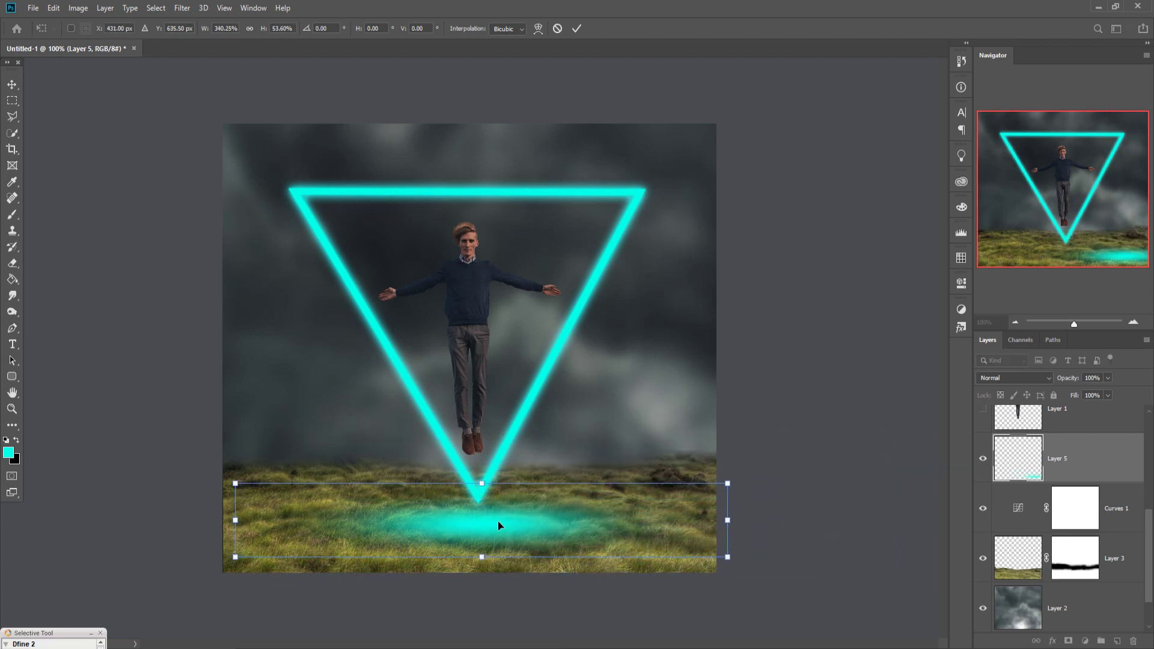
left_click(1038, 379)
left_click(1012, 488)
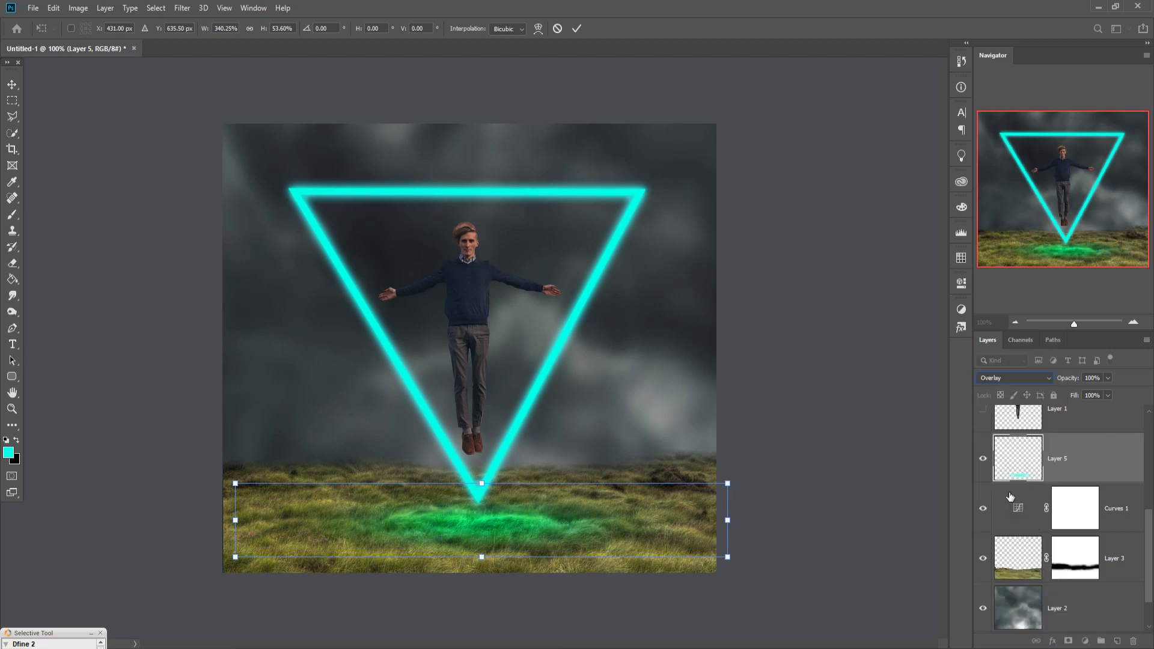
key("Return")
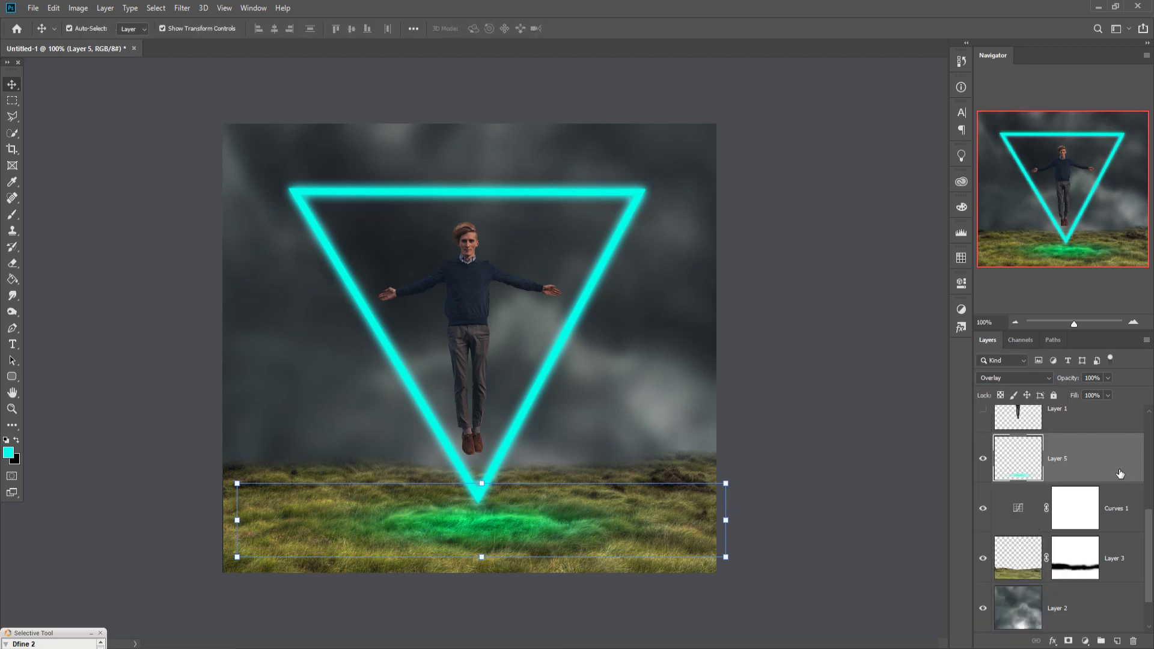
left_click(1115, 516)
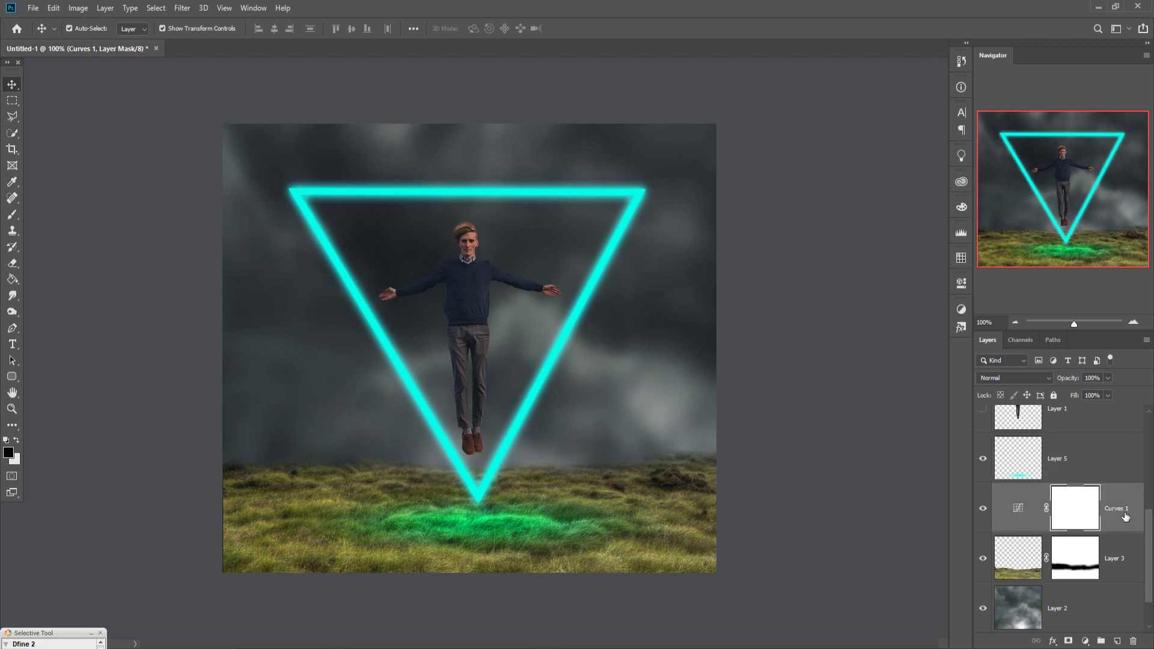
left_click(1085, 642)
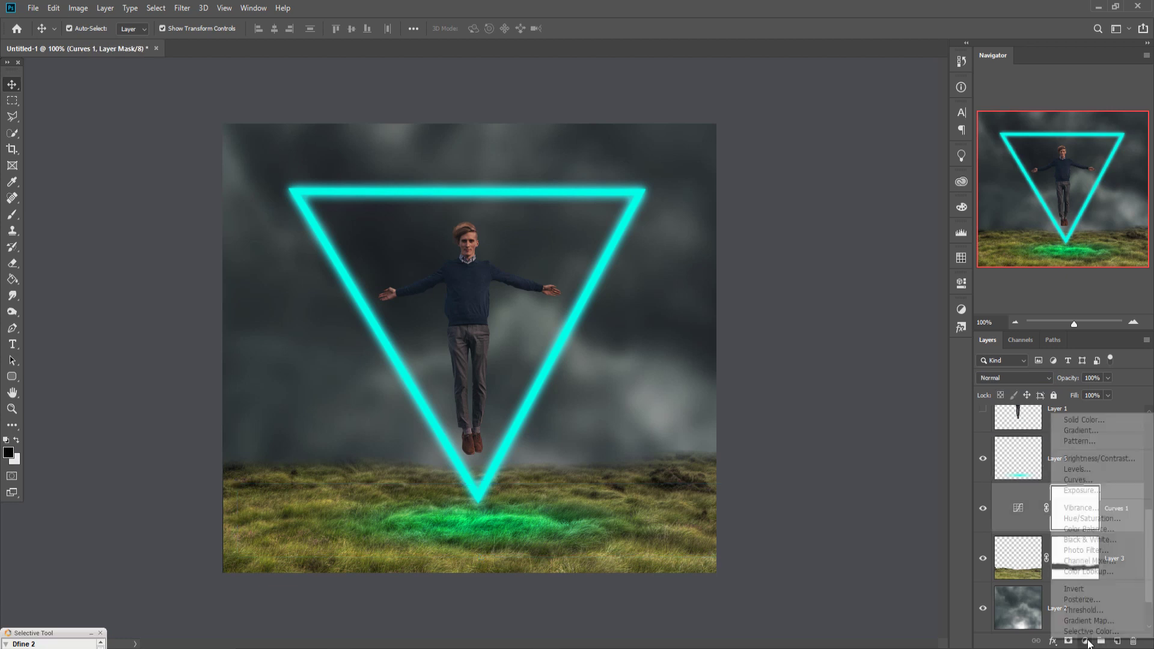
left_click(1092, 491)
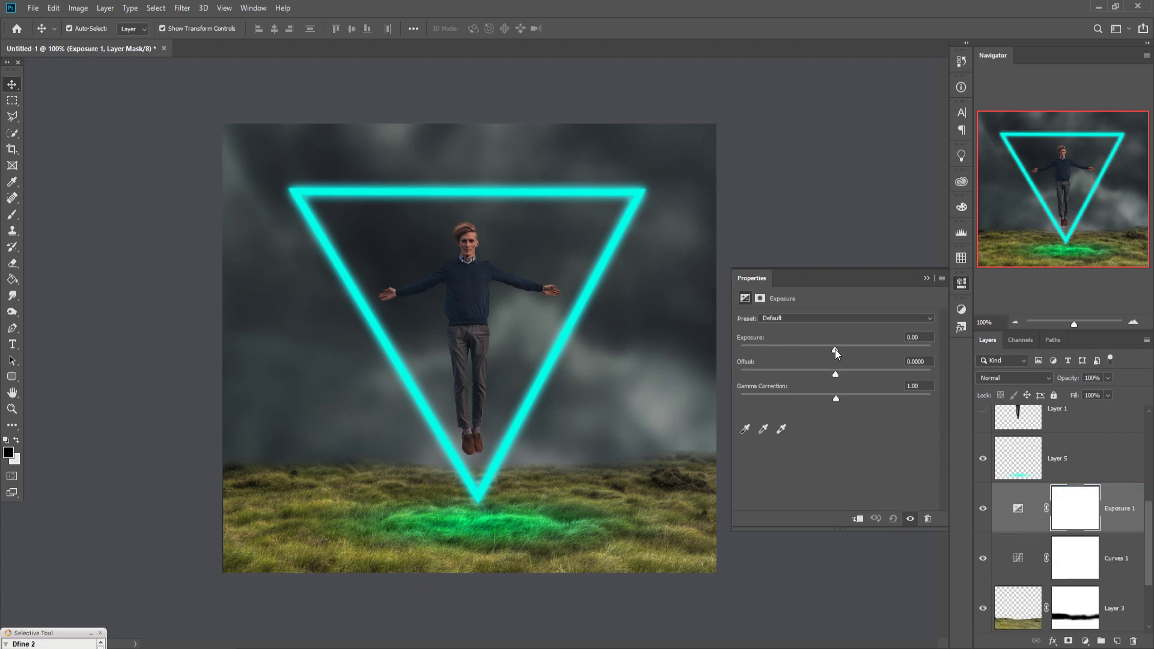
left_click_drag(836, 348, 834, 349)
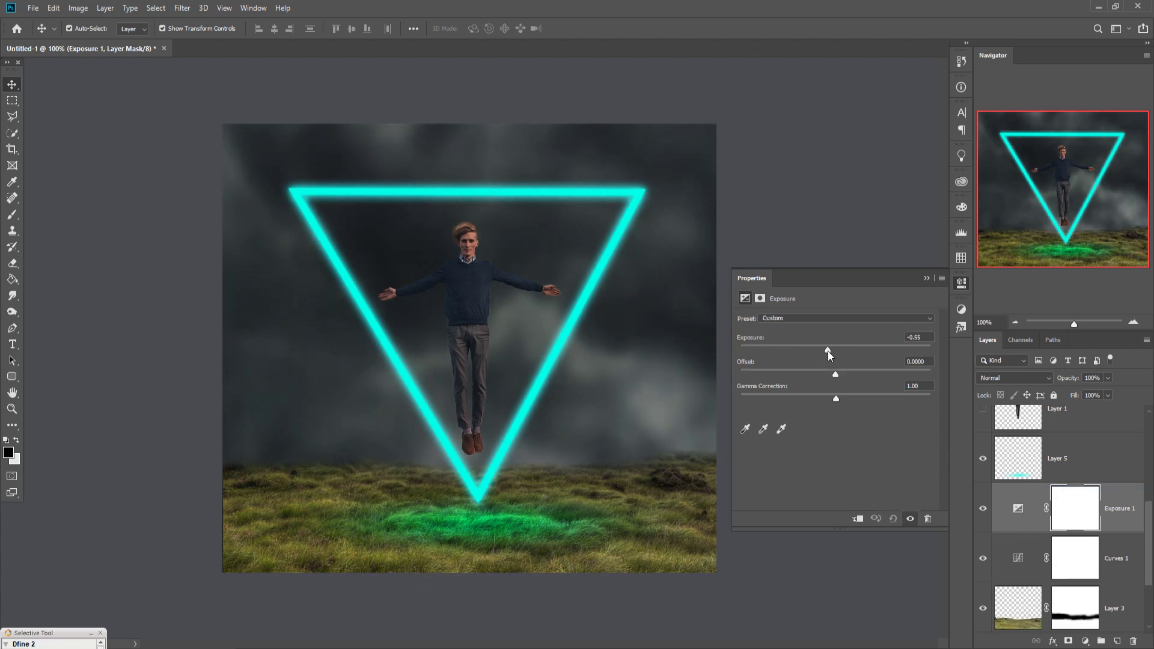
left_click_drag(824, 353, 833, 374)
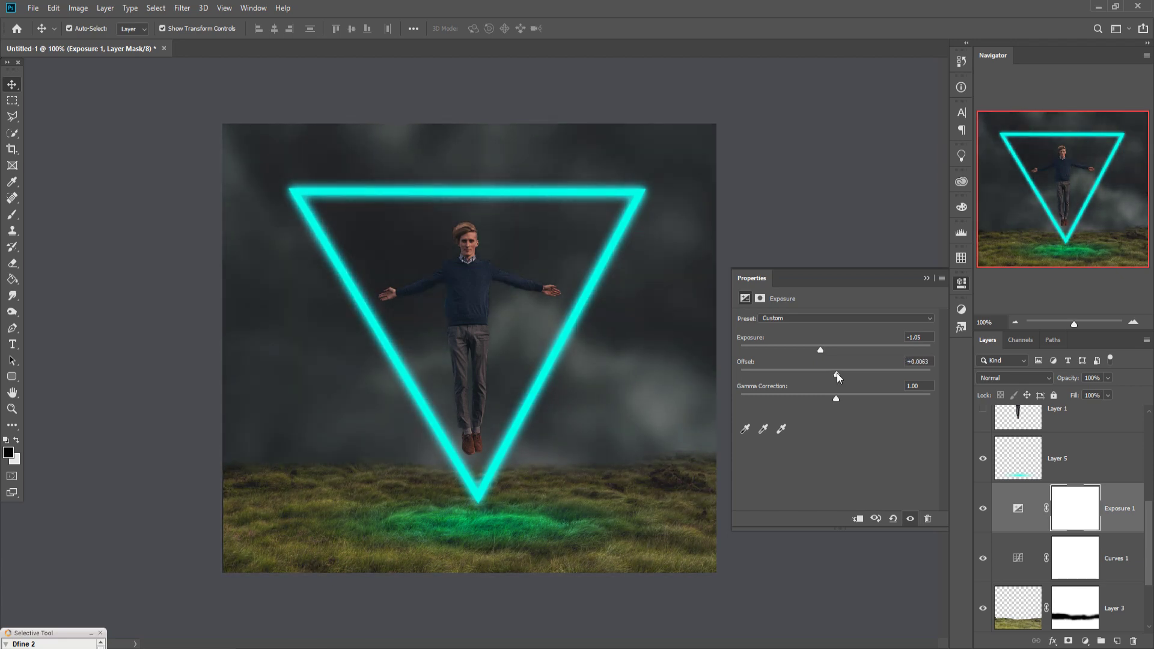
left_click(926, 278)
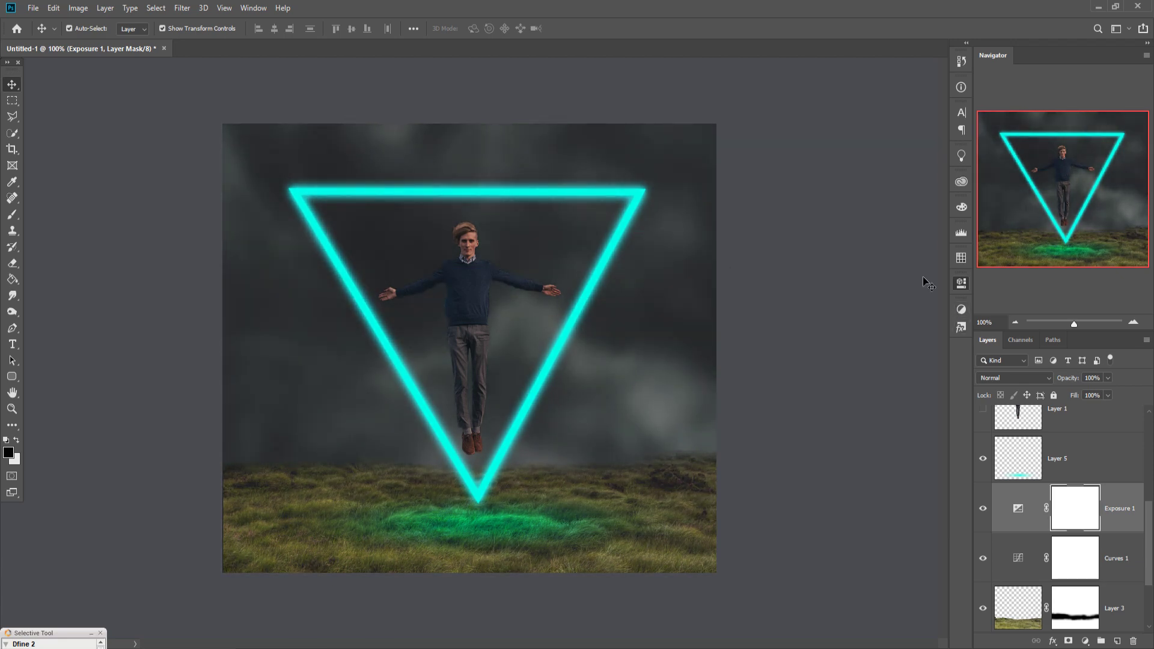
key("Delete")
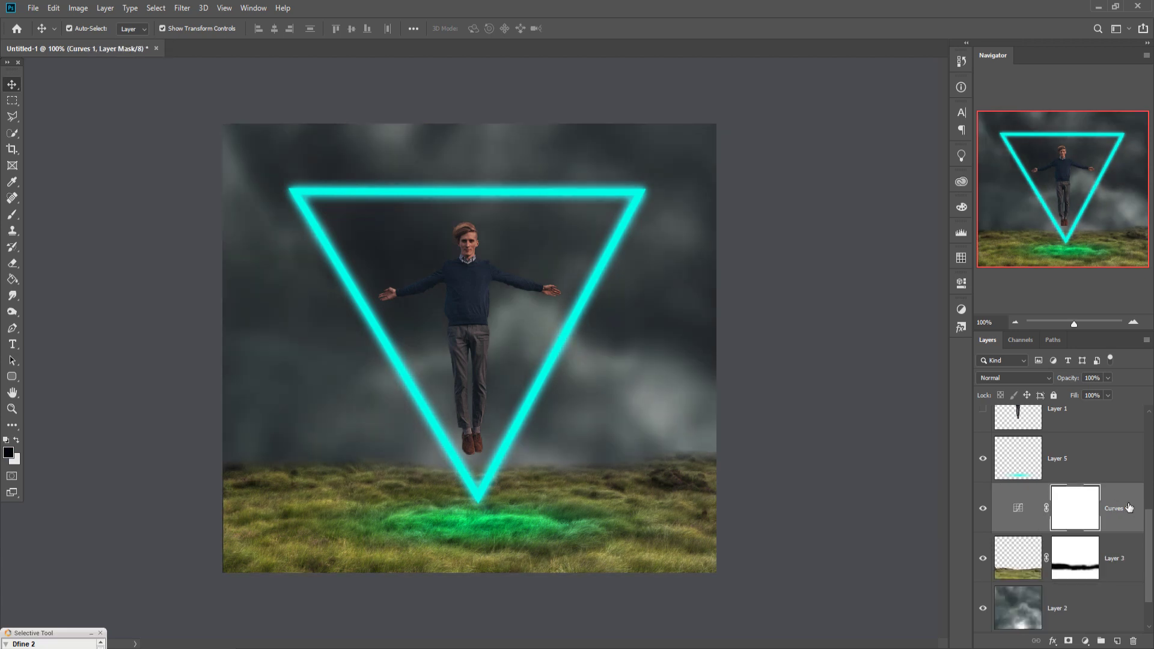
- Add a Levels adjustment layer above Curves 1 and raise its shadow input level slightly to deepen the background's dark tones
left_click(1129, 506)
left_click(1085, 640)
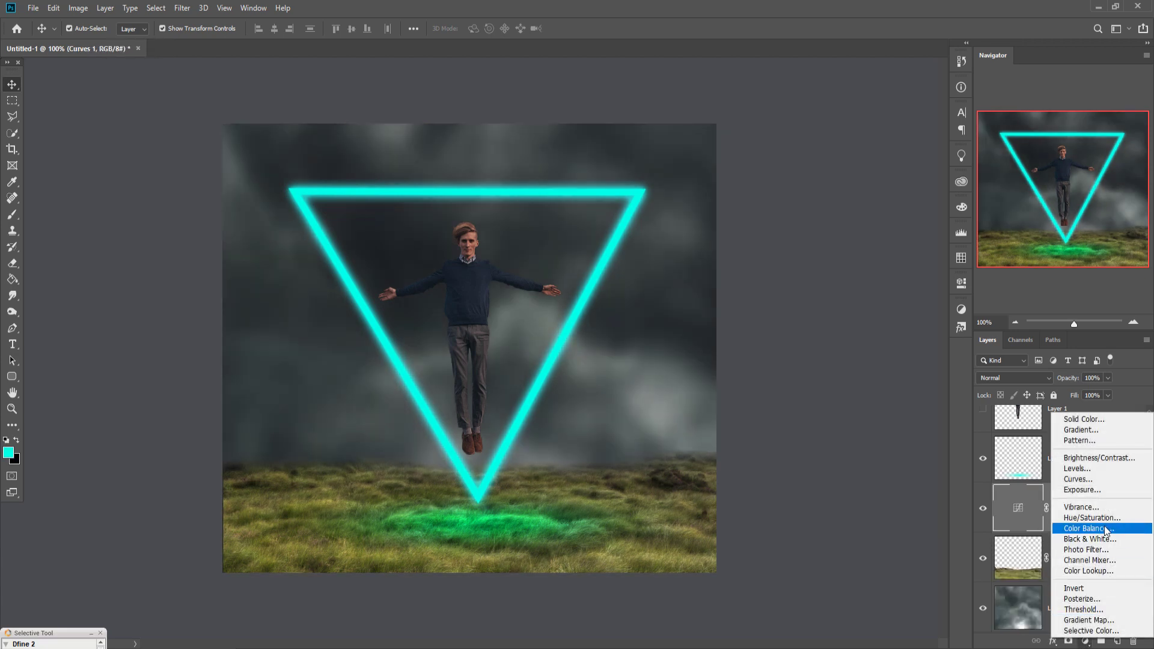
left_click(1082, 468)
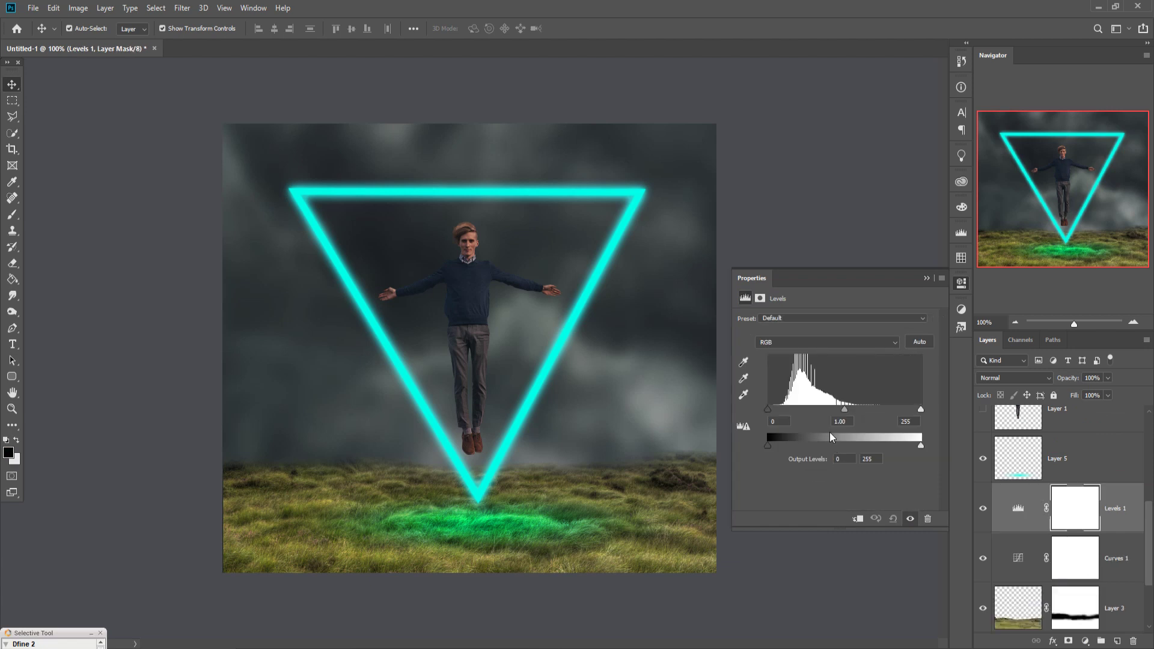
left_click_drag(768, 411, 778, 414)
left_click(927, 278)
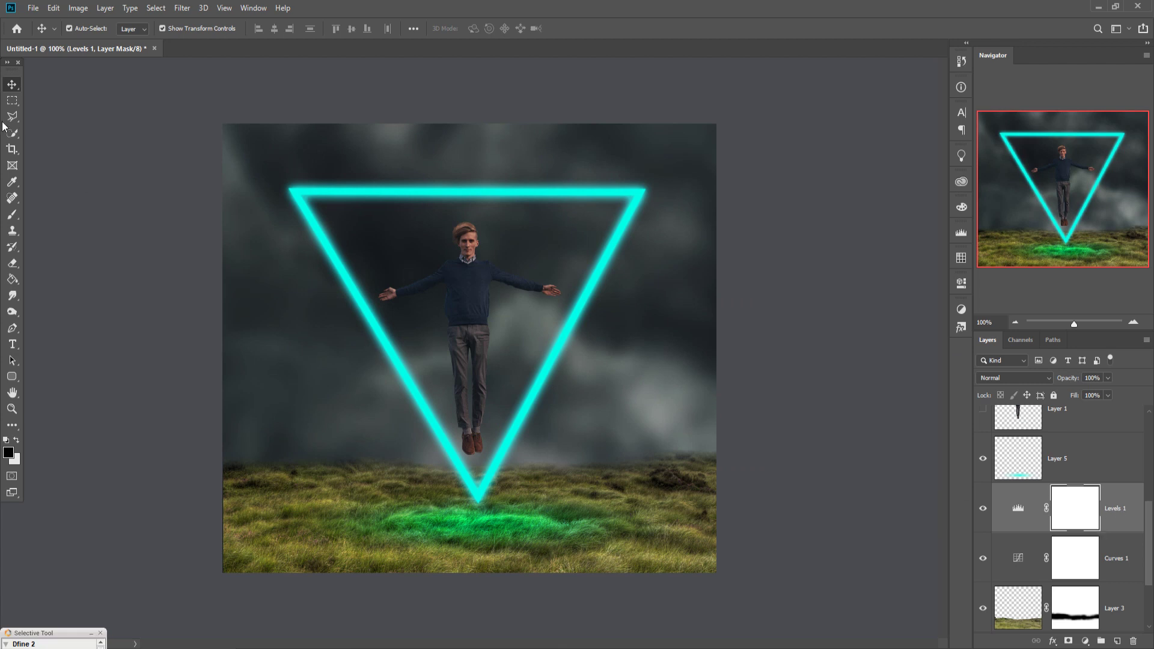
- Create a new layer above Layer 1 copy and reduce the soft brush to 60 px
left_click(1045, 412)
scroll(1069, 428, "up", 4)
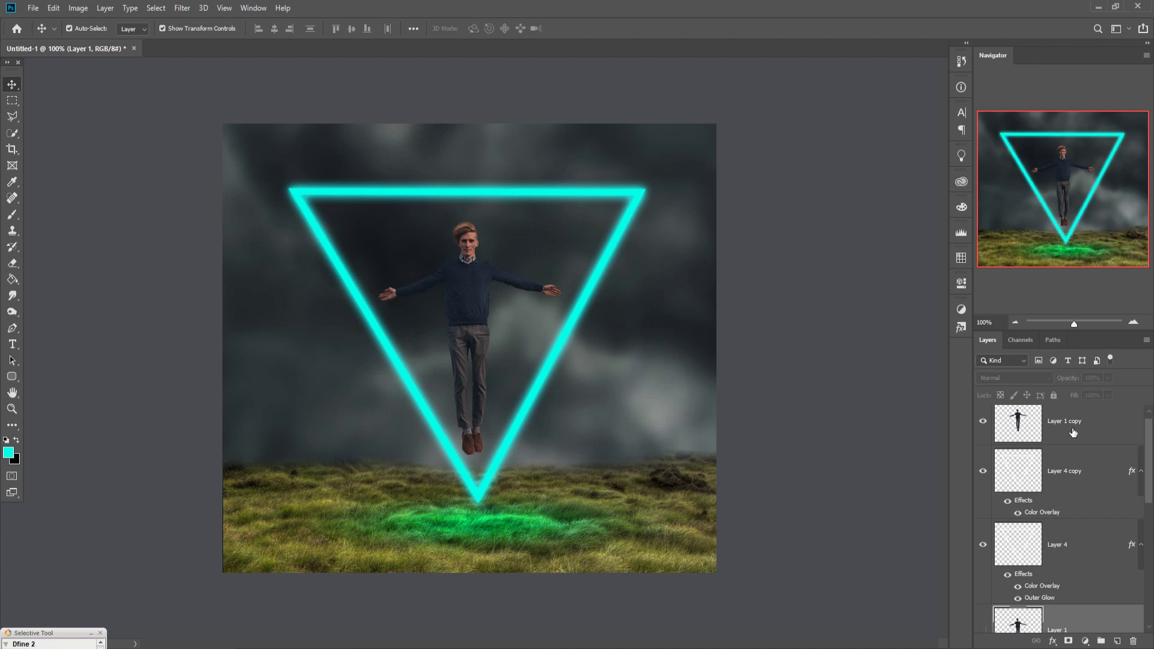
left_click(1073, 433)
left_click(1118, 642)
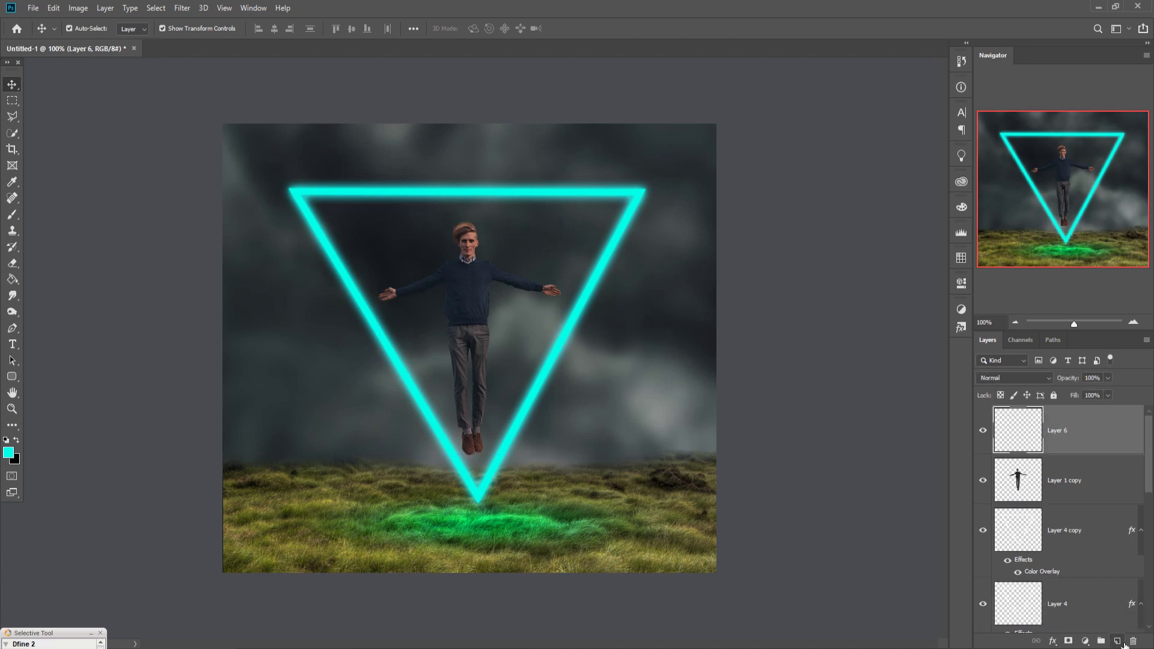
left_click(12, 215)
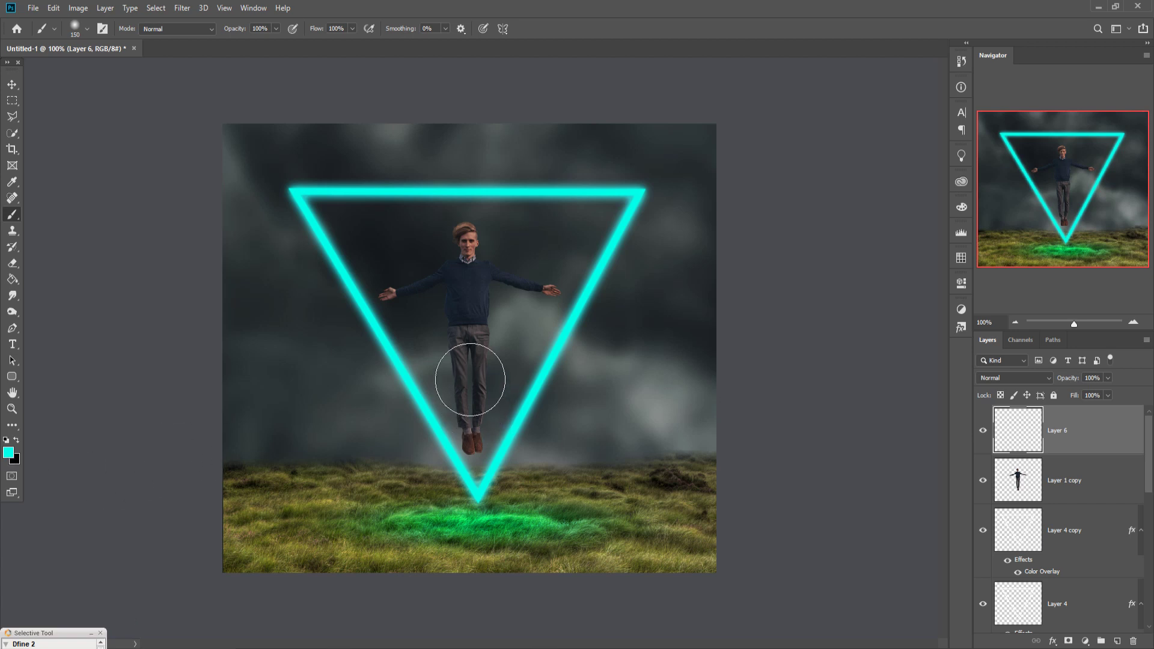
key("bracketleft")
key("bracketleft")
key("bracketleft")
key("bracketleft")
key("bracketleft")
key("bracketleft")
- Clip Layer 6 to Layer 1 copy and set its blend mode to Overlay
right_click(1074, 426)
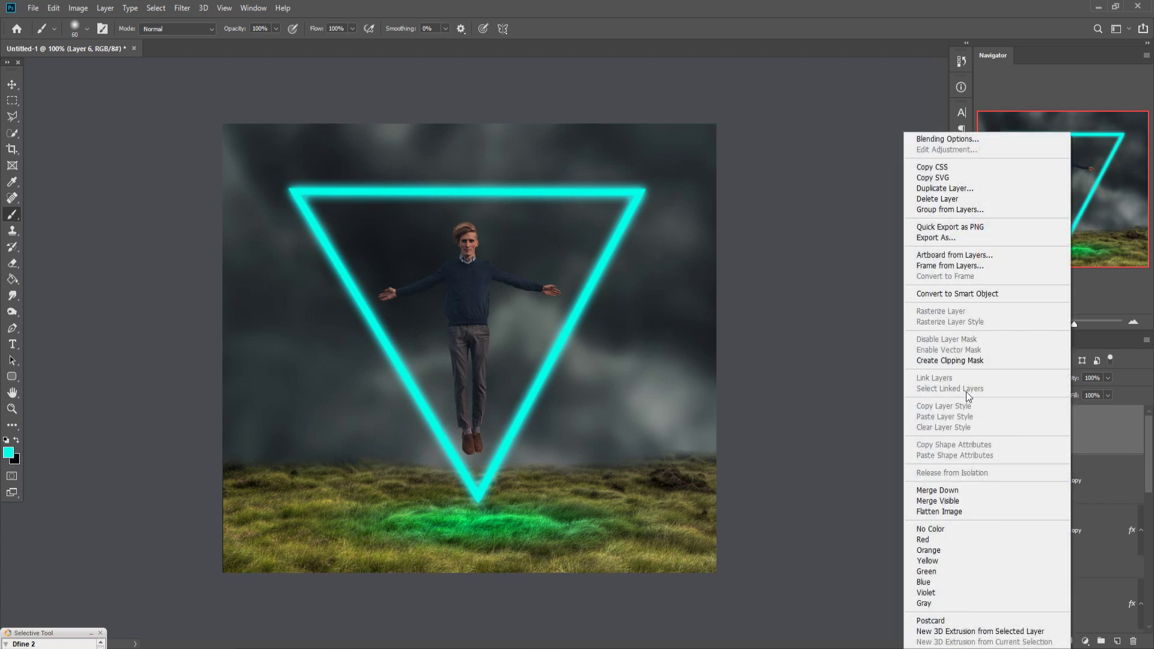
left_click(950, 360)
left_click(1037, 377)
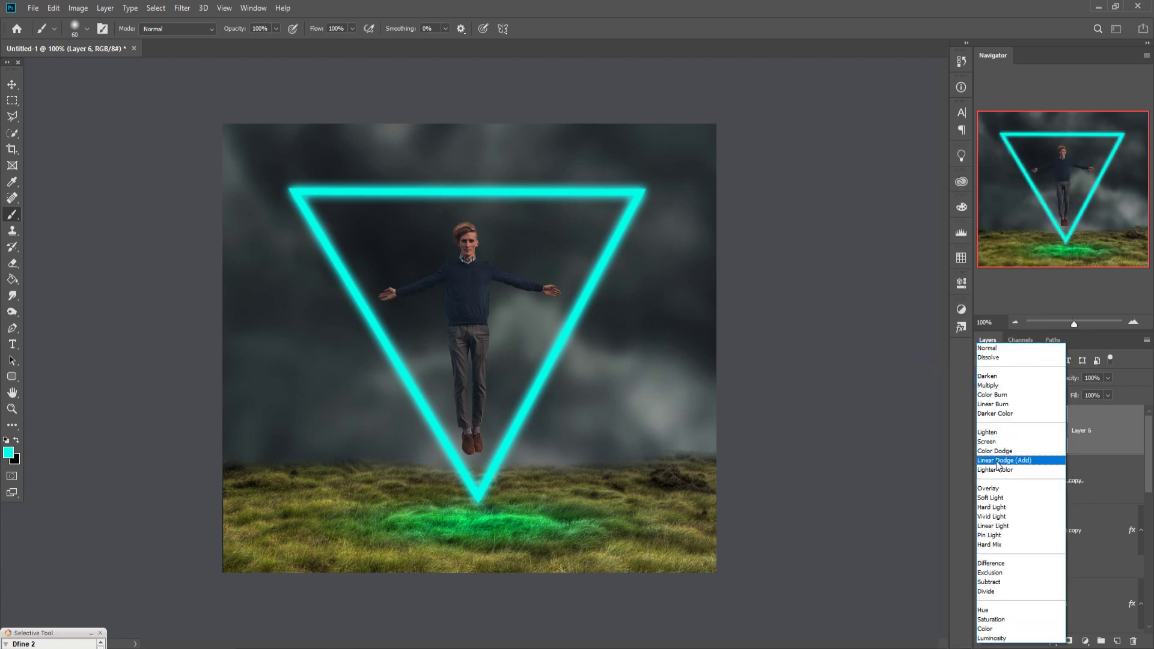
left_click(998, 488)
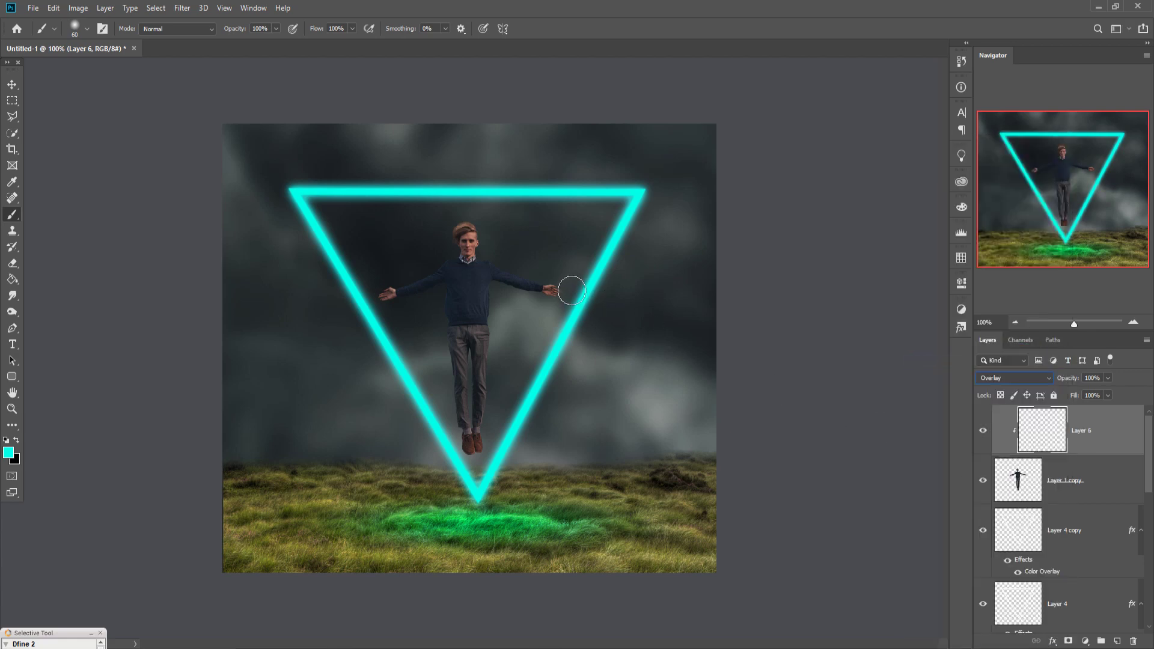
- Paint turquoise light with a 35 px soft brush down the right-hand edge of the man's sweater and trousers on Layer 6
key("ctrl+plus")
key("ctrl+plus")
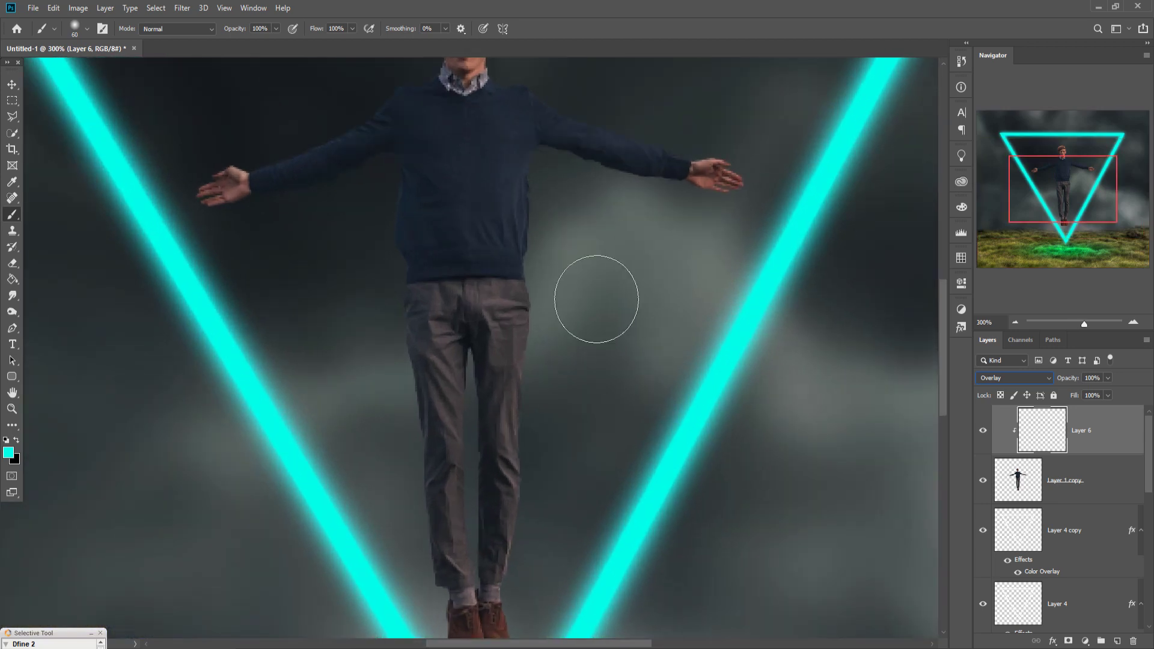
left_click_drag(595, 289, 555, 395)
key("bracketleft")
key("bracketleft")
key("bracketleft")
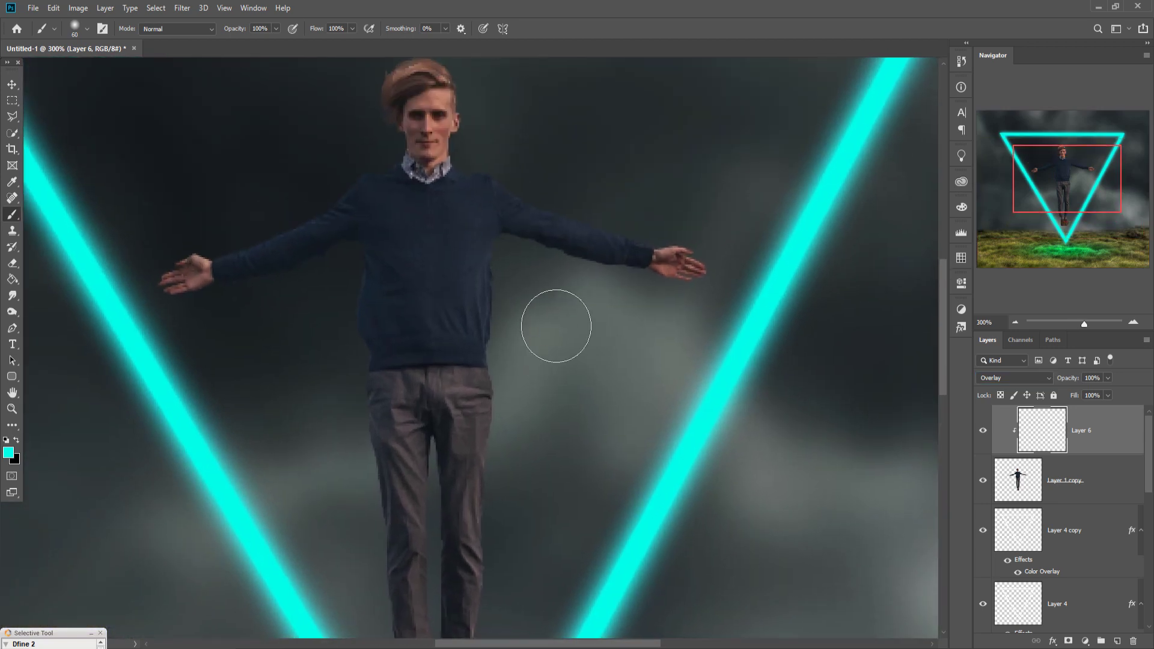
key("bracketright")
mouse_move(511, 253)
left_mouse_down()
mouse_move(523, 277)
mouse_move(521, 612)
left_mouse_up()
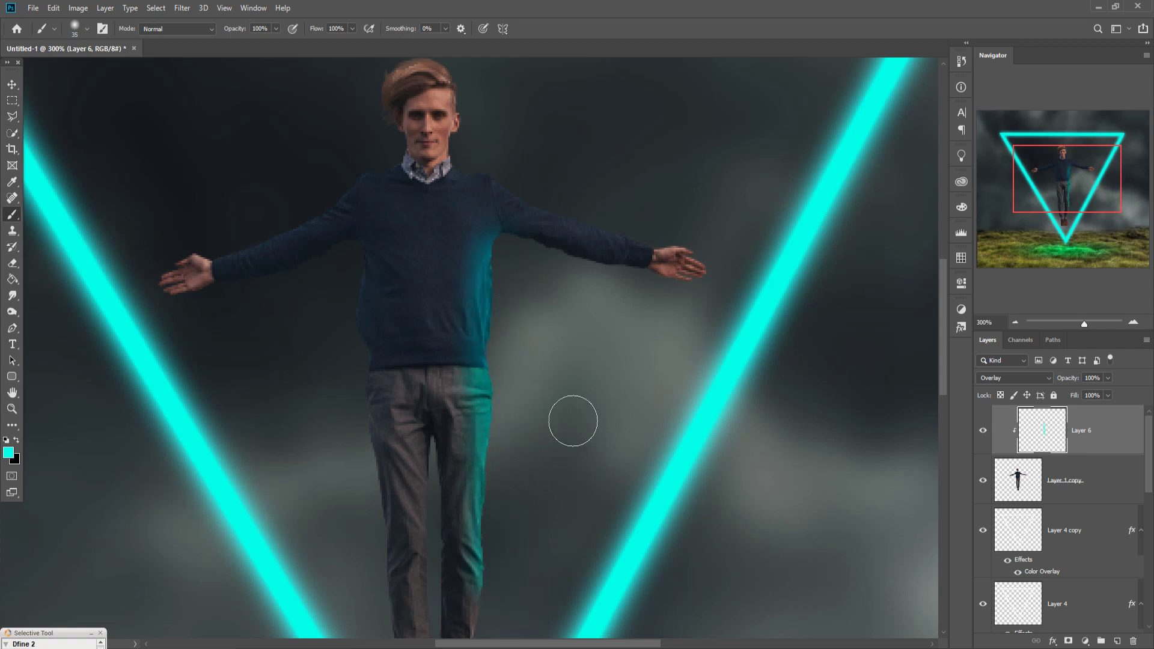
- Paint turquoise light over both of the man's arms and hands, his shoulders, hair and the edges of his face
mouse_move(564, 279)
left_mouse_down()
mouse_move(657, 315)
mouse_move(731, 319)
left_mouse_up()
mouse_move(748, 257)
left_mouse_down()
mouse_move(730, 264)
mouse_move(575, 219)
mouse_move(512, 180)
mouse_move(493, 184)
mouse_move(488, 105)
mouse_move(595, 229)
left_mouse_up()
mouse_move(544, 150)
left_mouse_down()
mouse_move(503, 148)
mouse_move(475, 183)
left_mouse_up()
mouse_move(480, 232)
left_mouse_down()
mouse_move(492, 244)
mouse_move(378, 324)
mouse_move(250, 366)
left_mouse_up()
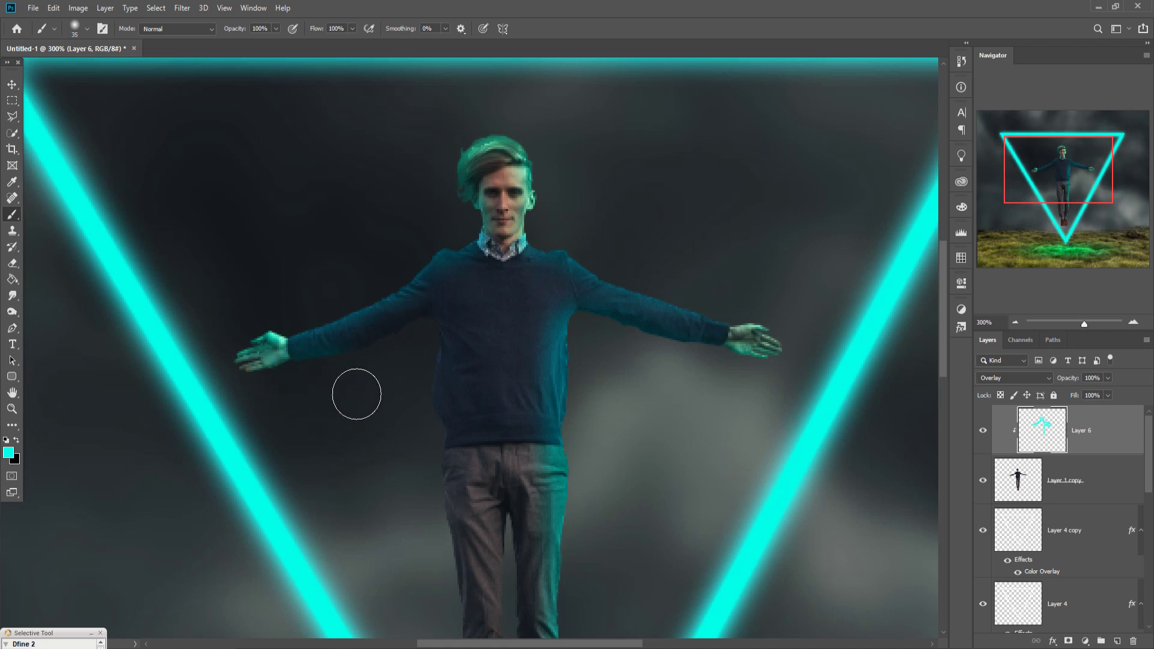
- Paint turquoise light with a 30 px brush along the left-hand edge of the sweater and hip, reinforcing both sides of the torso
key("bracketleft")
mouse_move(456, 362)
left_mouse_down()
mouse_move(458, 545)
mouse_move(472, 547)
mouse_move(456, 481)
mouse_move(454, 337)
left_mouse_up()
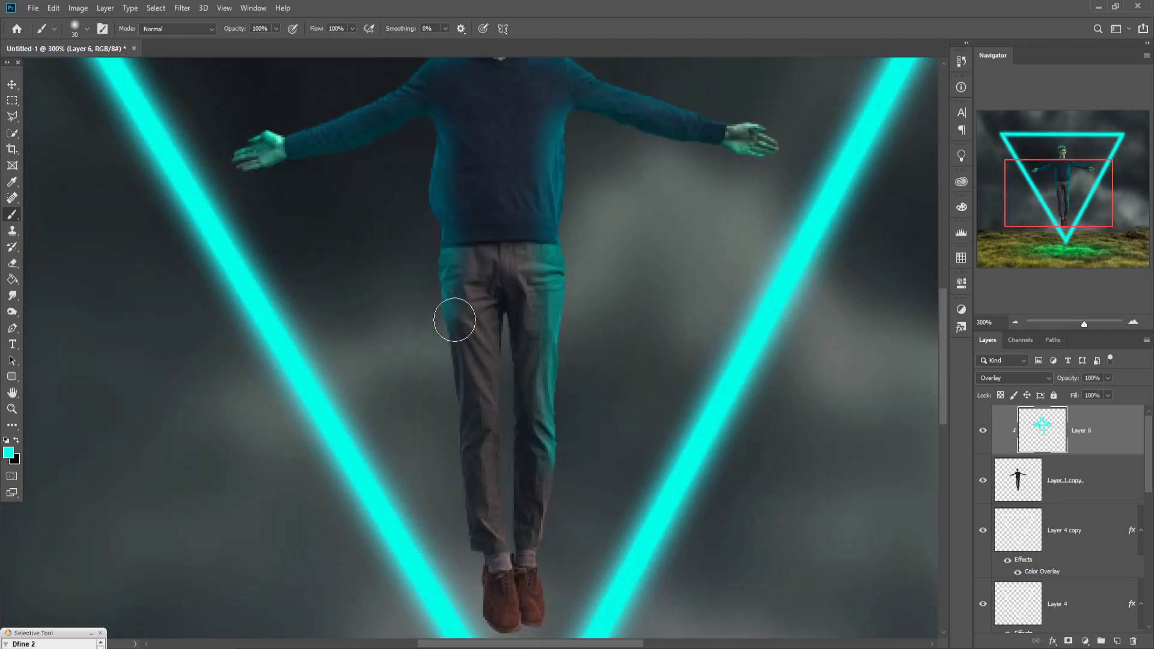
mouse_move(458, 144)
left_mouse_down()
mouse_move(464, 119)
mouse_move(449, 146)
left_mouse_up()
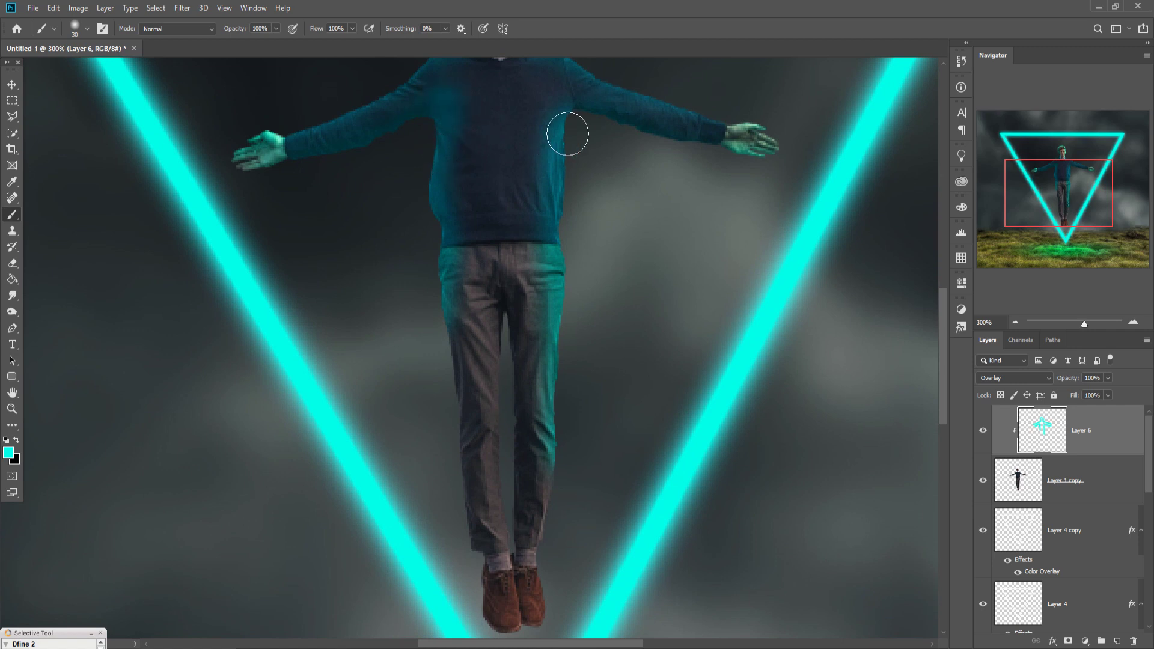
left_click_drag(569, 129, 588, 128)
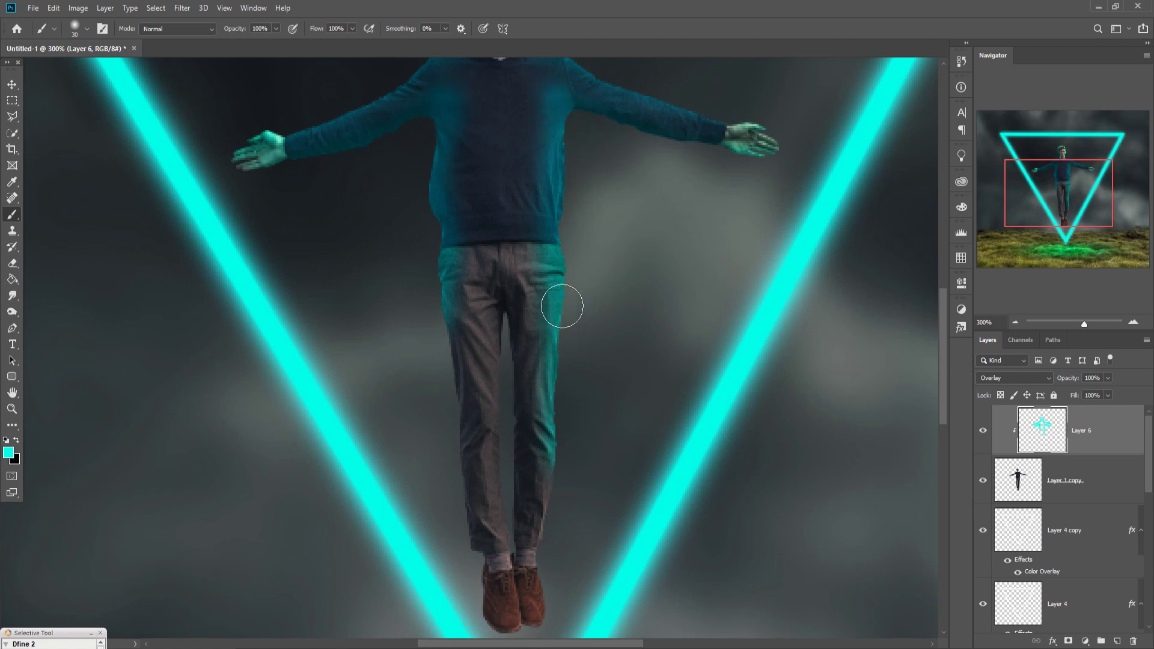
left_click_drag(454, 195, 465, 279)
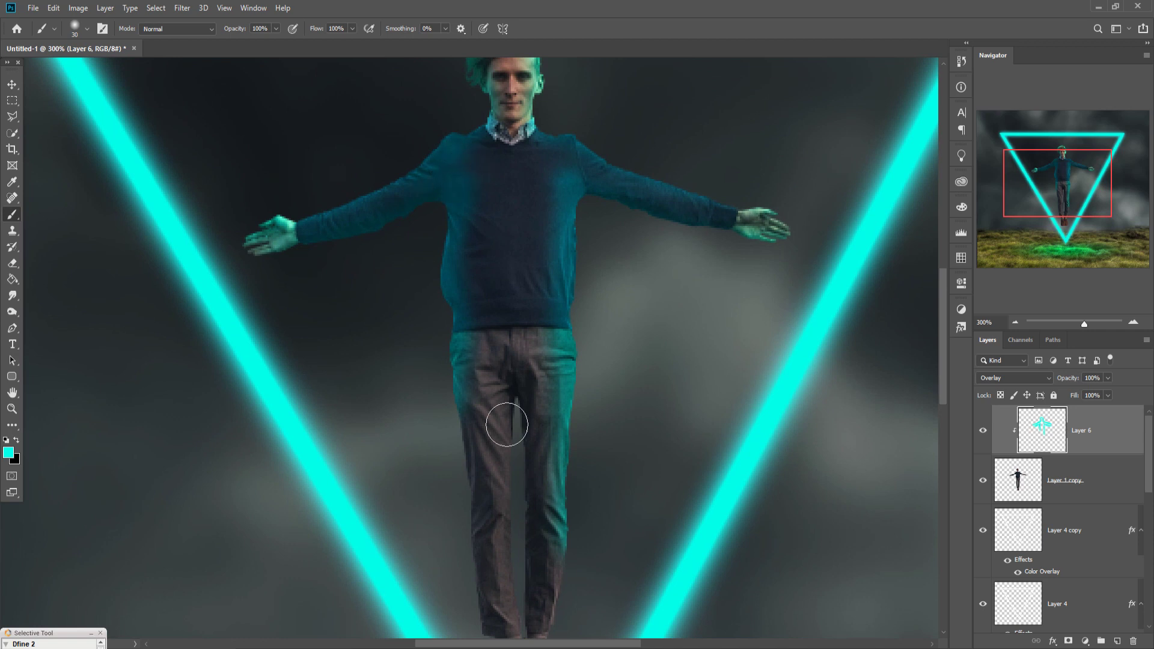
- Extend the turquoise rim light down the outer edges of both trouser legs and over the shoes
left_click_drag(604, 164, 630, 173)
left_click_drag(477, 401, 487, 627)
mouse_move(485, 587)
left_mouse_down()
mouse_move(487, 336)
mouse_move(510, 480)
mouse_move(549, 492)
mouse_move(577, 462)
mouse_move(587, 360)
mouse_move(575, 420)
left_mouse_up()
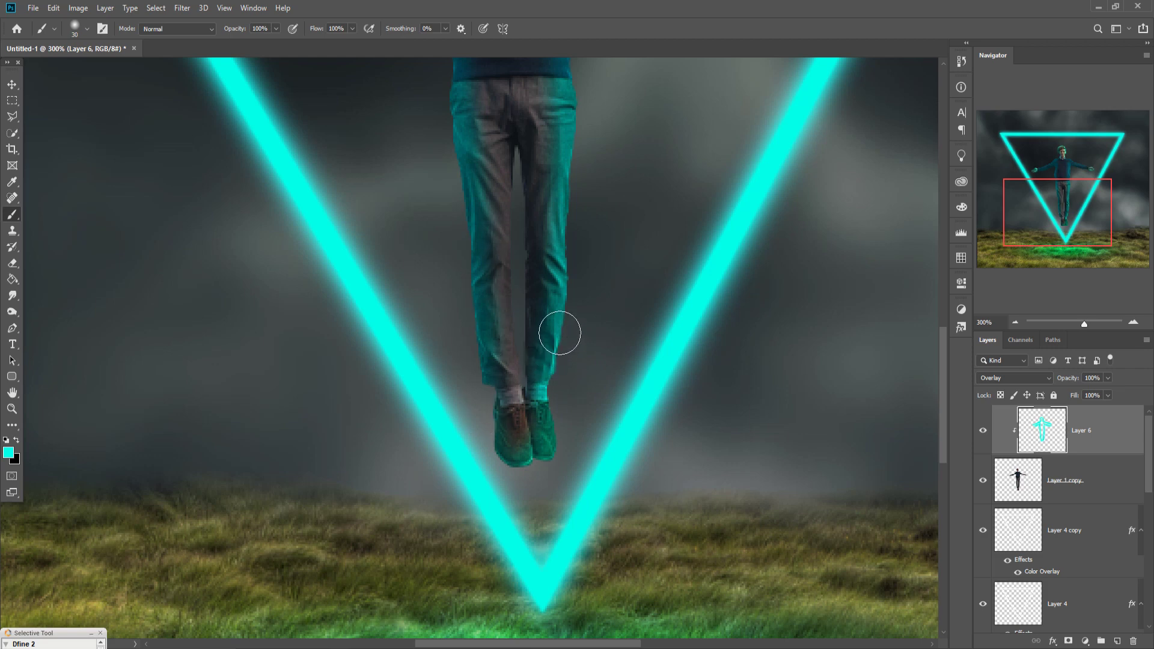
scroll(559, 333, "down", 5)
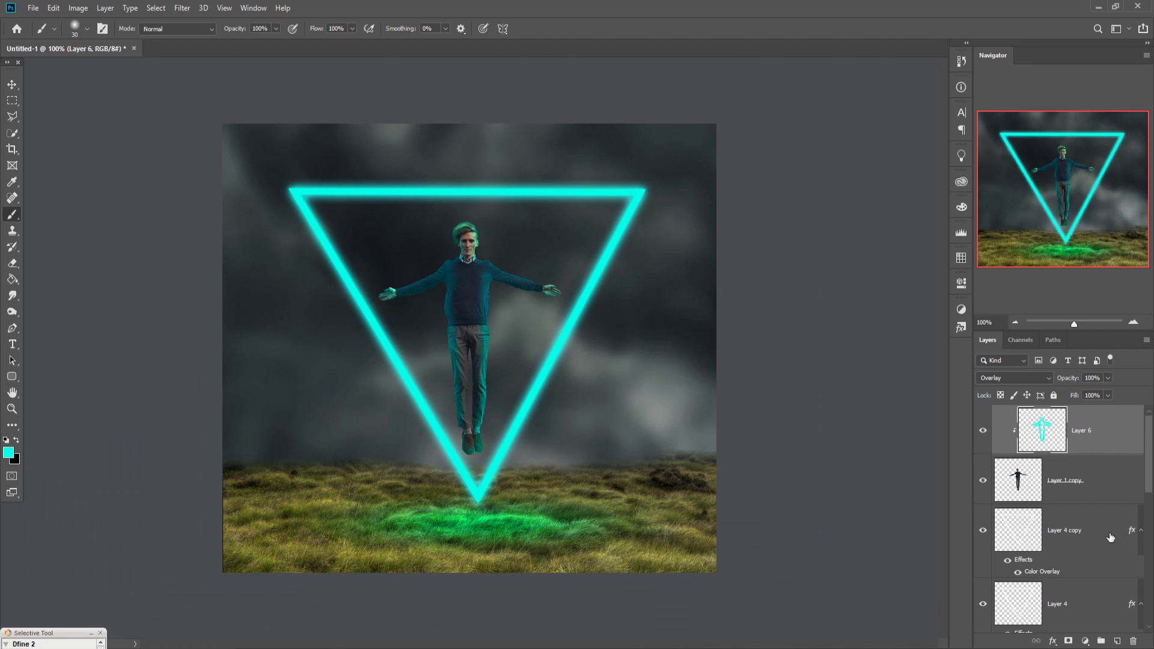
- Create a new layer clipped to Layer 1 copy, directly beneath Layer 6, and set its blend mode to Overlay
left_click(1119, 642)
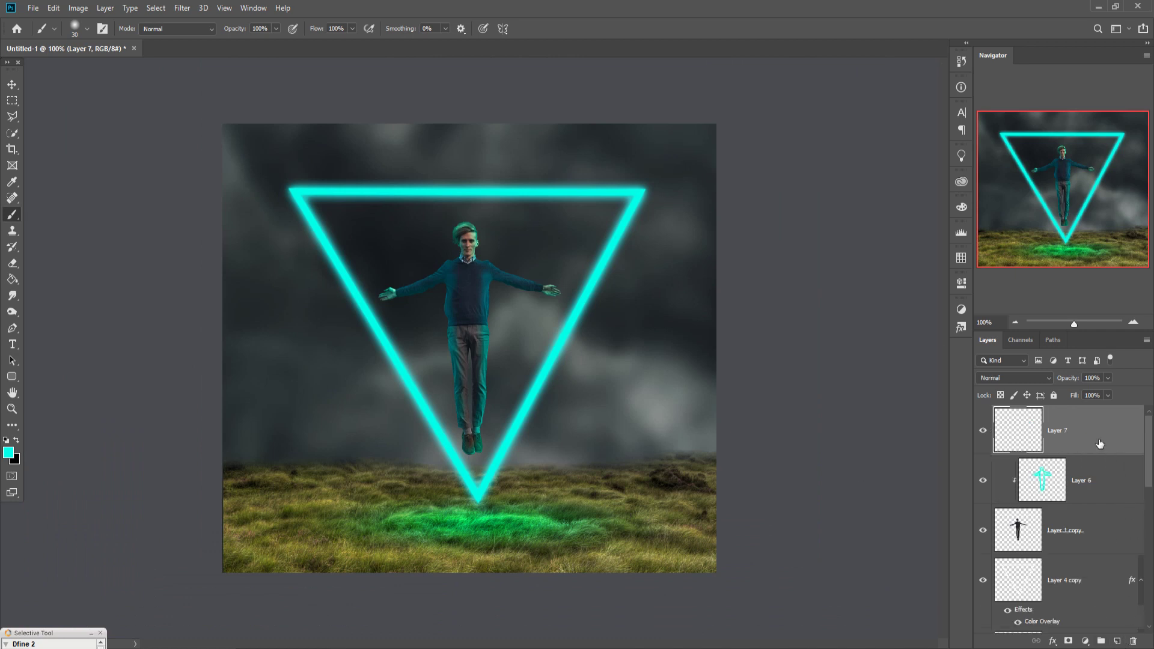
left_click_drag(1088, 434, 1092, 497)
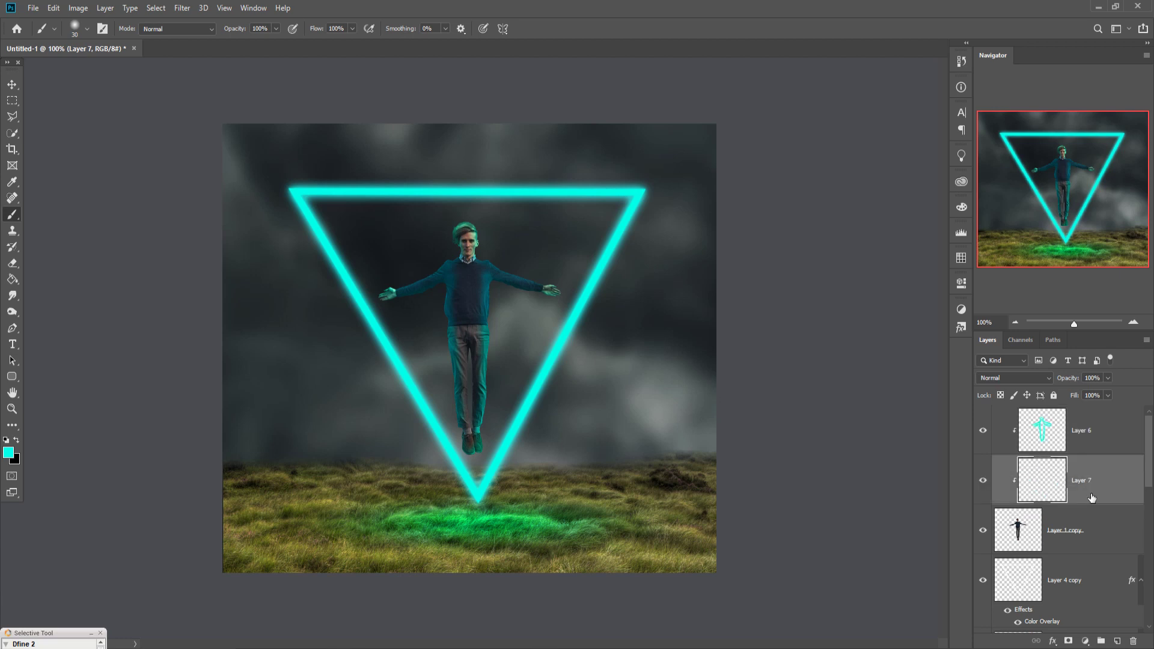
left_click(1044, 380)
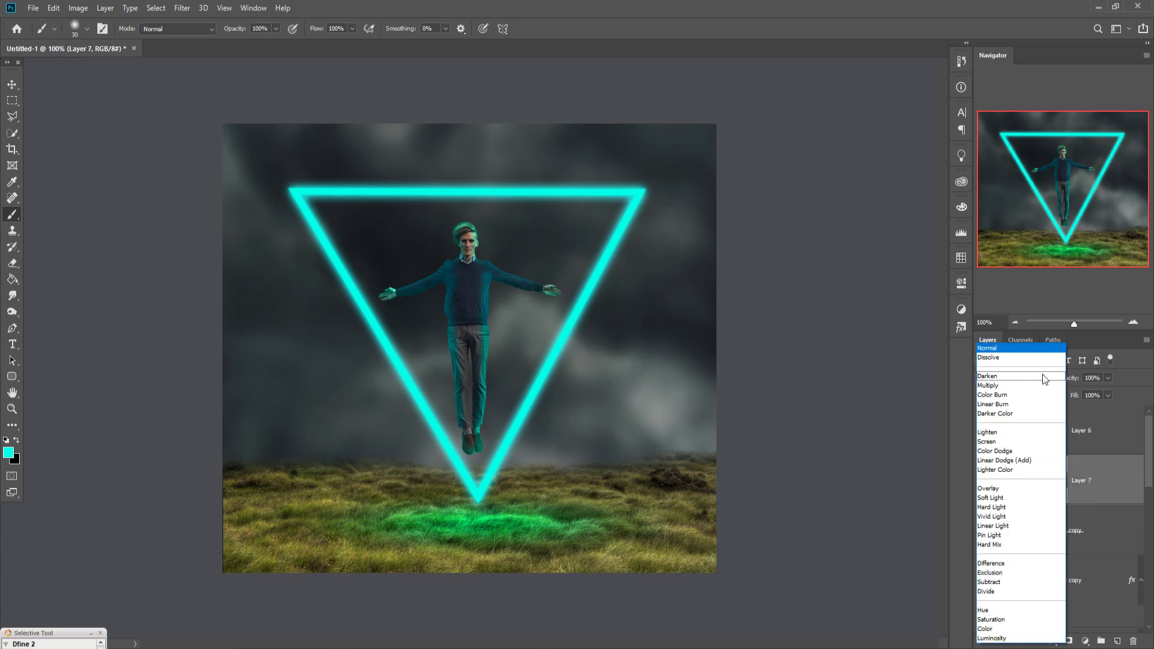
left_click(994, 492)
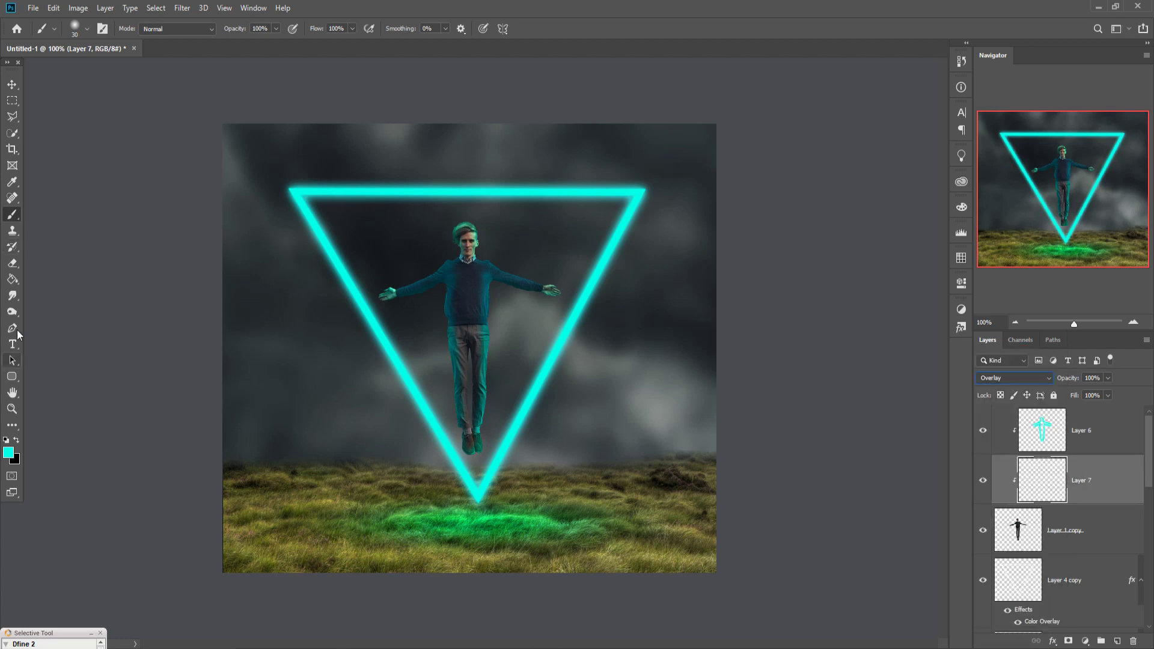
- Pick the Dodge tool and fill the clipped Overlay layer, Layer 7, with 50% gray
left_click(12, 296)
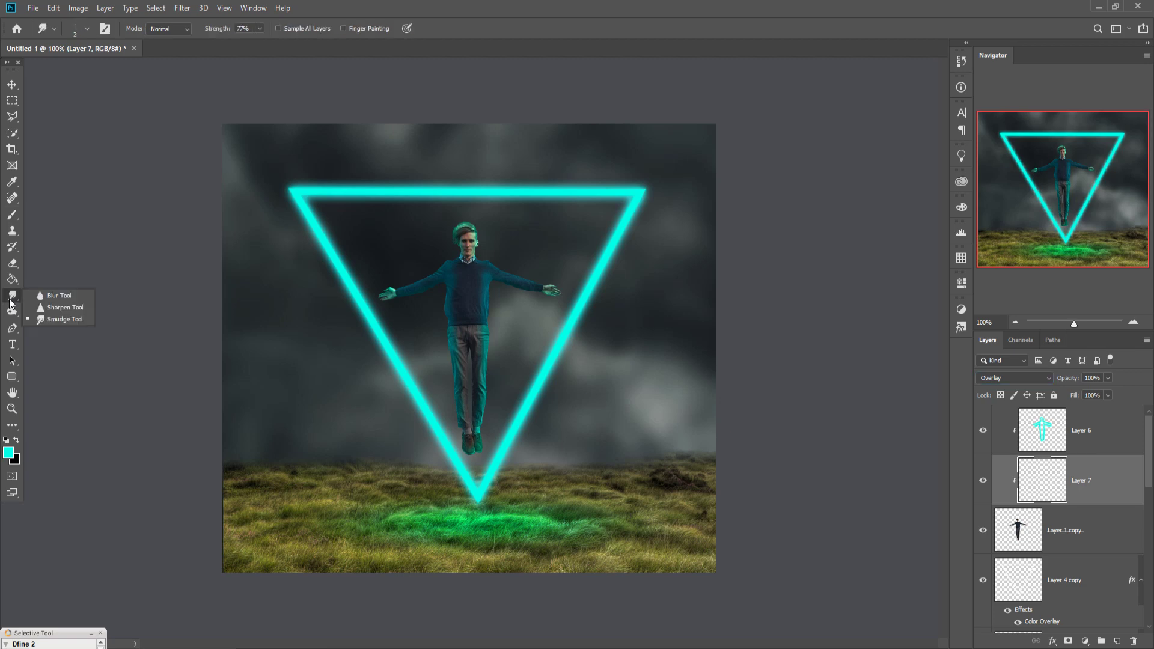
left_click(7, 316)
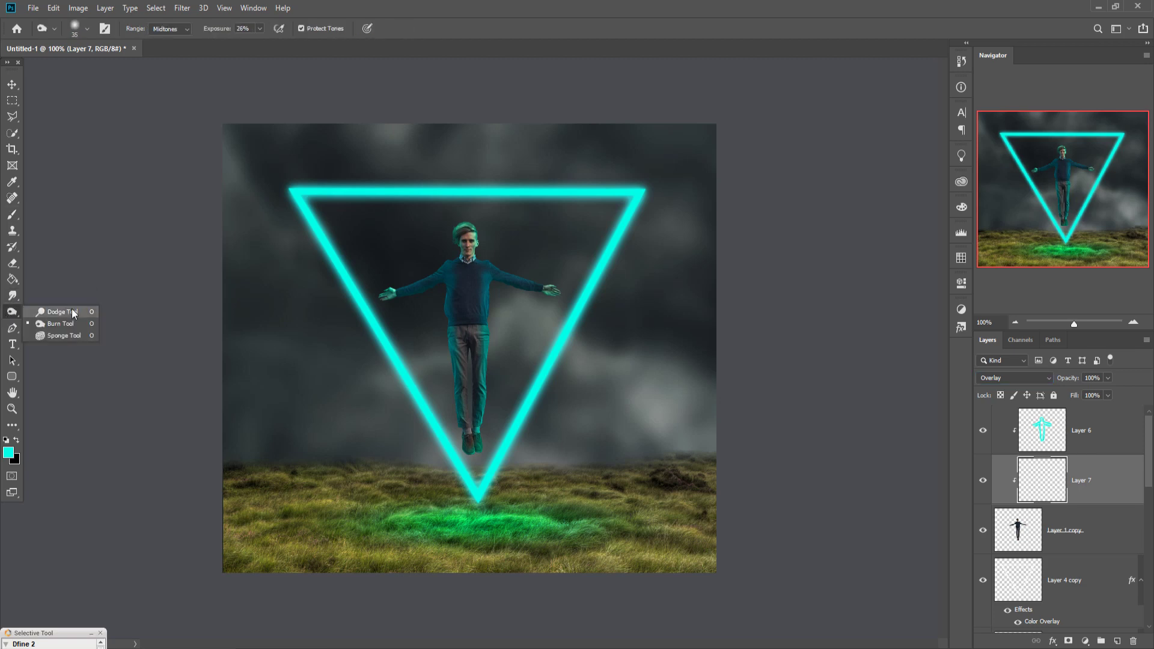
left_click(72, 310)
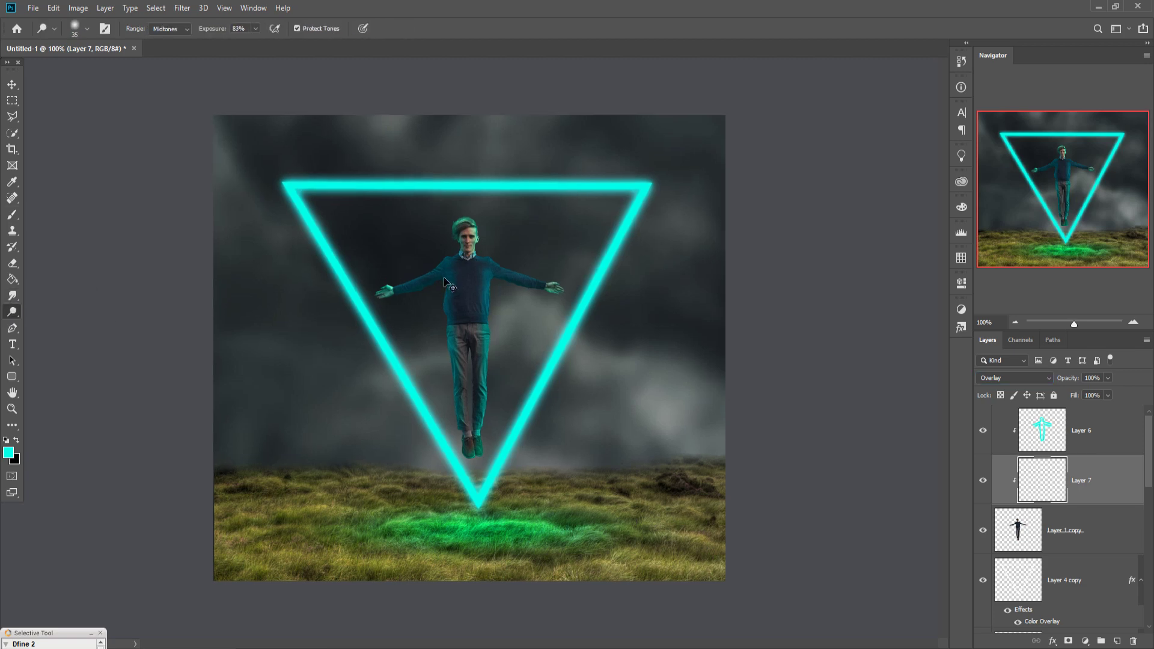
scroll(452, 287, "up", 3)
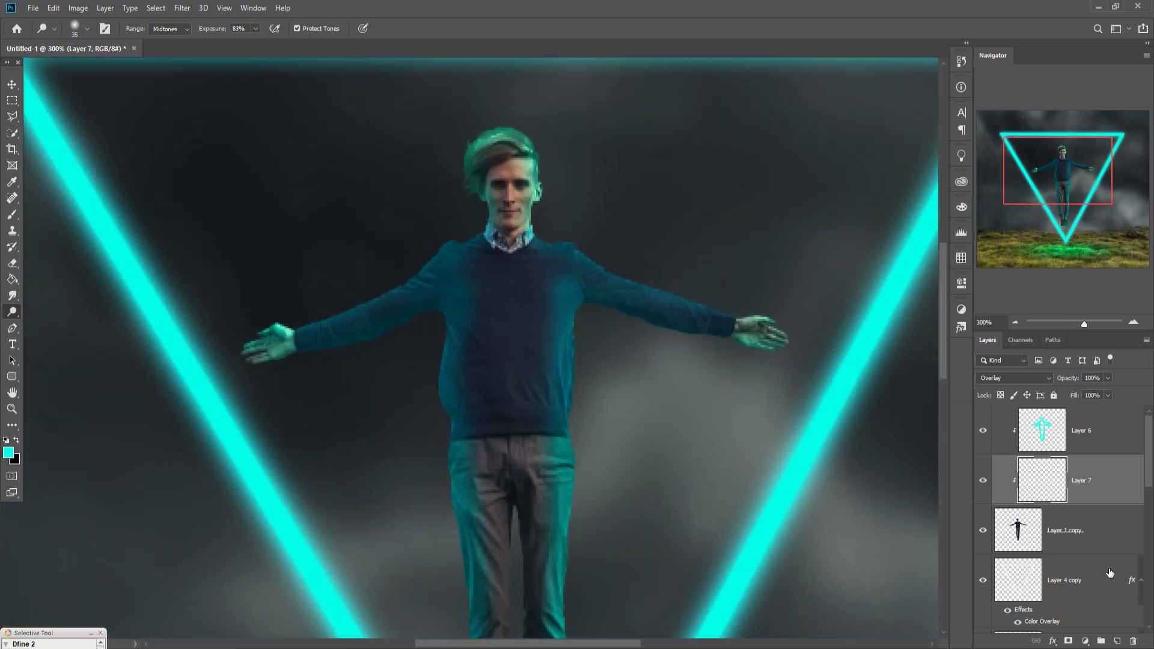
left_click(53, 8)
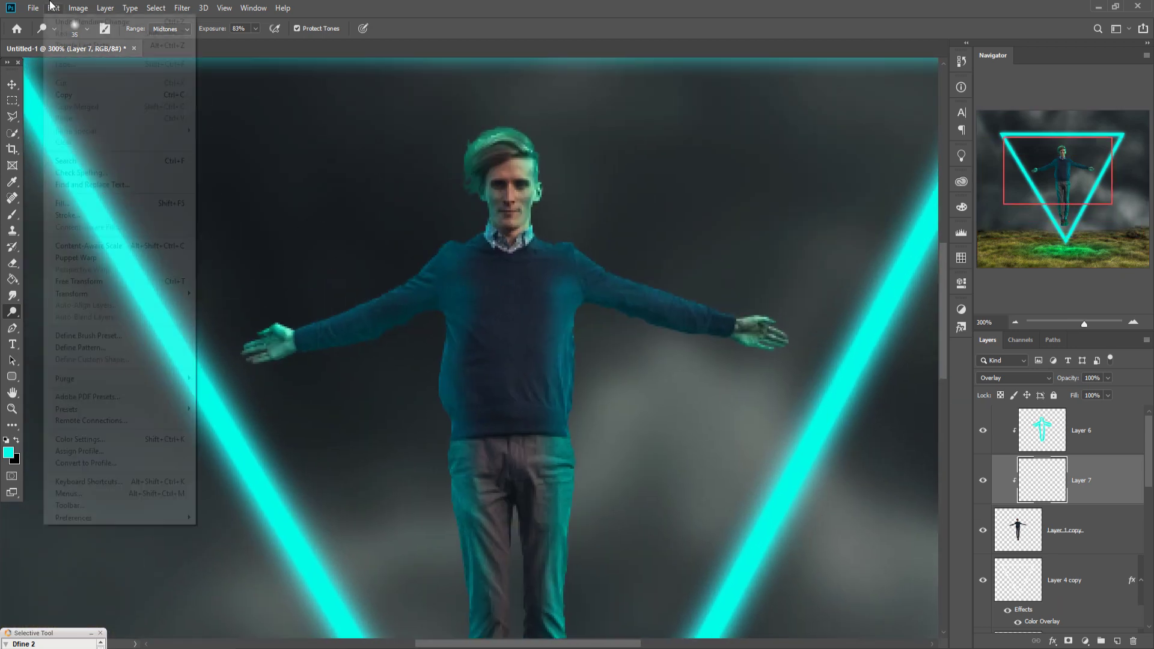
left_click(62, 204)
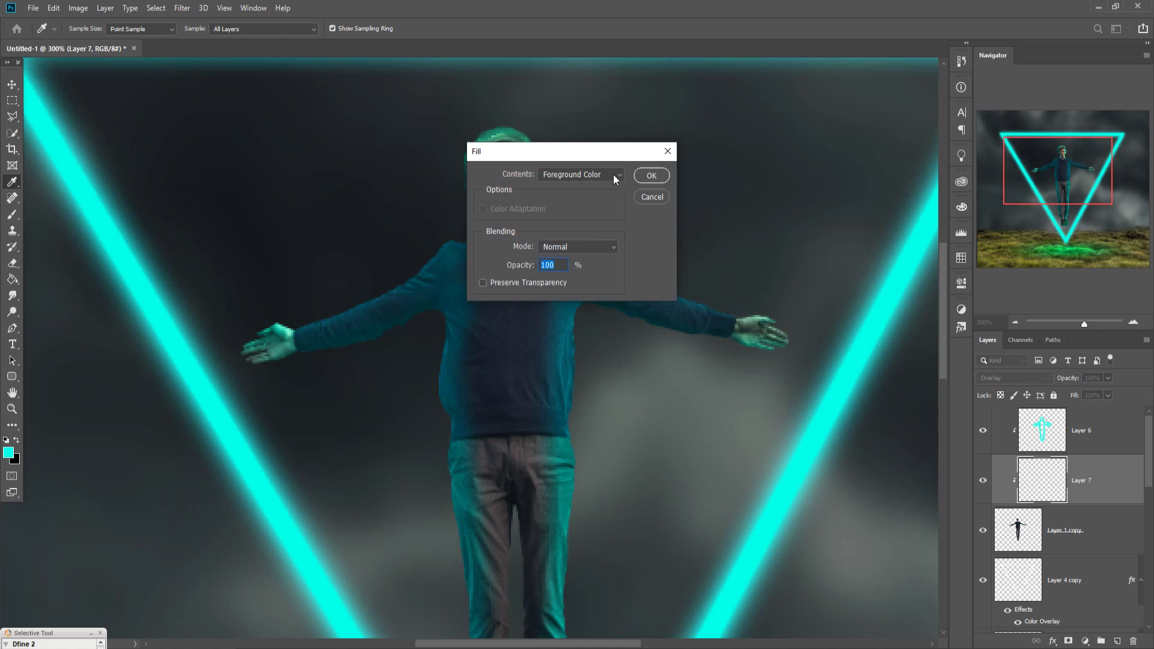
left_click(613, 174)
left_click(557, 282)
left_click(652, 175)
- Dodge highlights on Layer 7 along the left-hand arm and hand, reducing the brush from 35 px to 15 px
key("o")
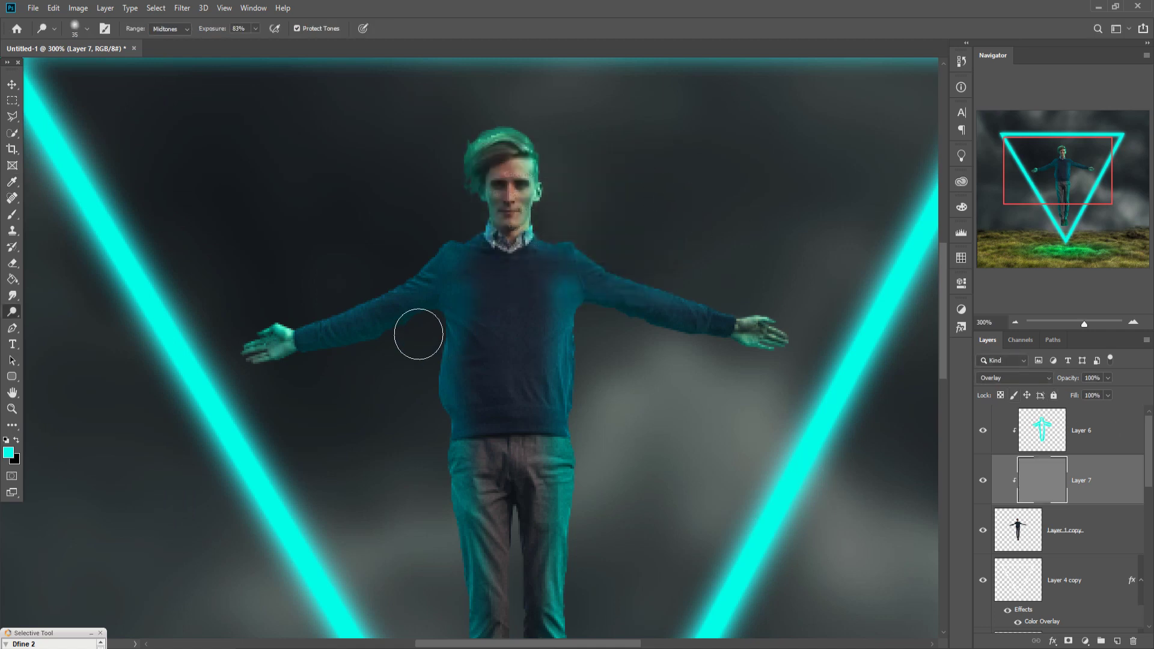
mouse_move(459, 263)
left_mouse_down()
mouse_move(396, 320)
mouse_move(347, 335)
left_mouse_up()
key("bracketleft")
key("bracketleft")
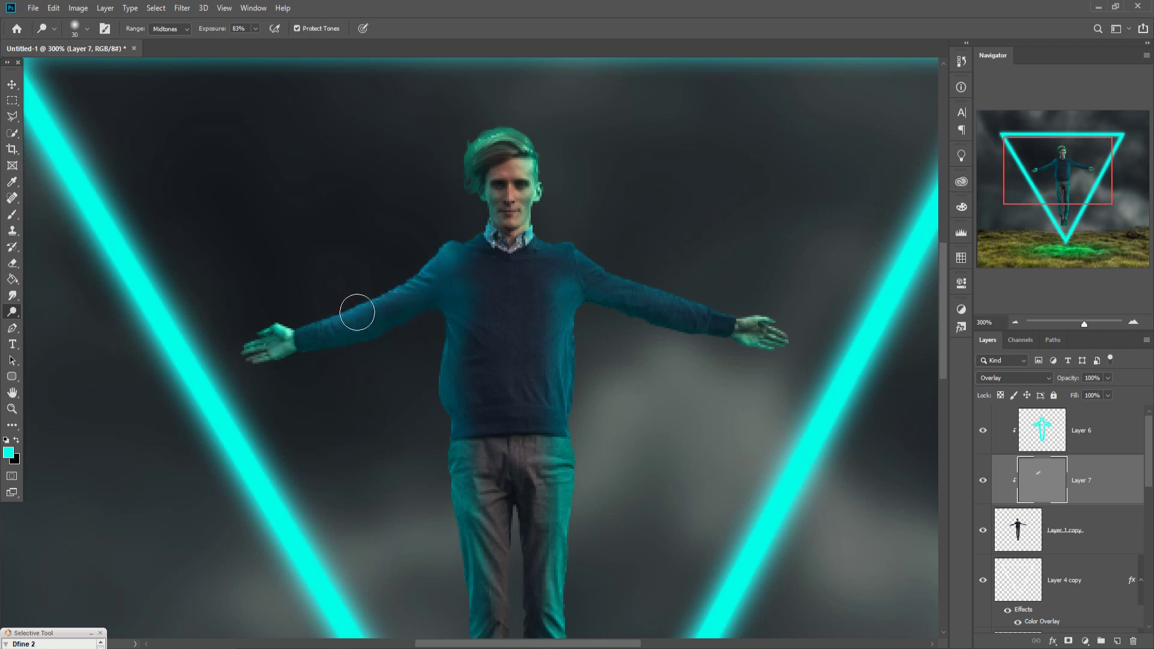
mouse_move(314, 340)
left_mouse_down()
mouse_move(281, 342)
mouse_move(335, 325)
mouse_move(309, 331)
left_mouse_up()
left_click_drag(261, 370, 313, 366)
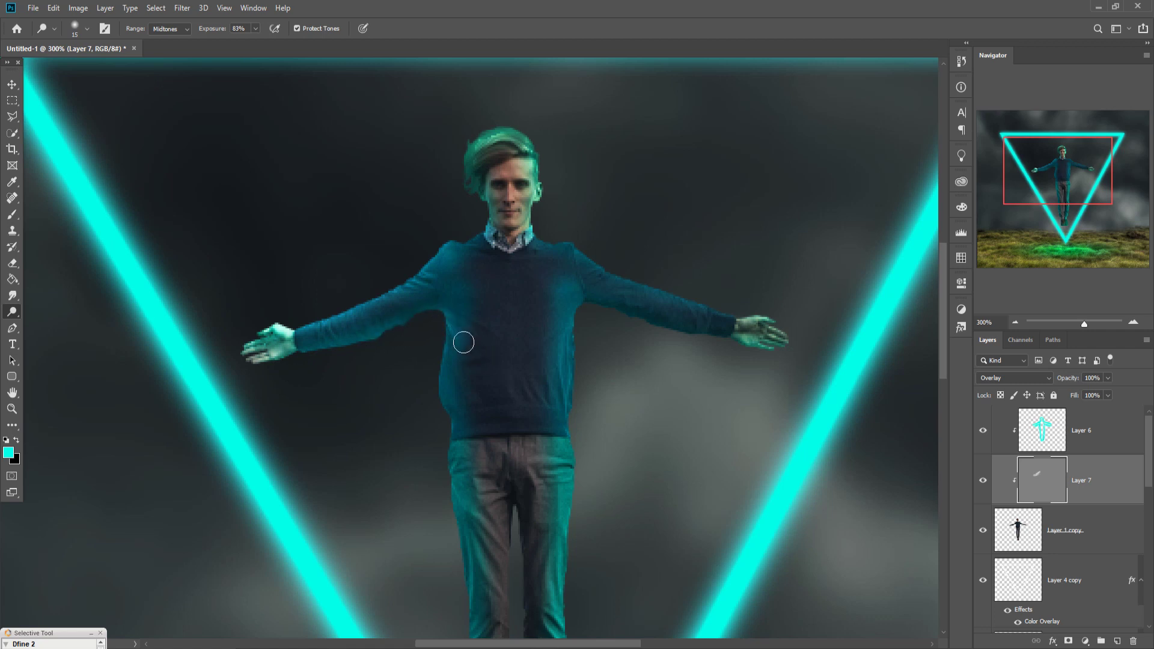
- Dodge both sides of the sweater and the outer edges of both trouser legs with the 15 px brush
mouse_move(464, 342)
left_mouse_down()
mouse_move(488, 357)
mouse_move(449, 405)
mouse_move(468, 439)
mouse_move(462, 482)
left_mouse_up()
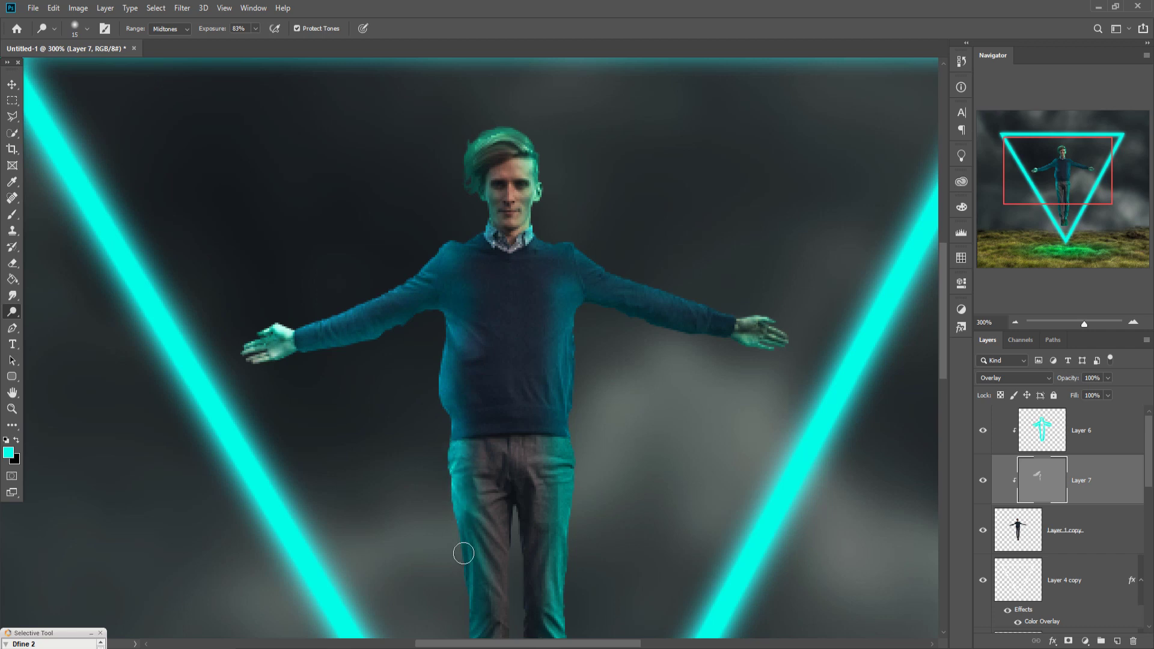
left_click_drag(464, 553, 472, 578)
scroll(478, 589, "down", 4)
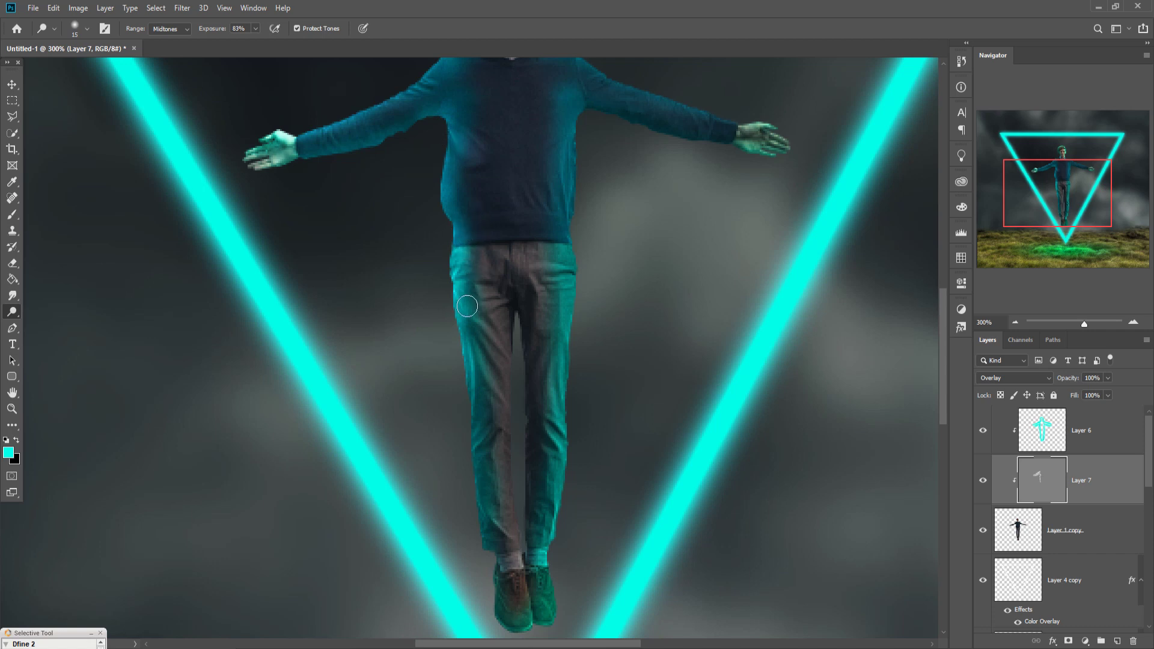
mouse_move(467, 306)
left_mouse_down()
mouse_move(487, 471)
mouse_move(478, 454)
mouse_move(517, 644)
mouse_move(558, 630)
mouse_move(577, 504)
mouse_move(586, 181)
mouse_move(579, 191)
mouse_move(591, 107)
mouse_move(592, 118)
mouse_move(617, 119)
left_mouse_up()
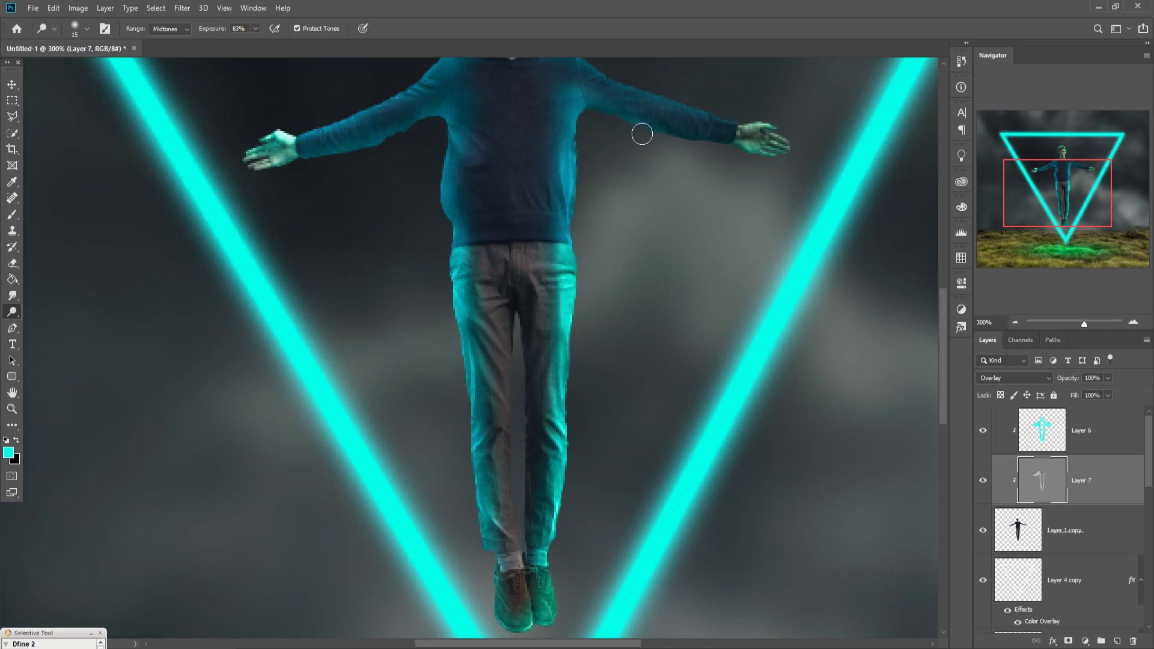
- Dodge the right-hand arm and hand, the hair, face edges and shoulders to brighten the rim light
mouse_move(705, 152)
left_mouse_down()
mouse_move(742, 148)
mouse_move(778, 171)
mouse_move(796, 150)
left_mouse_up()
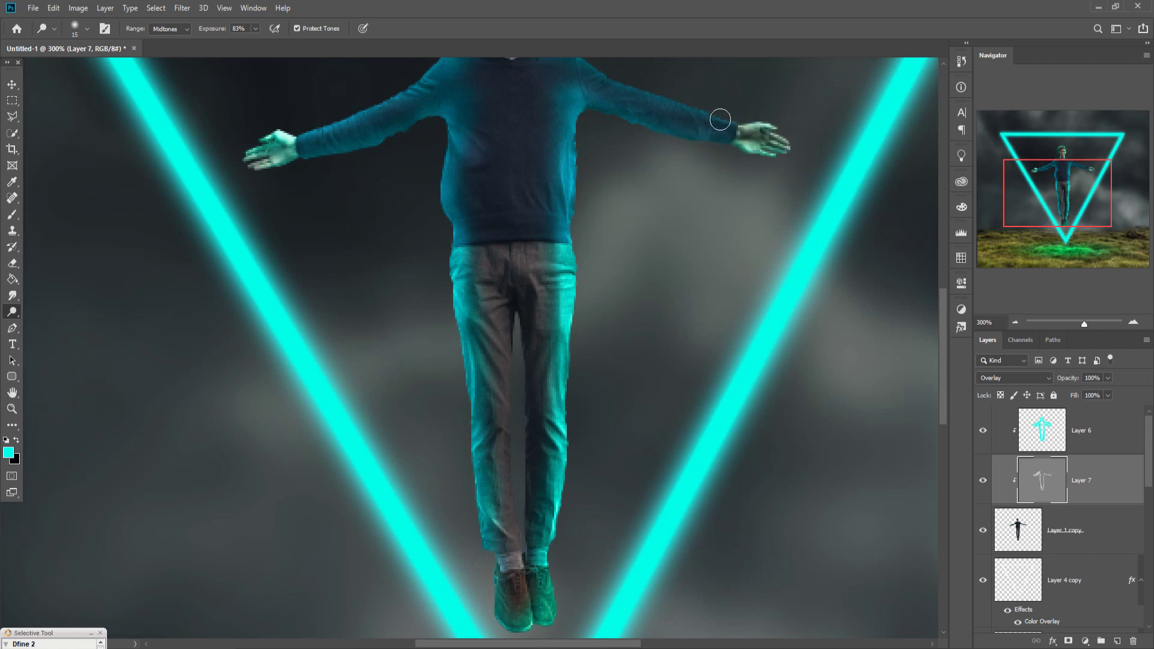
mouse_move(720, 119)
left_mouse_down()
mouse_move(754, 126)
mouse_move(608, 92)
mouse_move(633, 98)
mouse_move(670, 273)
left_mouse_up()
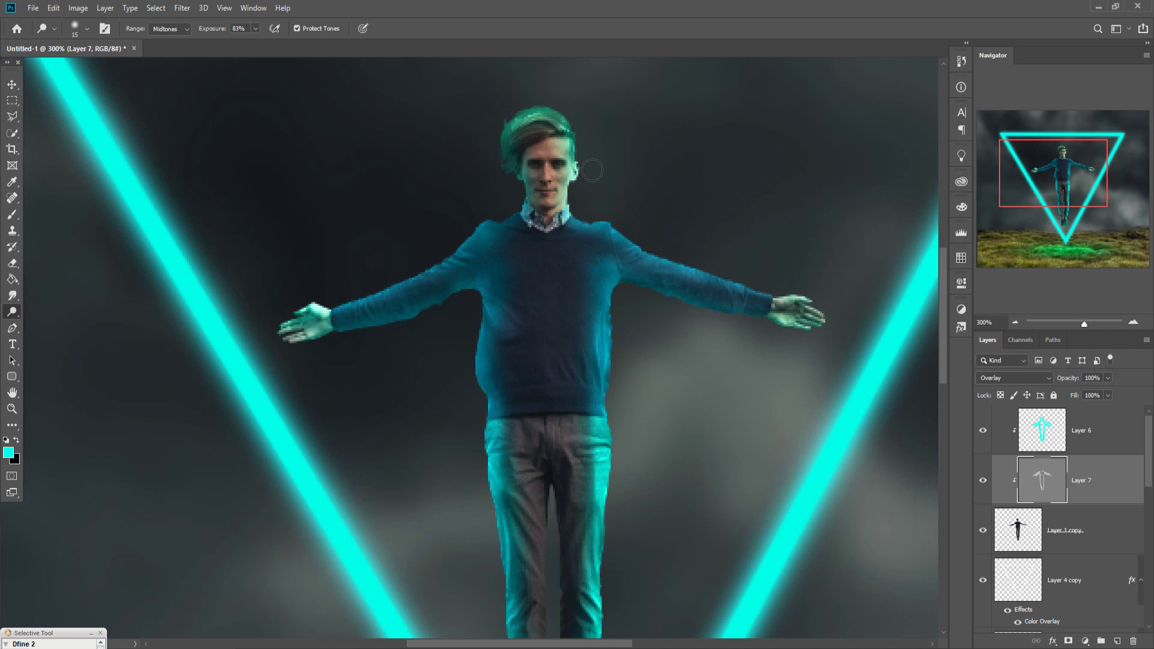
left_click_drag(553, 110, 518, 133)
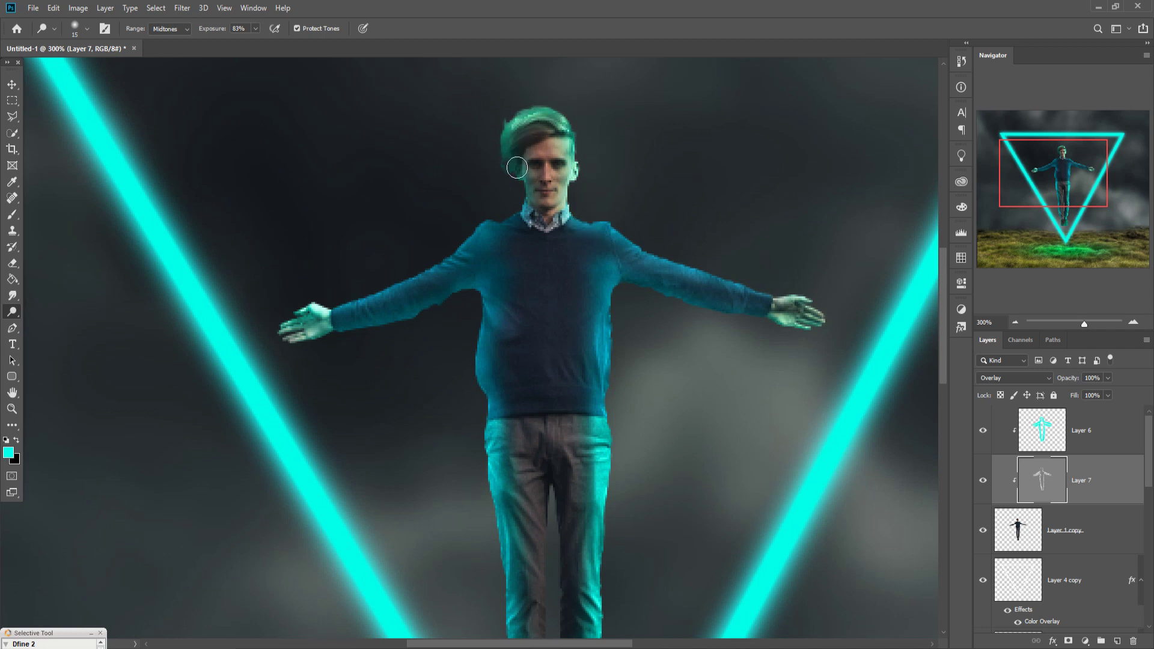
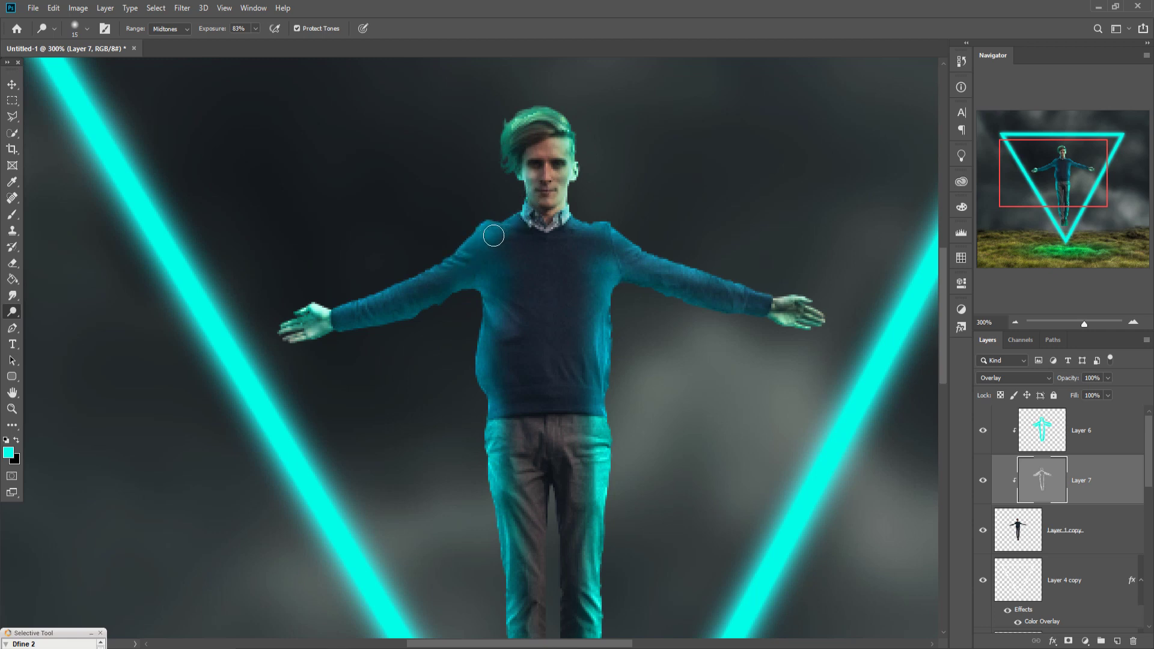
left_click(12, 83)
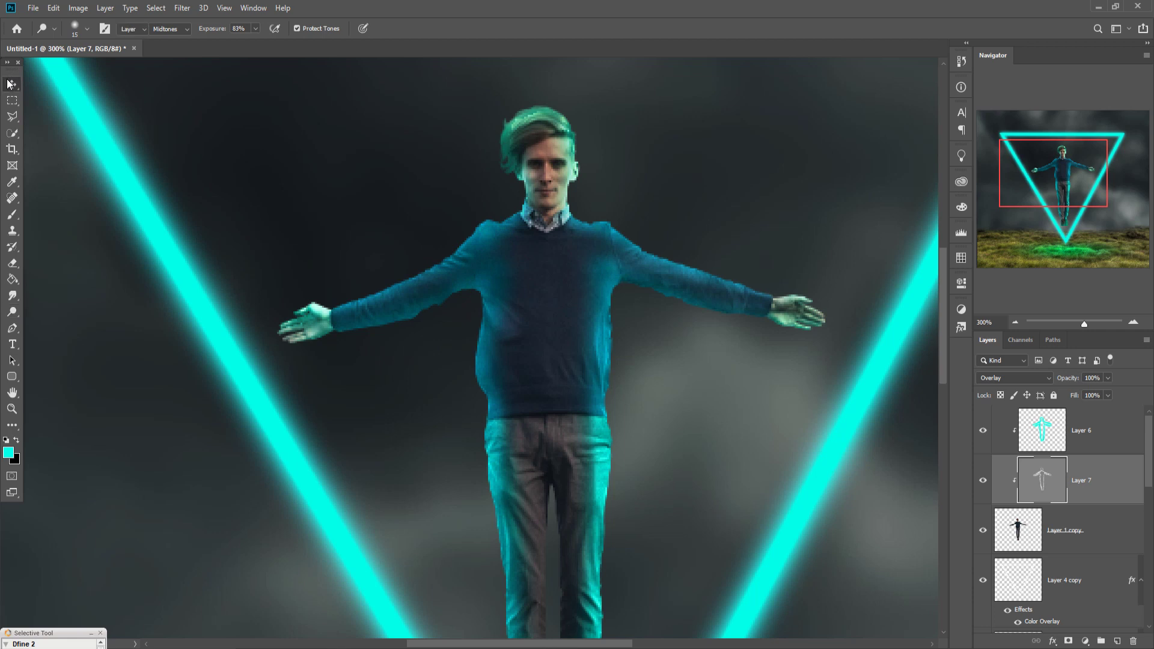
key("ctrl+minus")
key("ctrl+minus")
key("ctrl+minus")
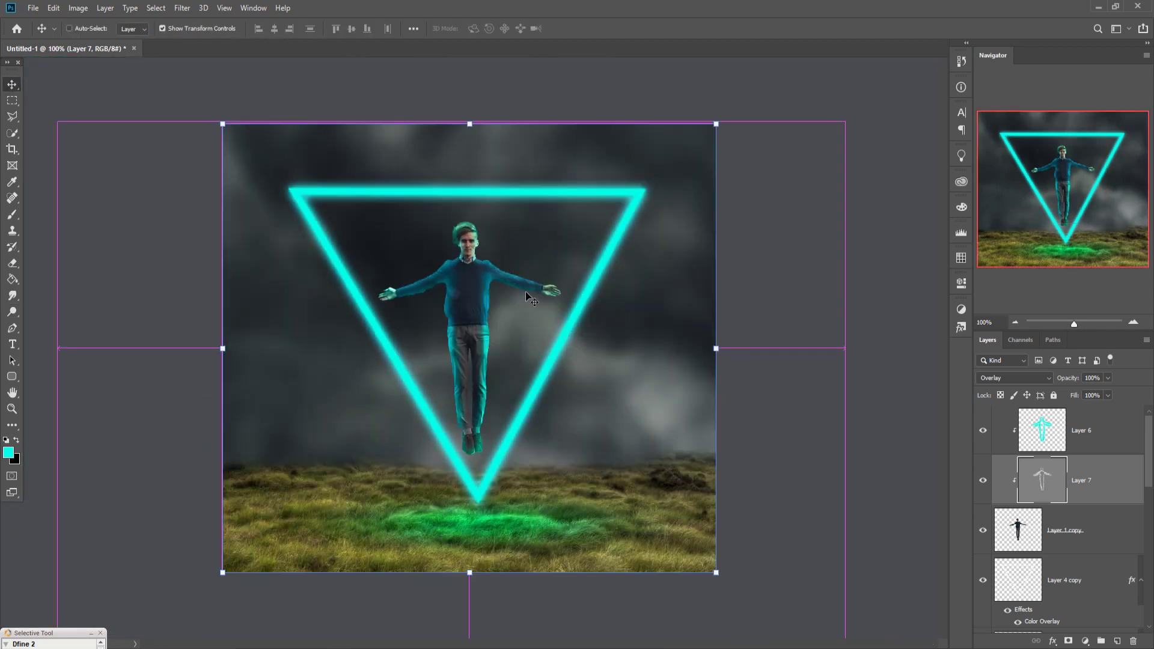
key("ctrl+plus")
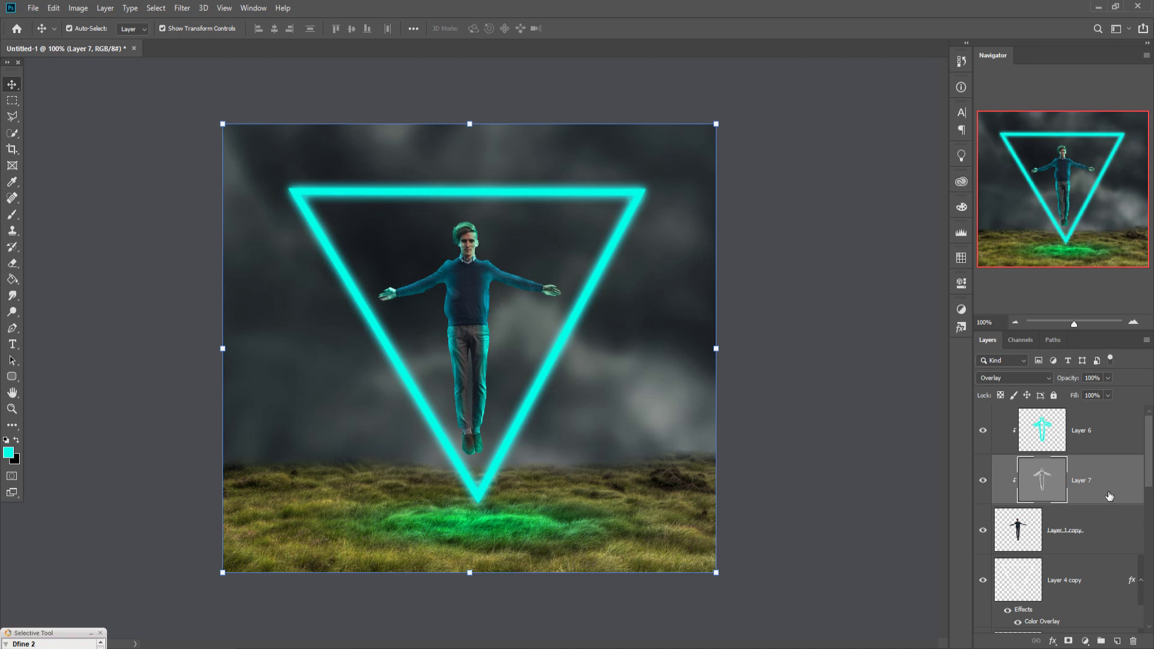
- Add a Color Balance adjustment above Levels 1 with midtones at about -25 Cyan/Red and +35 Yellow/Blue
scroll(1082, 529, "down", 3)
scroll(1082, 529, "up", 3)
scroll(1082, 529, "down", 7)
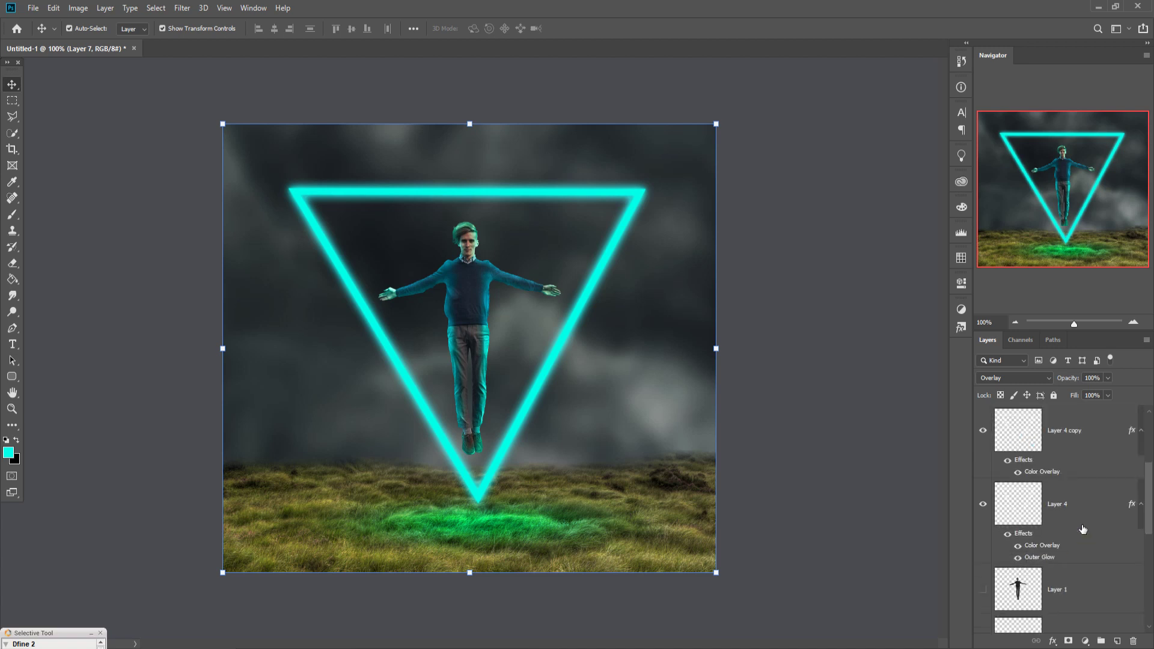
scroll(1076, 526, "down", 1)
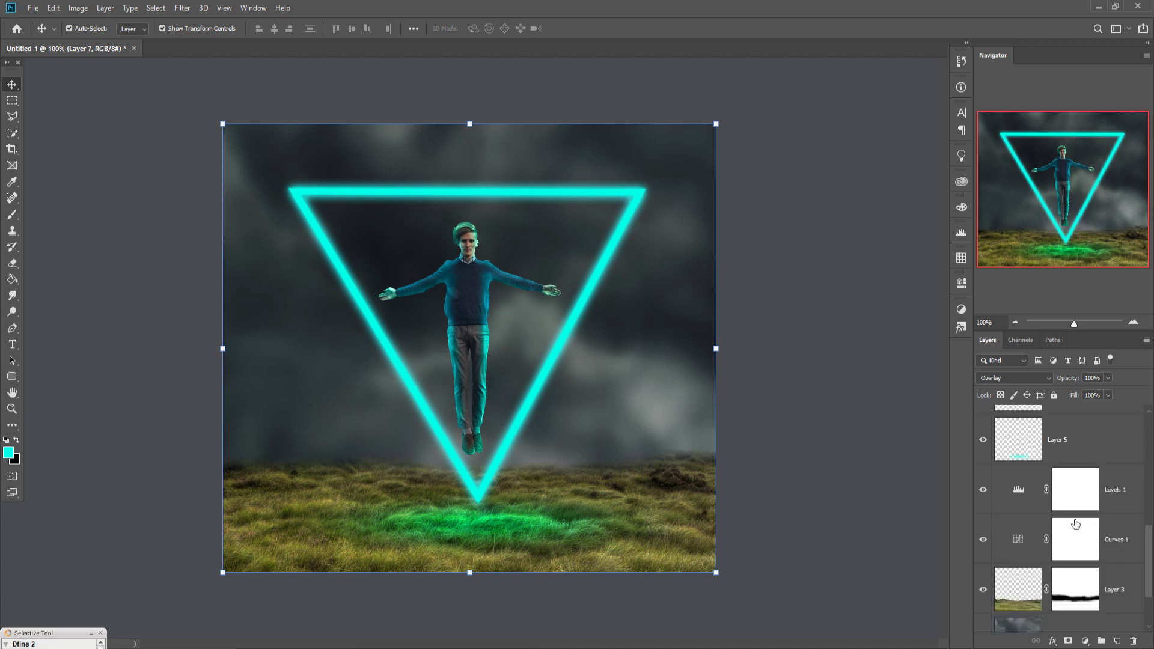
scroll(1077, 524, "up", 1)
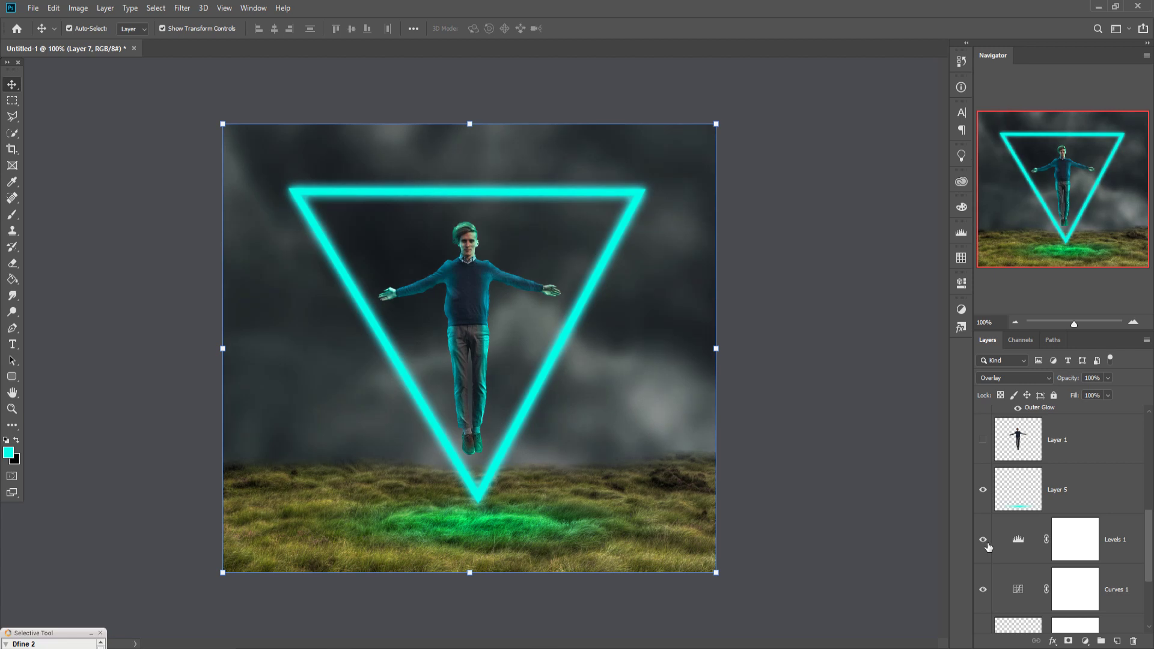
left_click(1112, 546)
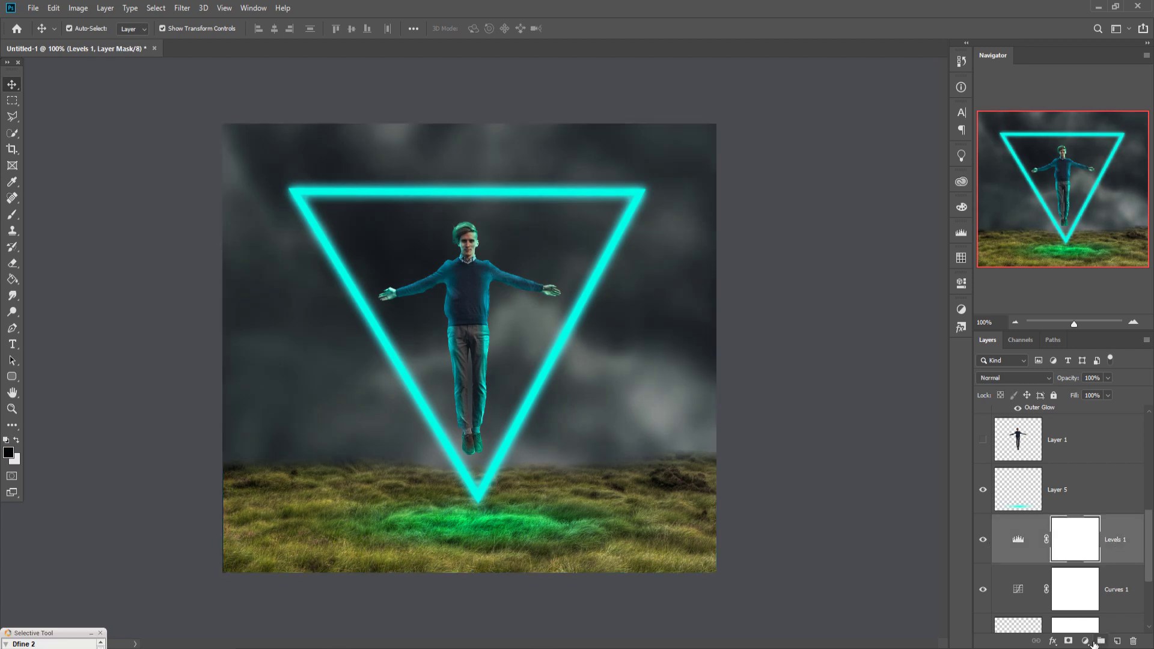
left_click(1085, 641)
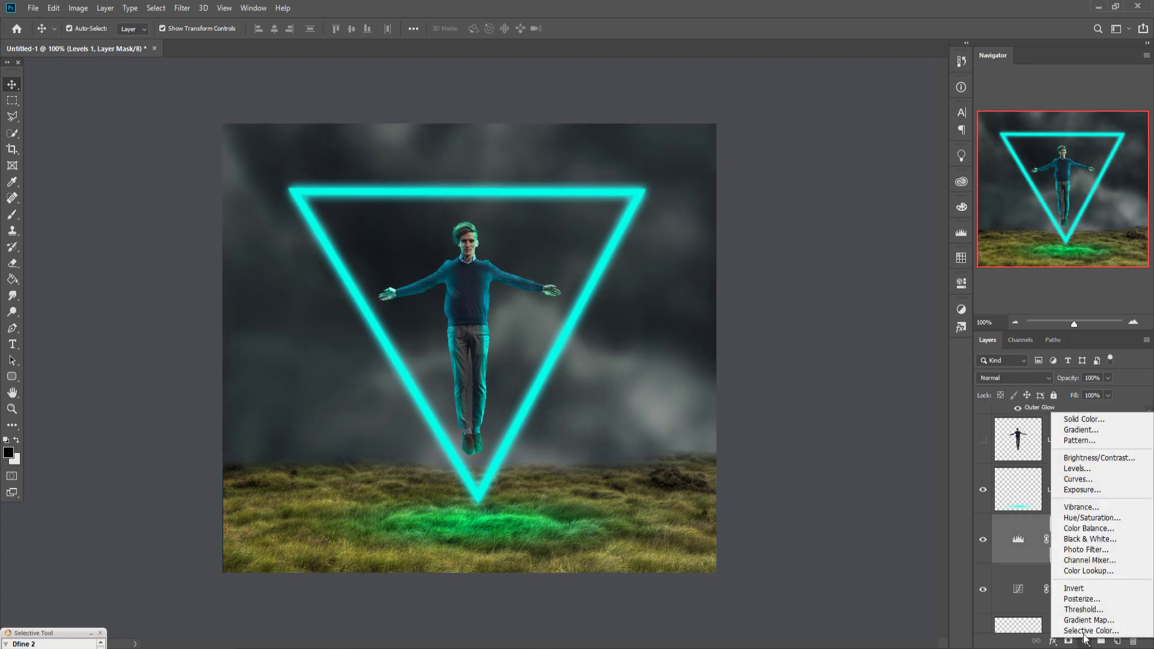
left_click(1085, 529)
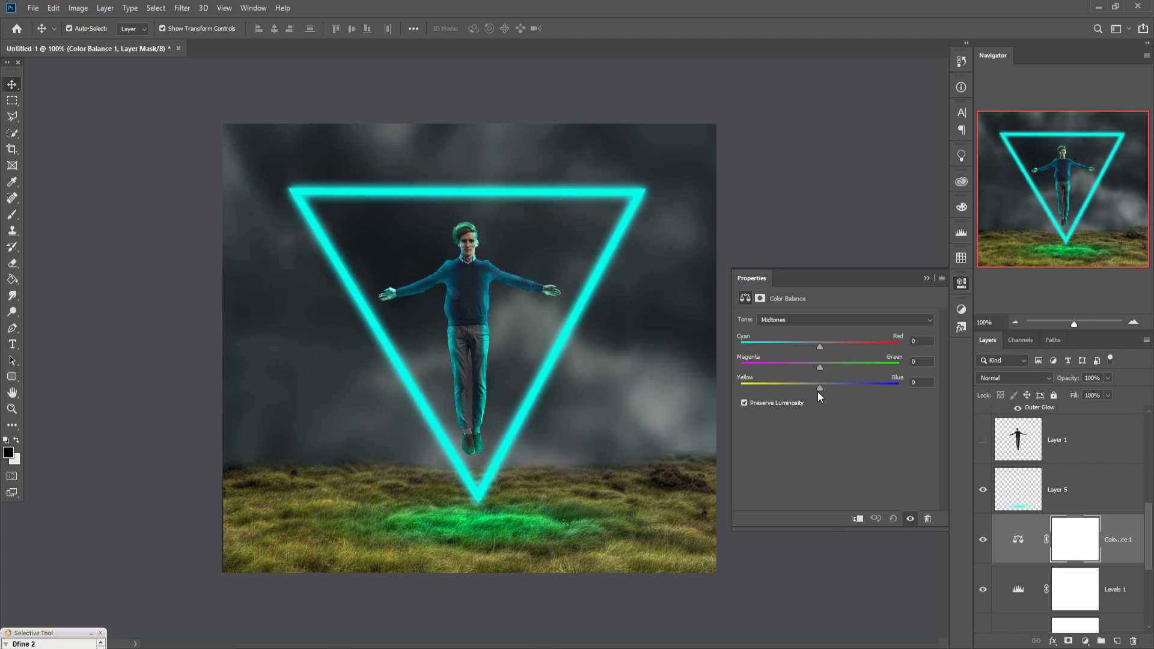
left_click_drag(822, 388, 830, 388)
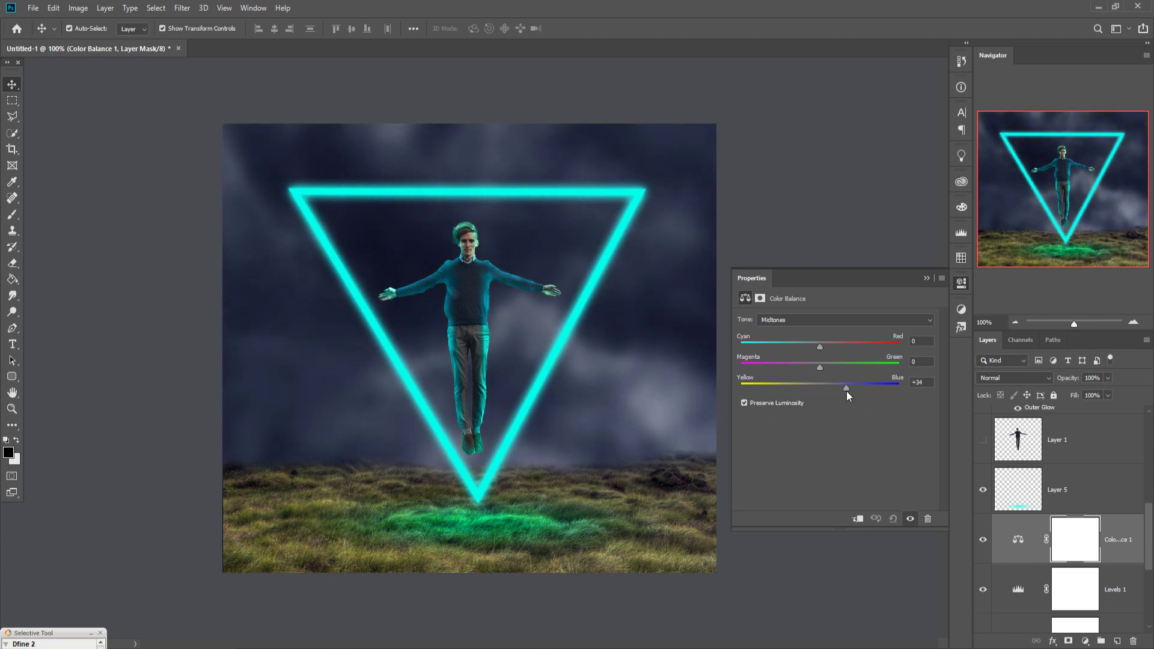
left_click_drag(847, 391, 847, 391)
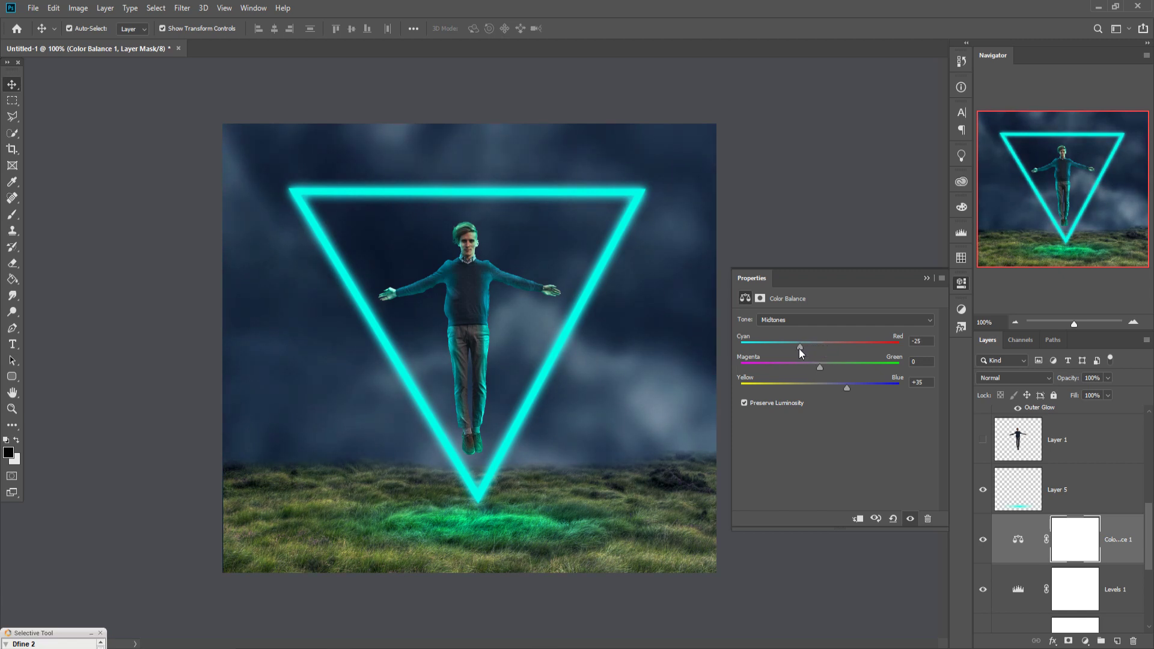
left_click(926, 278)
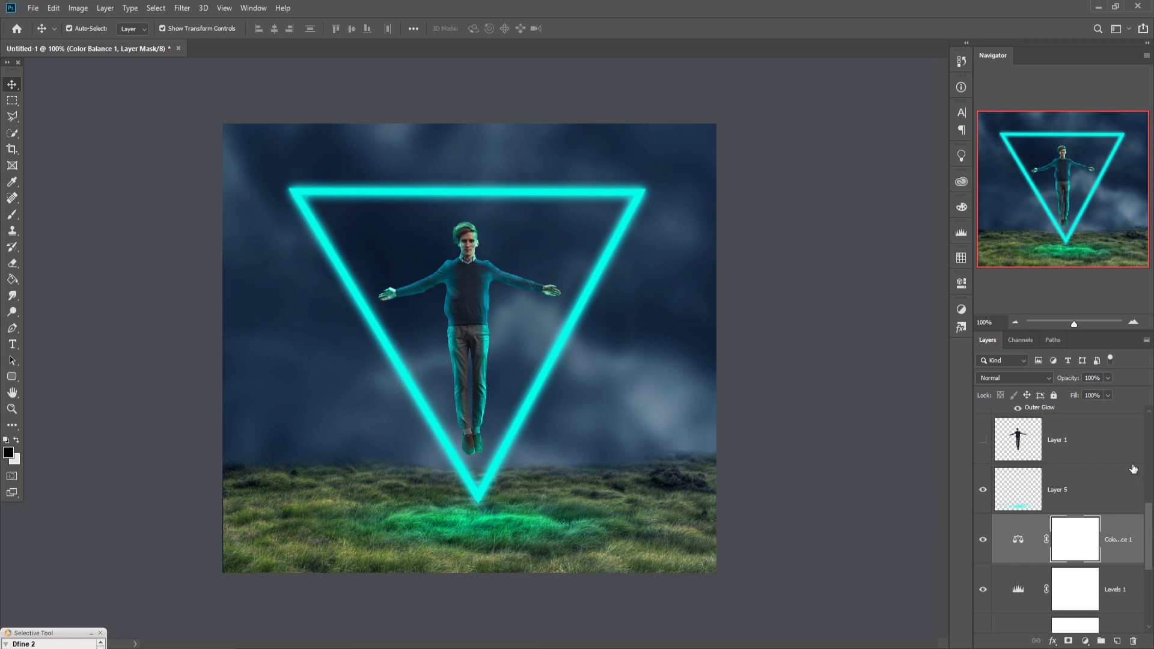
- Add a Curves adjustment above Color Balance 1 and pull the RGB curve down through the midtones to darken the sky and grass
left_click(1119, 544)
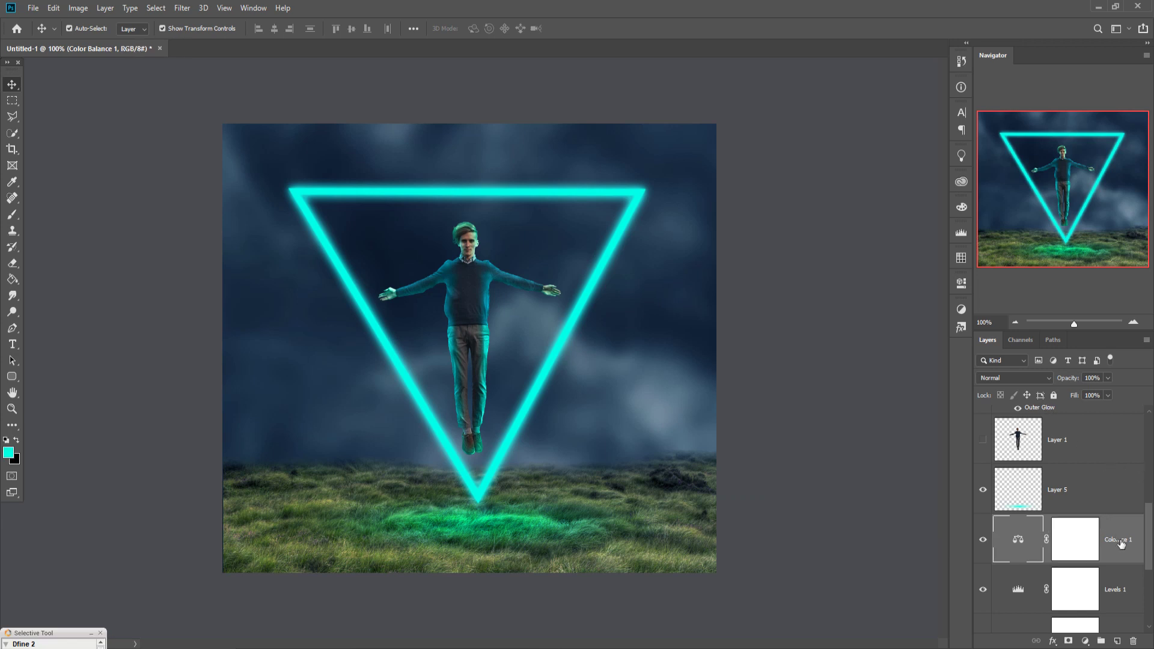
left_click(1086, 642)
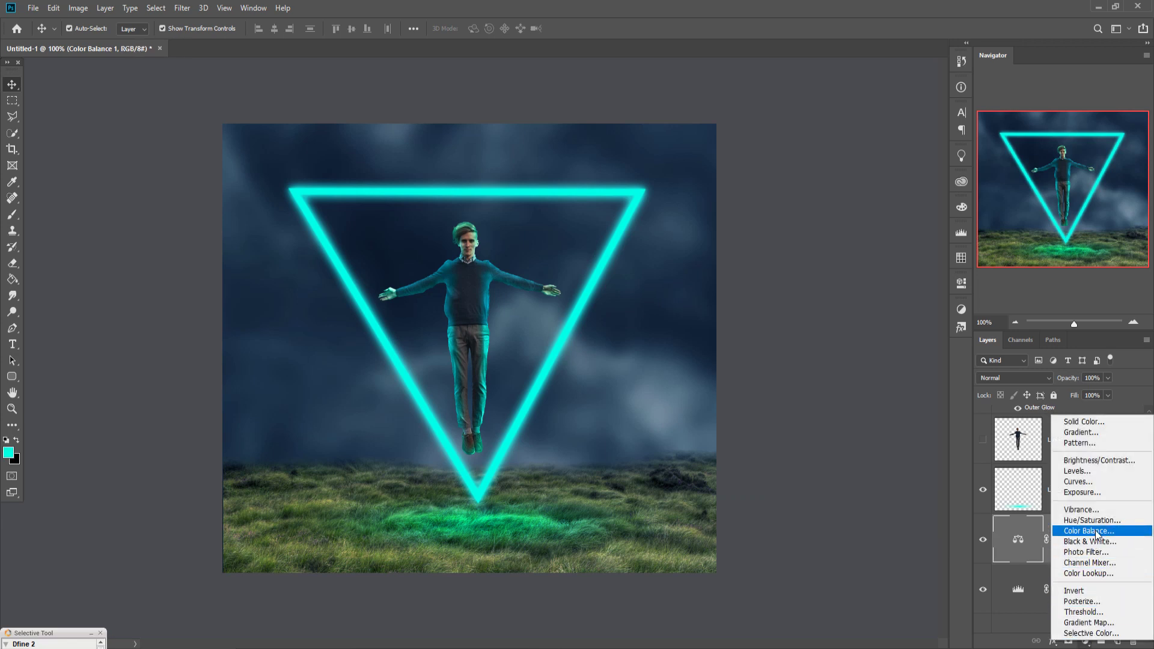
left_click(1079, 485)
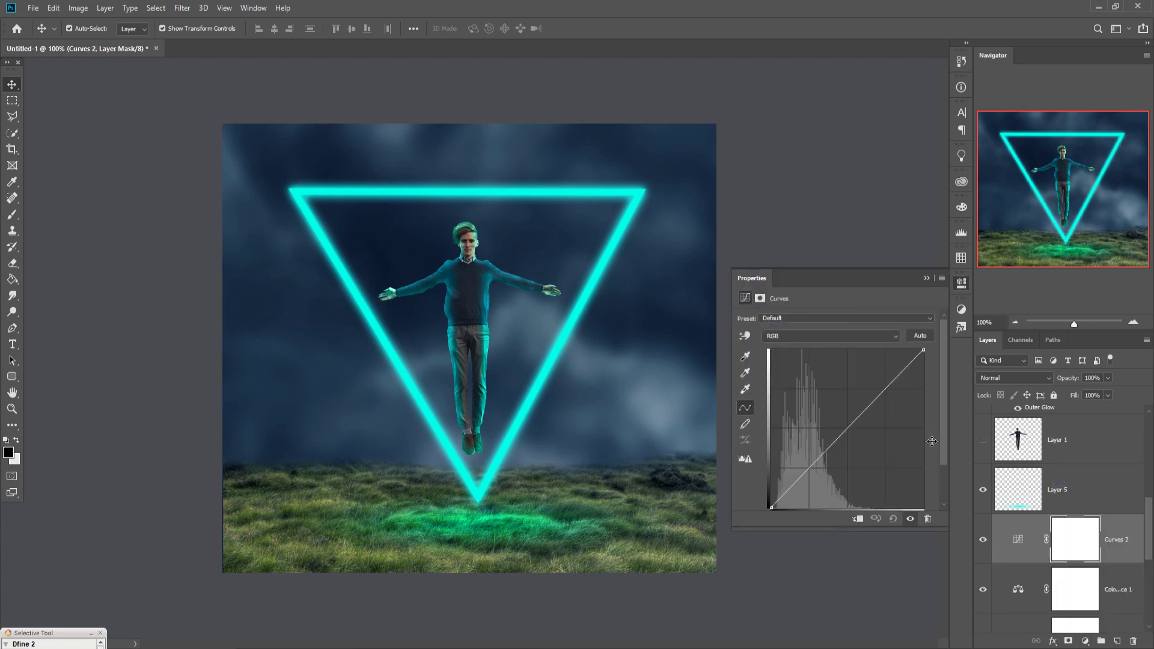
left_click_drag(853, 437, 832, 477)
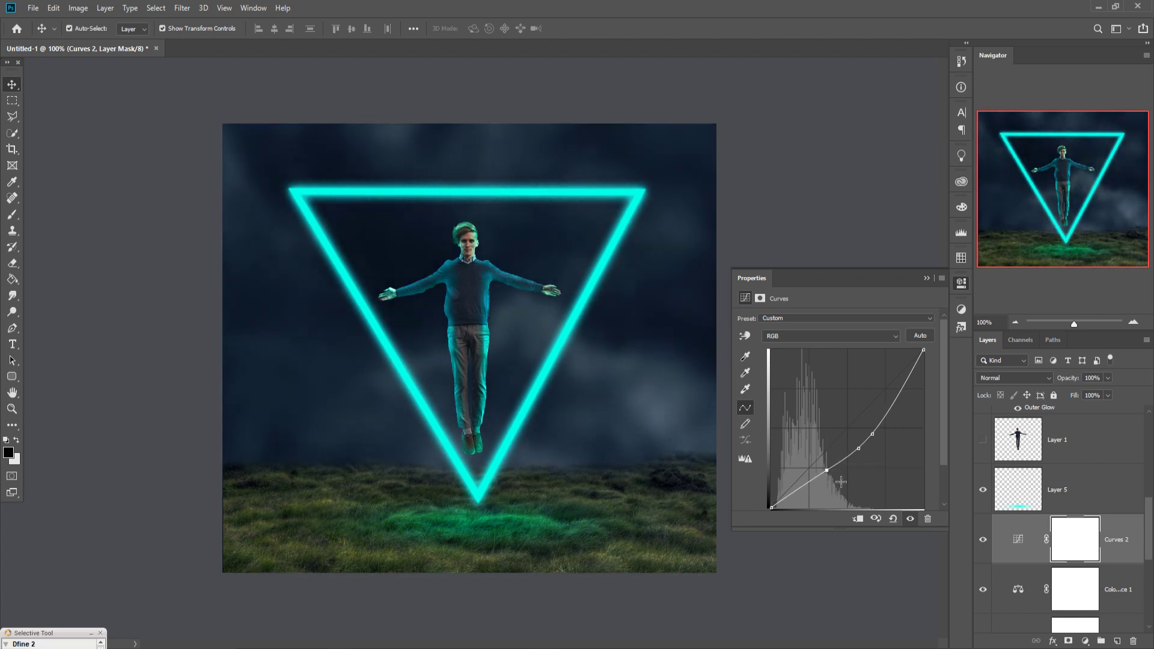
left_click(927, 279)
- Duplicate Layer 5, the turquoise glow painted on the grass, to strengthen the light on the ground
scroll(1061, 425, "down", 5)
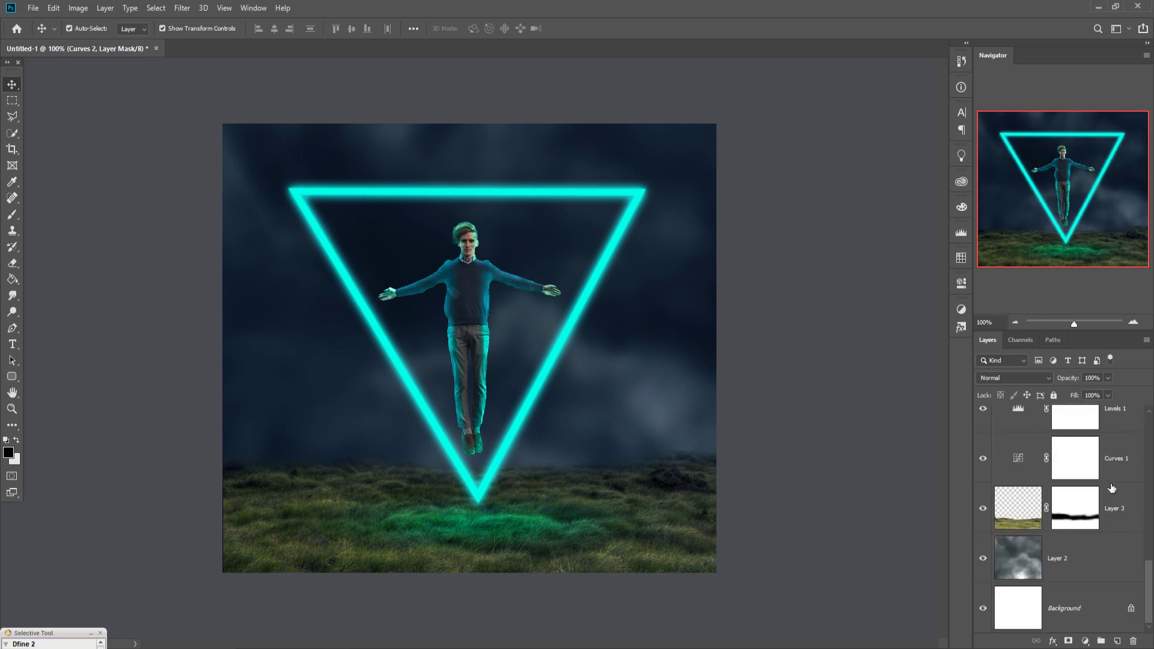
scroll(1109, 514, "up", 4)
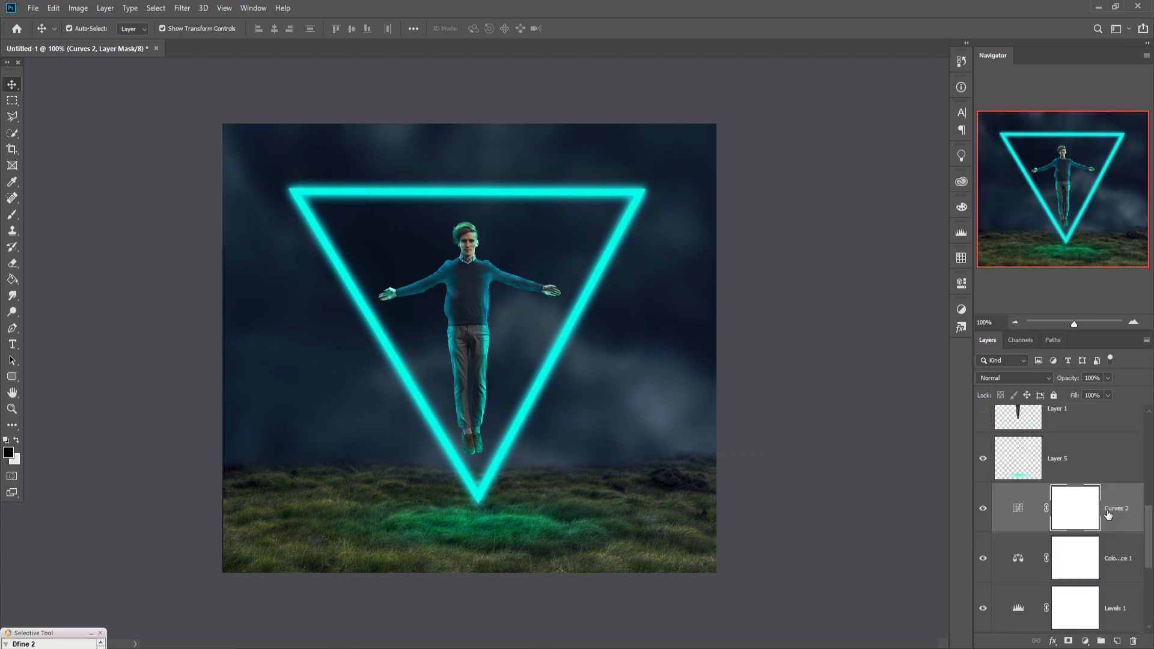
left_click(1092, 464)
right_click(1092, 463)
left_click(964, 188)
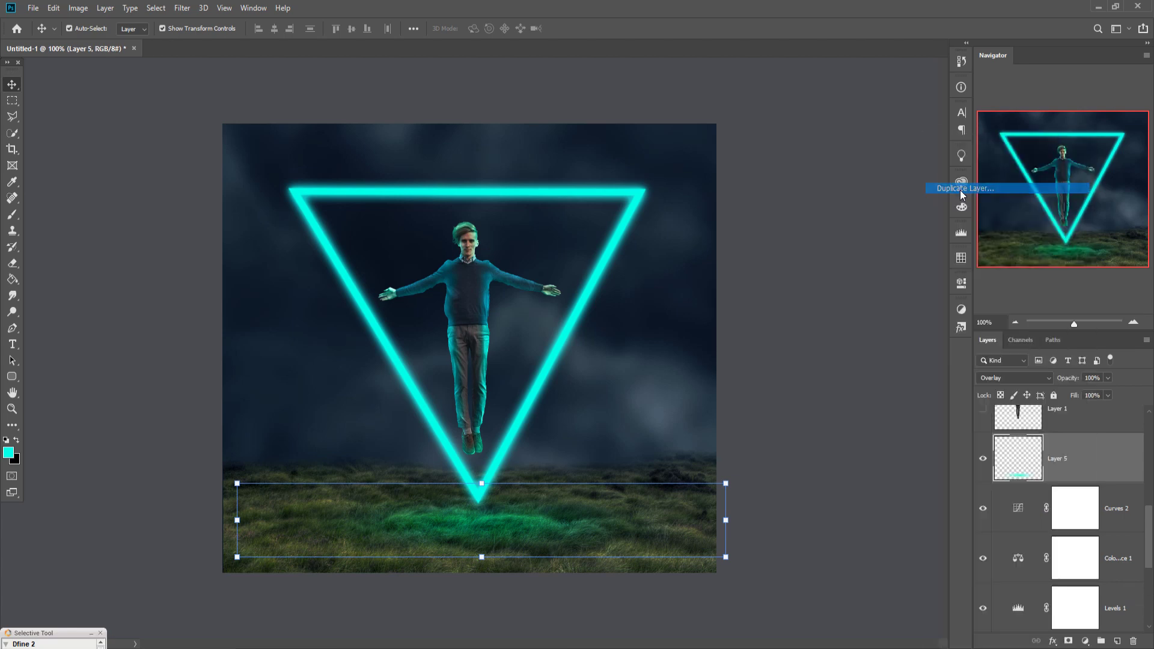
left_click(678, 186)
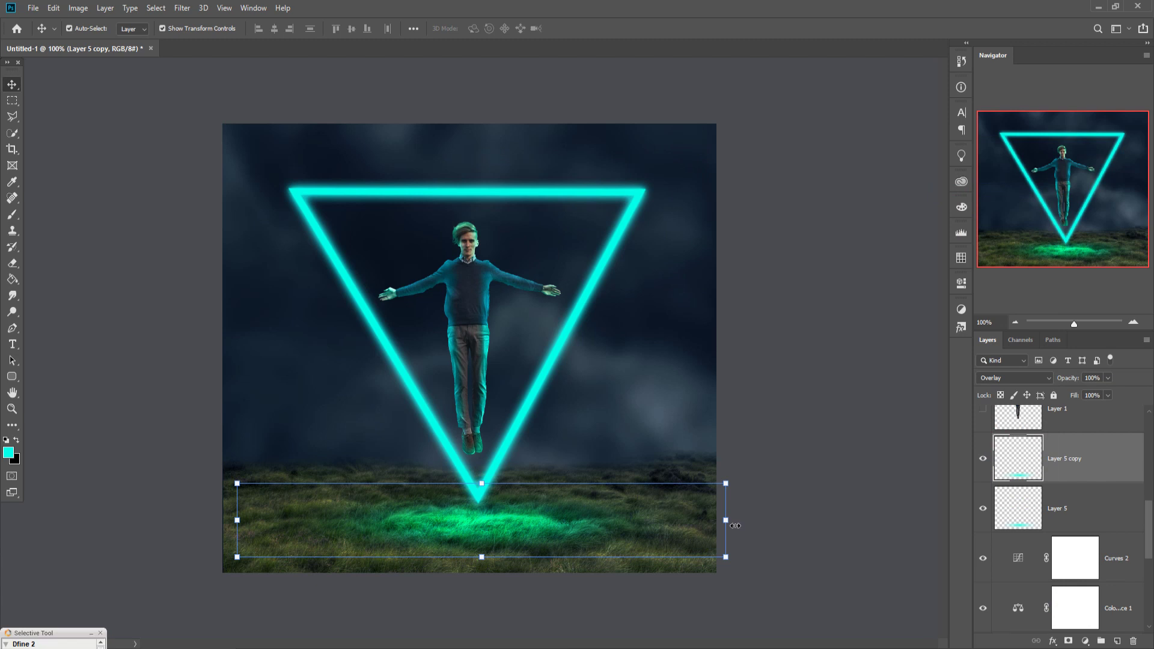
- Stretch the duplicated grass glow horizontally to about 173% width, extending it both ways beneath the triangle, and apply the transform
left_click_drag(735, 525, 859, 521)
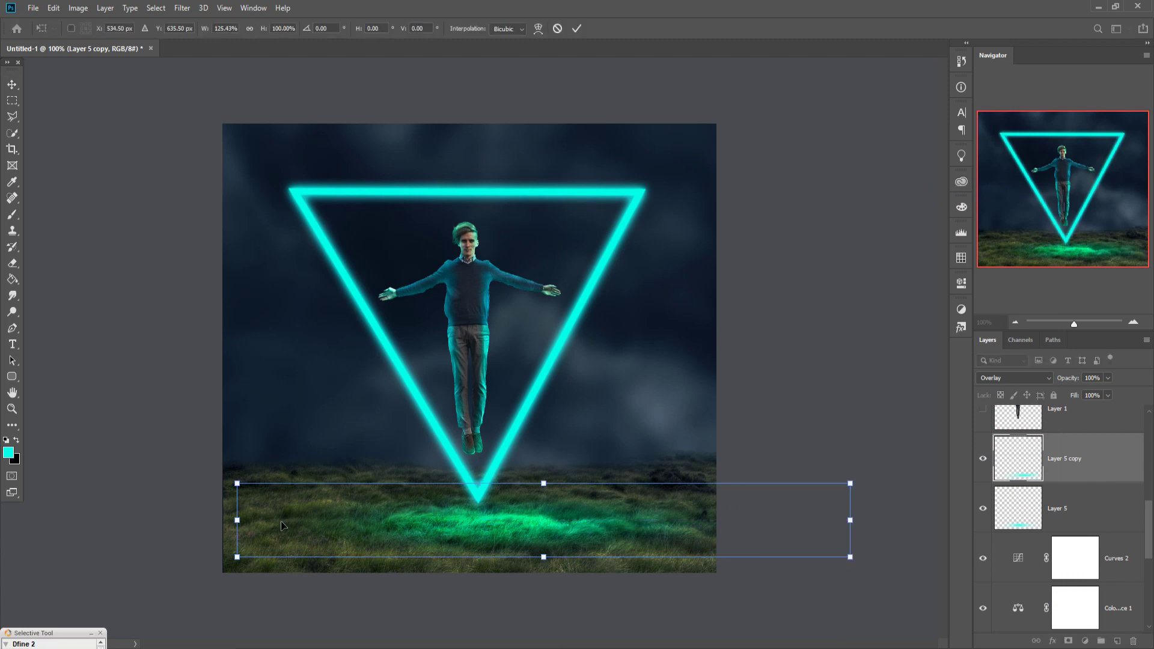
left_click_drag(219, 531, 3, 521)
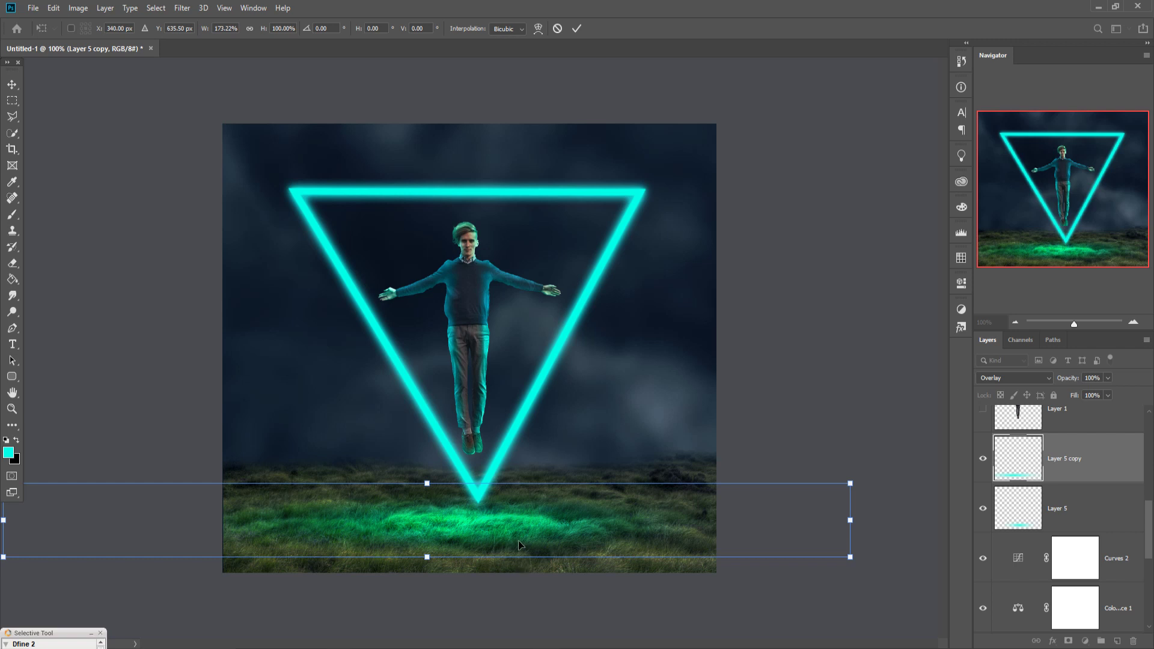
left_click_drag(513, 522, 507, 524)
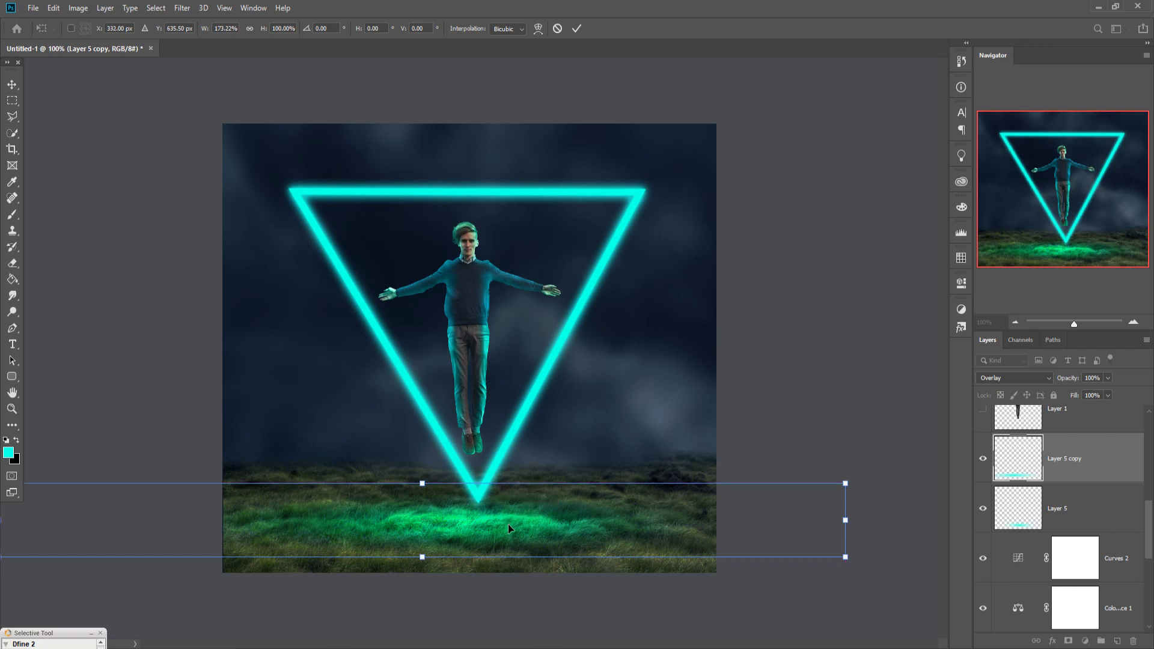
left_click(577, 28)
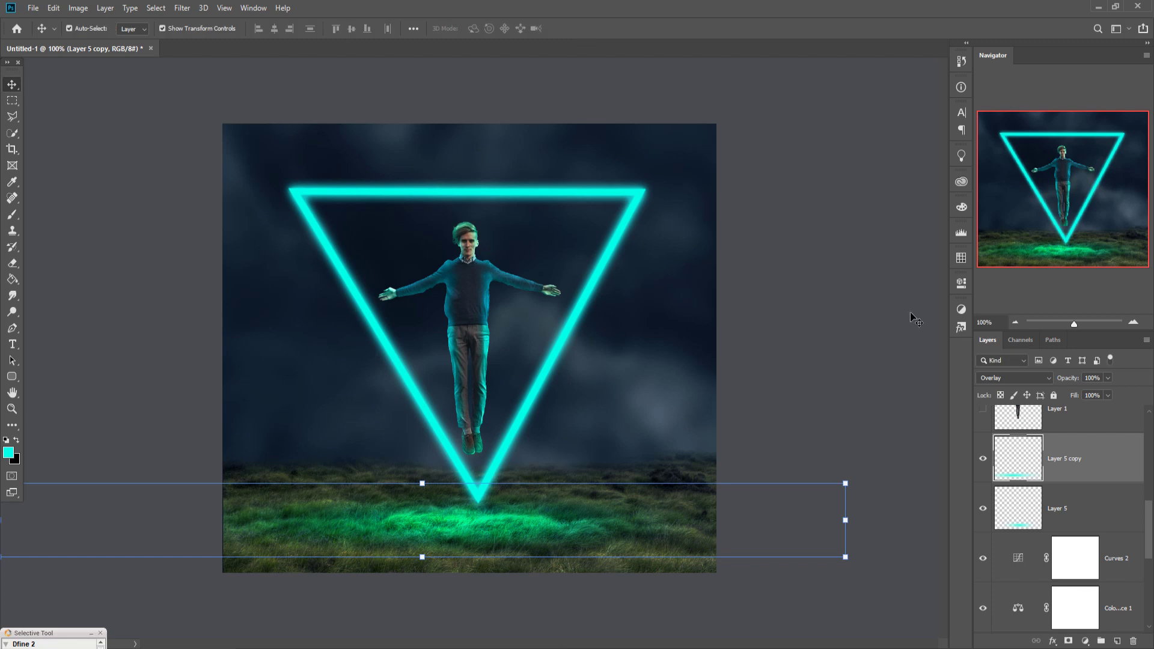
key("ctrl+minus")
key("ctrl+plus")
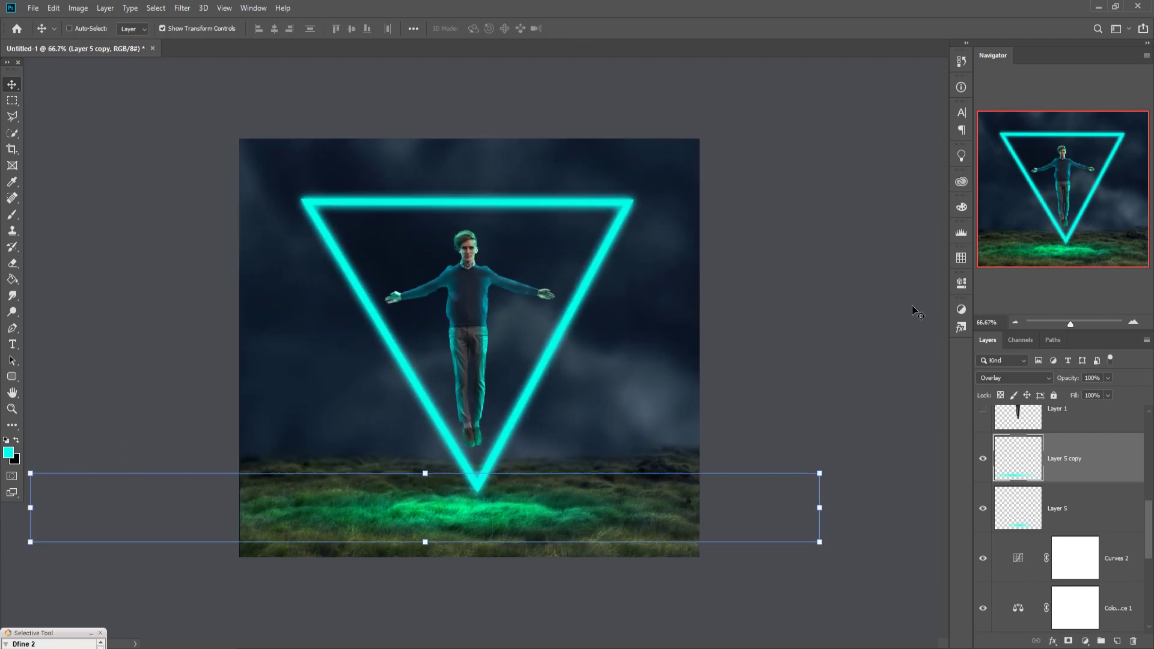
- Add a new blank layer directly above Curves 2
scroll(1098, 477, "down", 4)
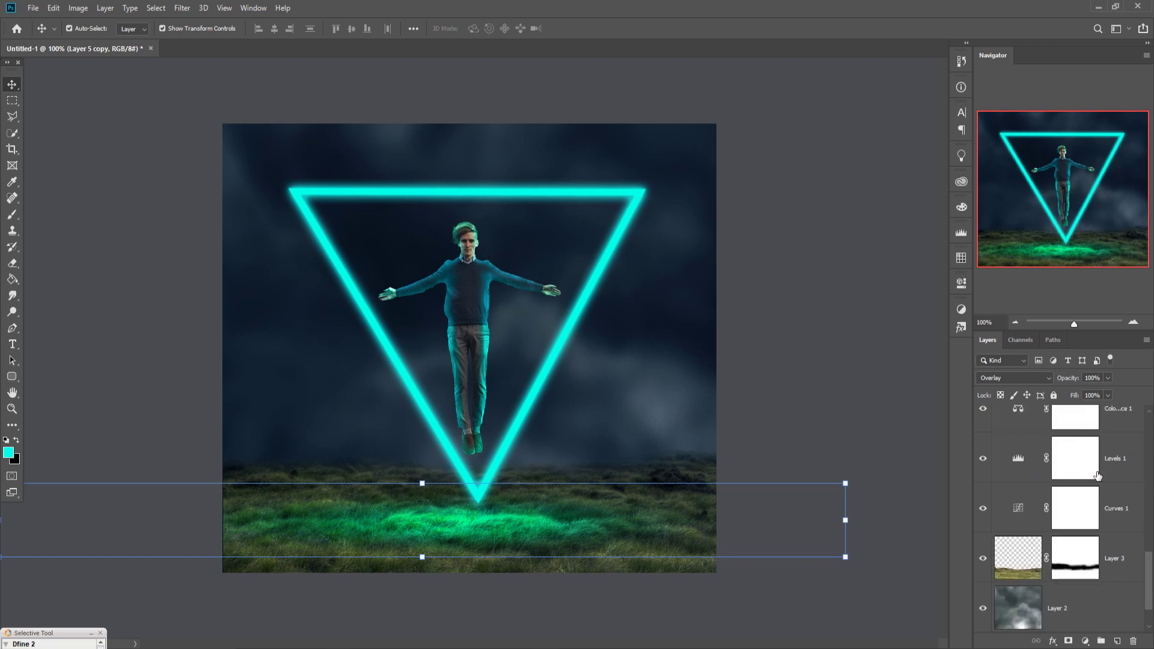
scroll(1098, 476, "down", 1)
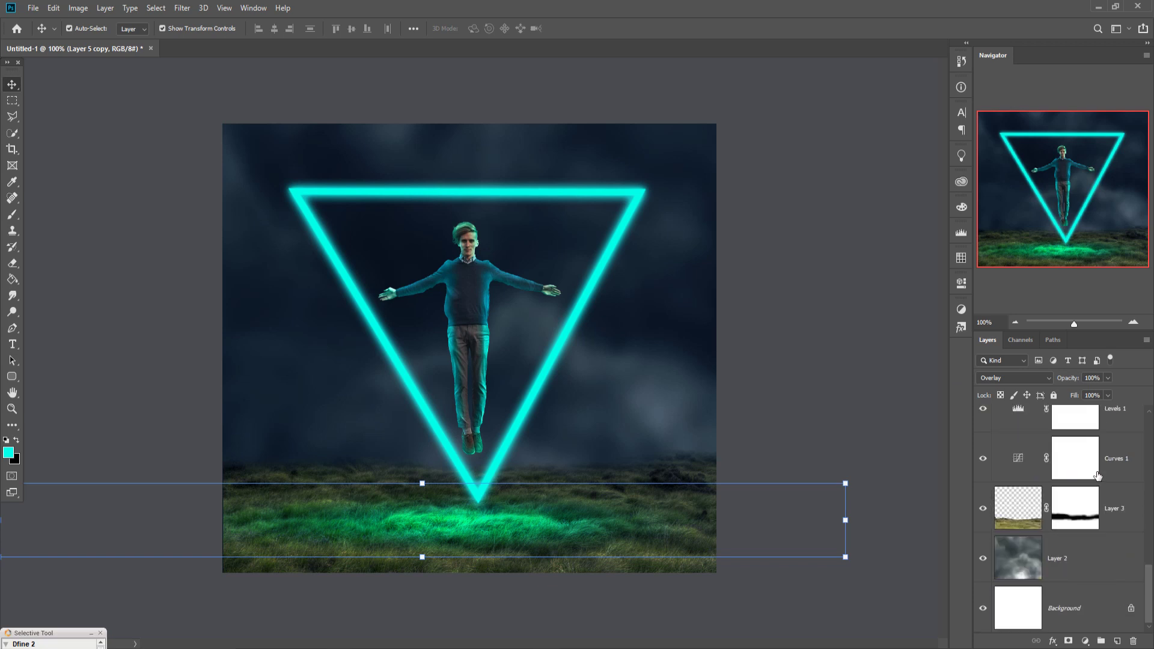
left_click(1119, 515)
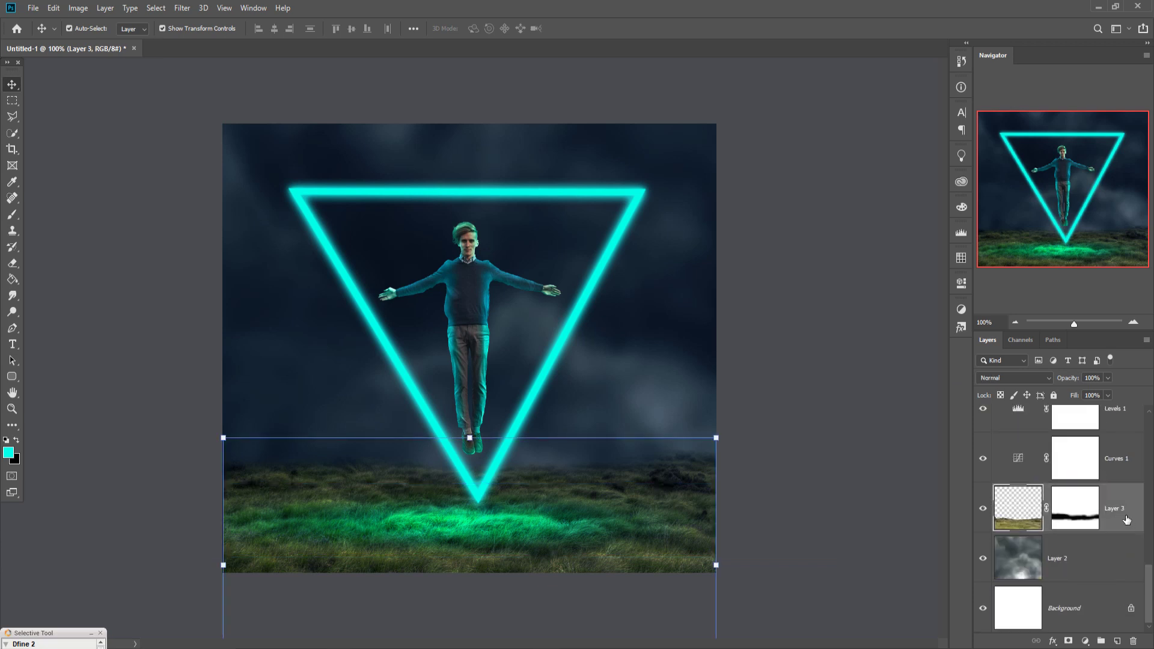
scroll(1118, 505, "up", 4)
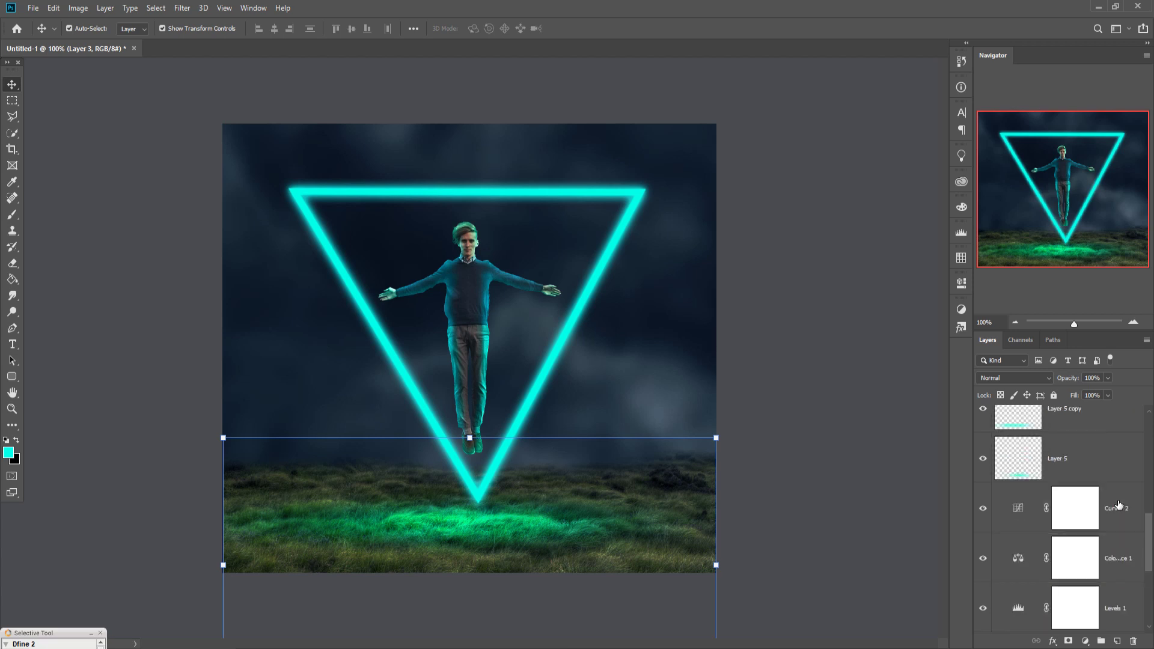
left_click(1117, 511)
left_click(1119, 643)
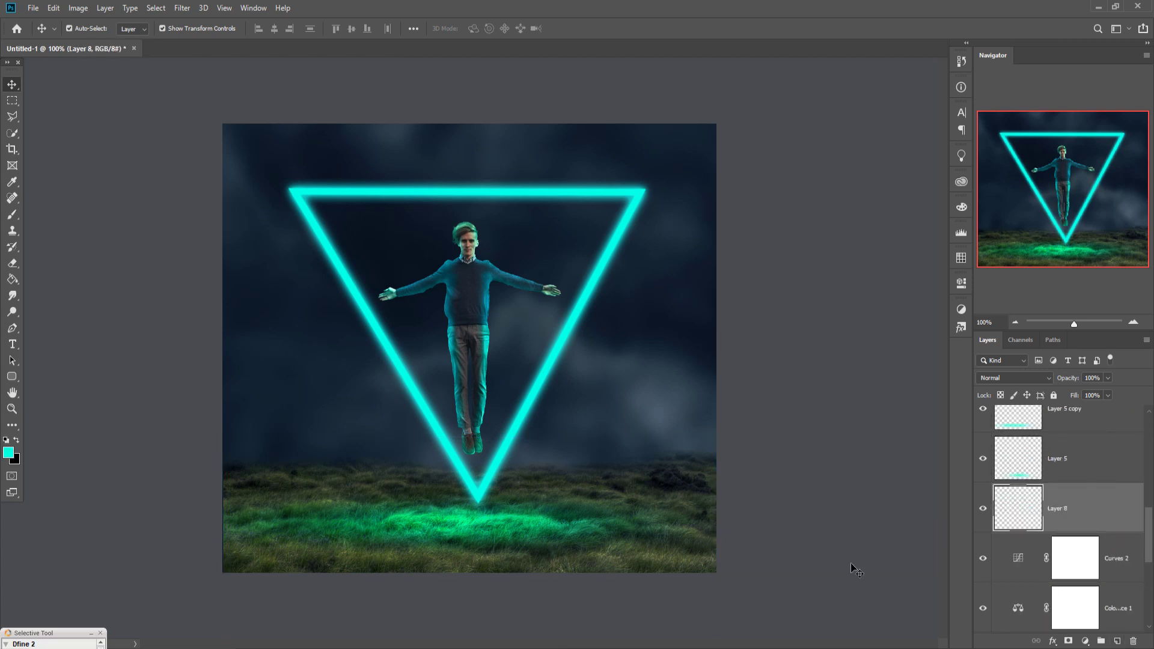
- Paint black over both sides of the sky on the new layer with a soft 600 px brush at 10% opacity
left_click(12, 215)
key("x")
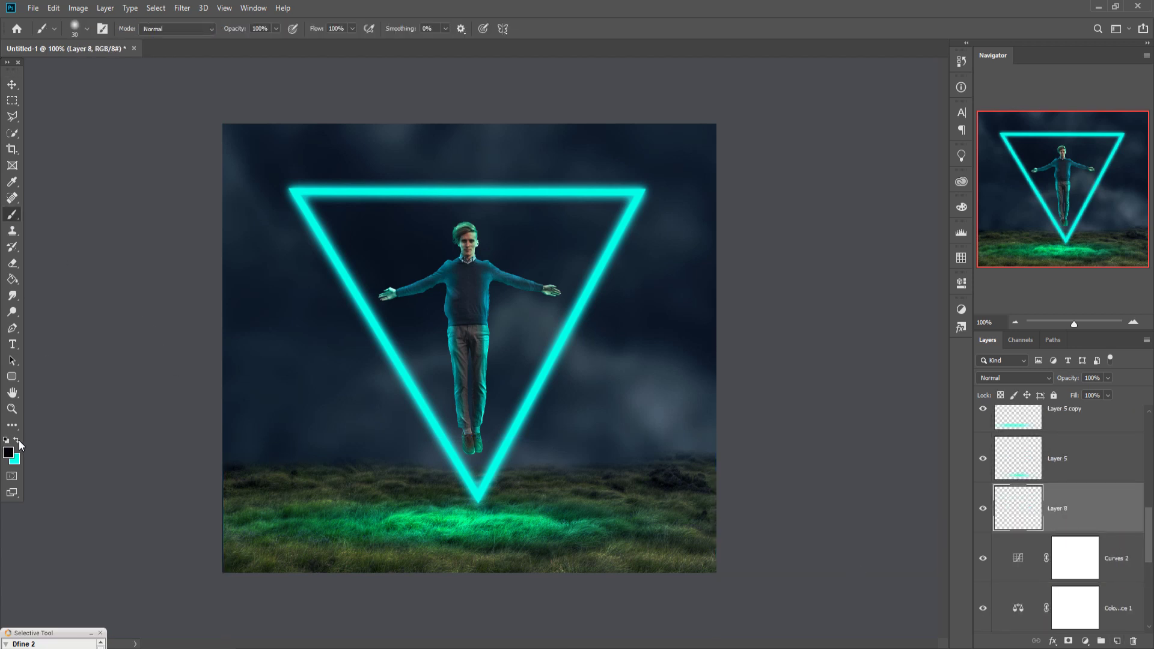
left_click(276, 28)
left_click_drag(278, 42, 229, 56)
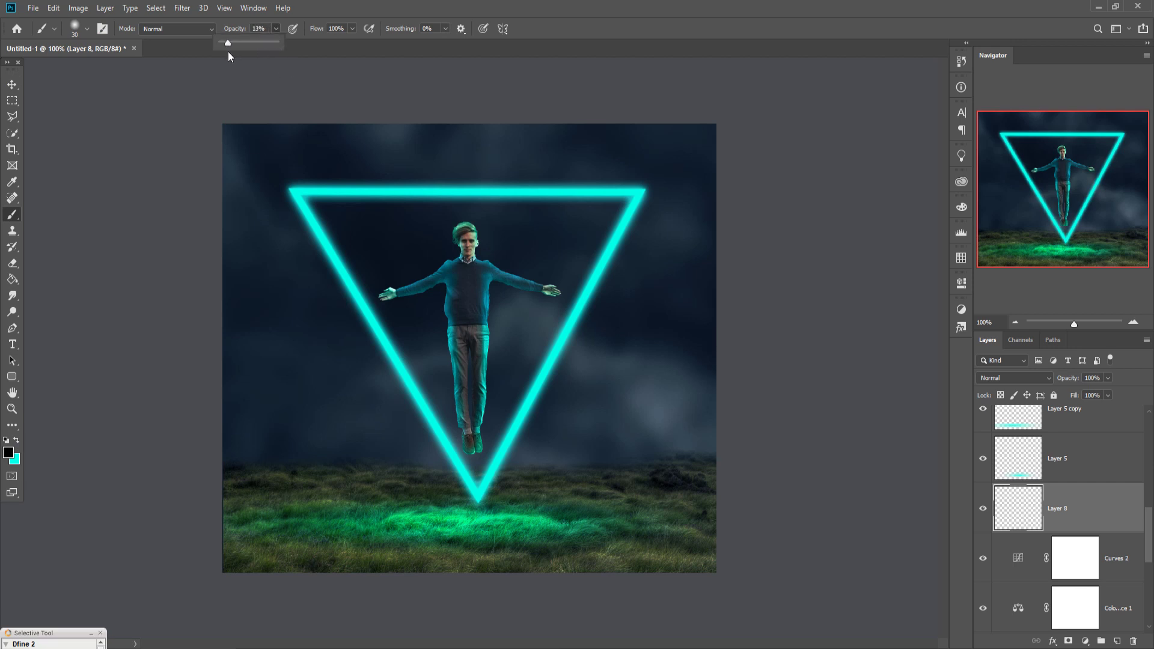
key("bracketright")
left_click(296, 221)
key("bracketright")
key("bracketright")
key("bracketright")
key("bracketright")
key("bracketright")
key("bracketright")
key("bracketright")
key("bracketright")
key("bracketright")
key("bracketright")
key("bracketright")
key("bracketright")
key("bracketright")
key("bracketright")
key("bracketright")
key("bracketright")
key("bracketright")
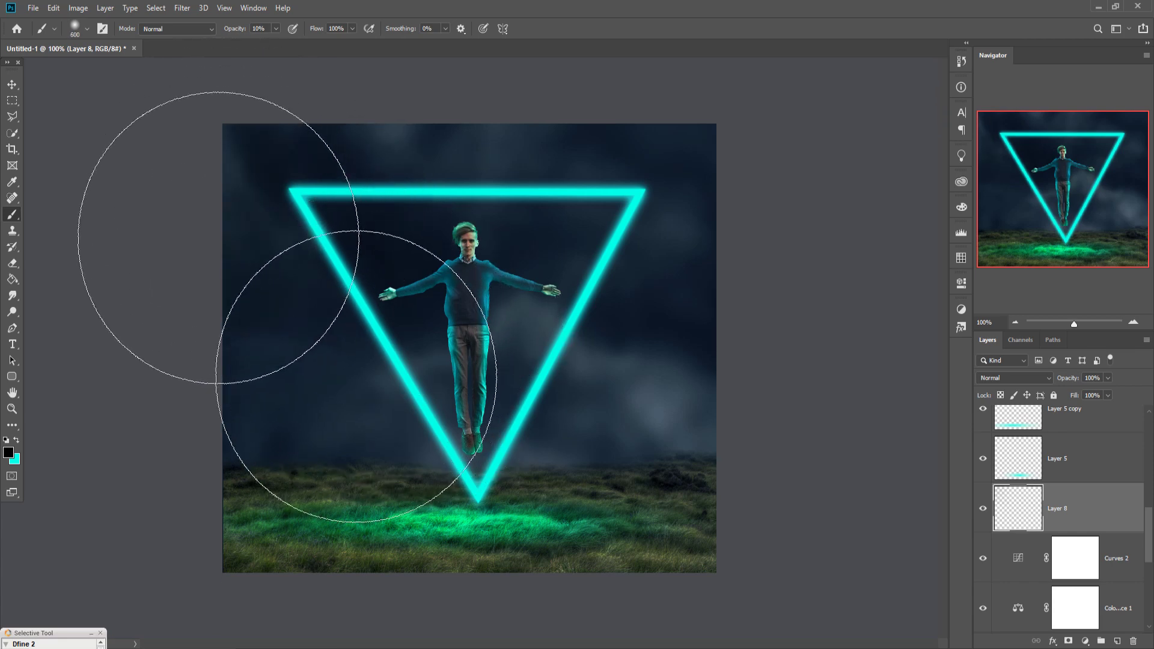
mouse_move(209, 443)
left_mouse_down()
mouse_move(242, 473)
mouse_move(315, 477)
mouse_move(289, 461)
mouse_move(286, 485)
mouse_move(217, 510)
mouse_move(208, 463)
mouse_move(235, 423)
left_mouse_up()
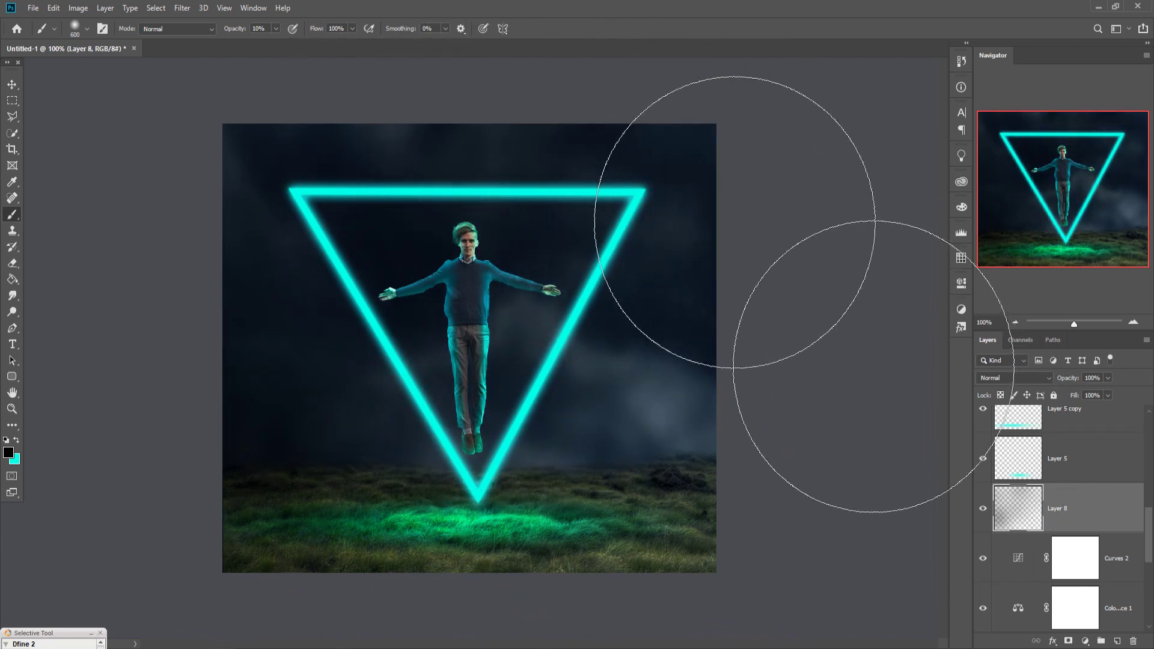
left_click_drag(695, 418, 733, 399)
- Darken the lower sky, horizon and outer grass with black strokes, reducing the brush to 400 px and 300 px
key("bracketleft")
key("bracketleft")
key("bracketleft")
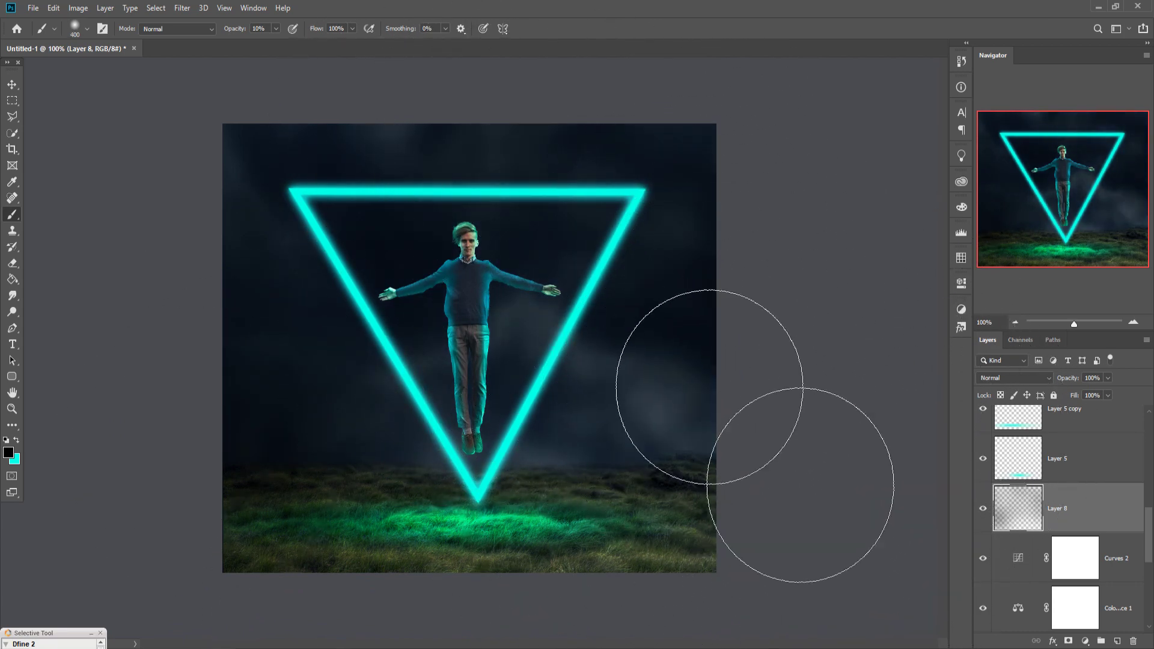
left_click_drag(704, 460, 631, 495)
left_click_drag(617, 496, 697, 501)
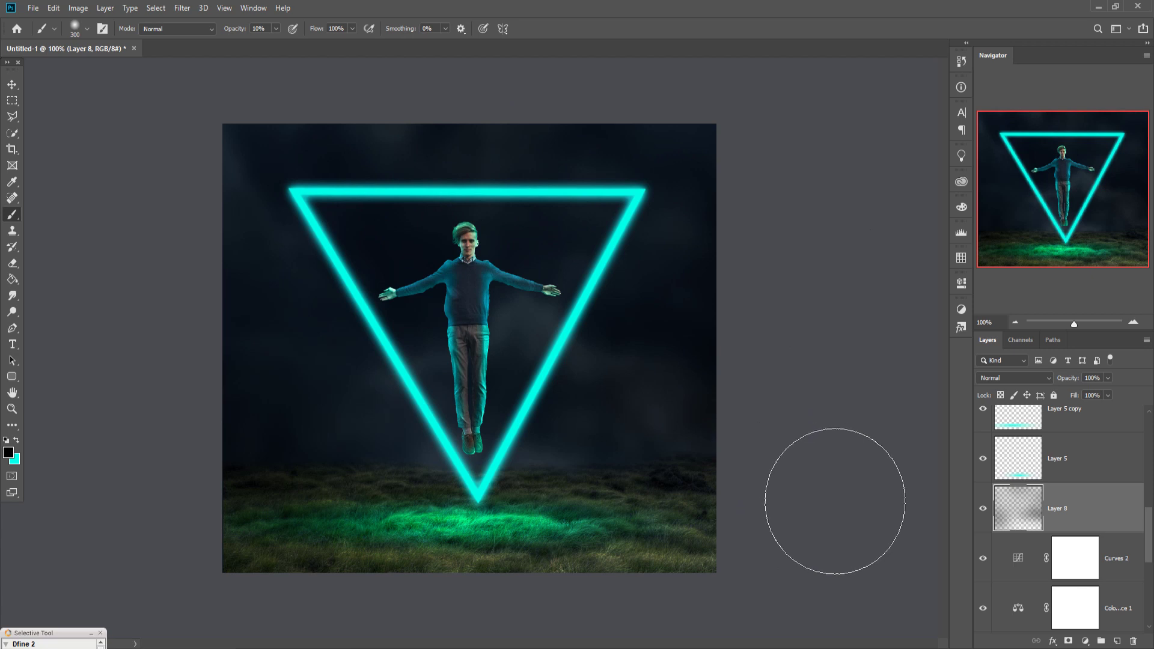
left_click(12, 84)
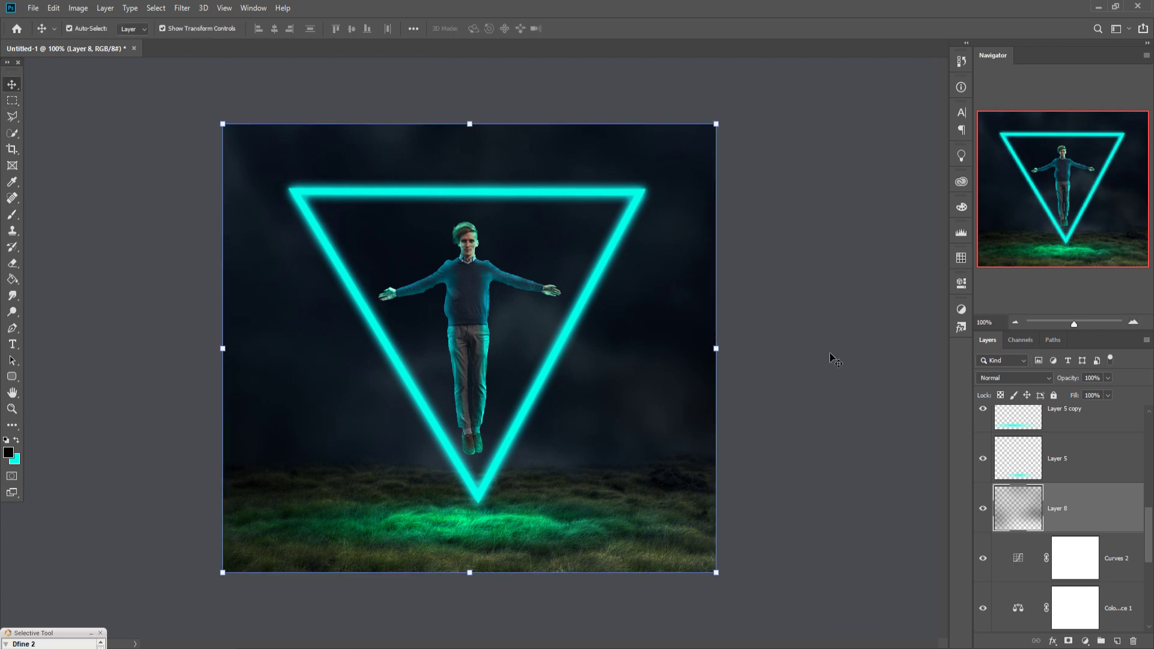
key("ctrl+plus")
key("ctrl+minus")
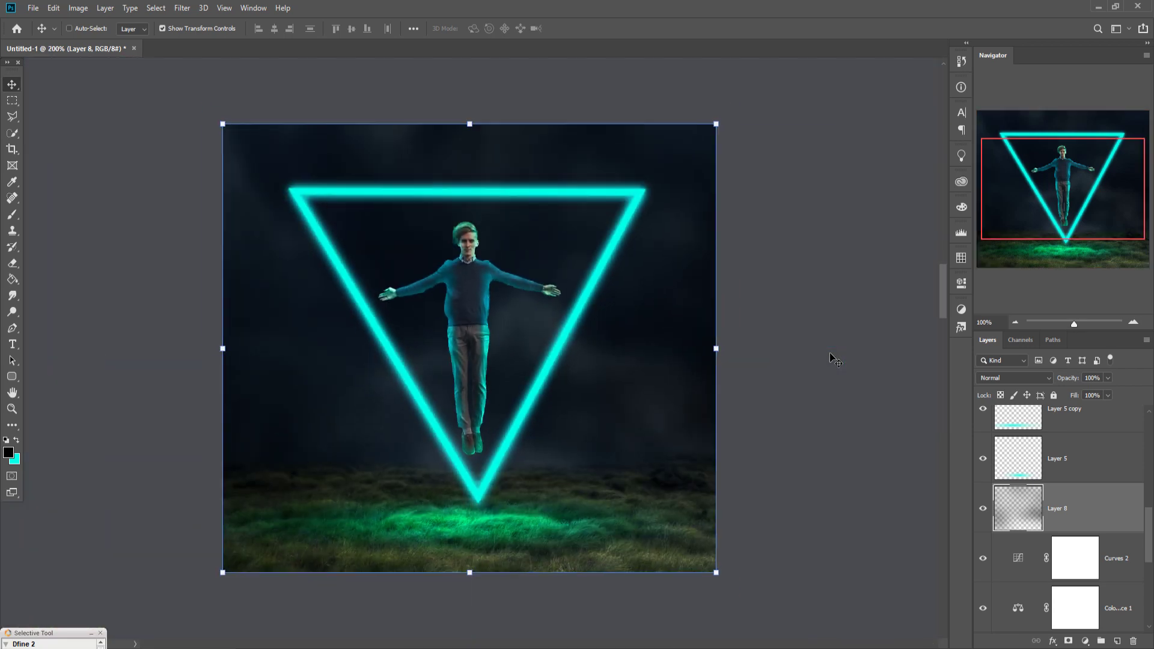
- Duplicate Layer 6, the turquoise light clipped to the man, to intensify his rim light
scroll(1097, 434, "up", 5)
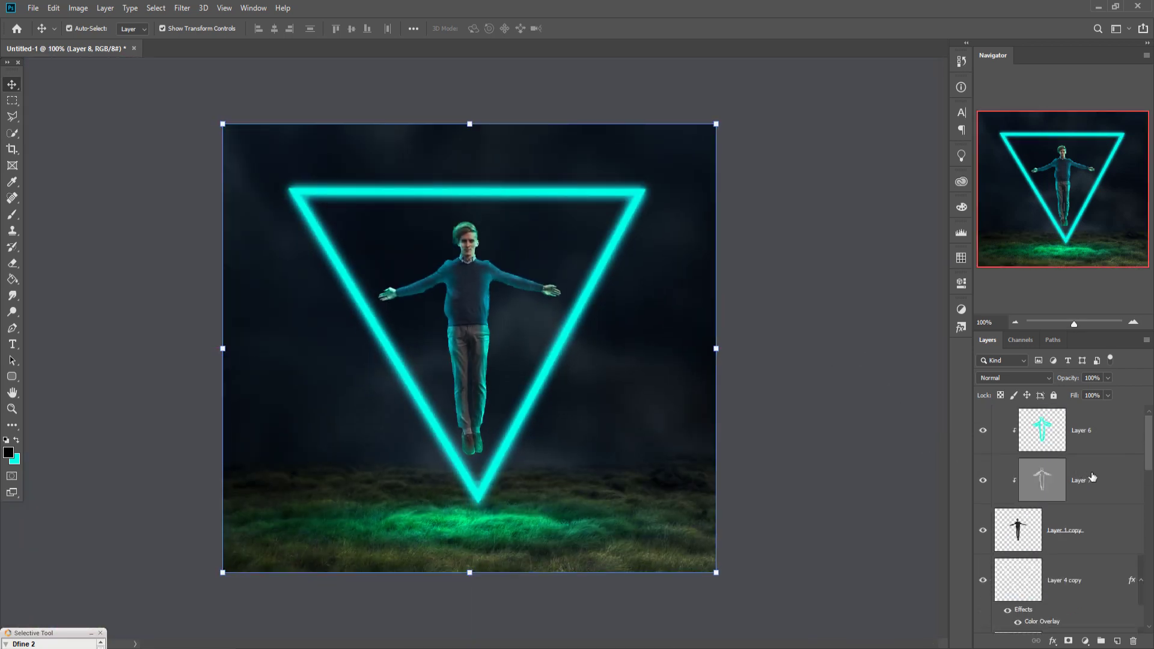
left_click(1092, 477)
left_click(1102, 432)
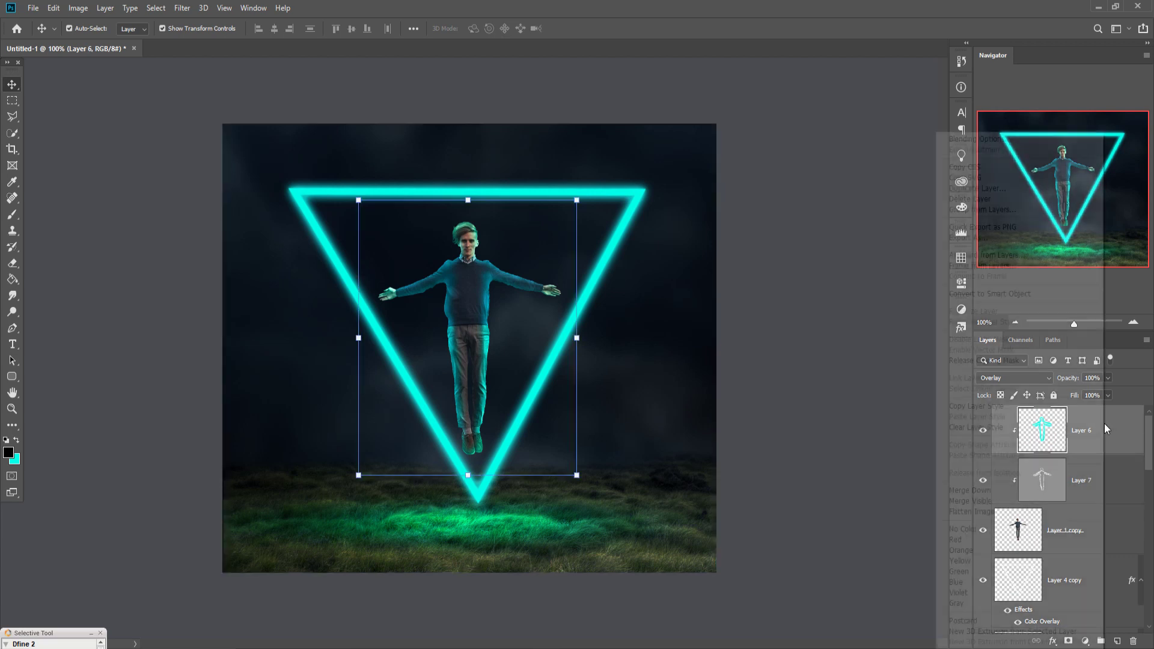
right_click(1105, 423)
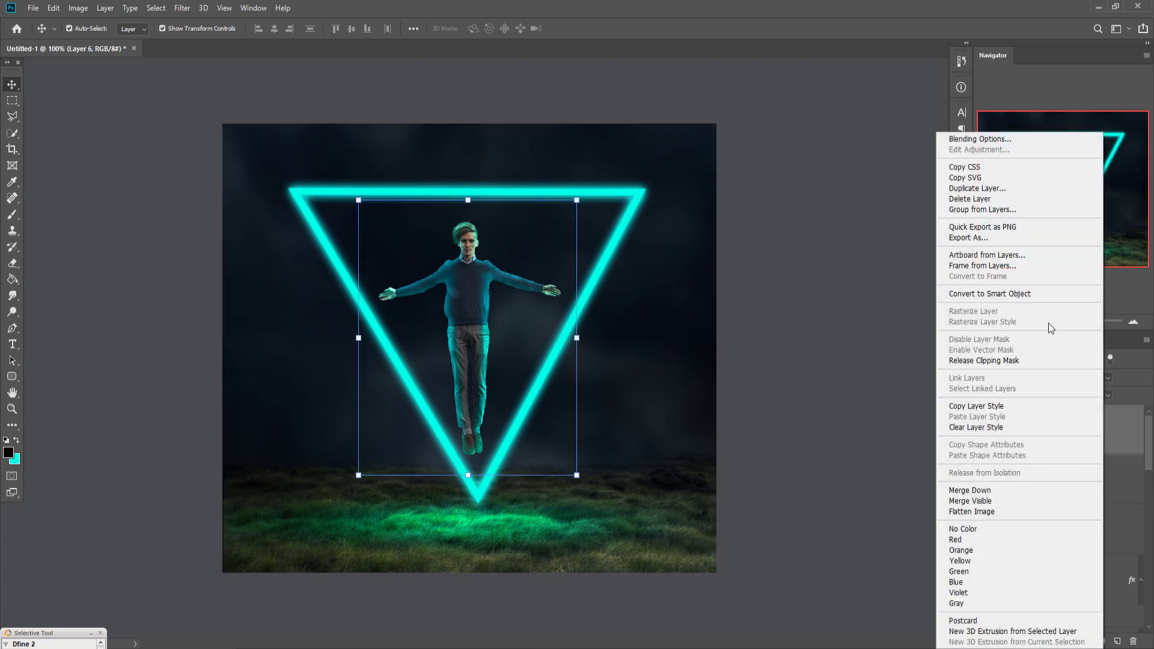
left_click(964, 190)
left_click(674, 185)
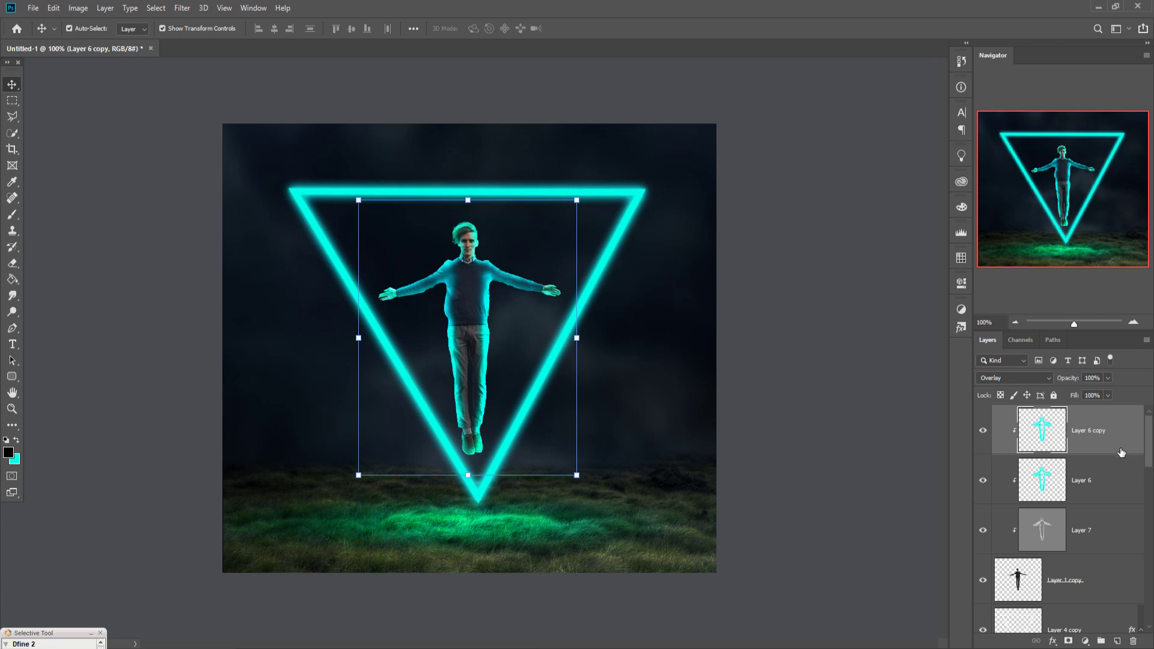
- Try duplicating the clipped gray dodge layer, Layer 7, and undo the duplication
left_click(1097, 521)
right_click(1106, 521)
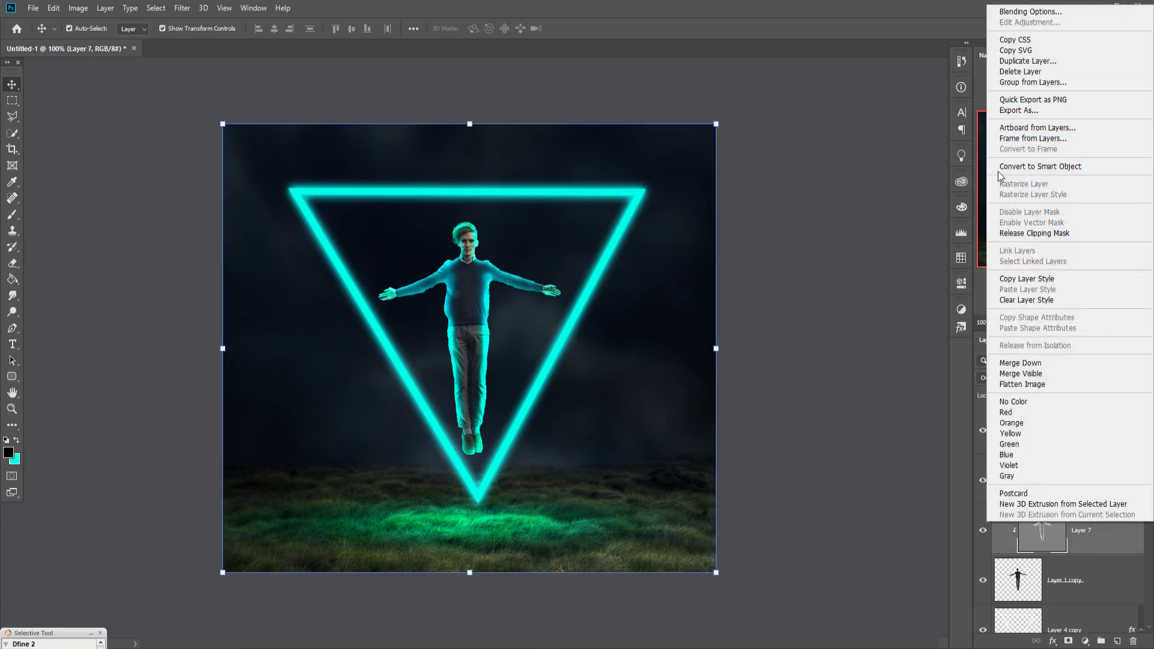
left_click(1028, 61)
left_click(676, 184)
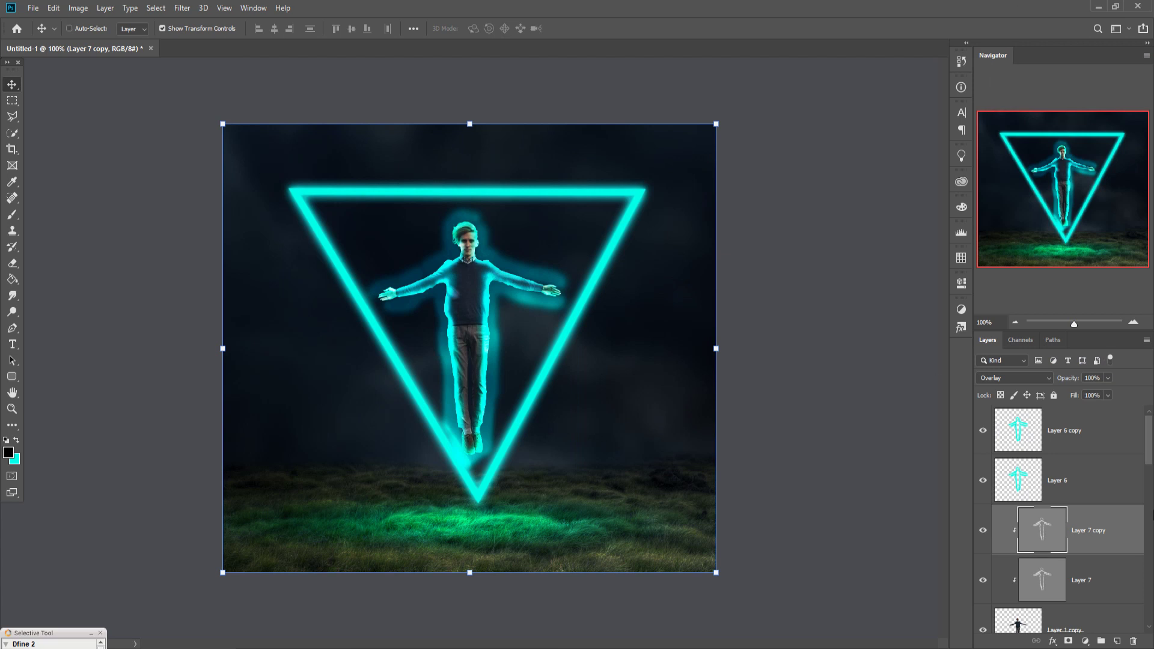
key("ctrl+z")
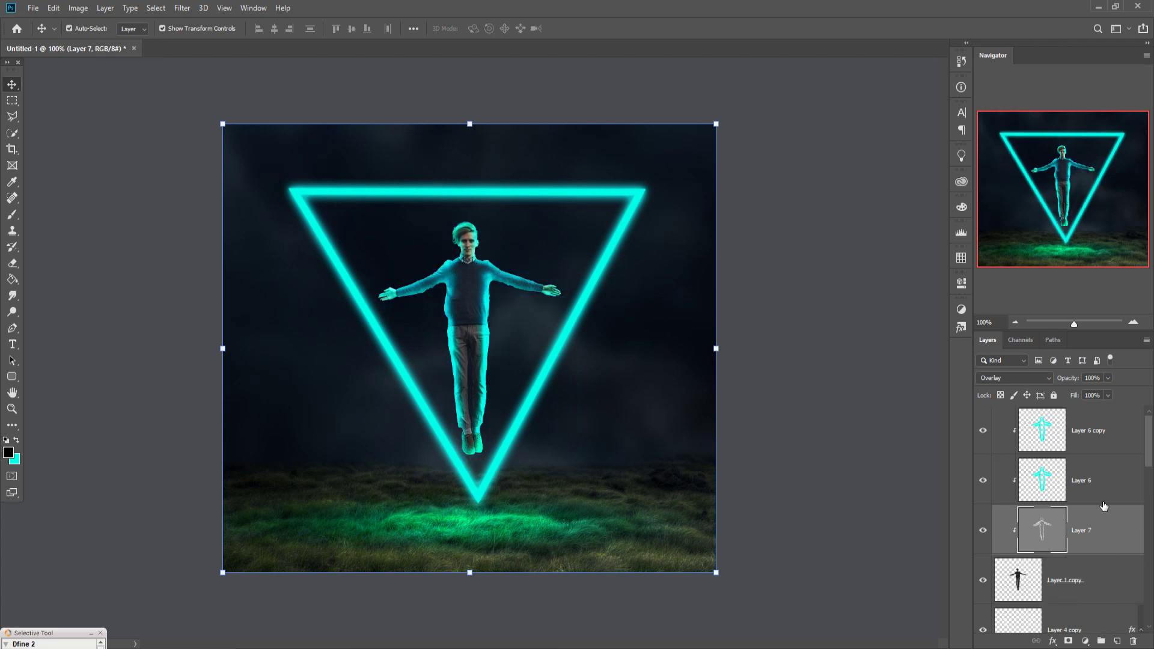
- Add a Color Balance adjustment above Layer 6 copy and shift the midtones from yellow toward blue
left_click(1088, 432)
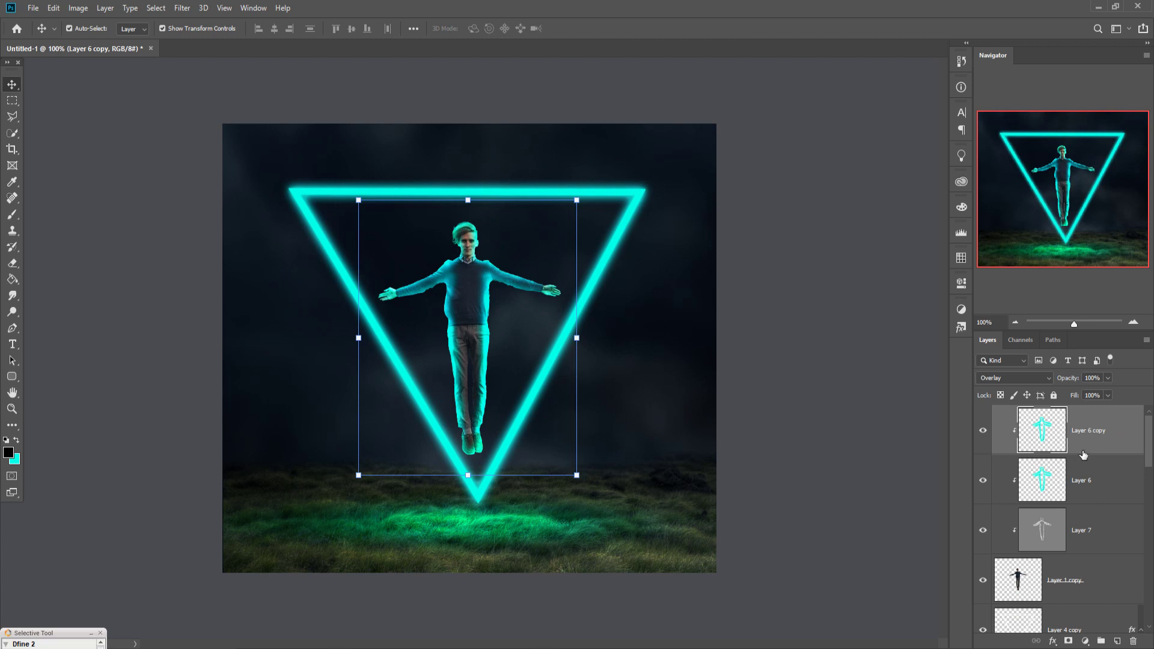
left_click(1085, 641)
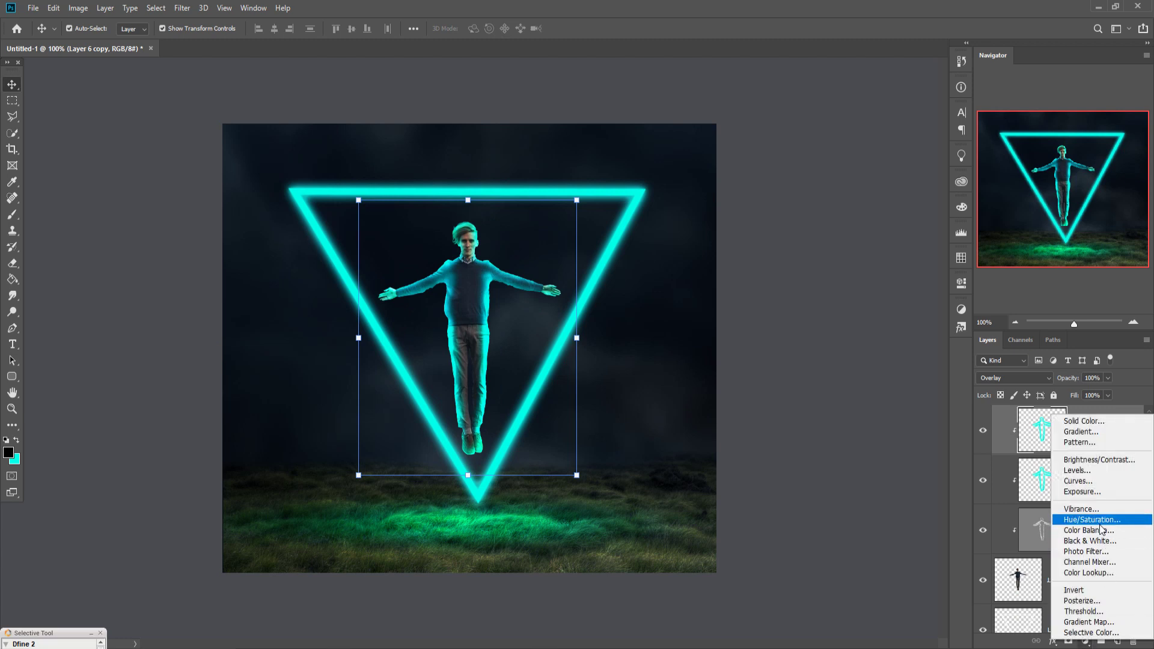
left_click(1089, 531)
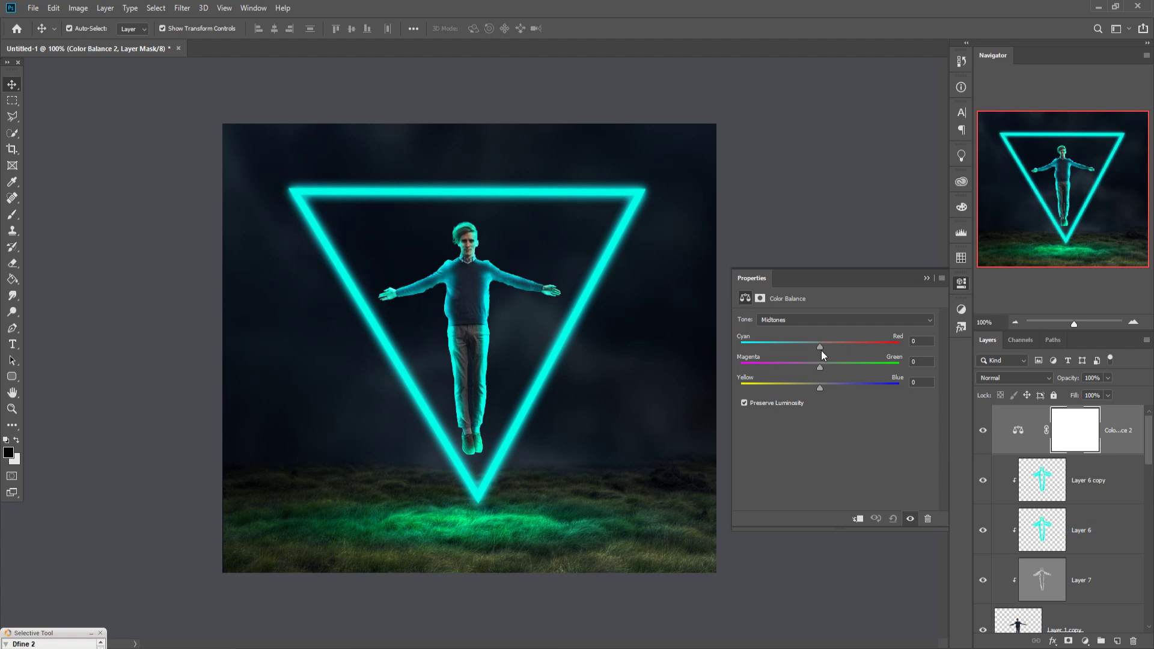
left_click_drag(821, 347, 822, 347)
left_click_drag(820, 388, 813, 389)
left_click_drag(809, 388, 833, 389)
left_click(926, 278)
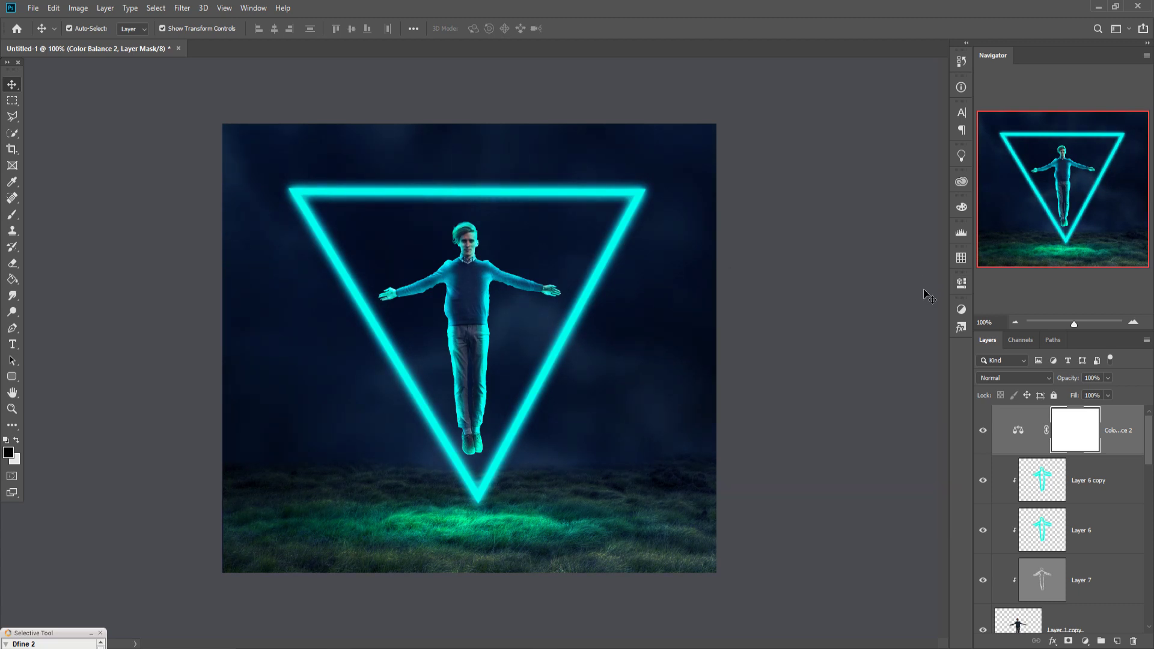
- Stamp all visible layers into a new merged layer above Color Balance 2
left_click(1129, 440)
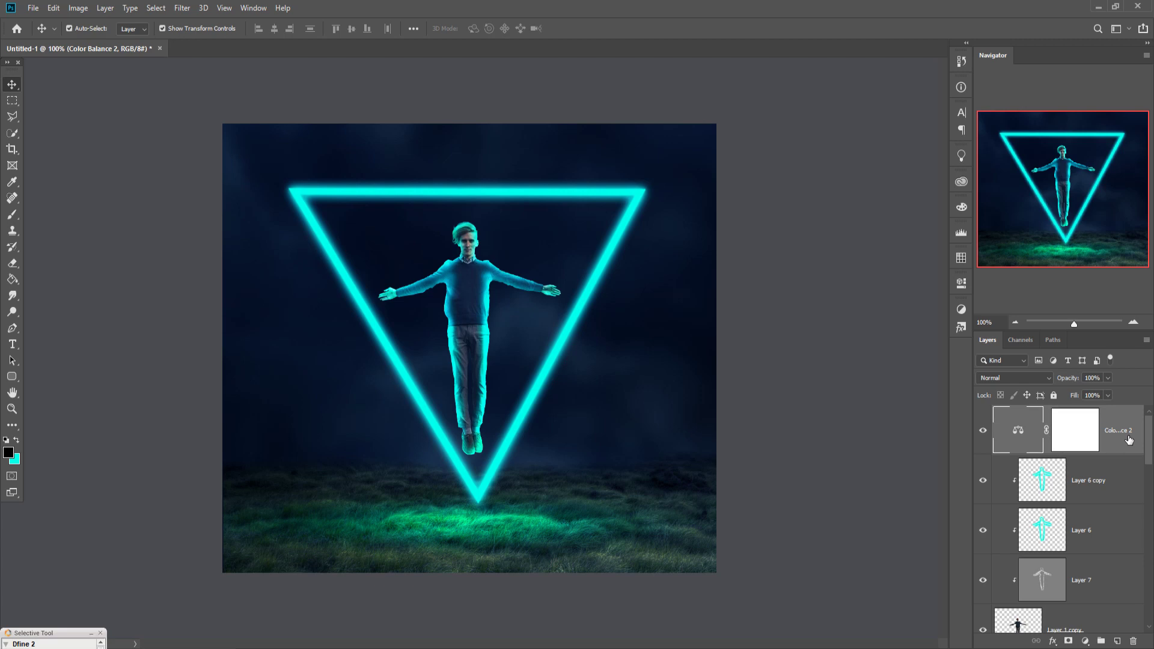
key("ctrl+shift+alt+e")
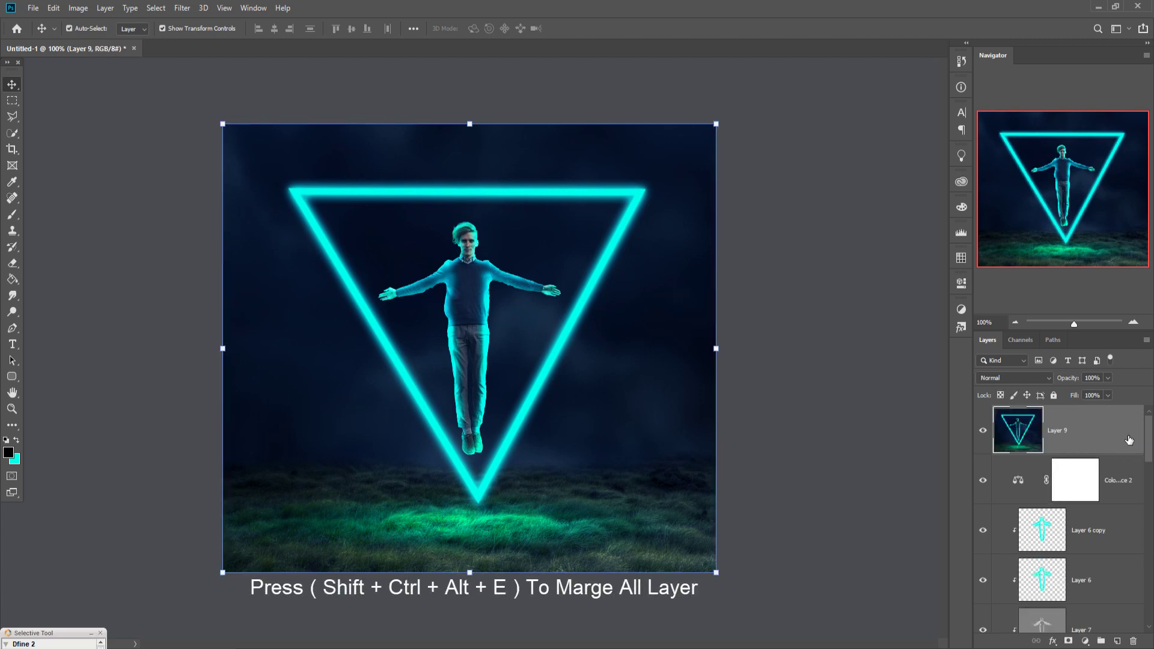
- Duplicate the merged Layer 9 within the same document
right_click(1129, 440)
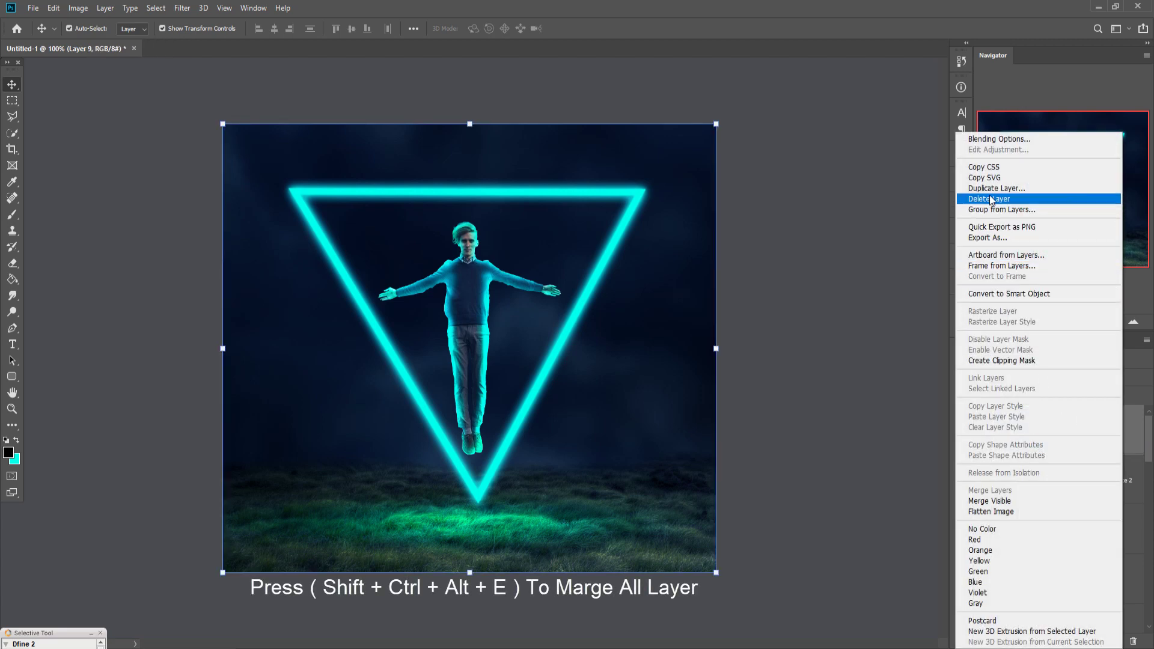
left_click(989, 188)
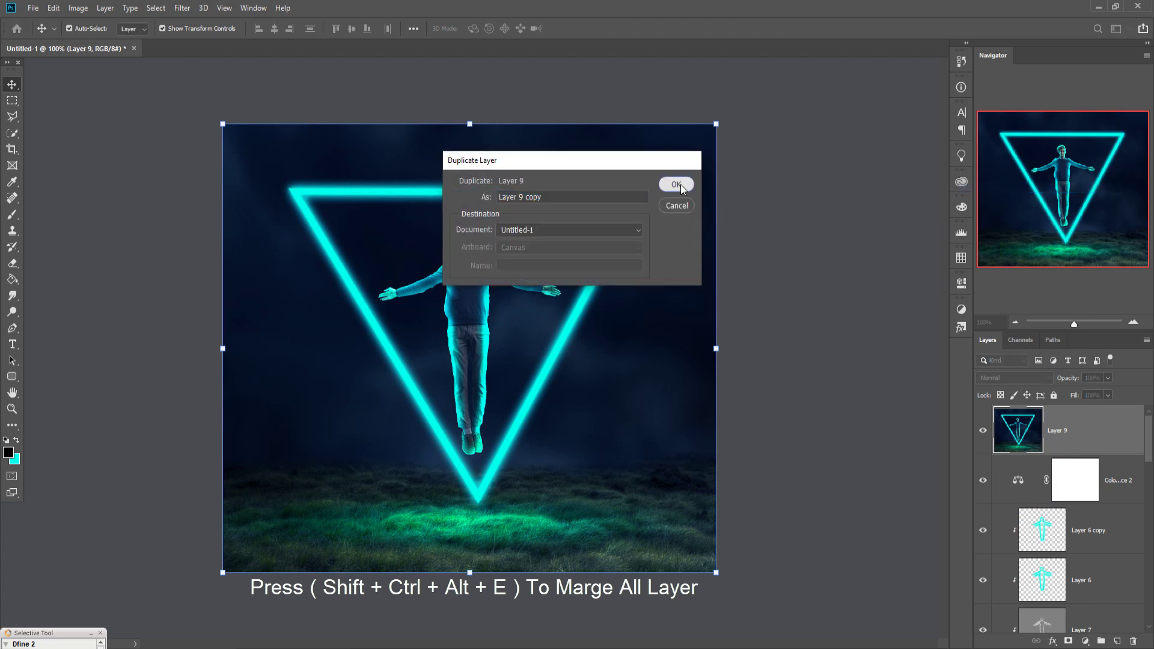
left_click(675, 184)
- Open the Camera Raw Filter on the Layer 9 copy and set Clarity to +17 and Saturation to +15
left_click(156, 8)
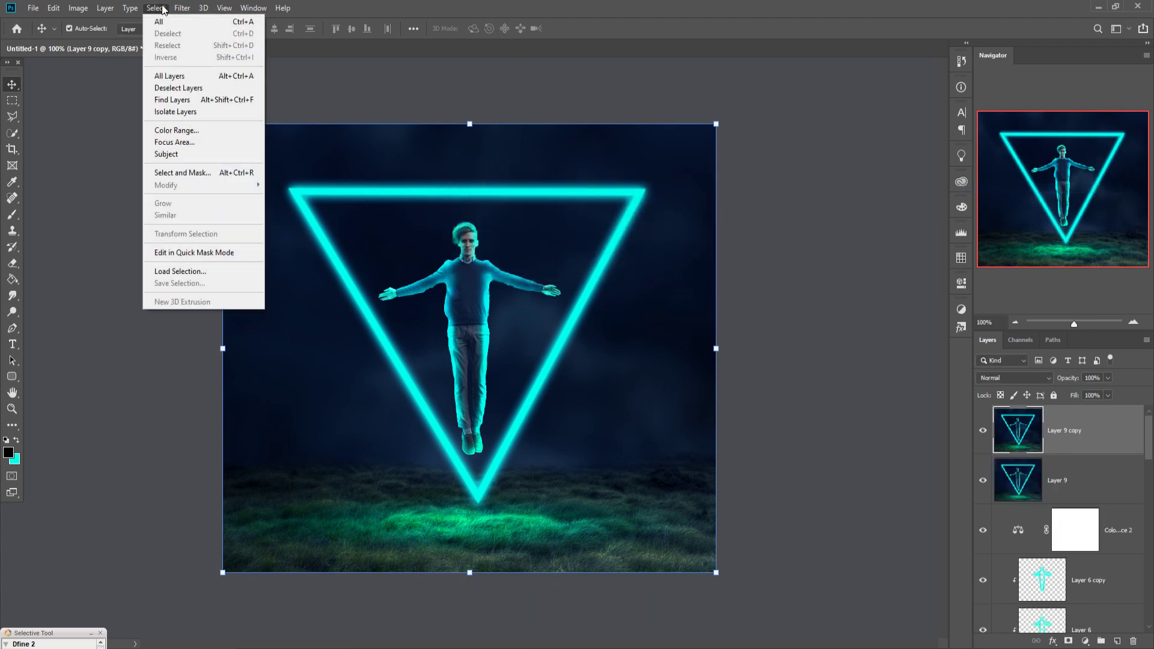
mouse_move(183, 8)
left_click(209, 83)
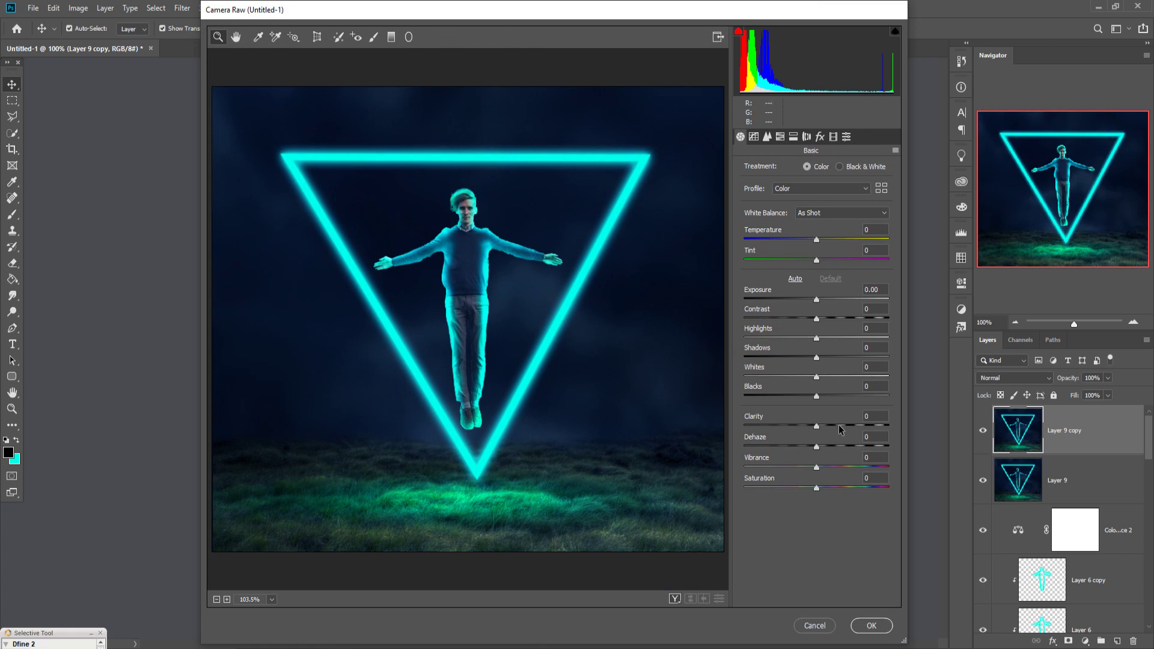
left_click_drag(817, 426, 825, 425)
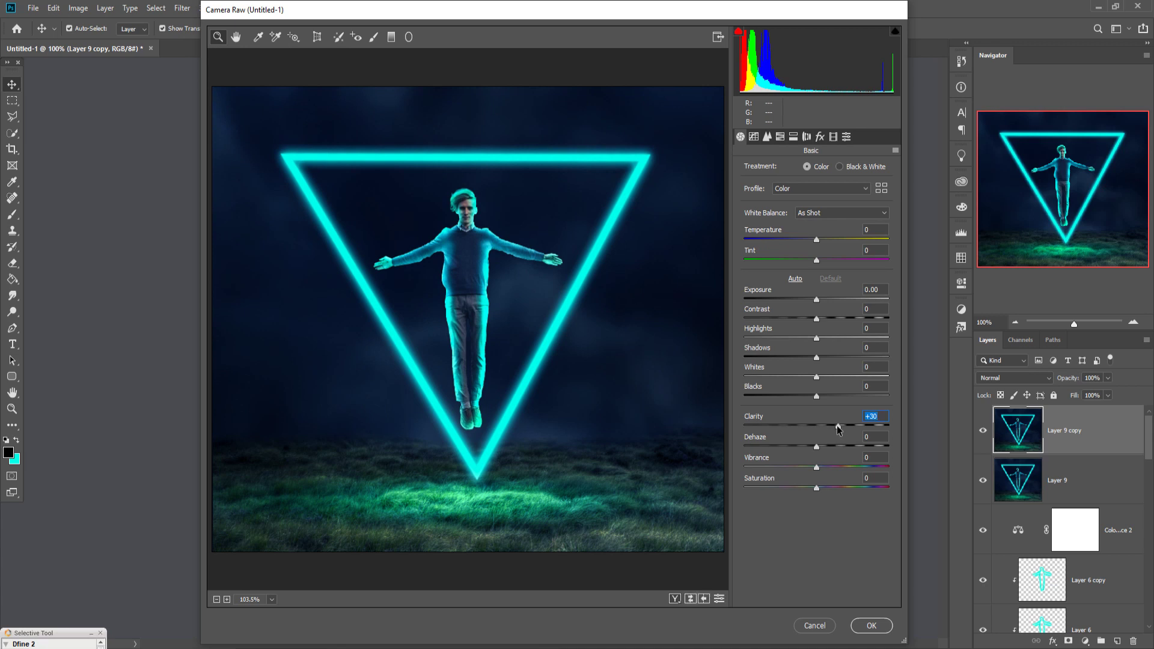
left_click_drag(835, 426, 828, 428)
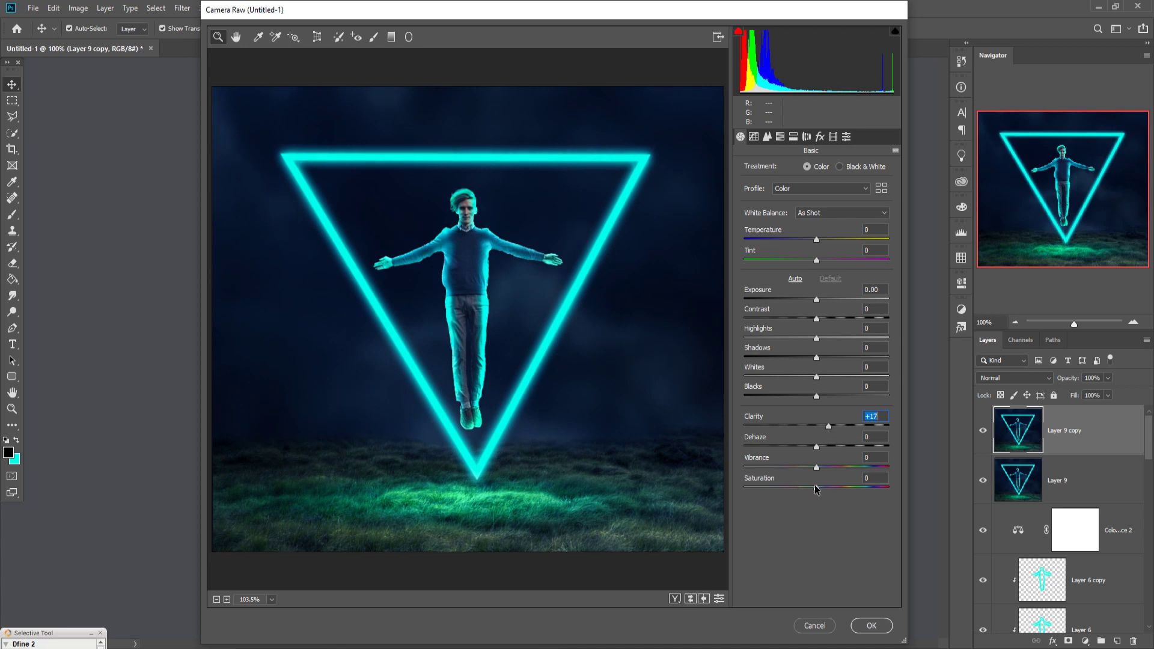
left_click_drag(817, 490, 827, 488)
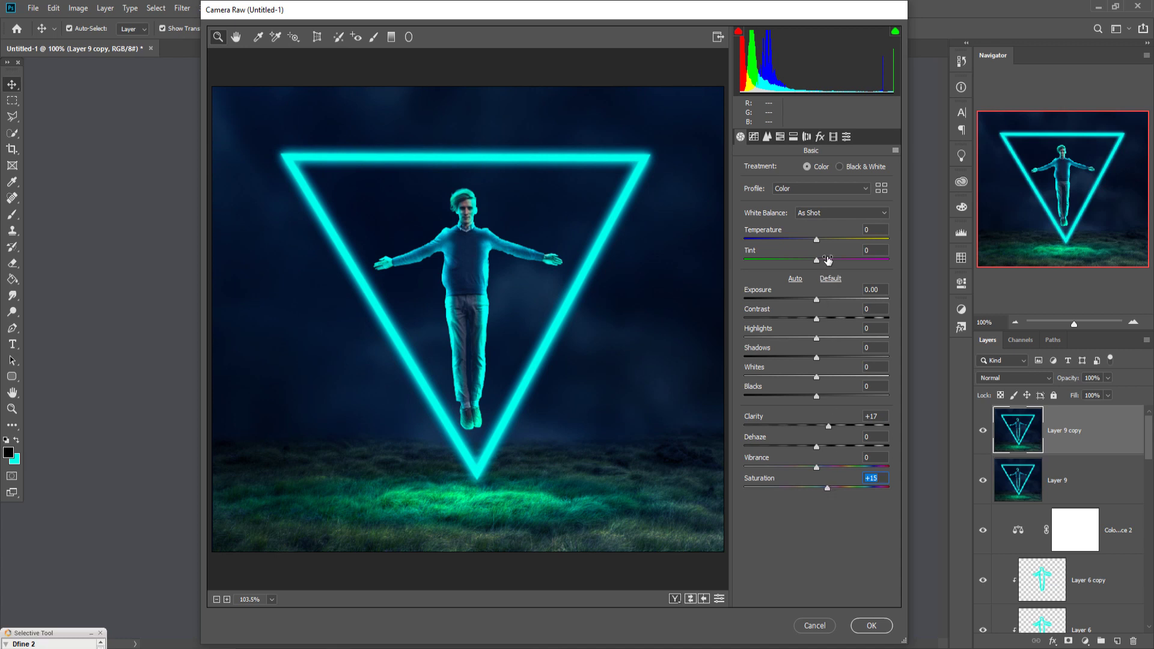
- Raise the HSL saturation of Aquas to +24 and Blues to +18, and set the sharpening amount to 28
left_click(781, 137)
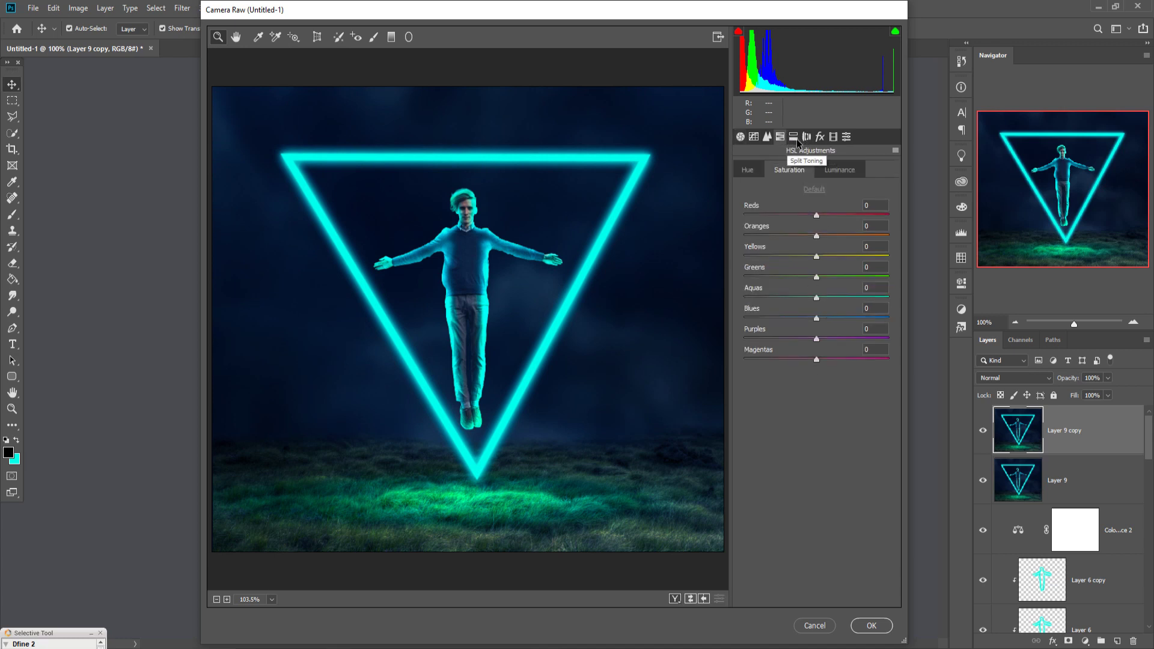
left_click_drag(818, 302, 835, 302)
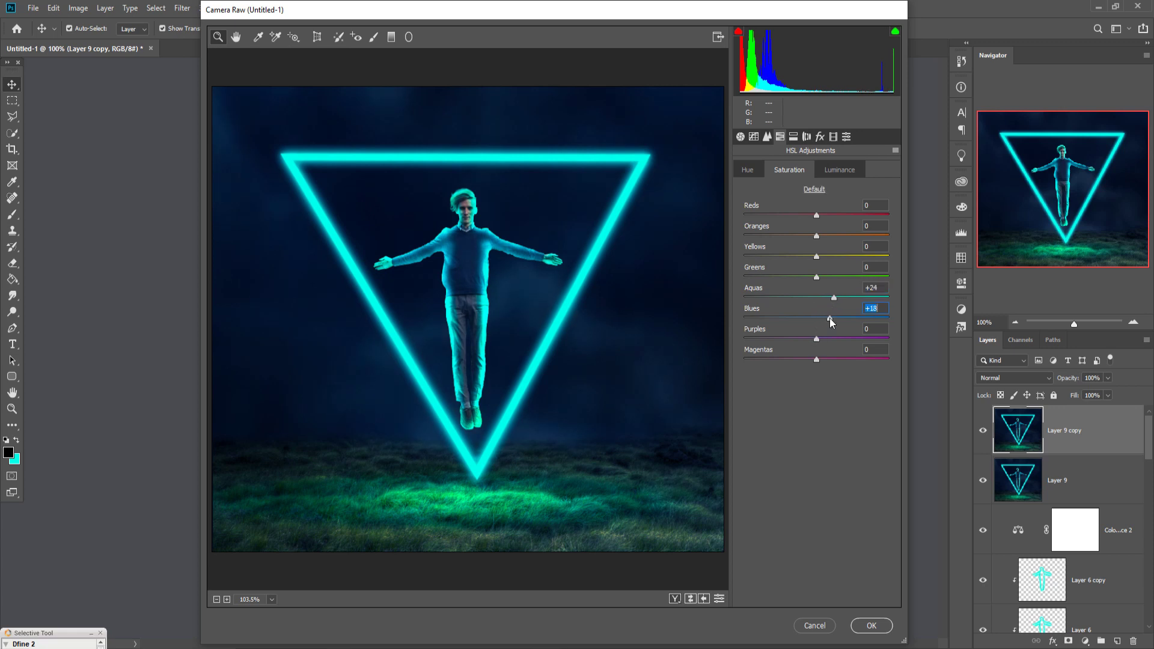
left_click(767, 139)
left_click(755, 138)
left_click(769, 138)
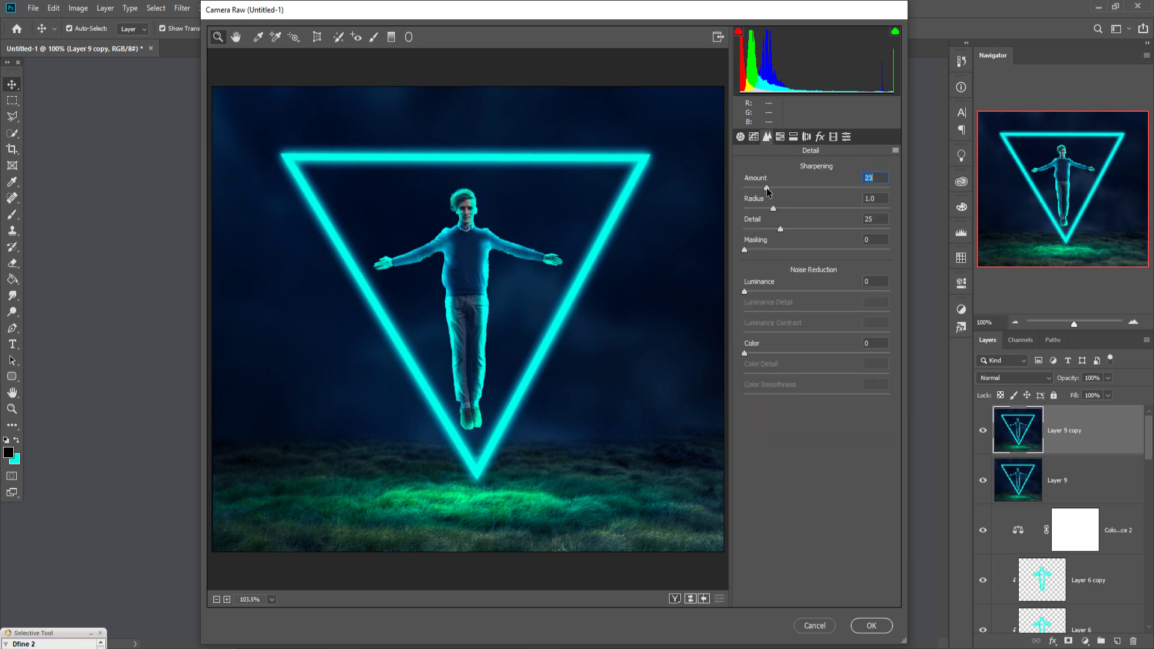
left_click_drag(770, 188, 771, 189)
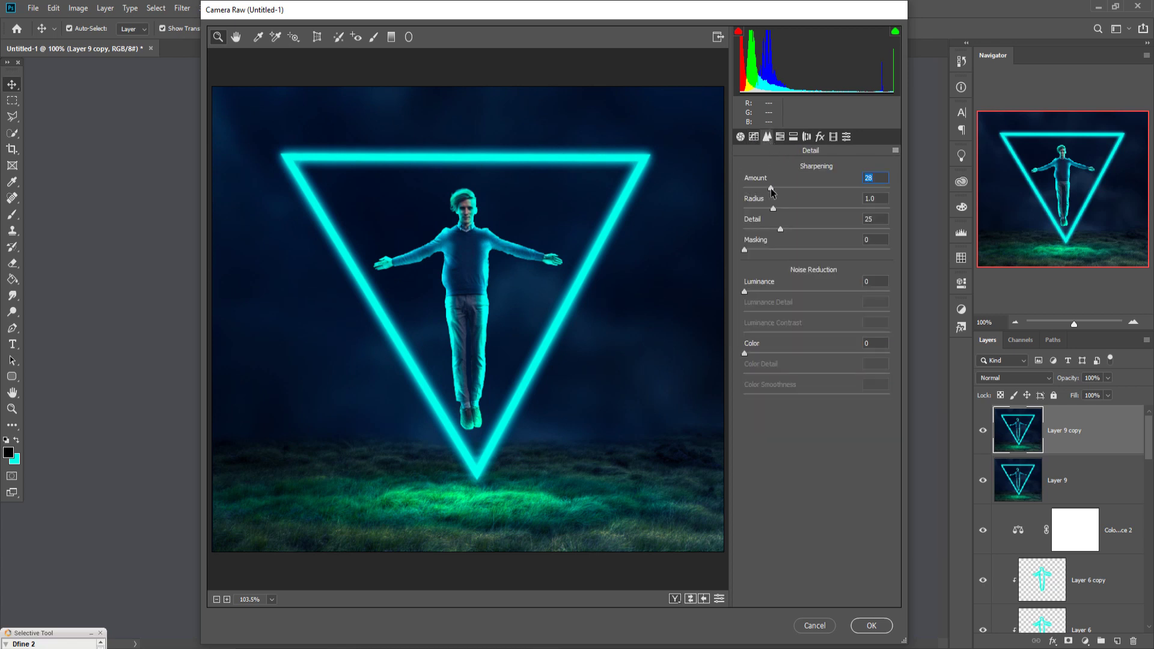
- Darken the image edges with a post-crop vignette amount of -25 and apply the Camera Raw adjustments
left_click(819, 137)
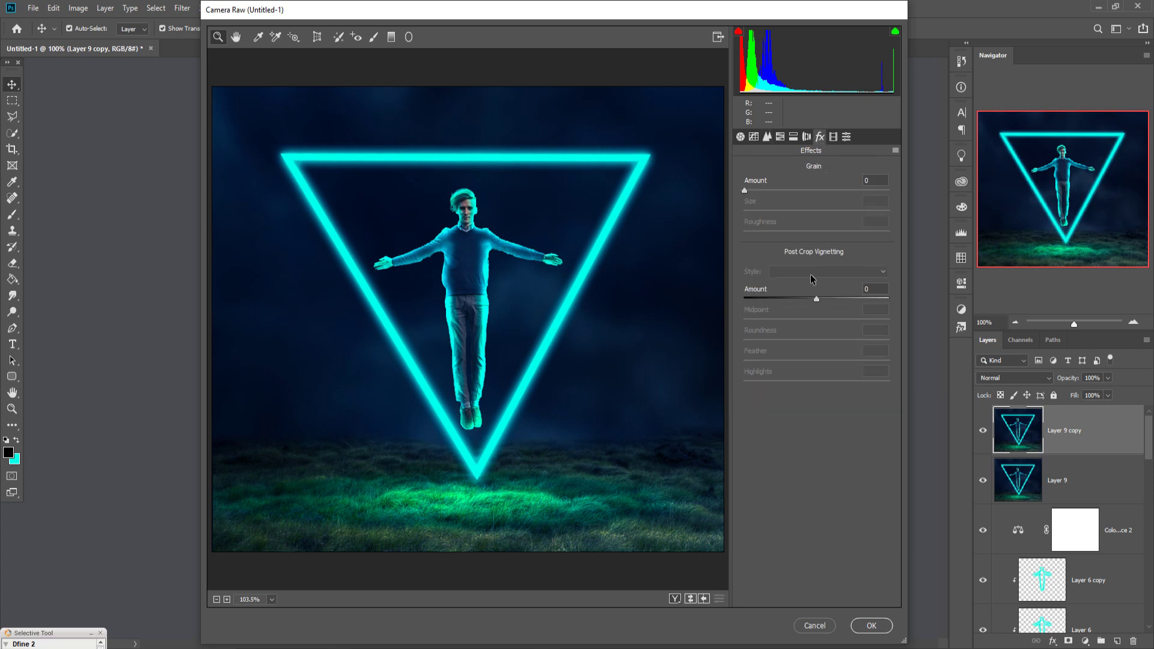
left_click_drag(817, 298, 798, 300)
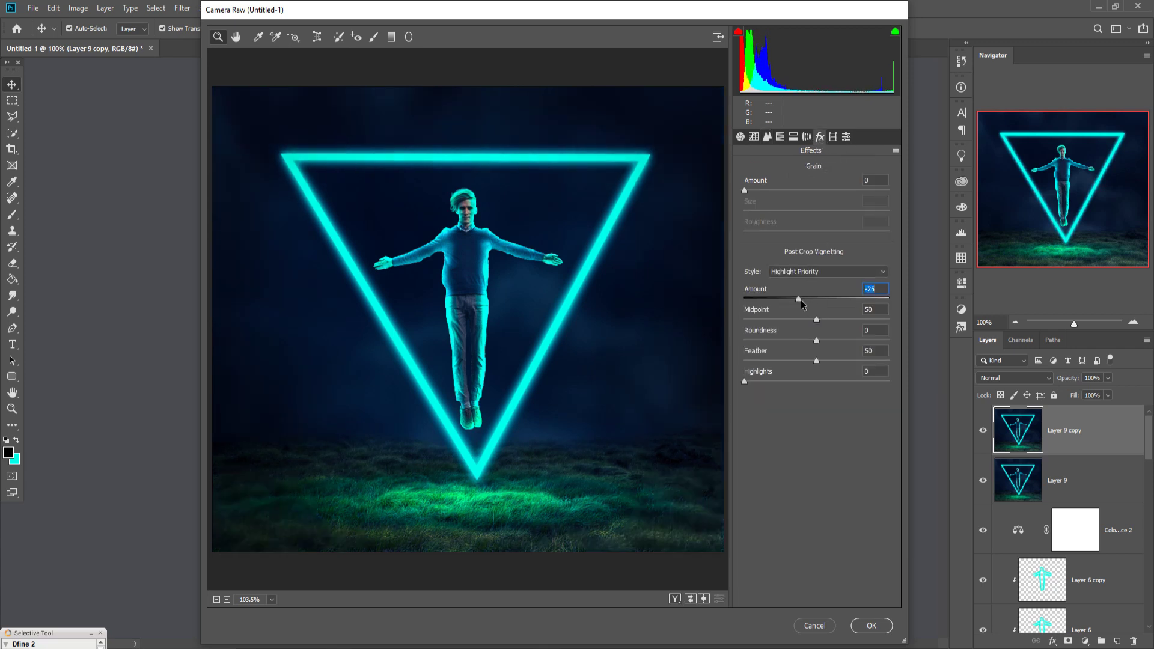
left_click(870, 626)
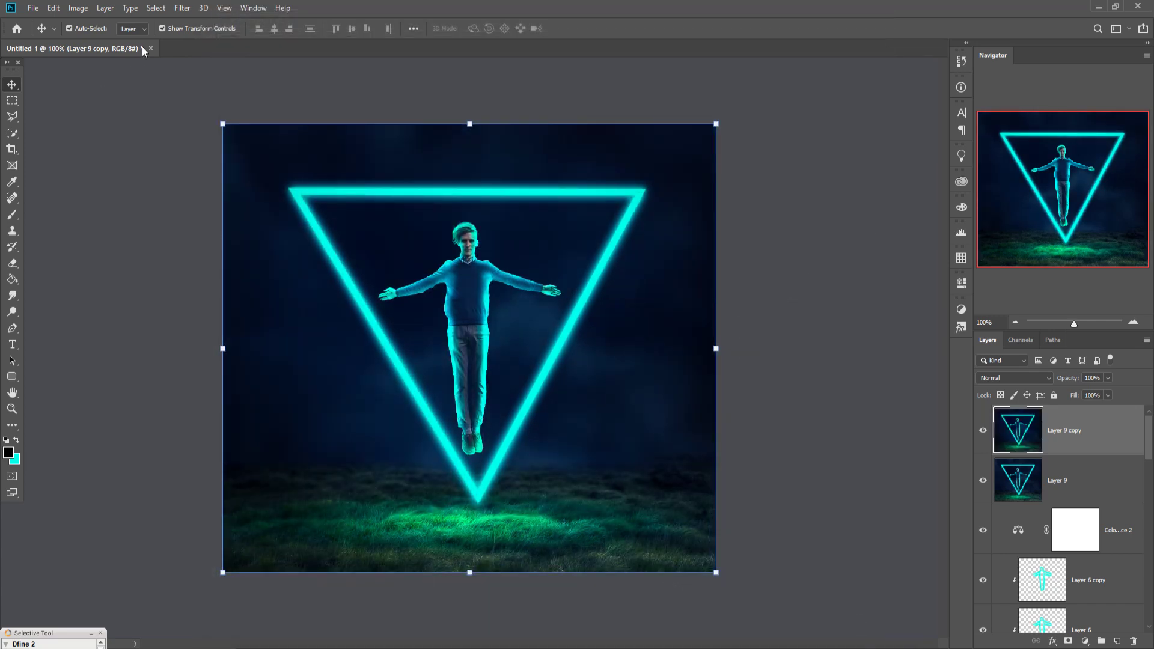
- Apply the Color Efex Pro 4 Cross Processing filter at 13% strength to the Layer 9 copy, postponing the Nik Collection update
left_click(182, 7)
mouse_move(205, 277)
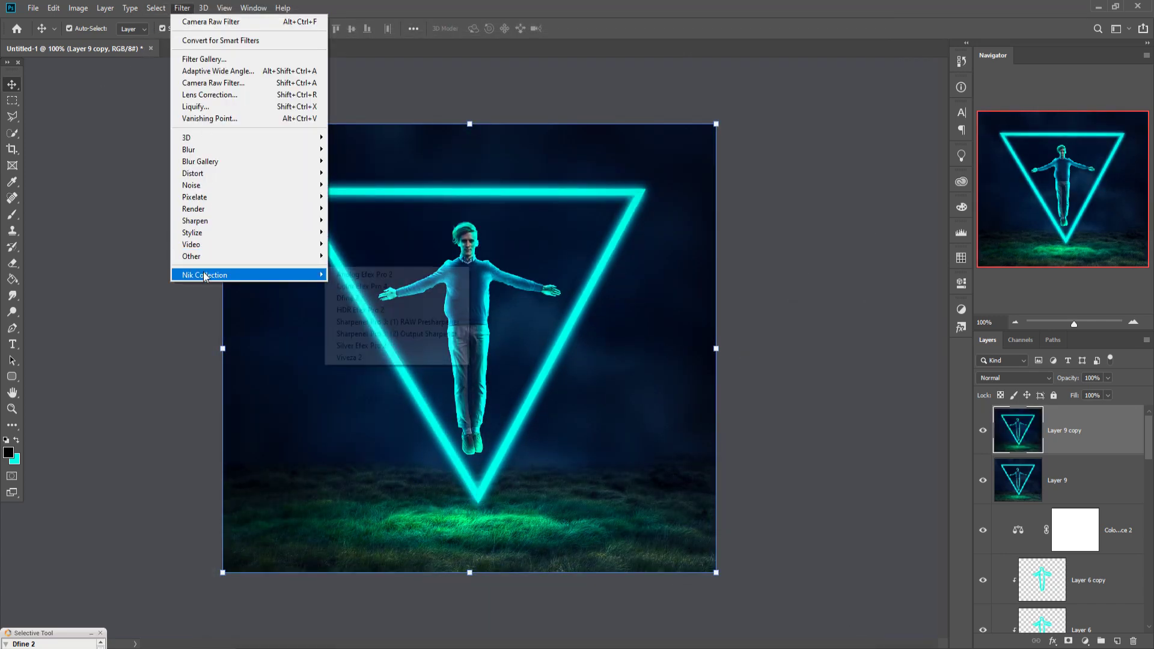
left_click(371, 287)
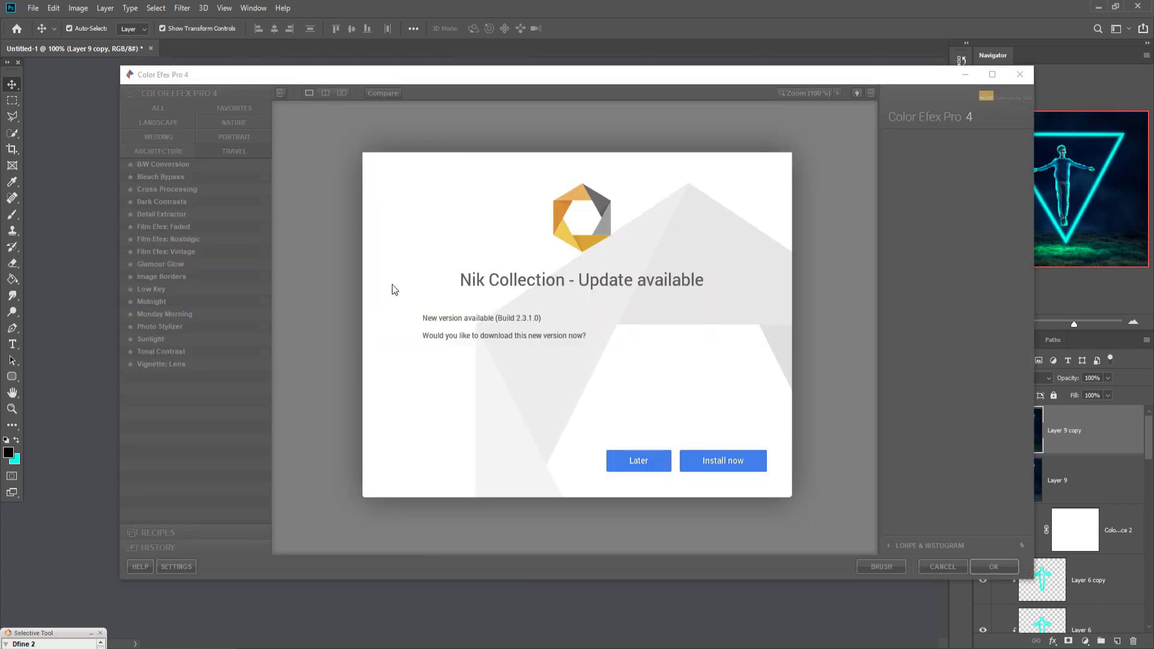
left_click(640, 461)
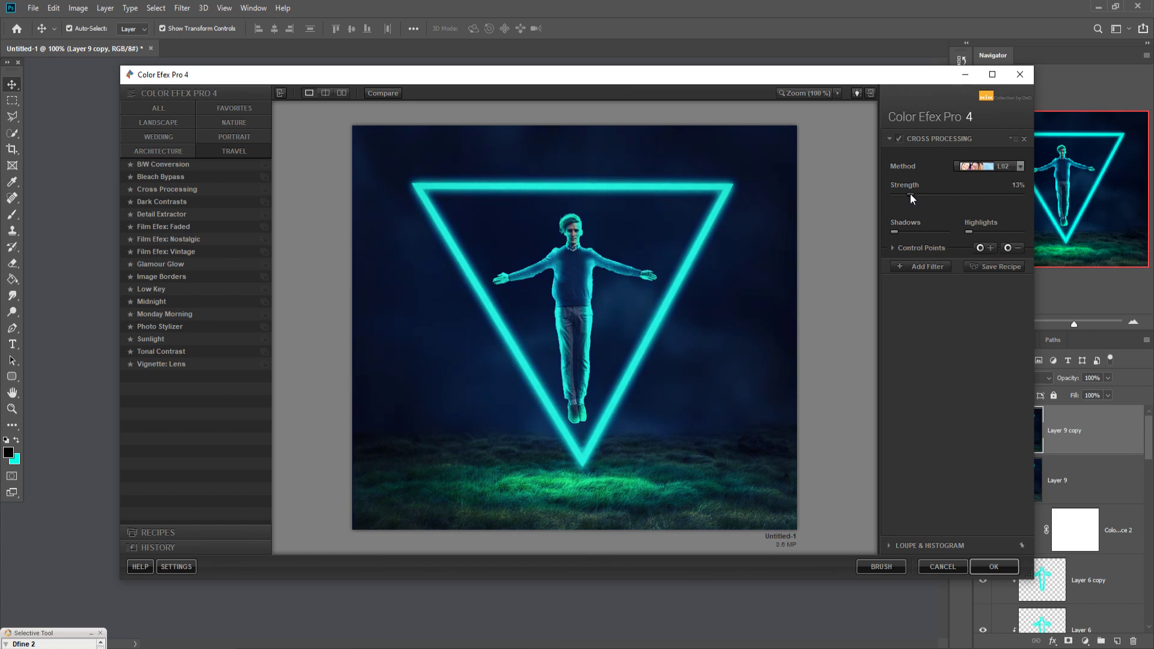
left_click(992, 569)
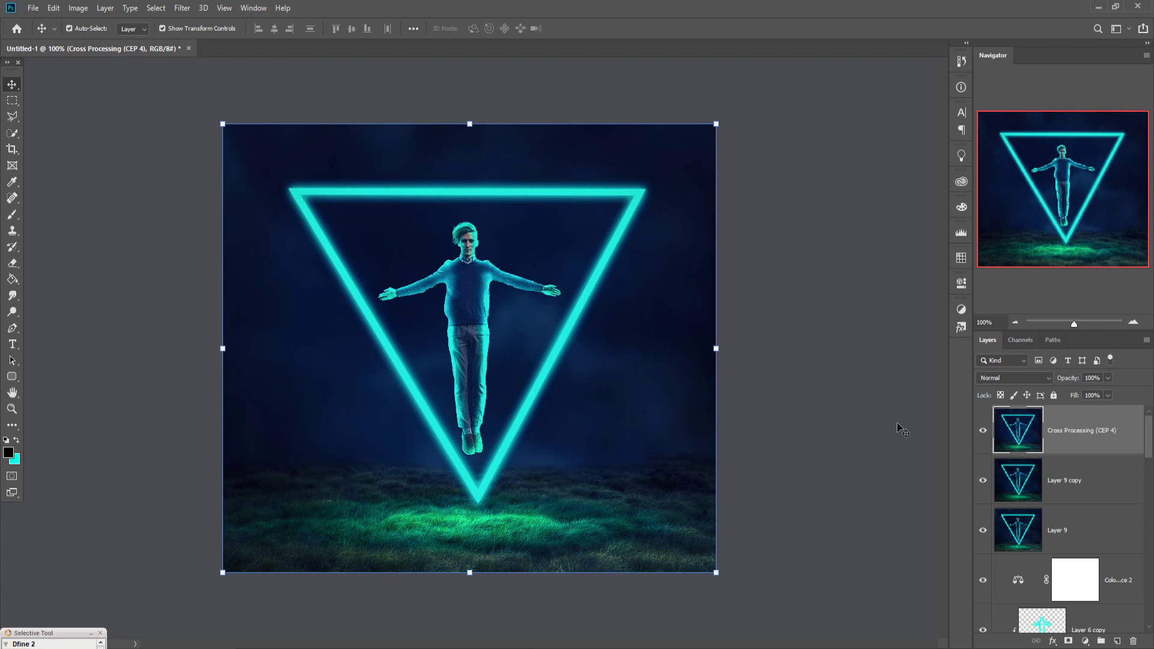
- Add a Photo Filter adjustment above the Cross Processing layer with its color set to turquoise 00ece9
left_click(1085, 641)
left_click(1085, 552)
left_click(778, 339)
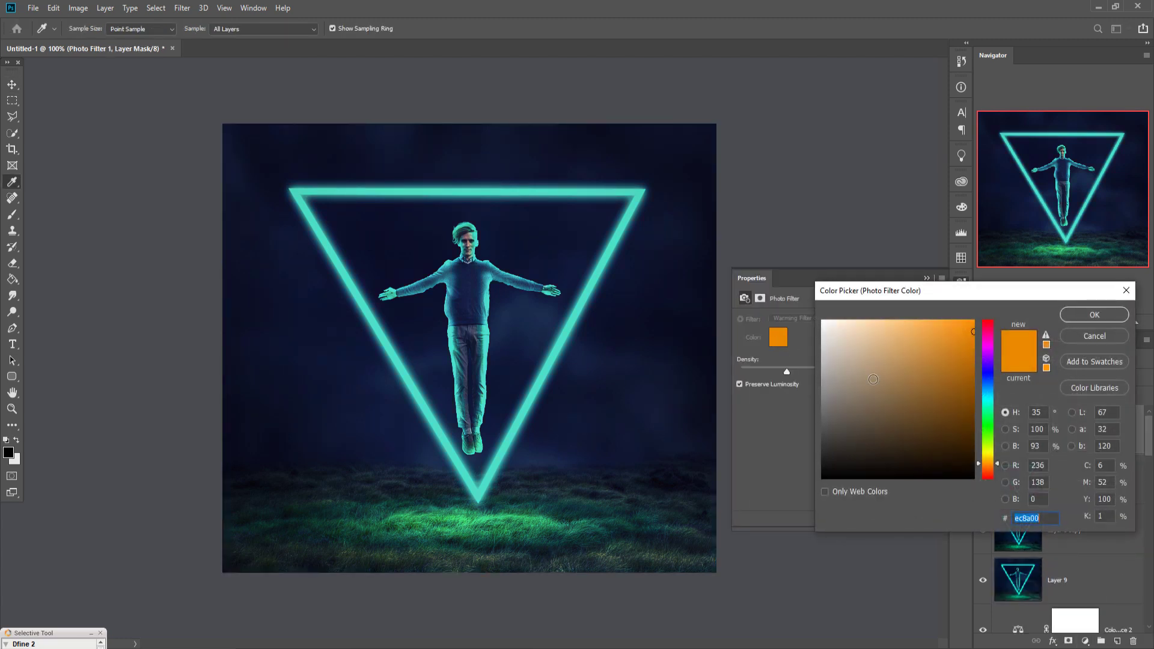
left_click(992, 401)
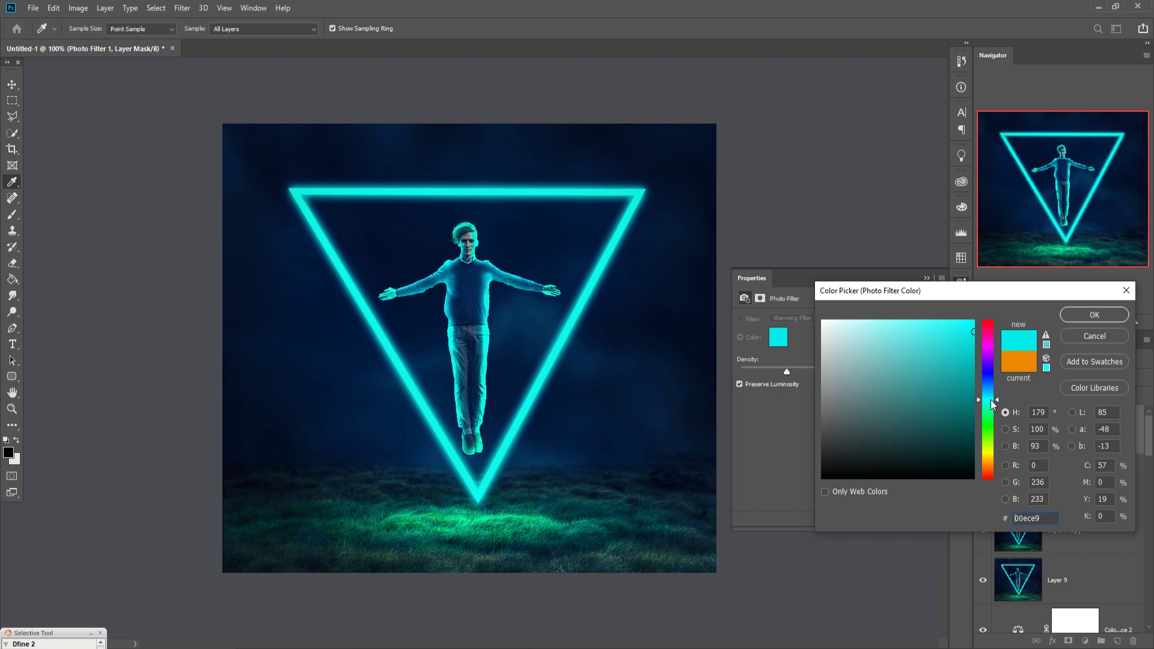
left_click(1092, 315)
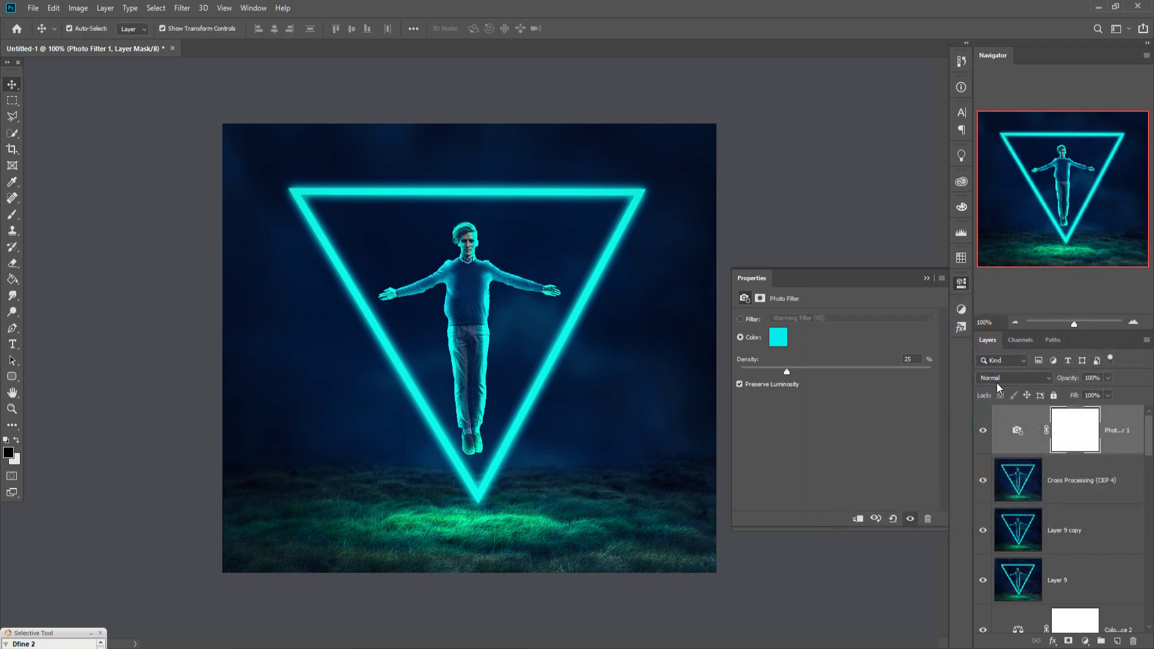
left_click(927, 278)
- Stamp all visible layers into a new merged layer above the Photo Filter adjustment
left_click(1128, 437)
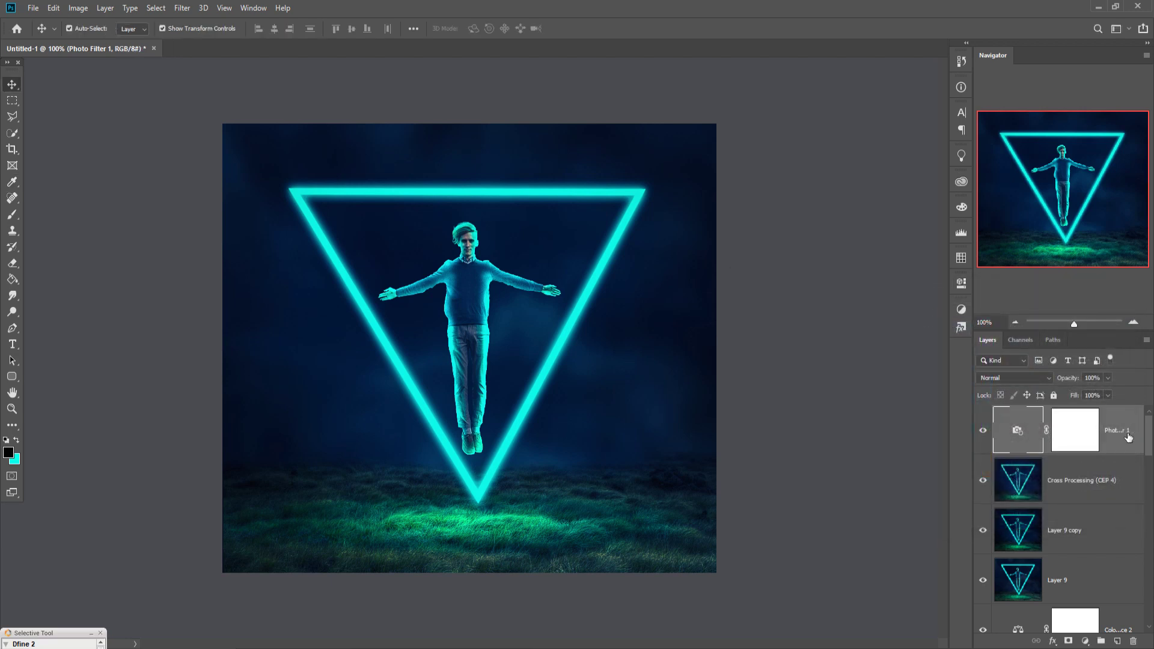
key("ctrl+alt+shift+e")
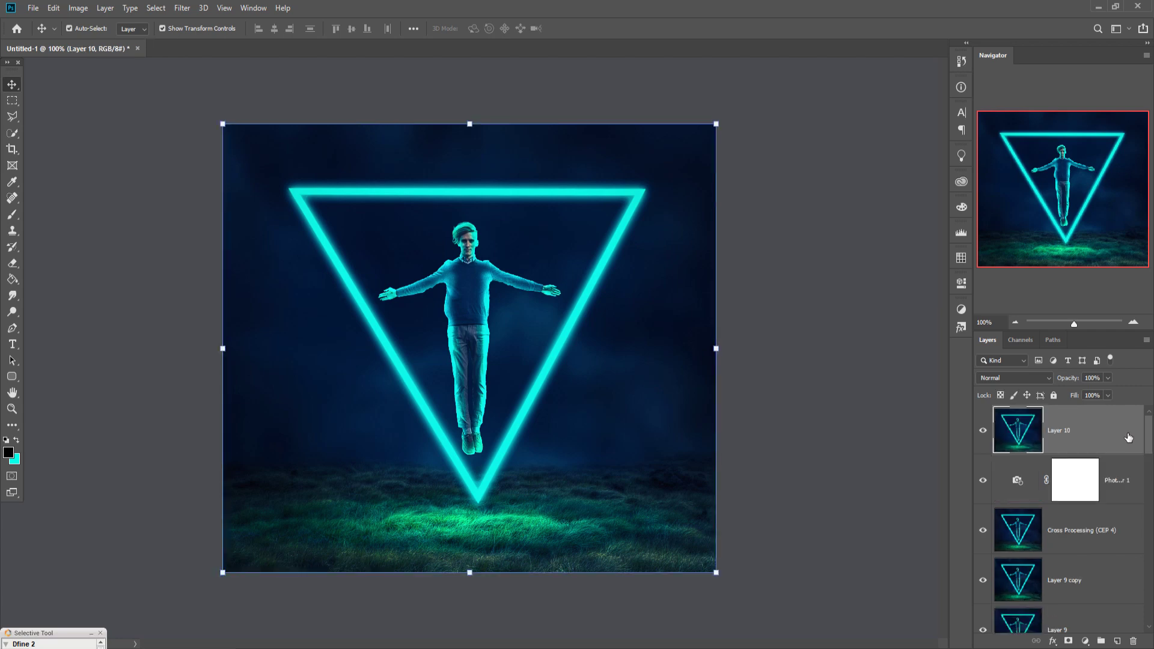